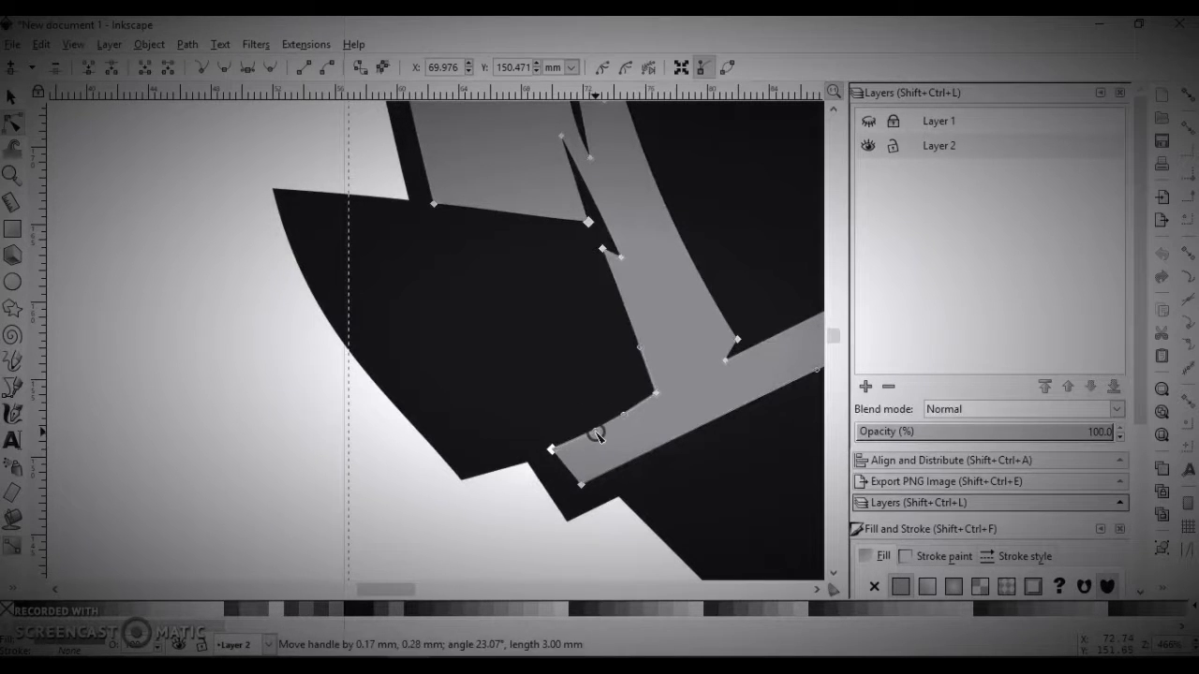
# Reshape the curved outer edge of the small eye in the head outline by adjusting its node handles.
pyautogui.click(490, 455)
pyautogui.moveTo(511, 488); pyautogui.dragTo(497, 485)
pyautogui.click(422, 359)
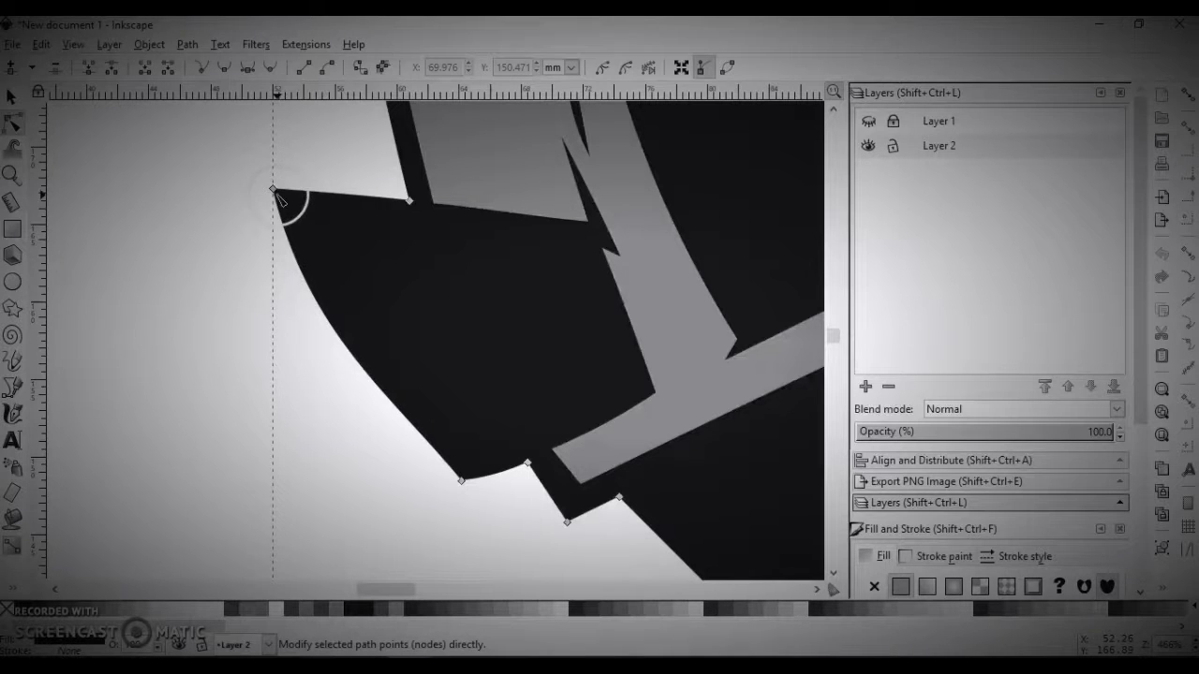
pyautogui.click(415, 426)
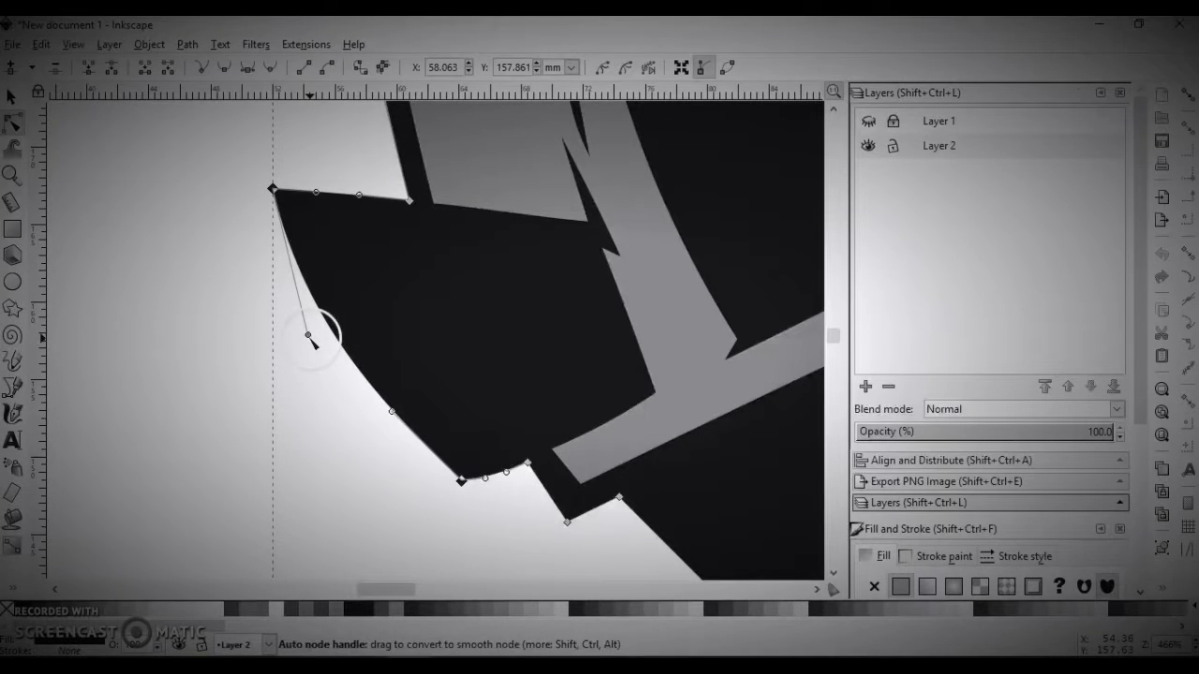
pyautogui.moveTo(307, 335); pyautogui.dragTo(306, 300)
pyautogui.moveTo(392, 410); pyautogui.dragTo(380, 405)
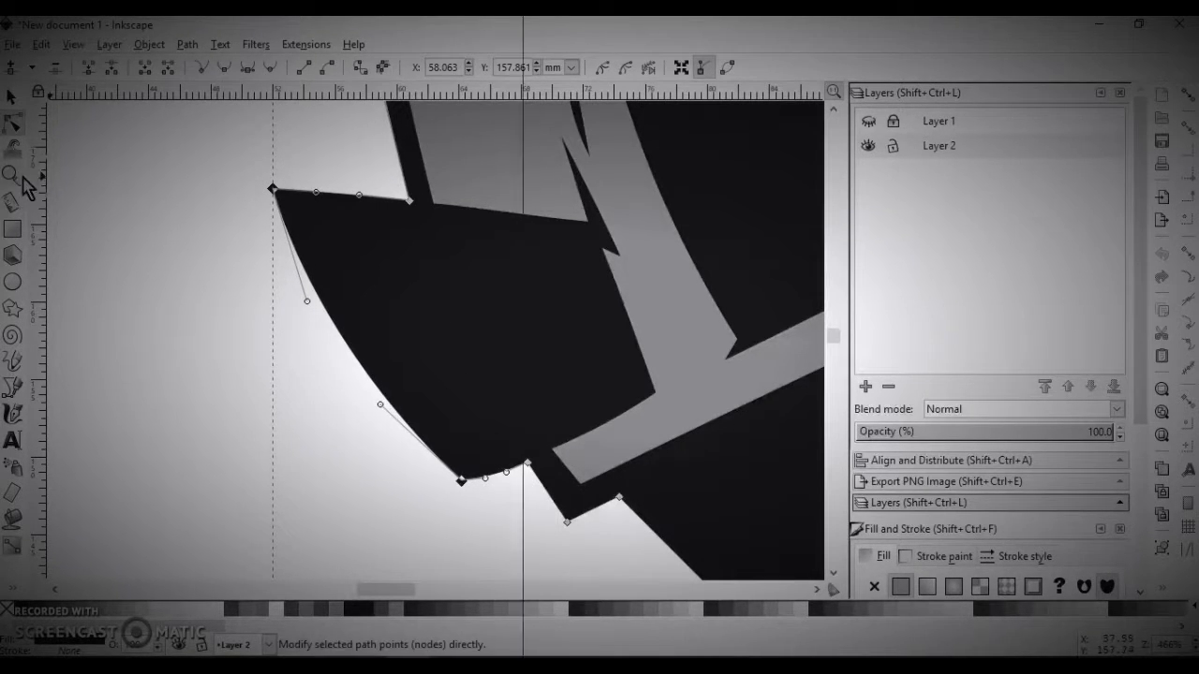
# Fill the head's outline path, including the antennae, with black and deselect it.
pyautogui.press('z')
pyautogui.press('5')
pyautogui.press('s')
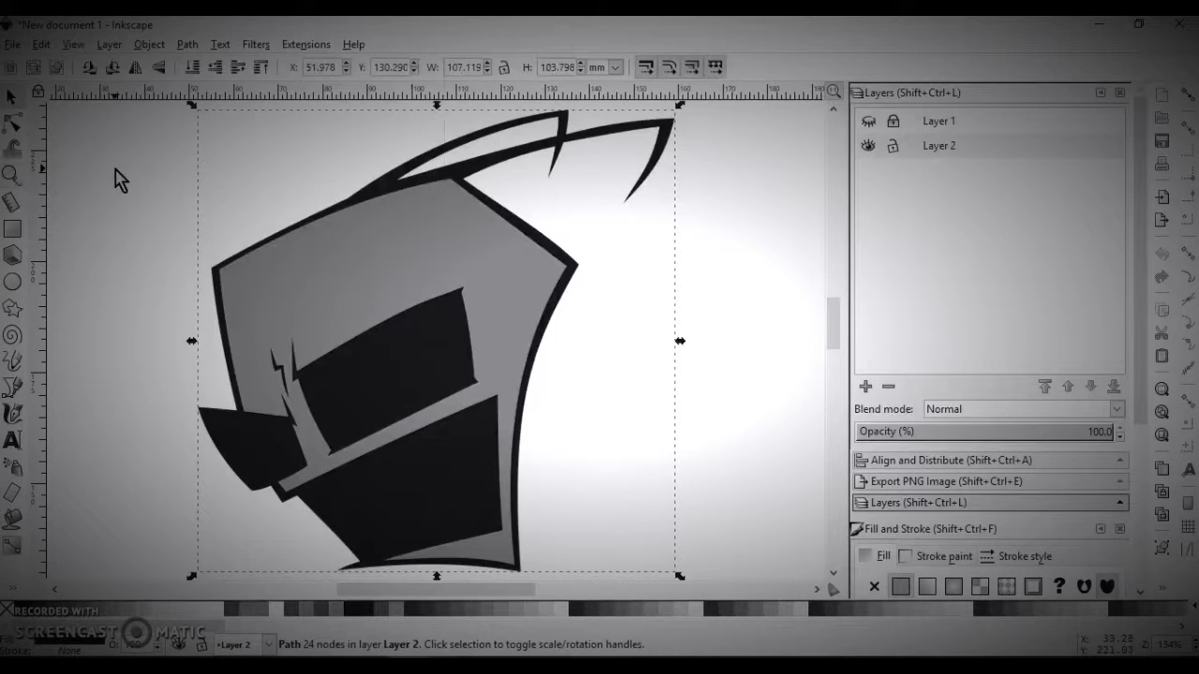
pyautogui.click(119, 180)
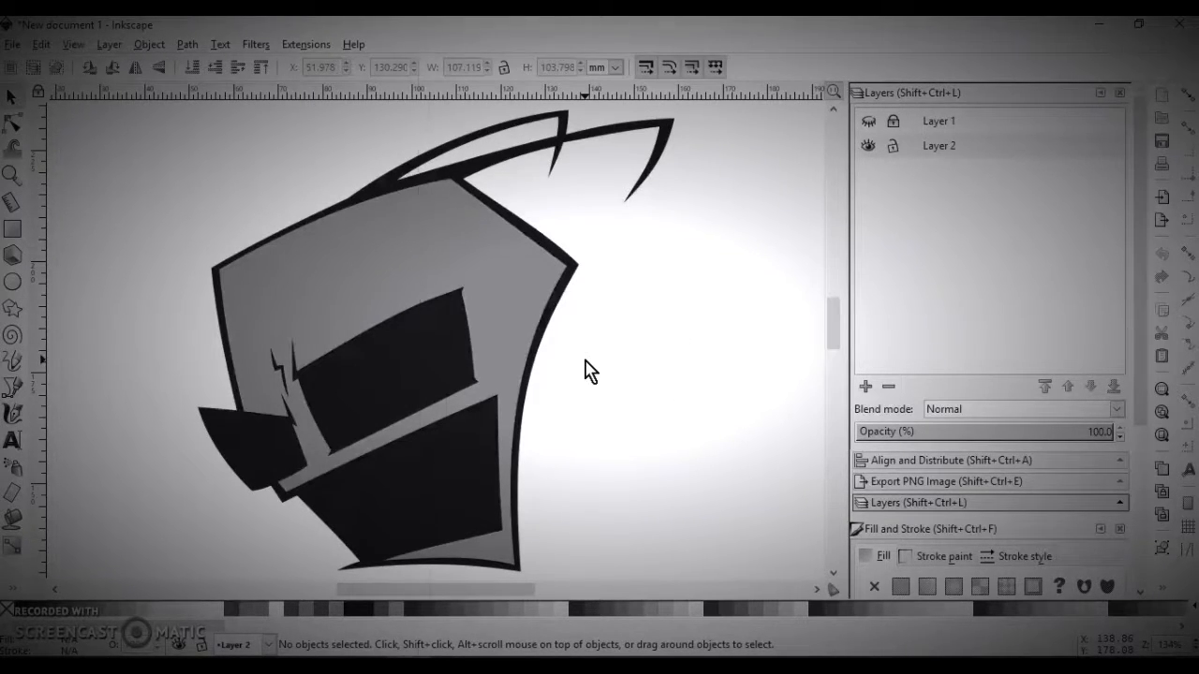
pyautogui.click(368, 278)
pyautogui.moveTo(368, 278); pyautogui.dragTo(546, 273)
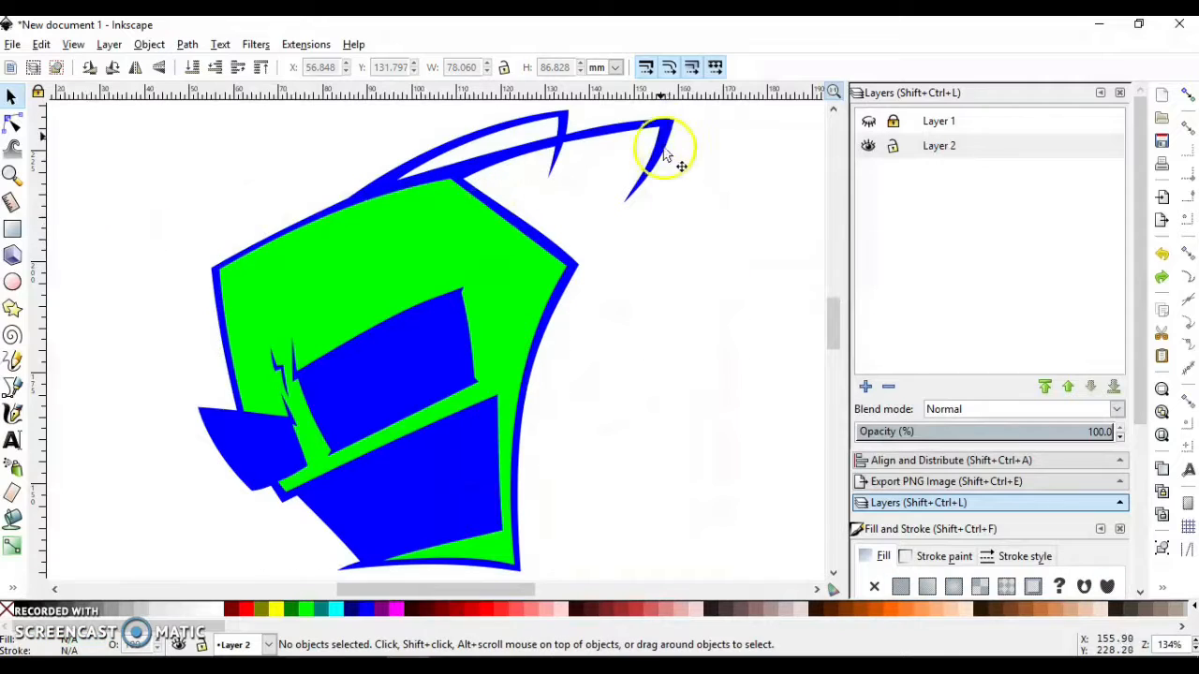
pyautogui.click(669, 151)
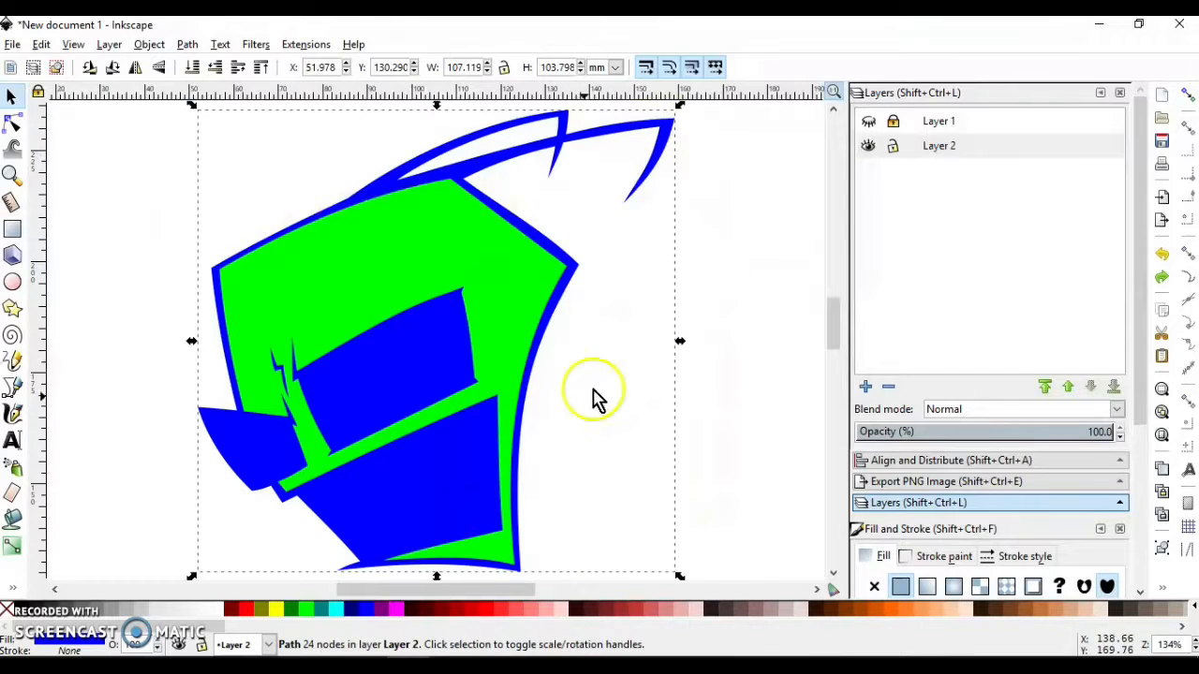
pyautogui.click(33, 601)
pyautogui.click(715, 379)
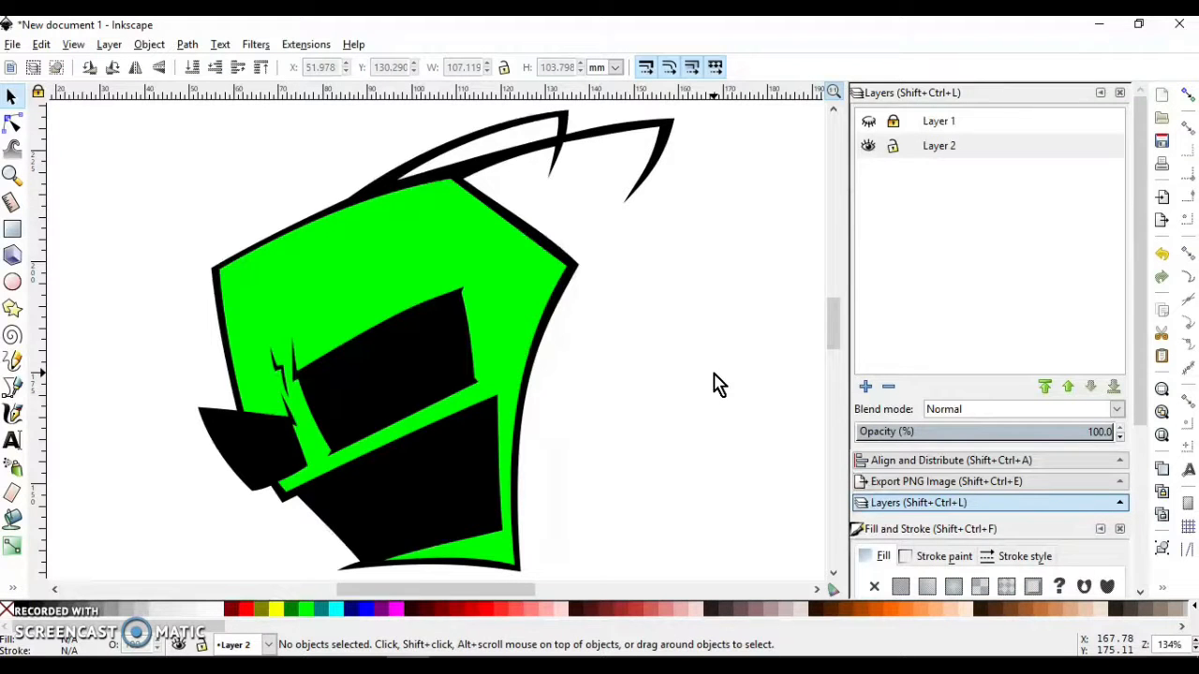
# Make Layer 1 with the reference image visible.
pyautogui.click(868, 122)
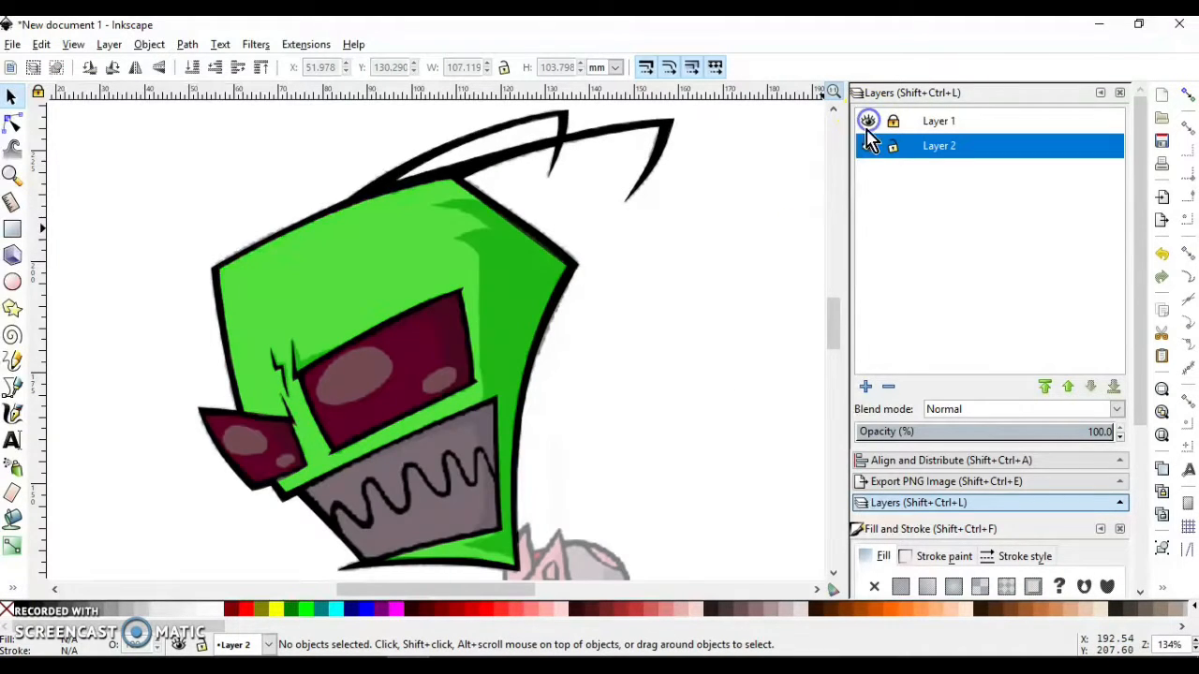
pyautogui.click(458, 465)
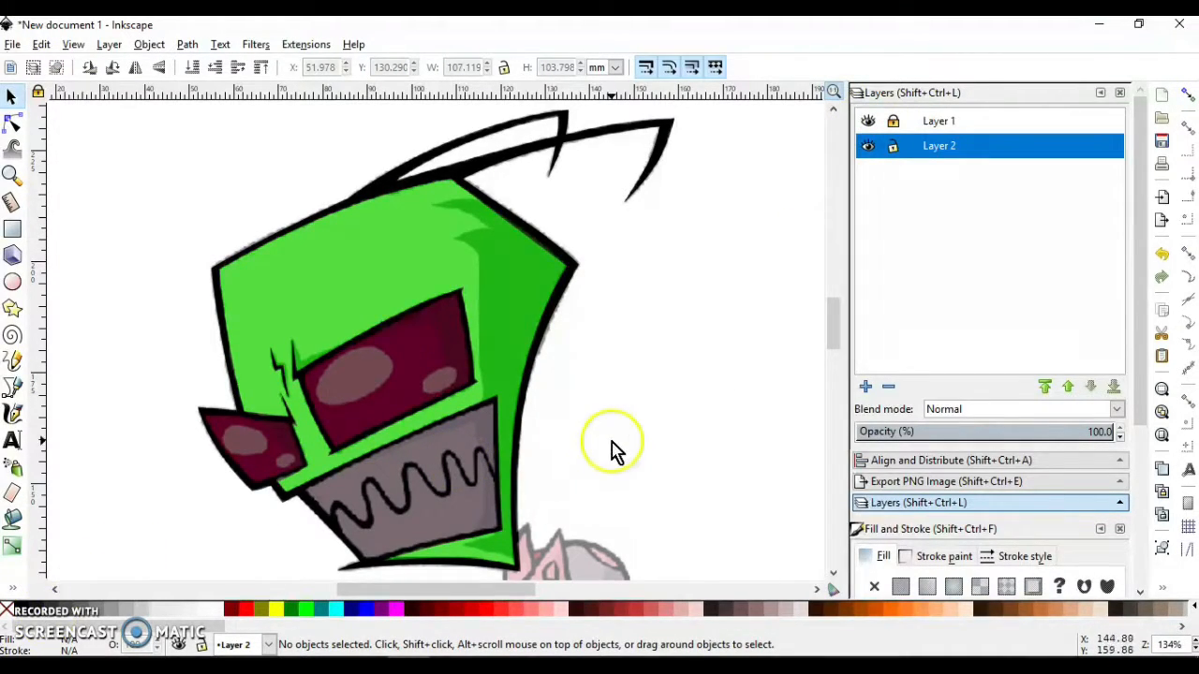
pyautogui.scroll(-2, 613, 450)
# Draw a closed four-cornered path with the Bezier tool along the inner edges of the mouth opening.
pyautogui.click(12, 175)
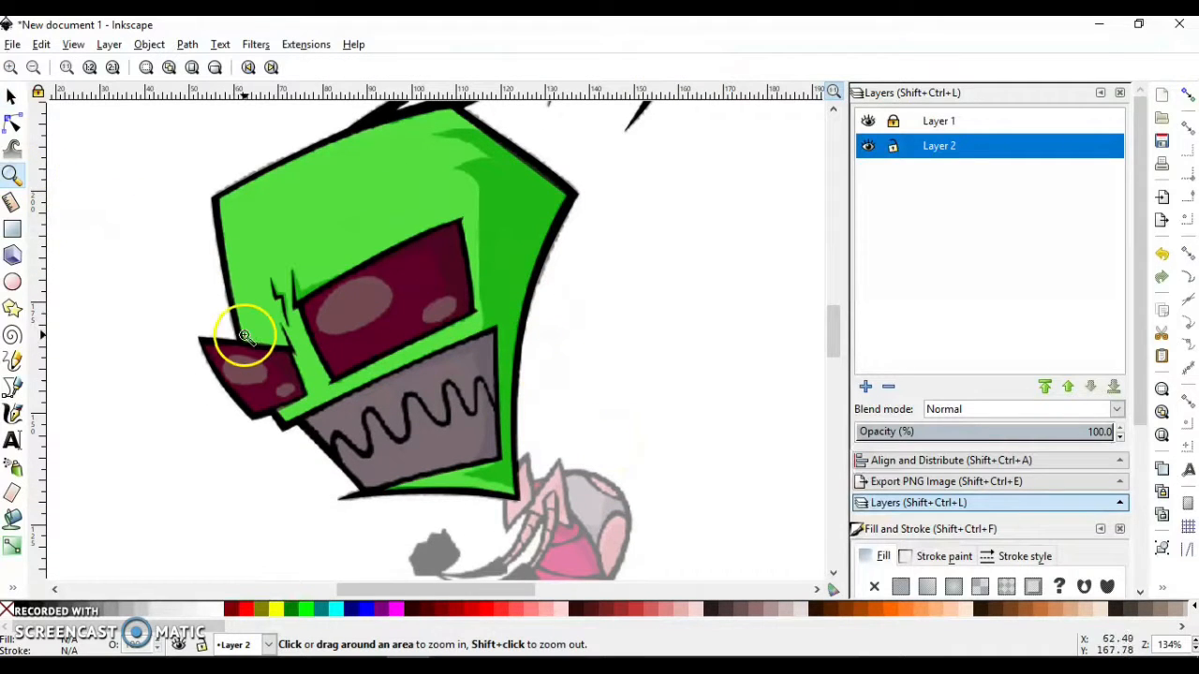
pyautogui.moveTo(242, 334); pyautogui.dragTo(546, 517)
pyautogui.scroll(1, 792, 306)
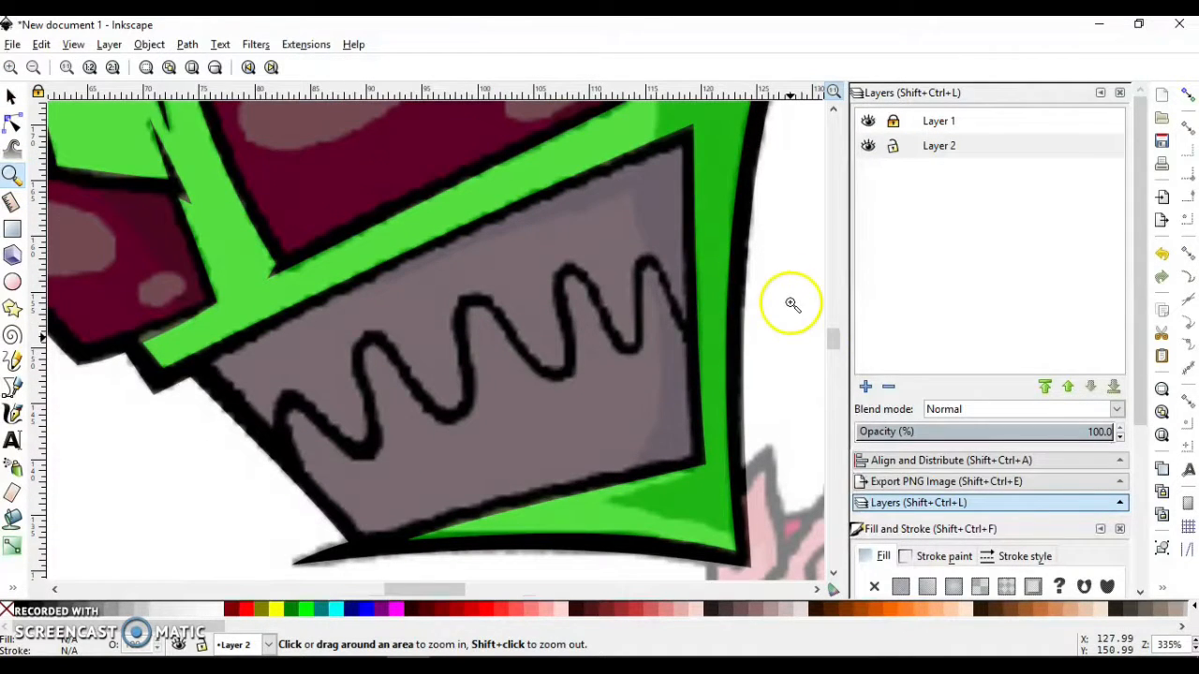
pyautogui.click(12, 386)
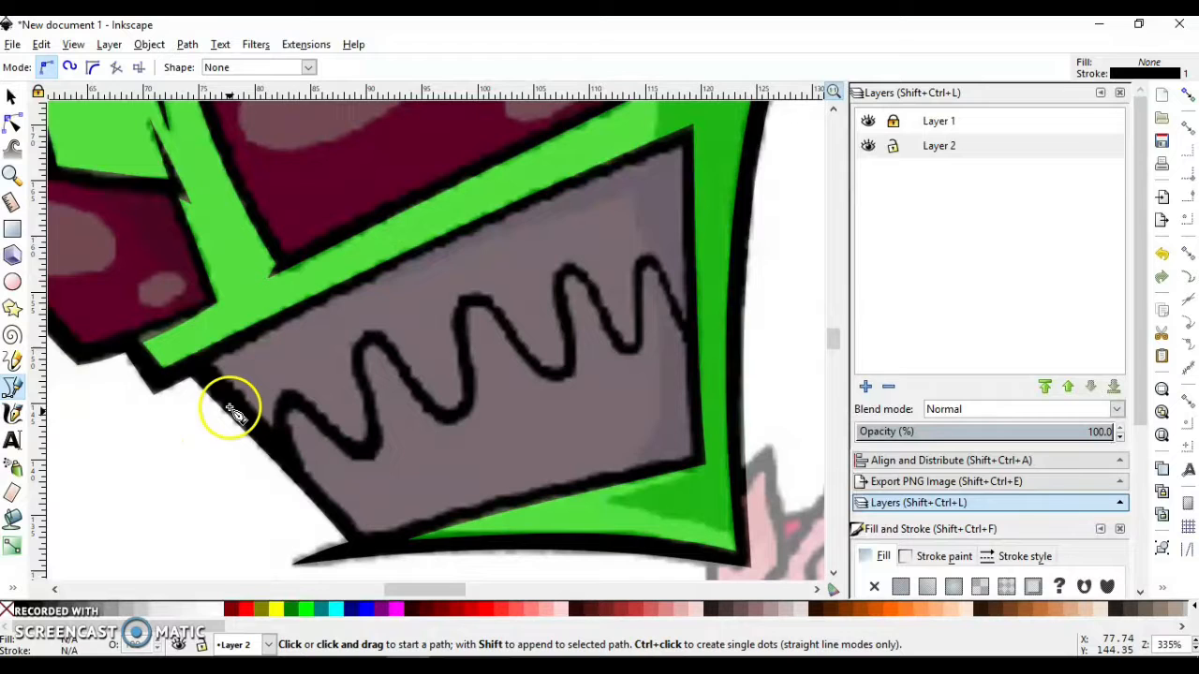
pyautogui.click(211, 364)
pyautogui.click(683, 149)
pyautogui.click(692, 458)
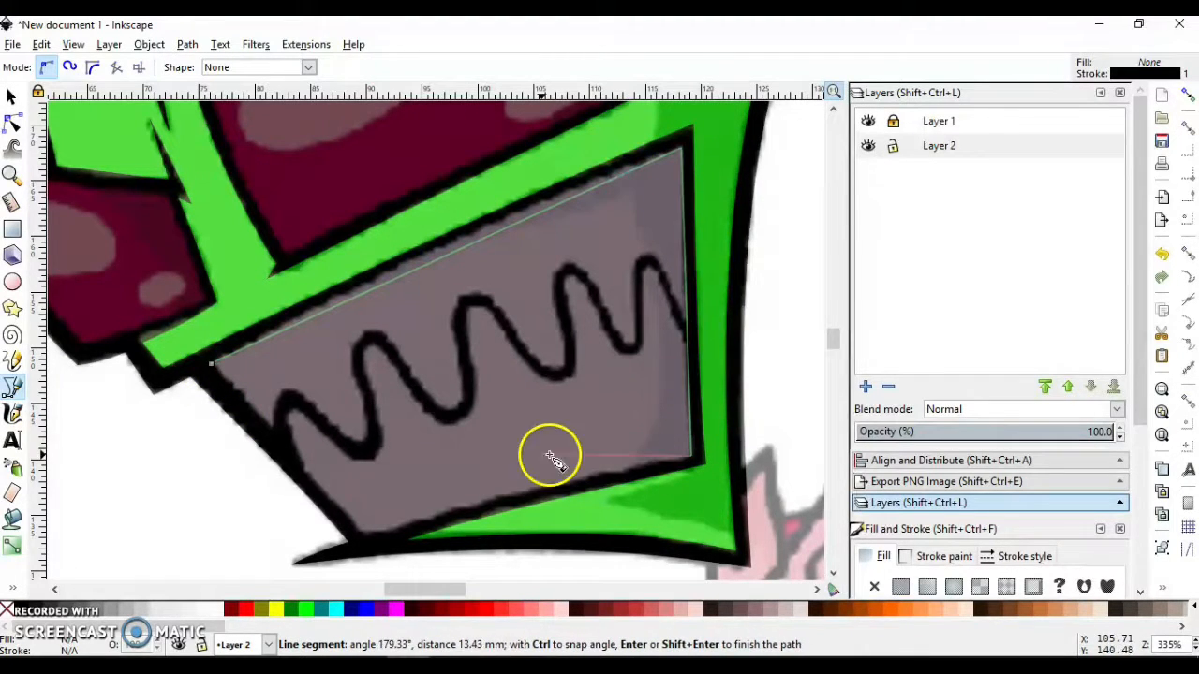
pyautogui.click(364, 533)
pyautogui.click(213, 363)
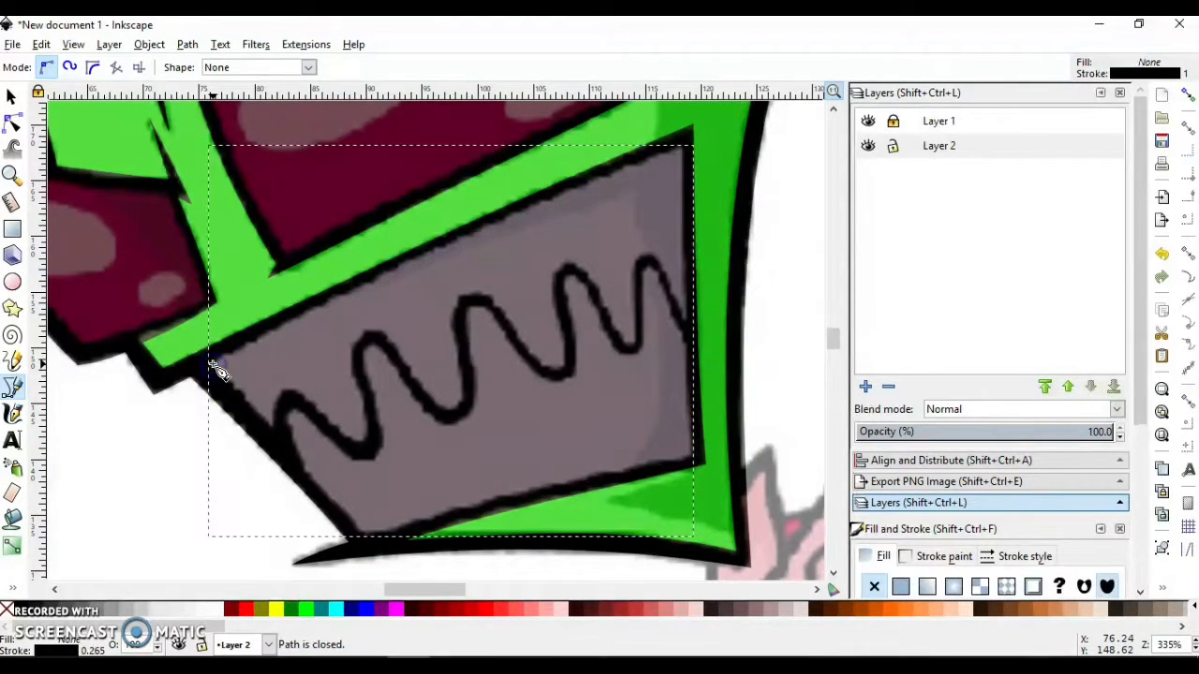
# Fill the mouth shape with a pale colour and bend its straight edges to follow the black outline.
pyautogui.scroll(-8, 388, 636)
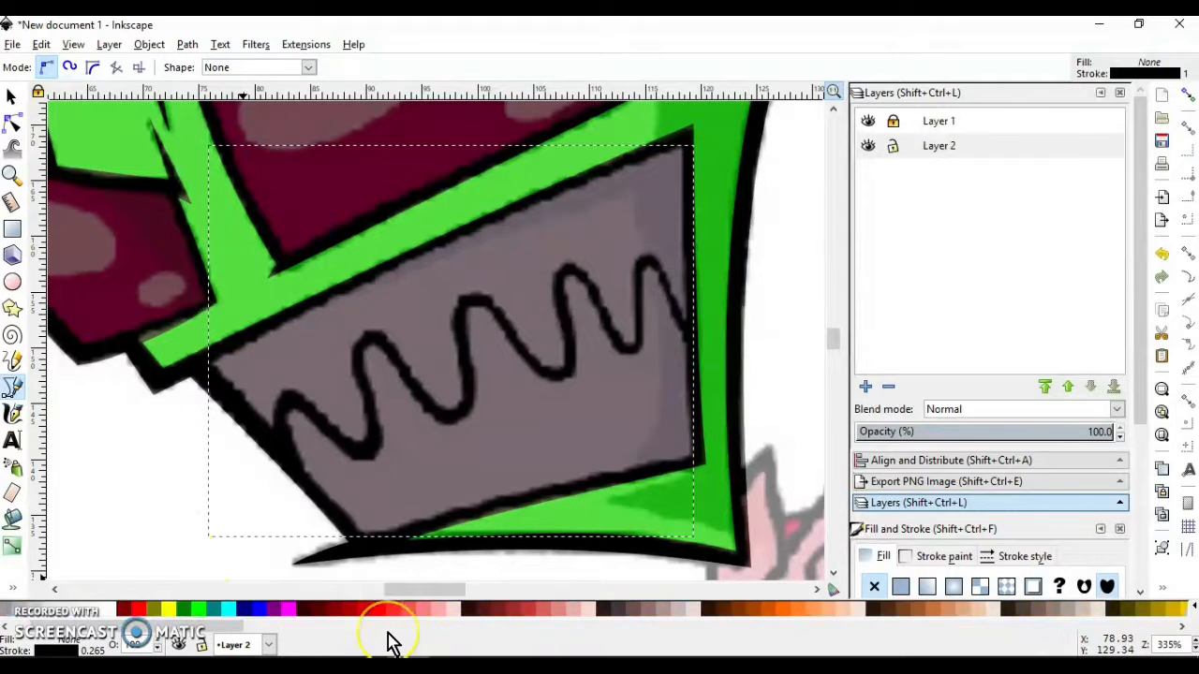
pyautogui.click(132, 612)
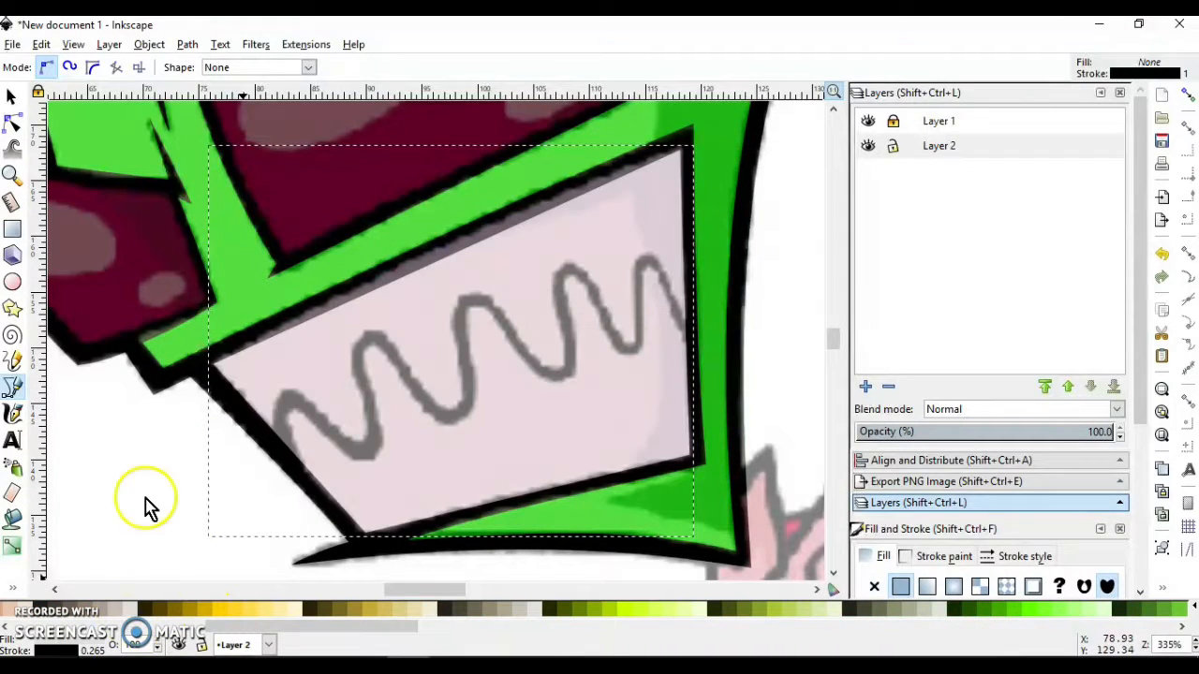
pyautogui.click(12, 125)
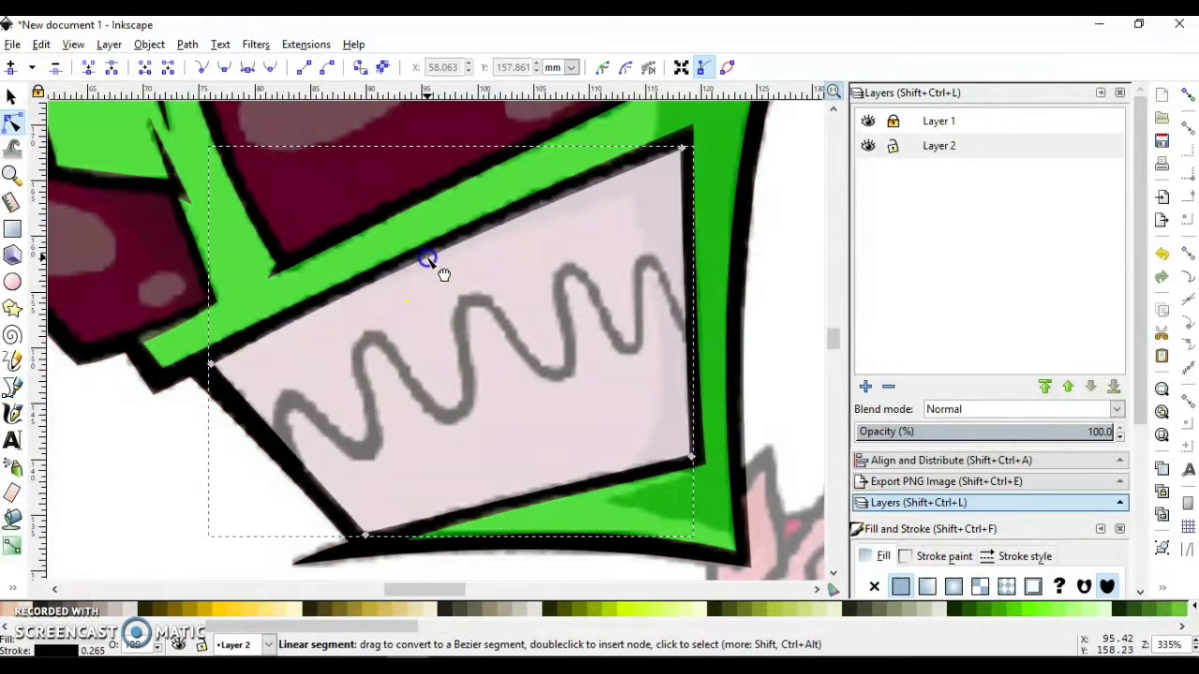
pyautogui.click(530, 491)
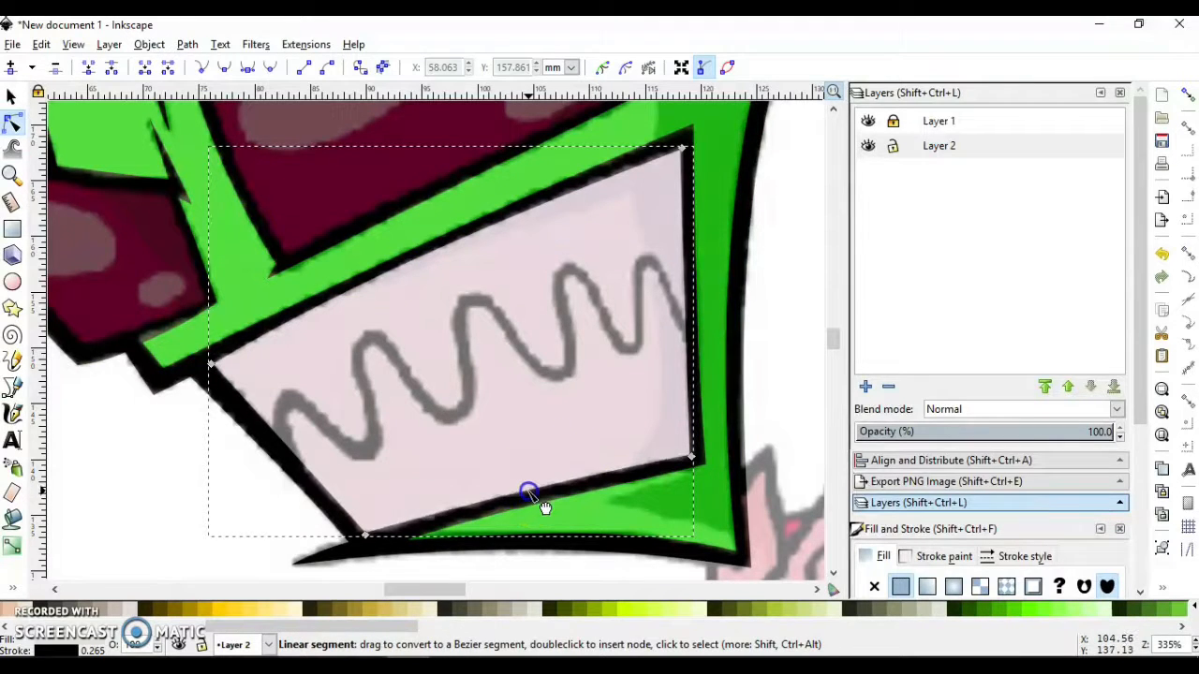
pyautogui.click(688, 320)
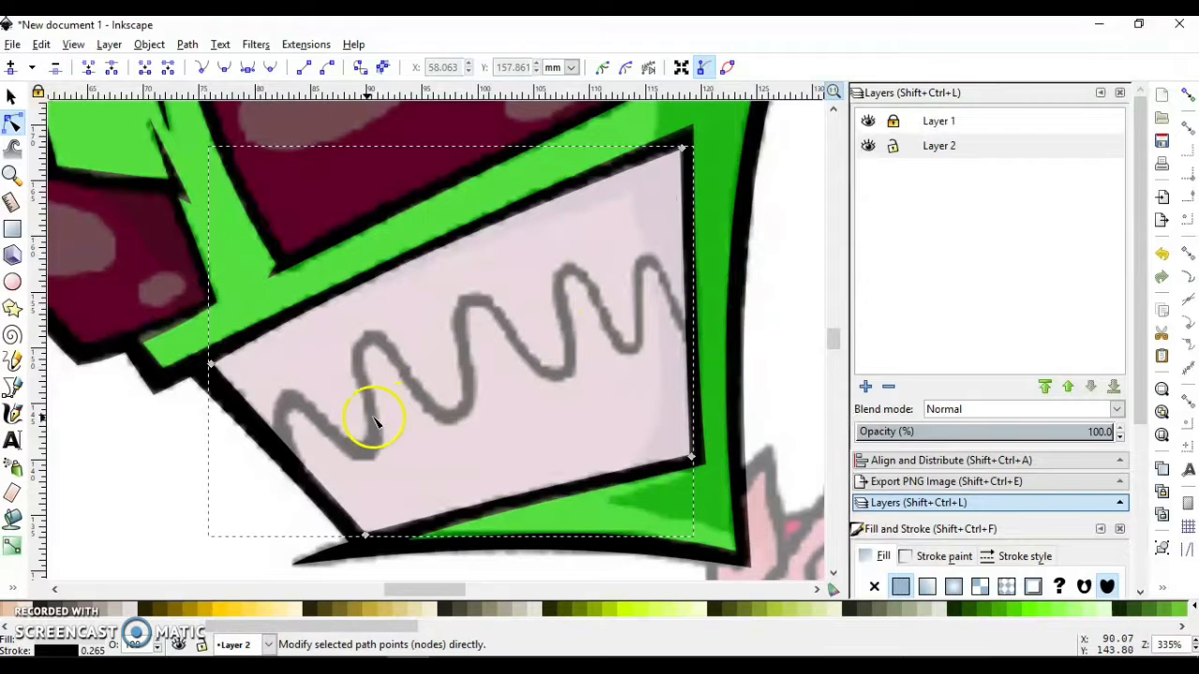
pyautogui.click(290, 447)
# Start a Bezier path outside the mouth's left edge and trace the upper side of the zigzag teeth line to the right edge.
pyautogui.click(13, 387)
pyautogui.click(268, 440)
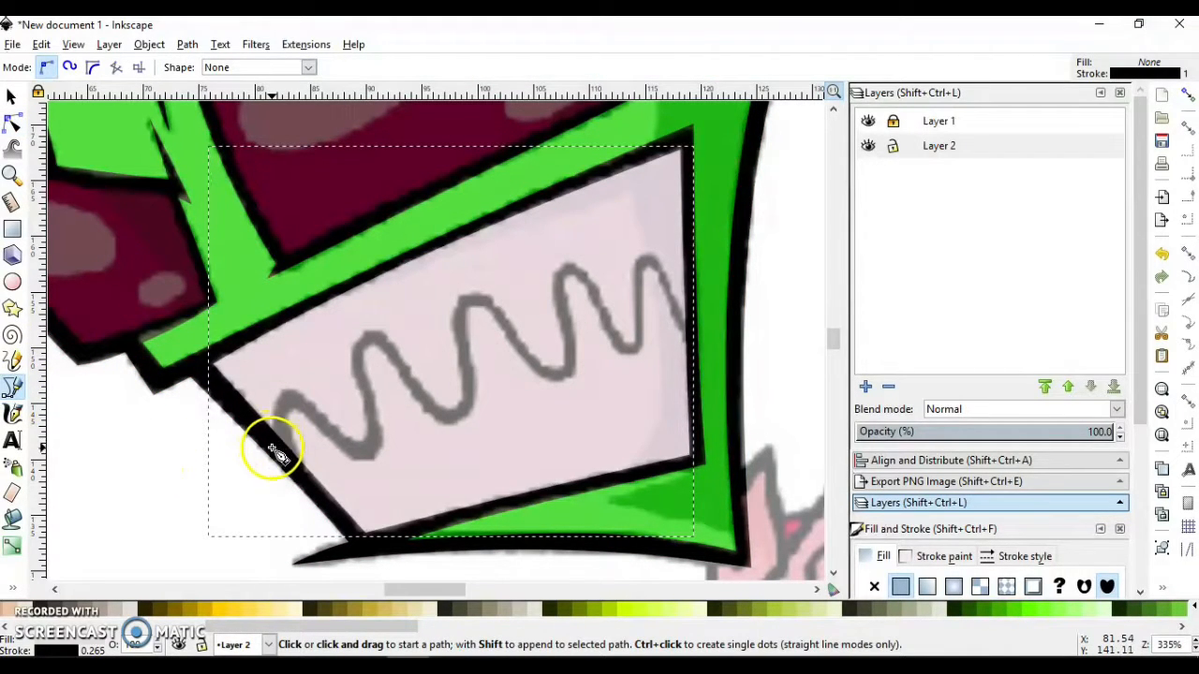
pyautogui.click(281, 392)
pyautogui.click(362, 442)
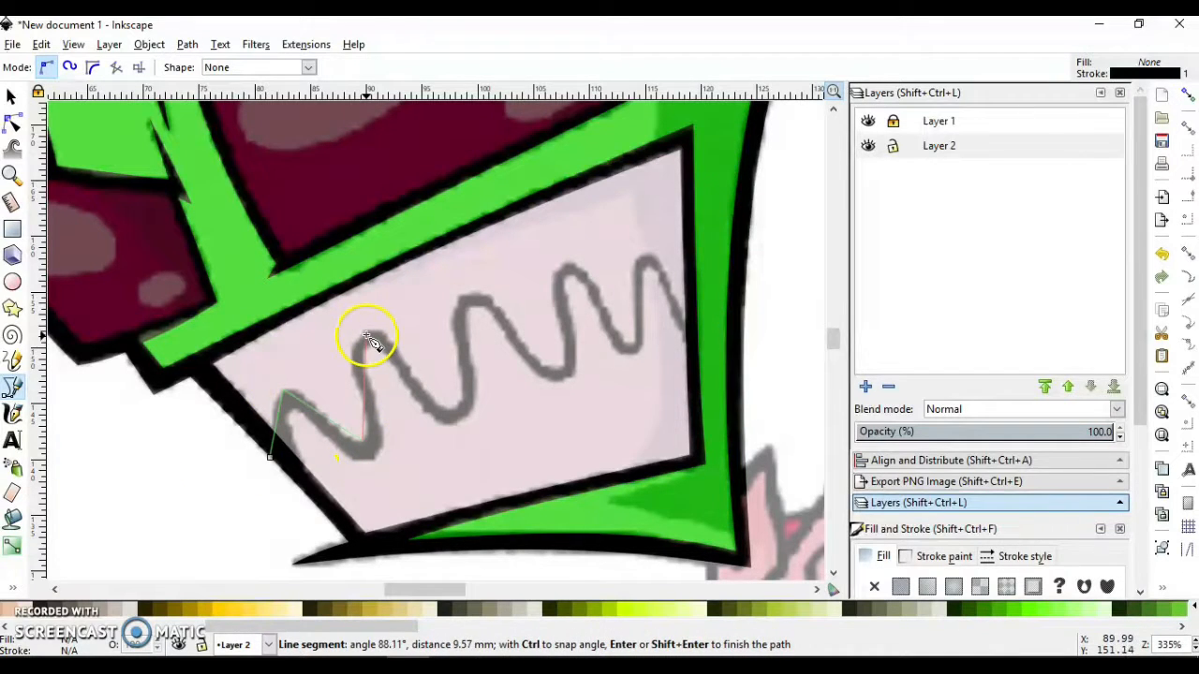
pyautogui.click(364, 334)
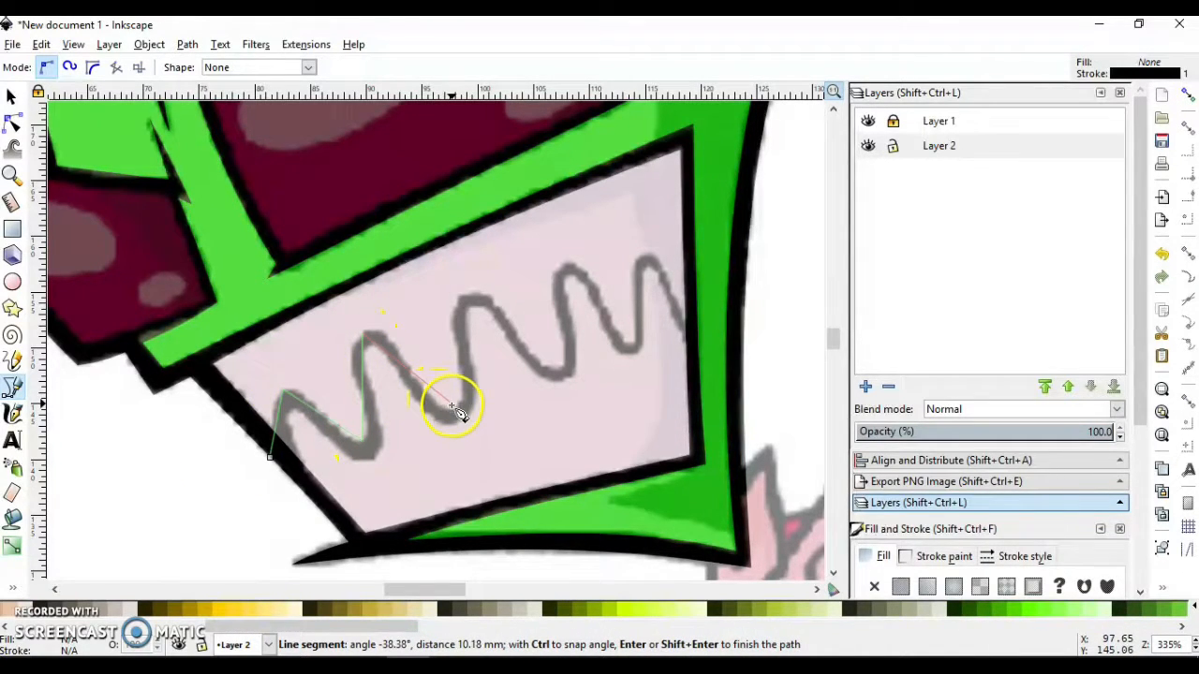
pyautogui.click(455, 411)
pyautogui.click(462, 298)
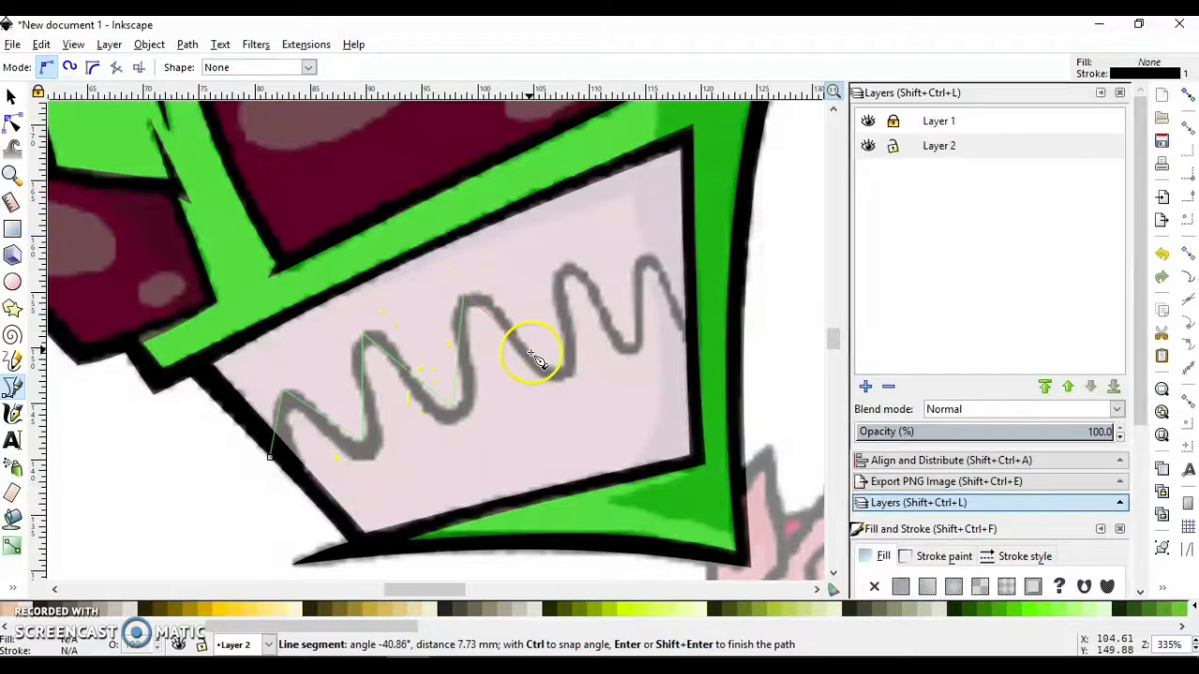
pyautogui.click(556, 368)
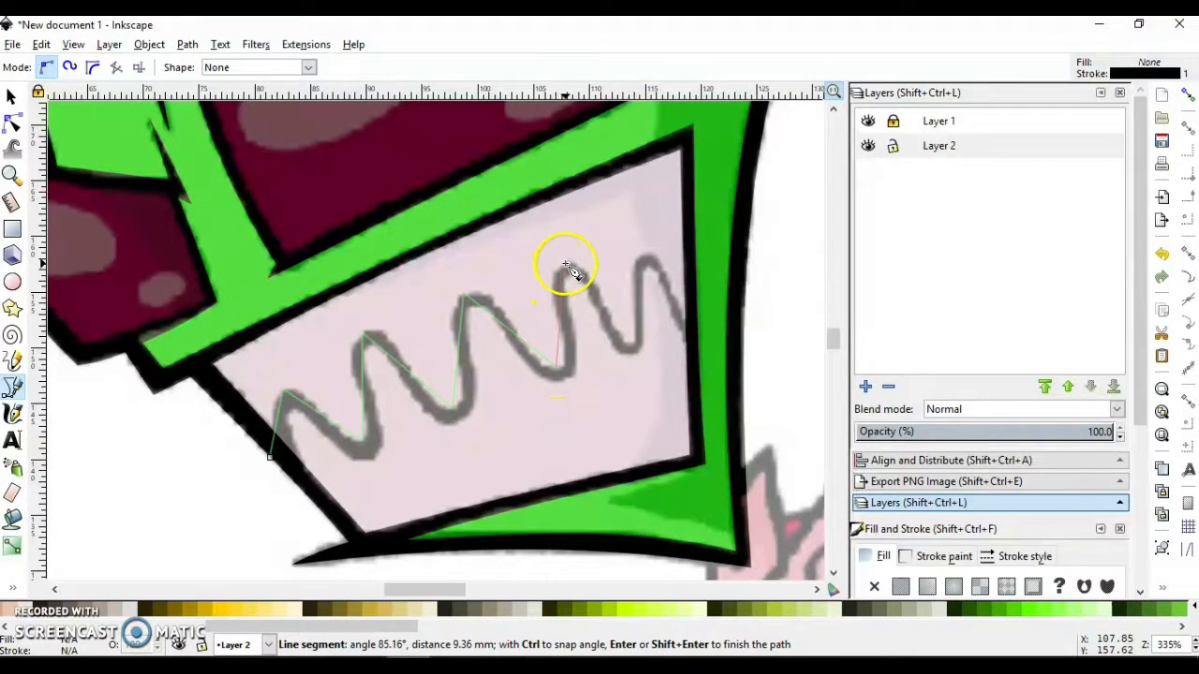
pyautogui.click(565, 265)
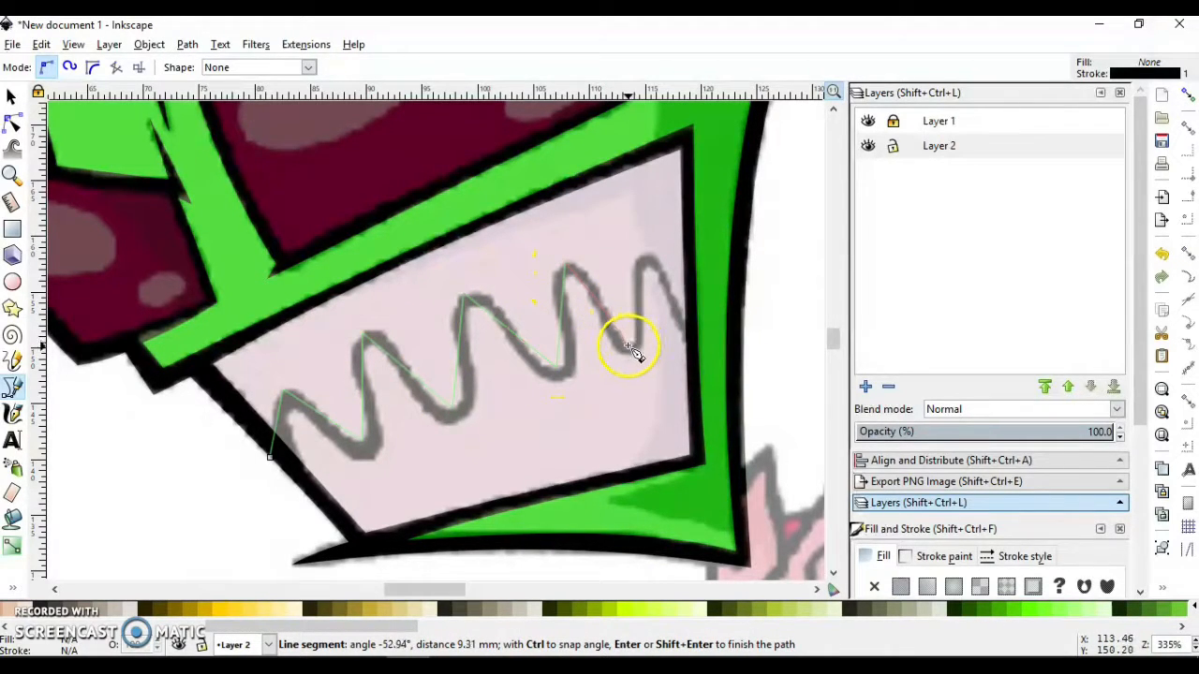
pyautogui.click(627, 341)
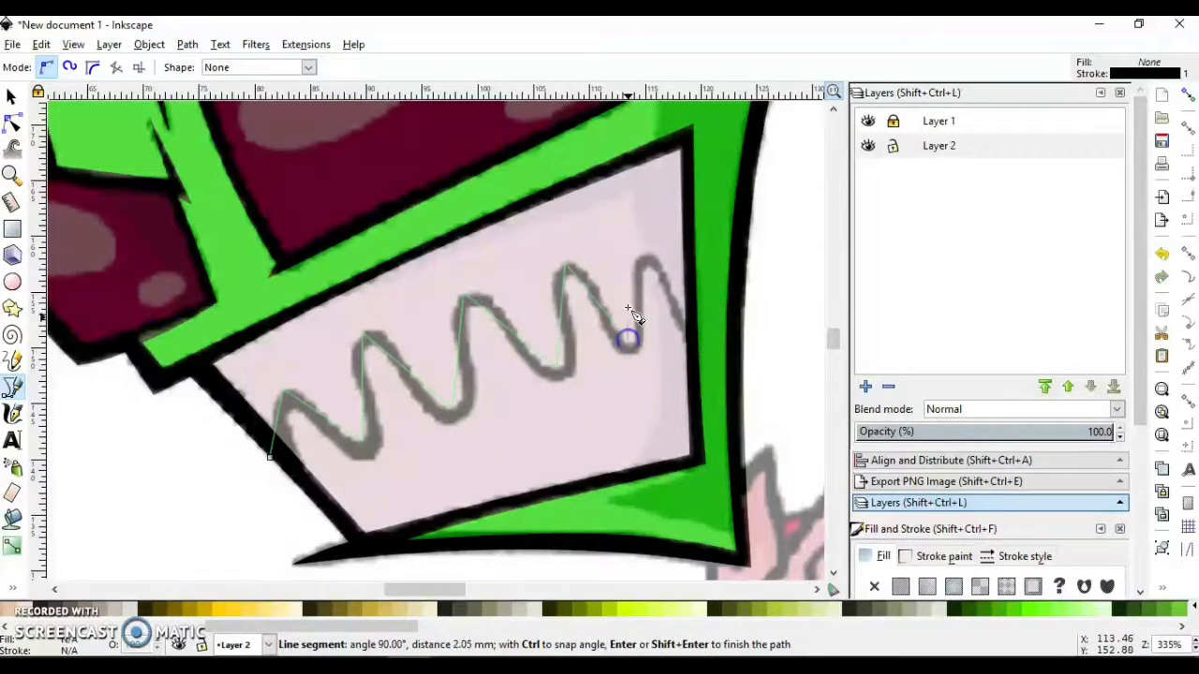
pyautogui.click(643, 256)
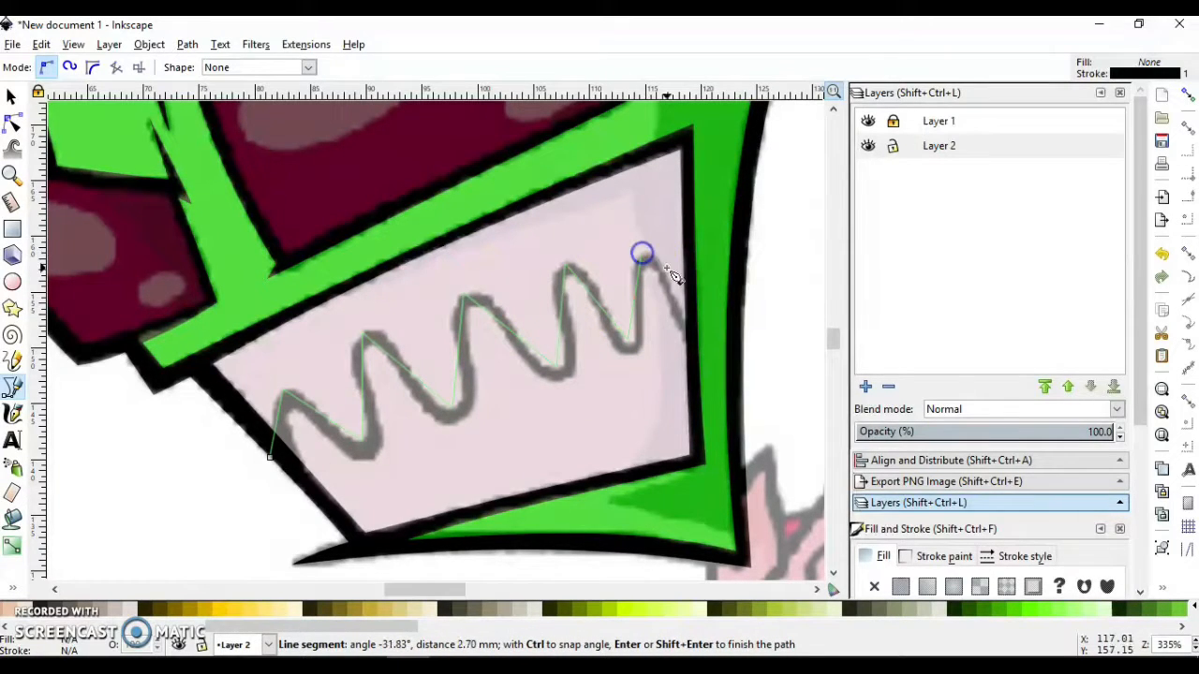
pyautogui.click(699, 331)
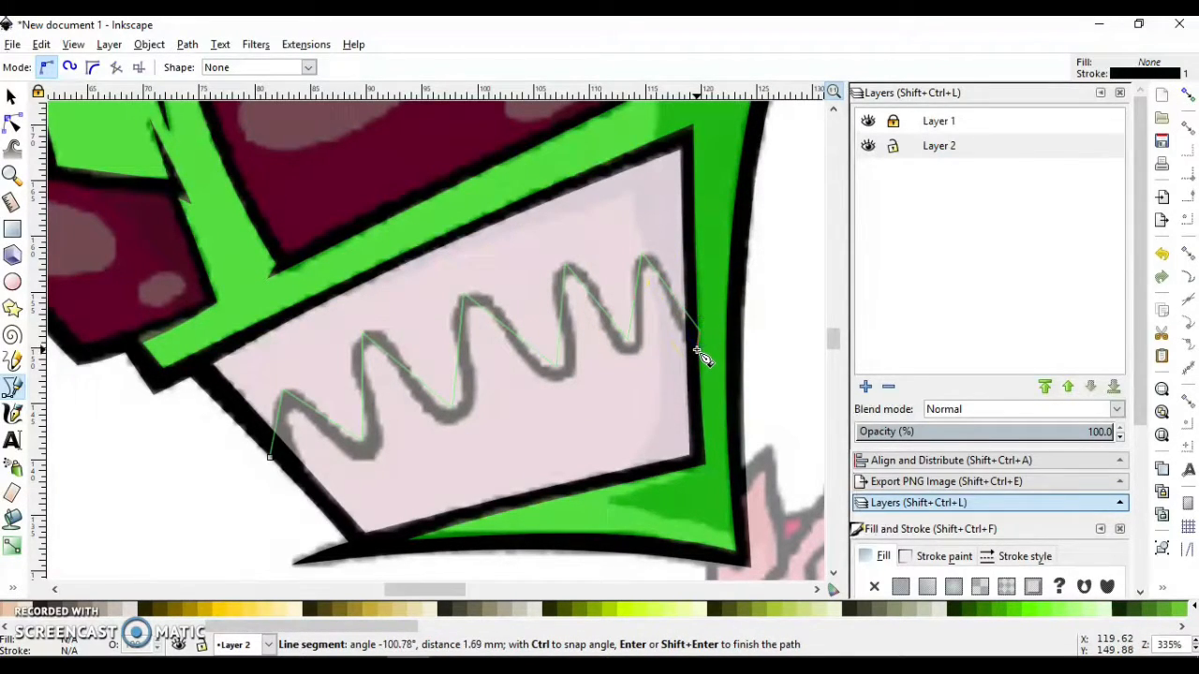
# Trace the lower side of the zigzag teeth line back from the mouth's right edge and close the path at its start.
pyautogui.click(696, 351)
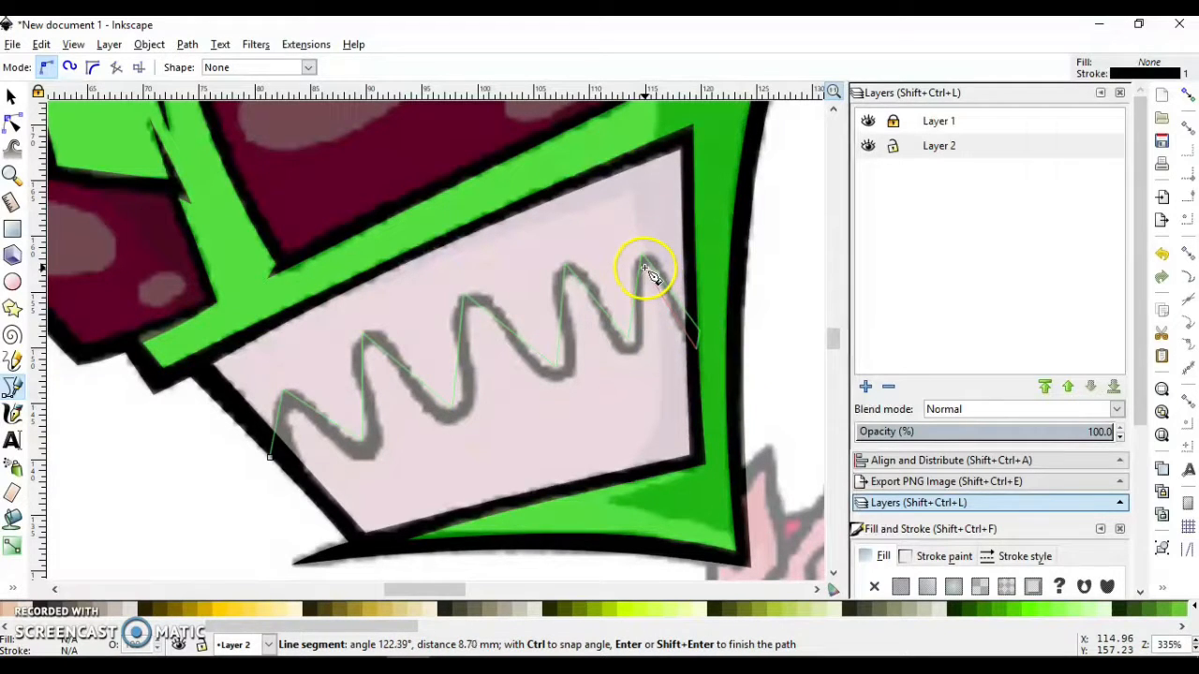
pyautogui.click(645, 262)
pyautogui.click(633, 360)
pyautogui.click(569, 278)
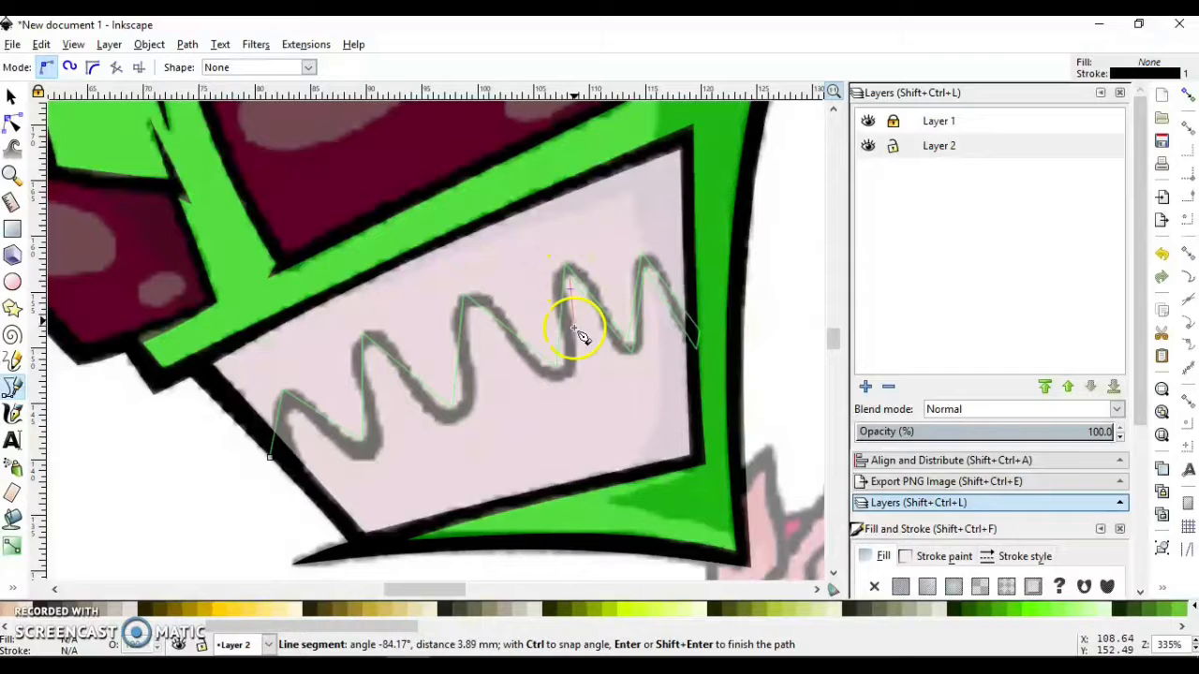
pyautogui.click(562, 381)
pyautogui.click(470, 308)
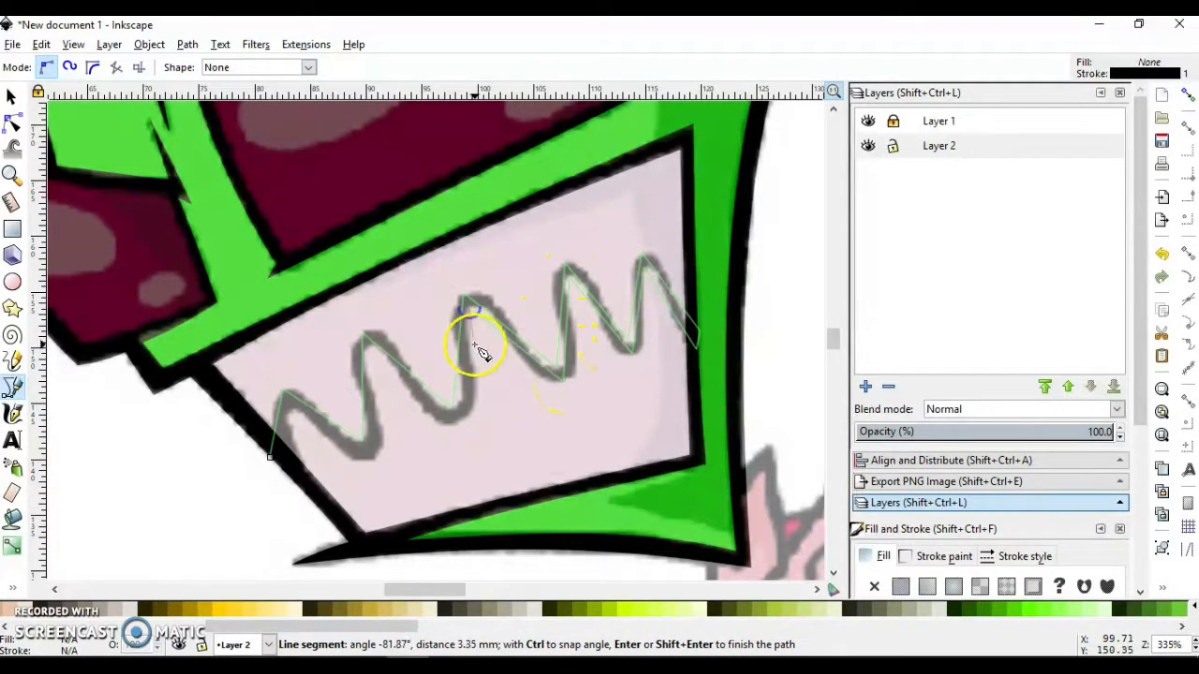
pyautogui.click(462, 423)
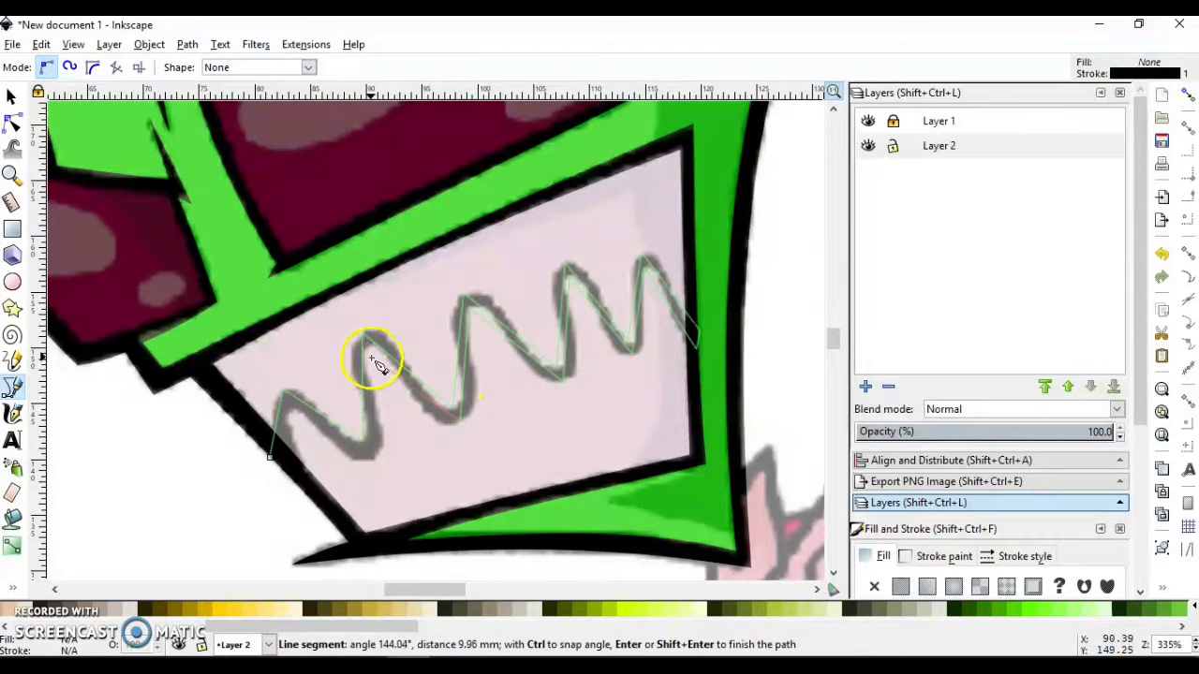
pyautogui.click(368, 342)
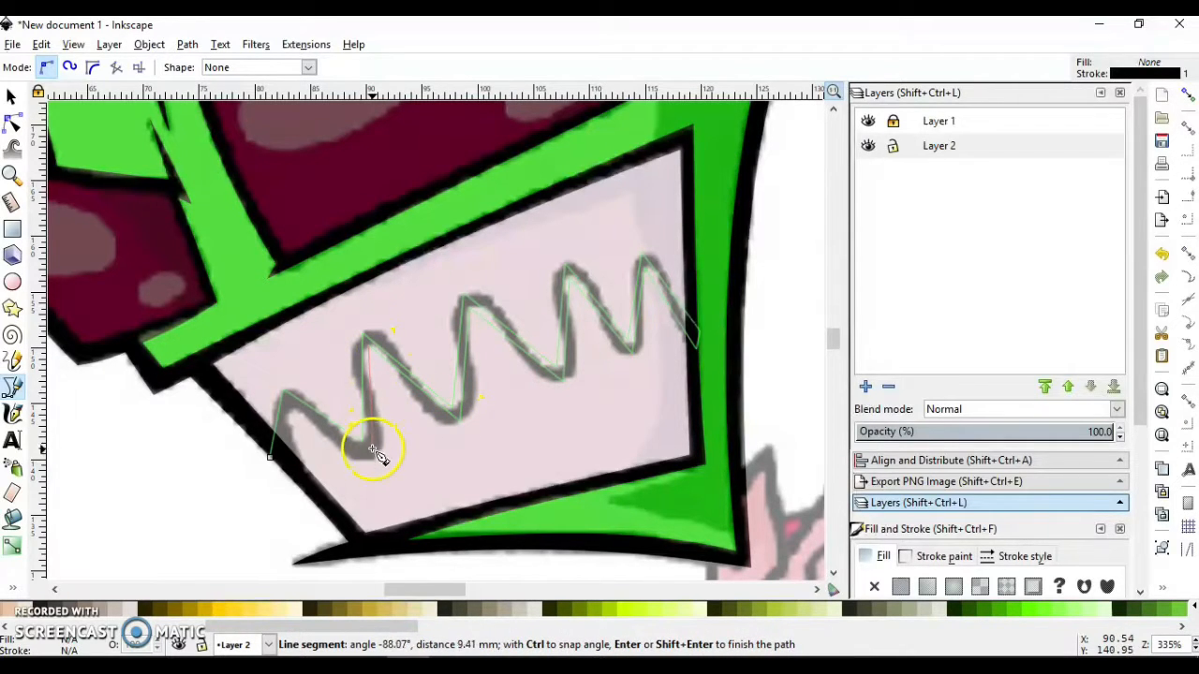
pyautogui.click(290, 410)
pyautogui.click(308, 495)
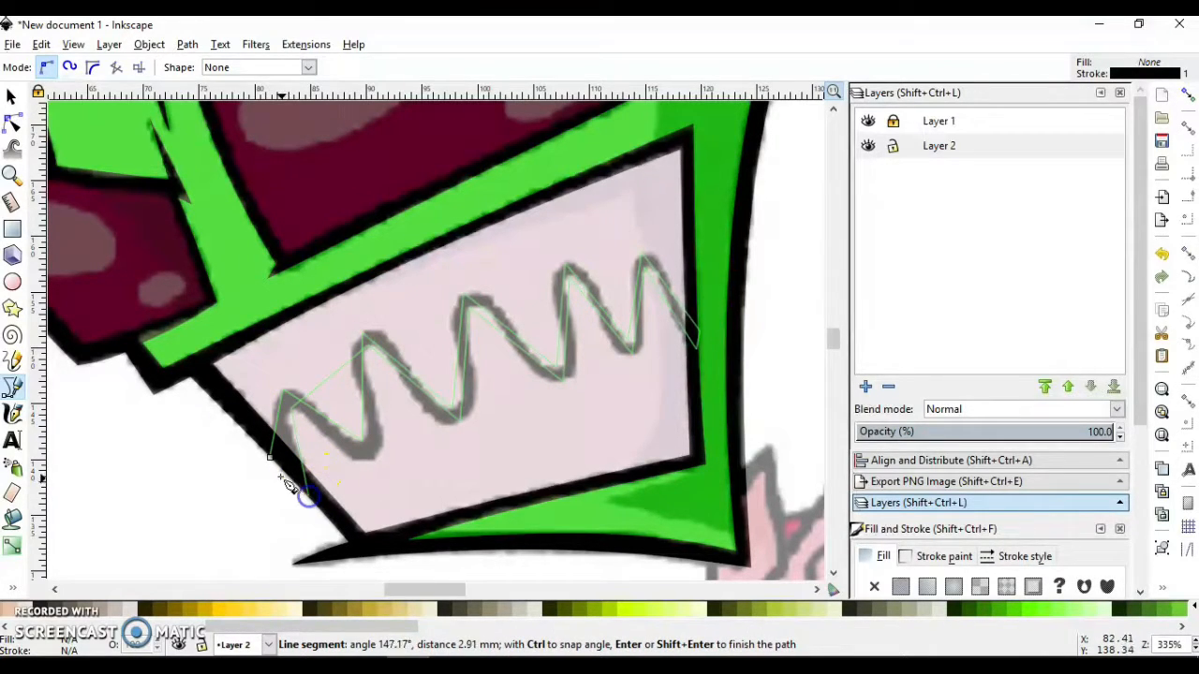
pyautogui.click(269, 456)
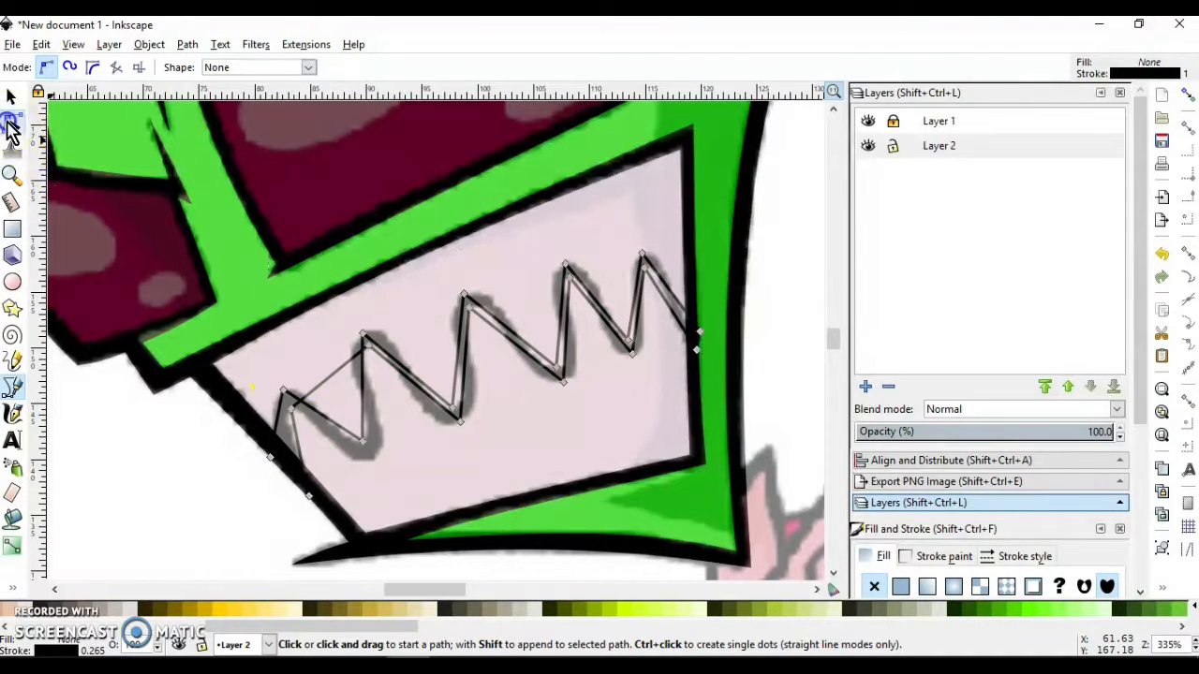
# Insert a node on the straight segment bridging the two leftmost peaks and move it to the lower tip of the leftmost valley.
pyautogui.click(12, 122)
pyautogui.rightClick(330, 384)
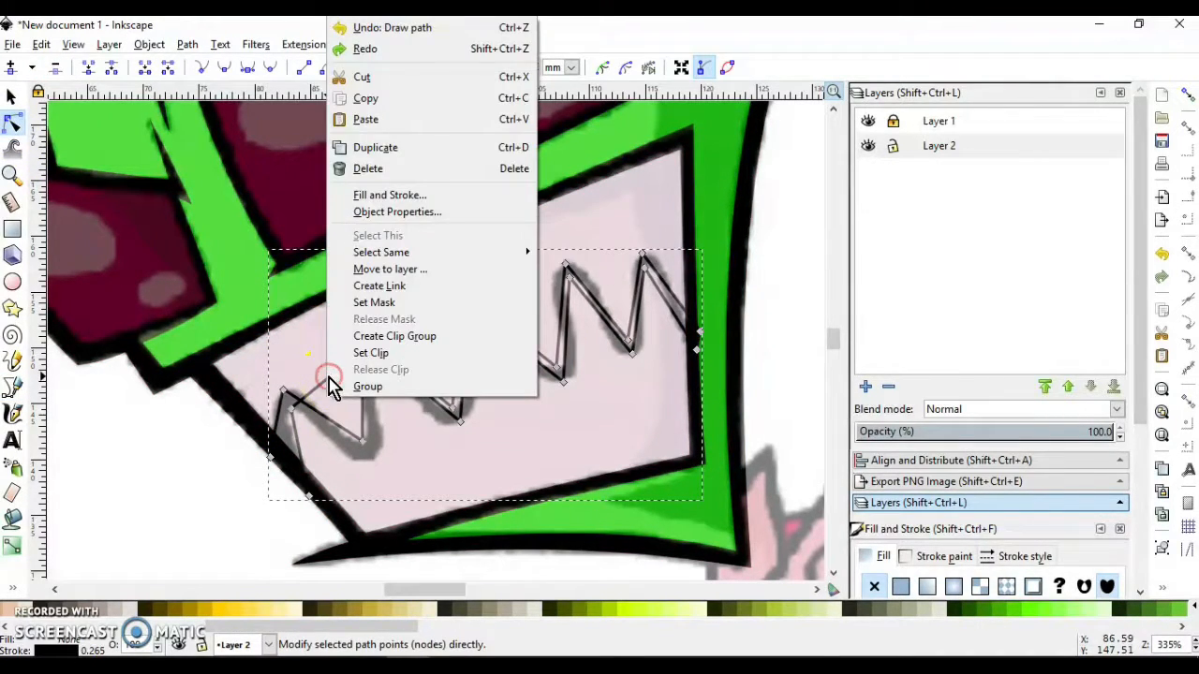
pyautogui.click(316, 378)
pyautogui.doubleClick(329, 379)
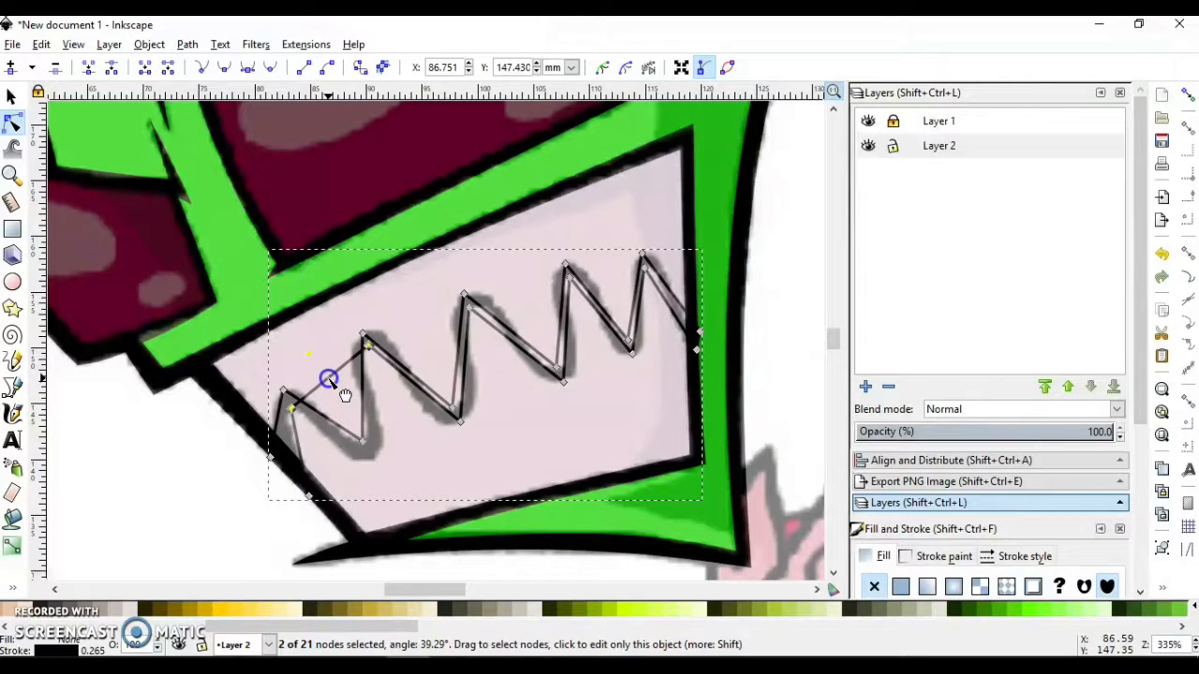
pyautogui.moveTo(328, 378); pyautogui.dragTo(378, 463)
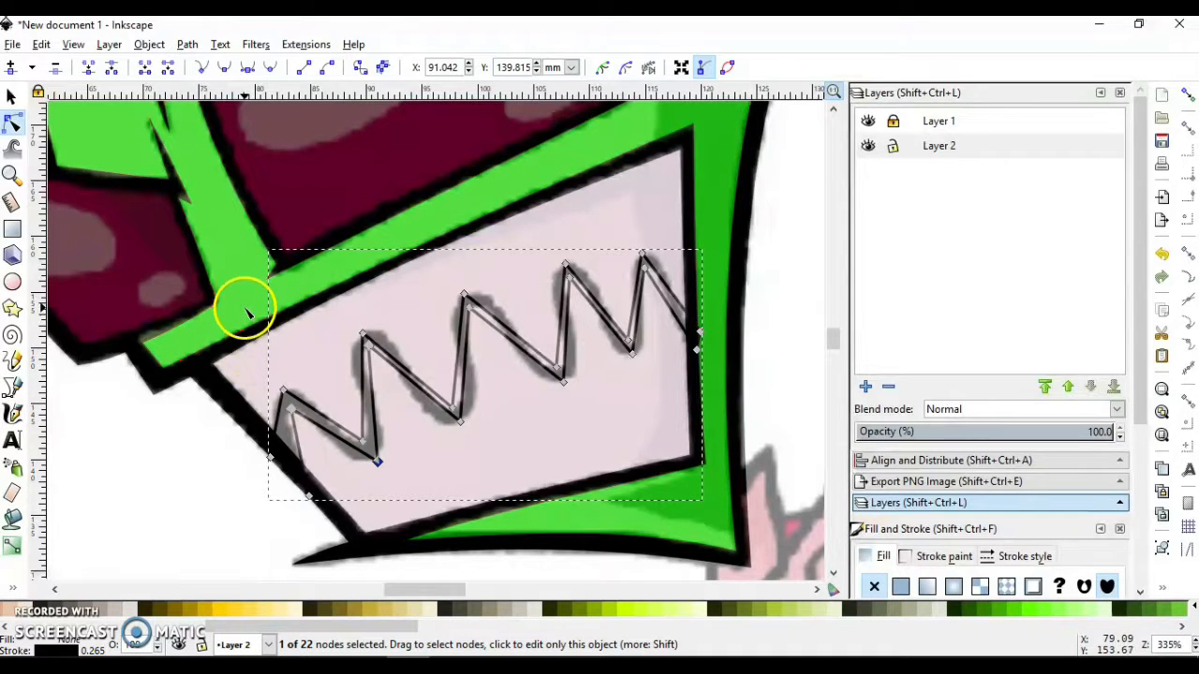
# Make the nodes at the two leftmost peaks and the two leftmost valleys of the teeth line smooth.
pyautogui.moveTo(244, 307); pyautogui.dragTo(404, 435)
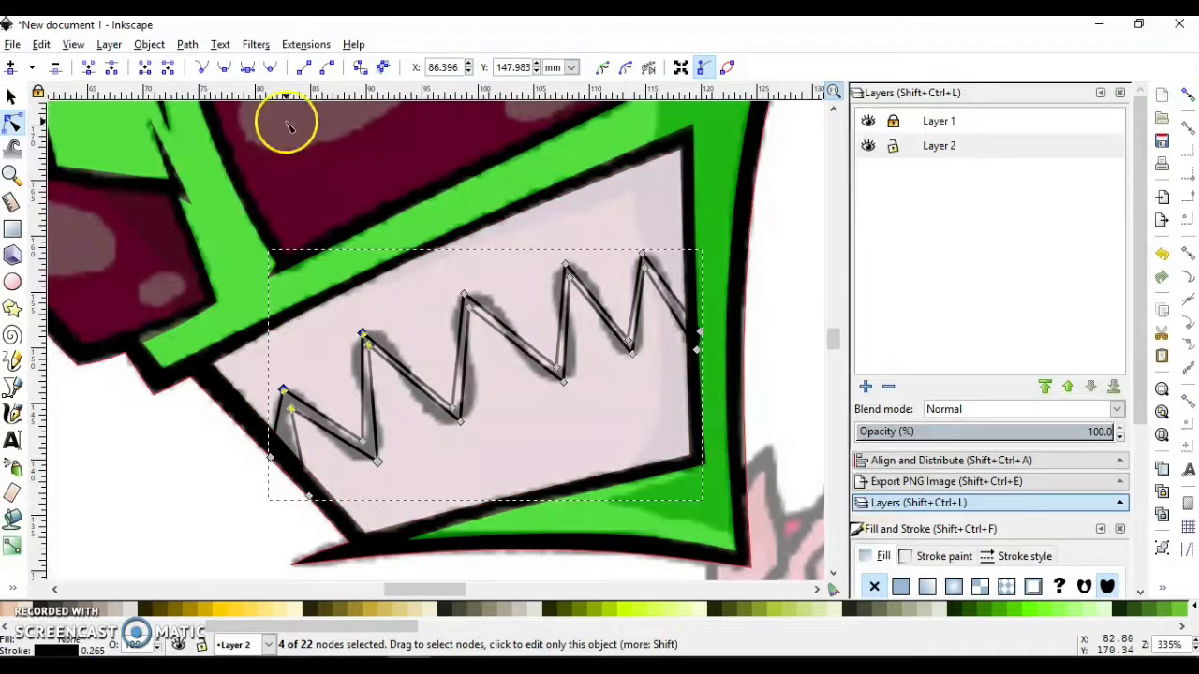
pyautogui.click(227, 70)
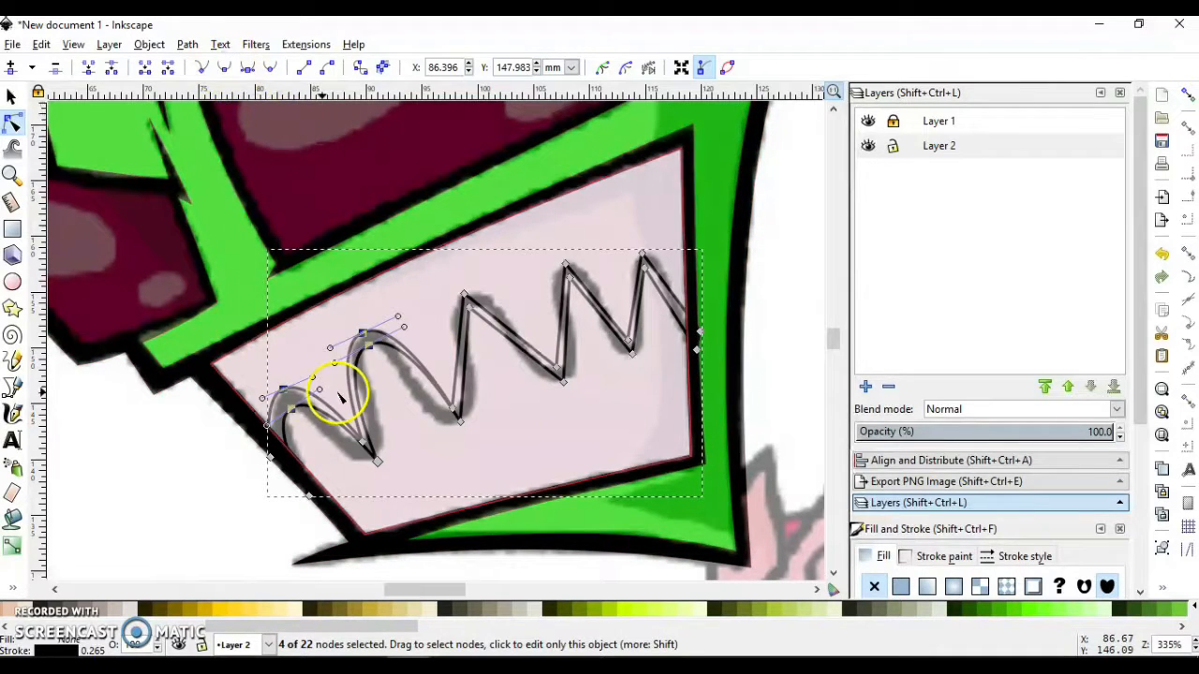
pyautogui.moveTo(491, 382); pyautogui.dragTo(345, 474)
pyautogui.click(226, 69)
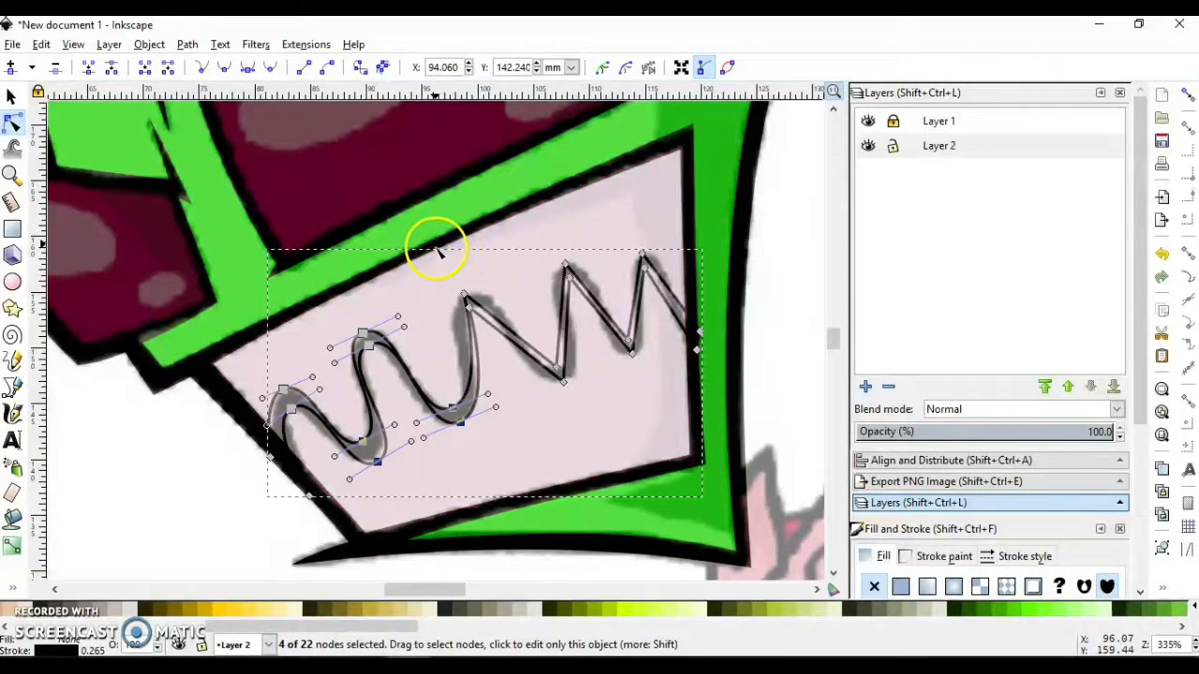
# Make the nodes at the three remaining peaks and two remaining valleys of the teeth line smooth.
pyautogui.moveTo(428, 235); pyautogui.dragTo(614, 360)
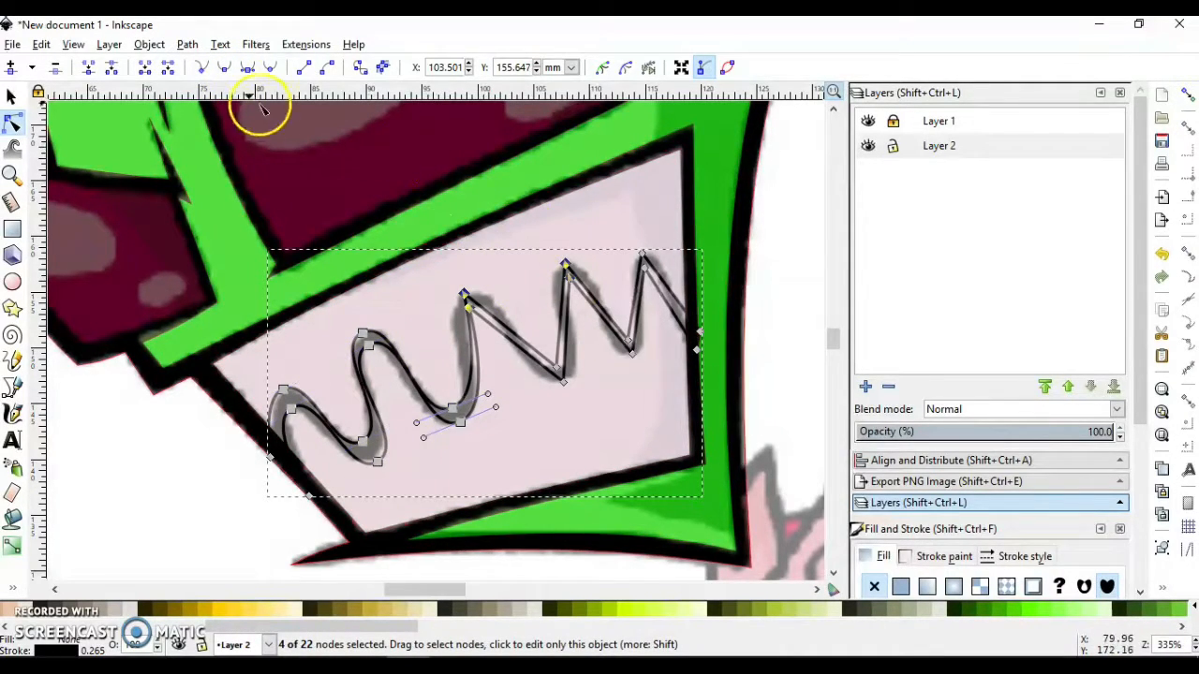
pyautogui.click(225, 68)
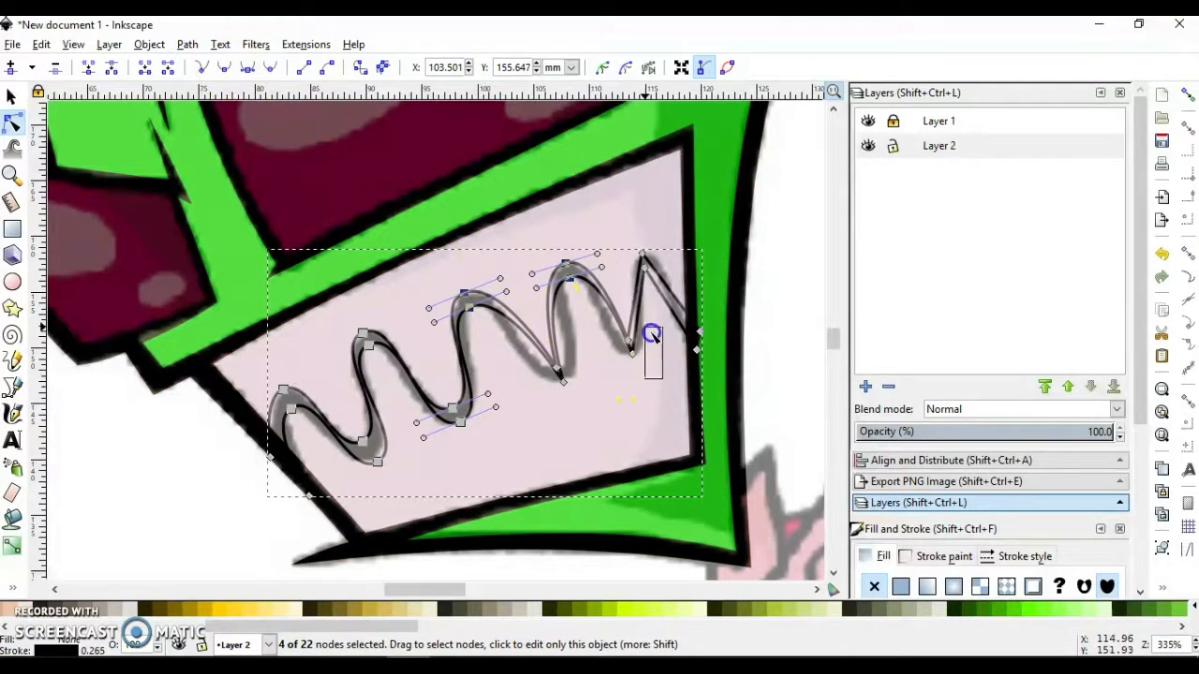
pyautogui.moveTo(652, 333); pyautogui.dragTo(521, 319)
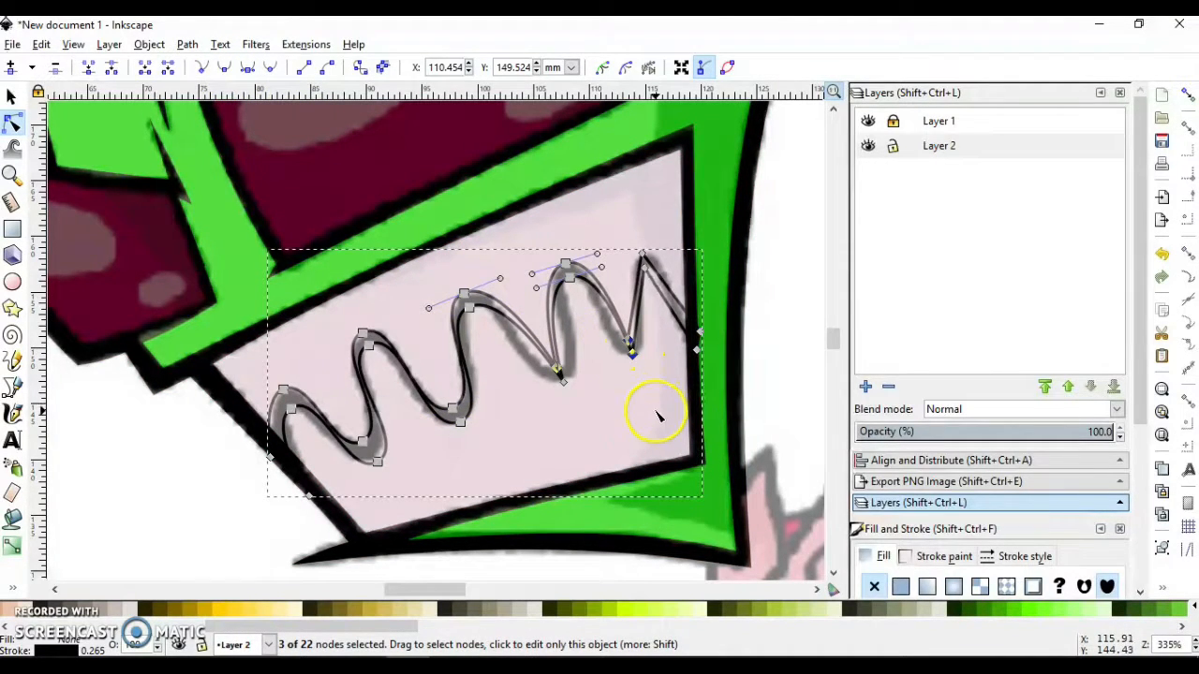
pyautogui.moveTo(658, 416); pyautogui.dragTo(523, 316)
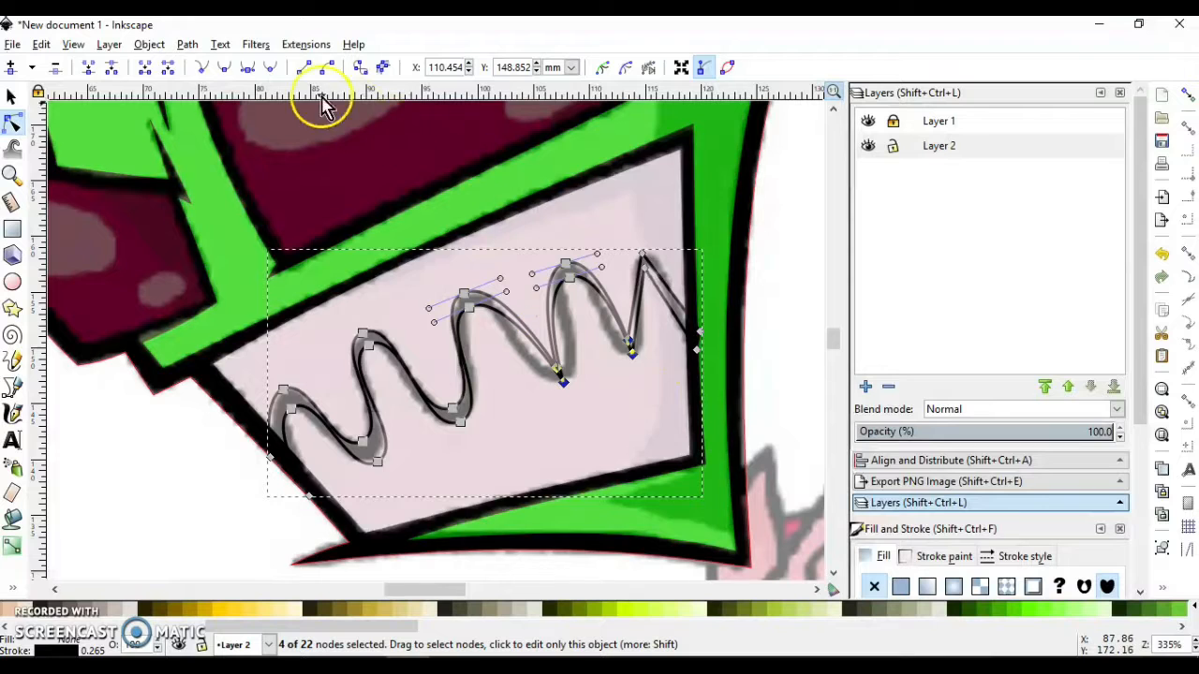
pyautogui.click(226, 68)
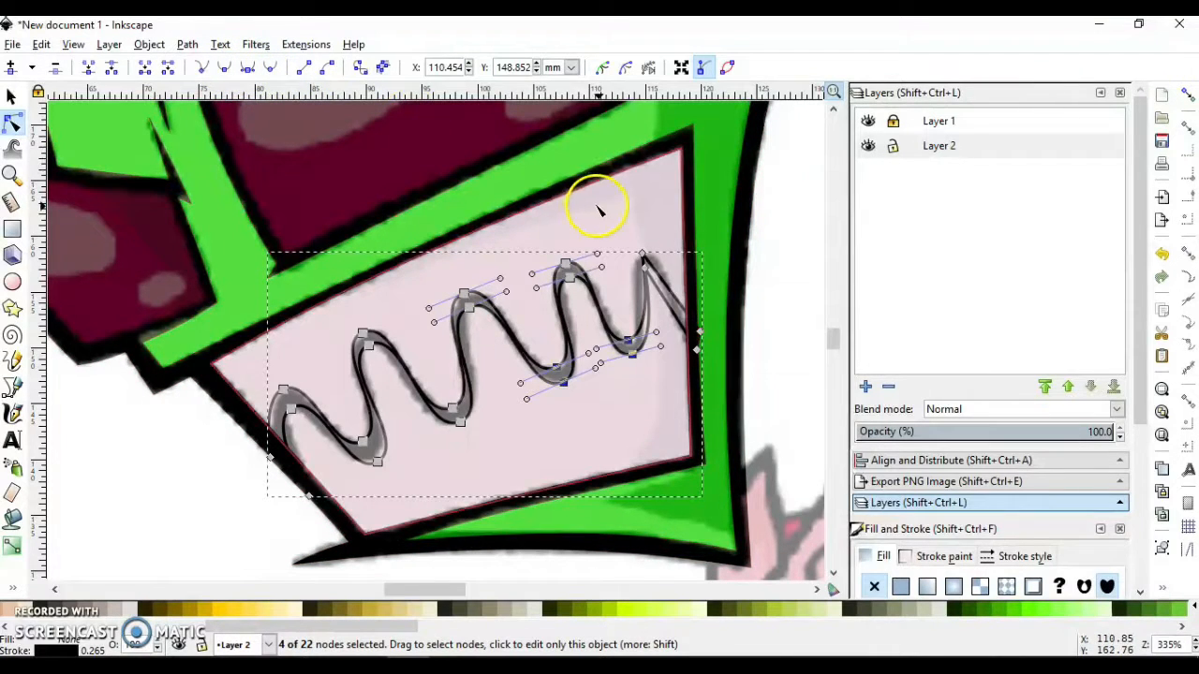
pyautogui.moveTo(614, 213); pyautogui.dragTo(701, 300)
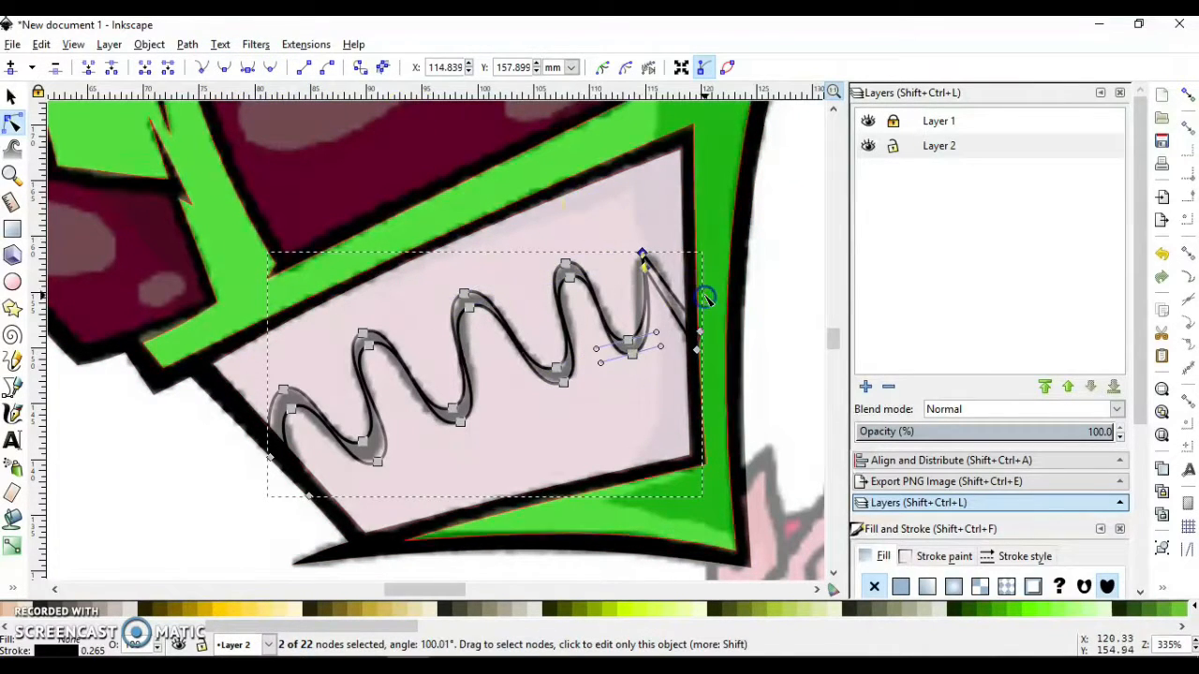
pyautogui.click(231, 69)
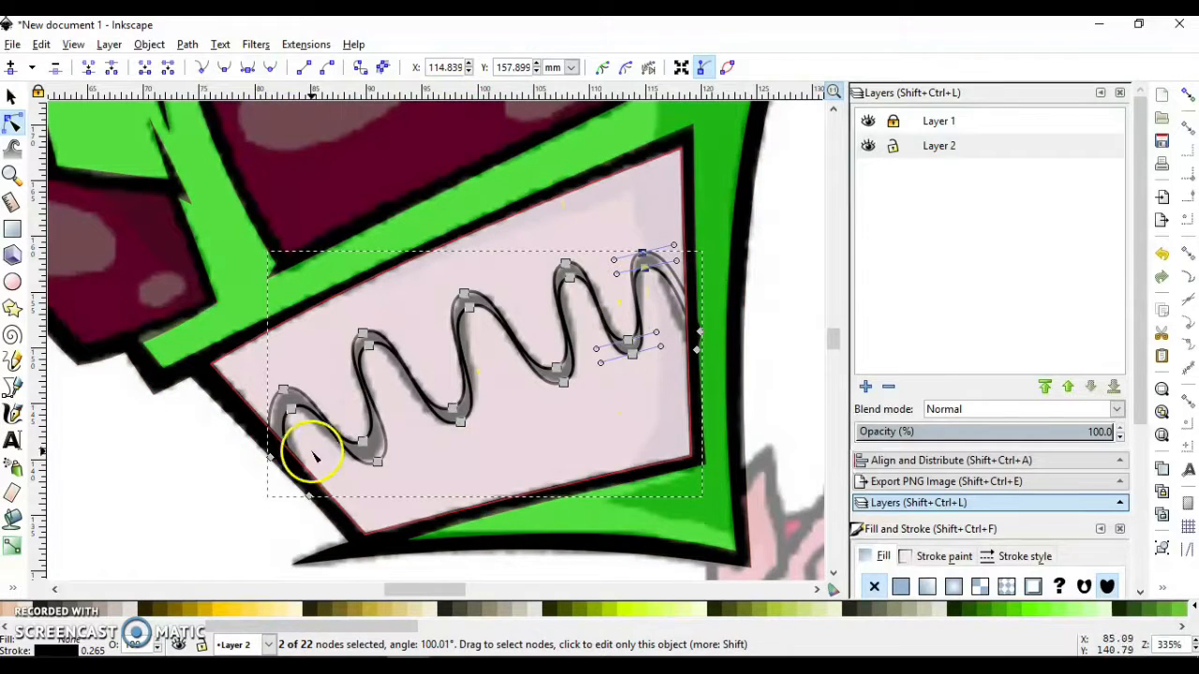
# Adjust the handles of the leftmost peak's inner node and the leftmost valley's lower node to follow the reference line.
pyautogui.click(290, 409)
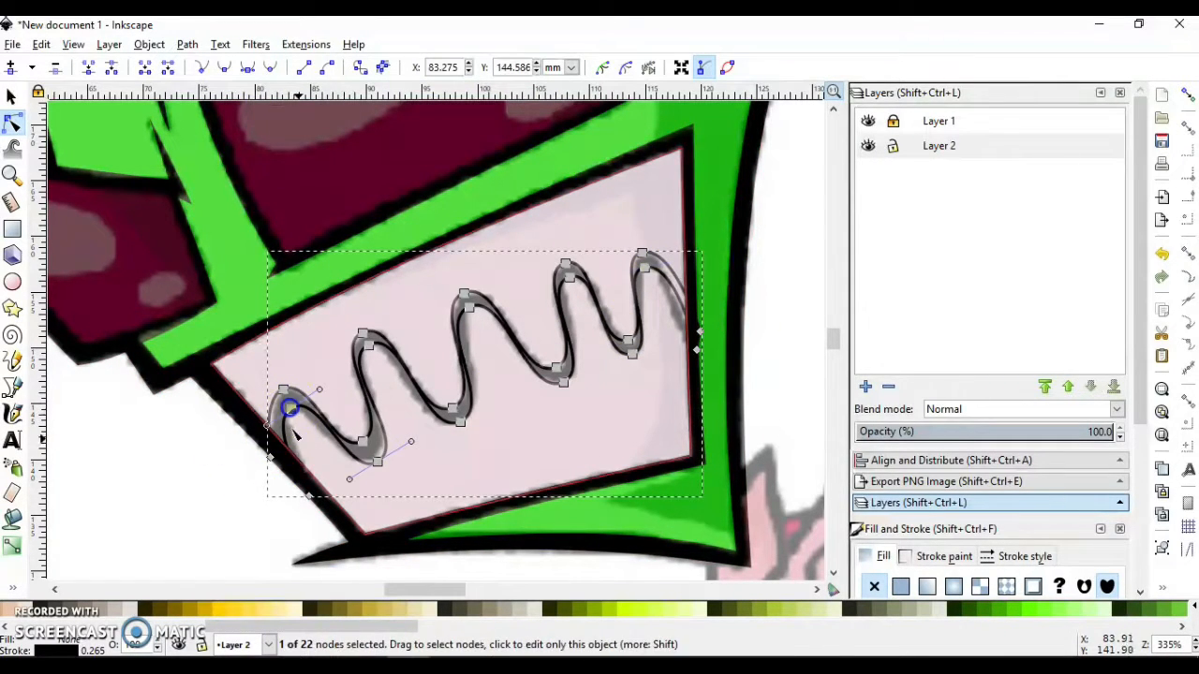
pyautogui.moveTo(317, 391); pyautogui.dragTo(270, 421)
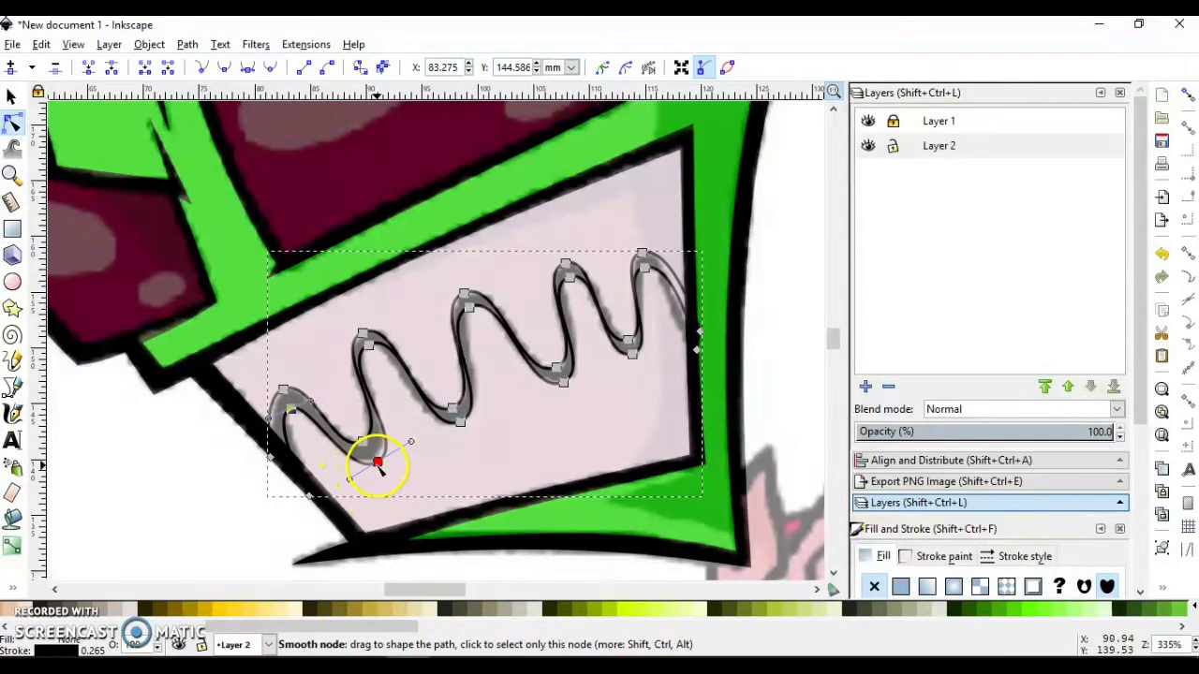
pyautogui.moveTo(376, 463); pyautogui.dragTo(340, 479)
pyautogui.click(409, 444)
pyautogui.moveTo(411, 443); pyautogui.dragTo(411, 444)
# Adjust the handles of both second-peak nodes and the leftmost valley's upper node to match the reference curve.
pyautogui.click(397, 377)
pyautogui.click(371, 347)
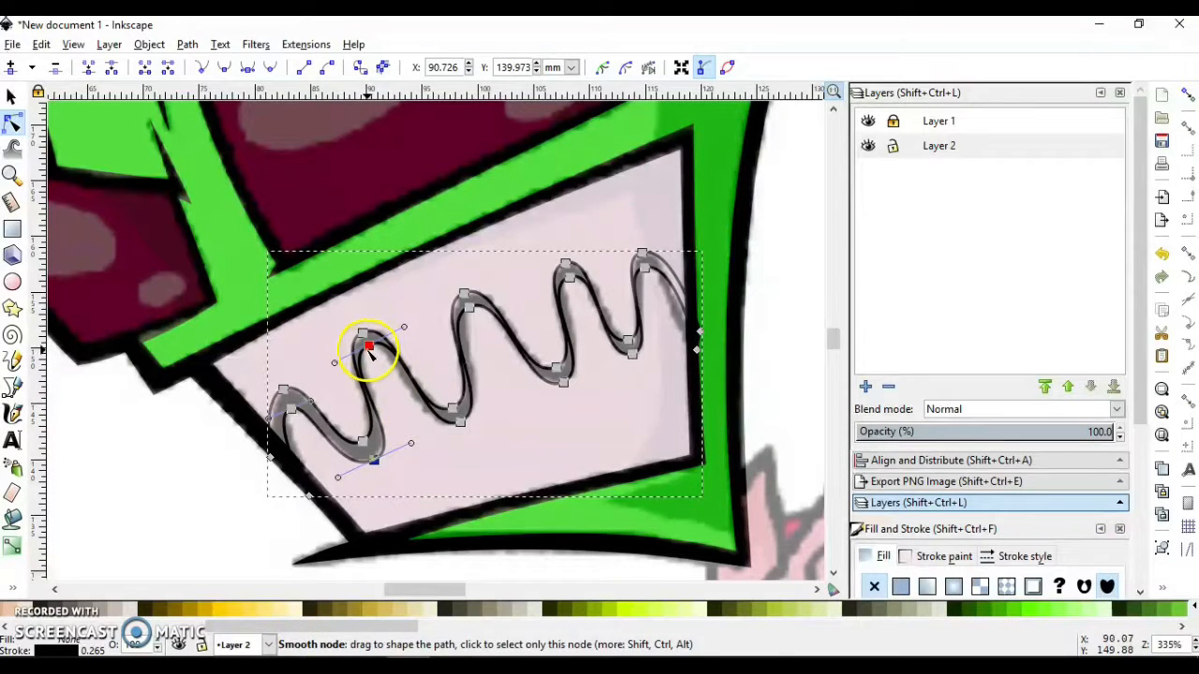
pyautogui.moveTo(337, 364); pyautogui.dragTo(342, 361)
pyautogui.moveTo(407, 327); pyautogui.dragTo(324, 354)
pyautogui.click(365, 334)
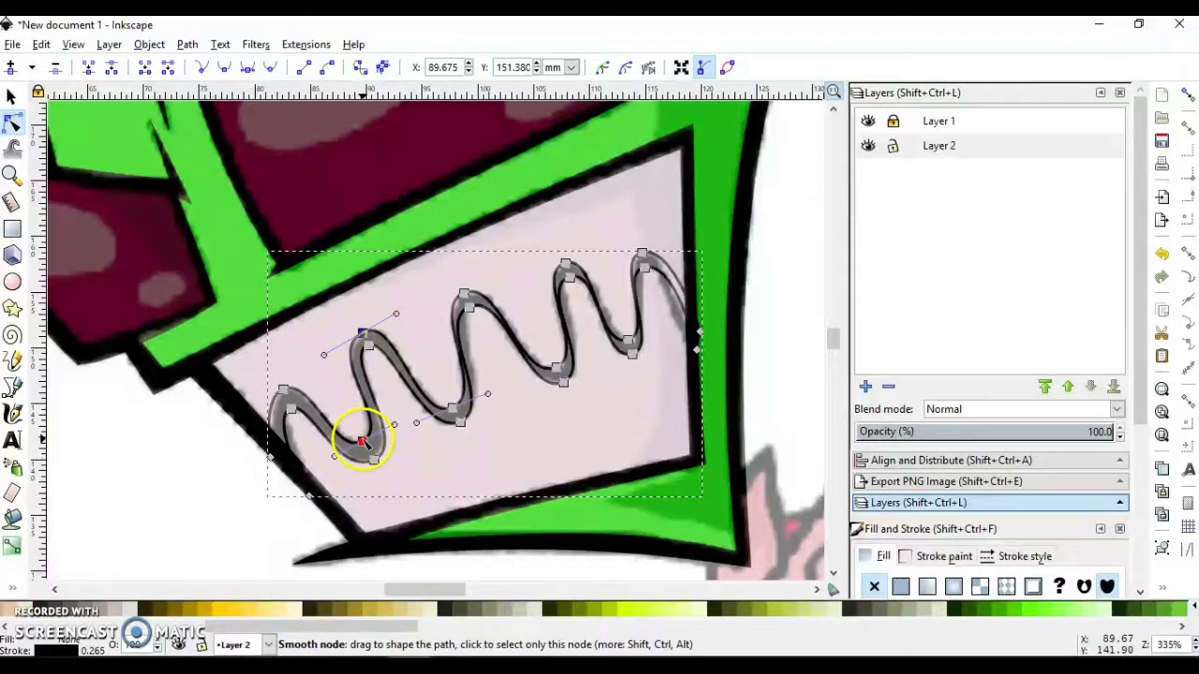
pyautogui.click(362, 440)
pyautogui.click(395, 427)
pyautogui.moveTo(393, 426); pyautogui.dragTo(387, 423)
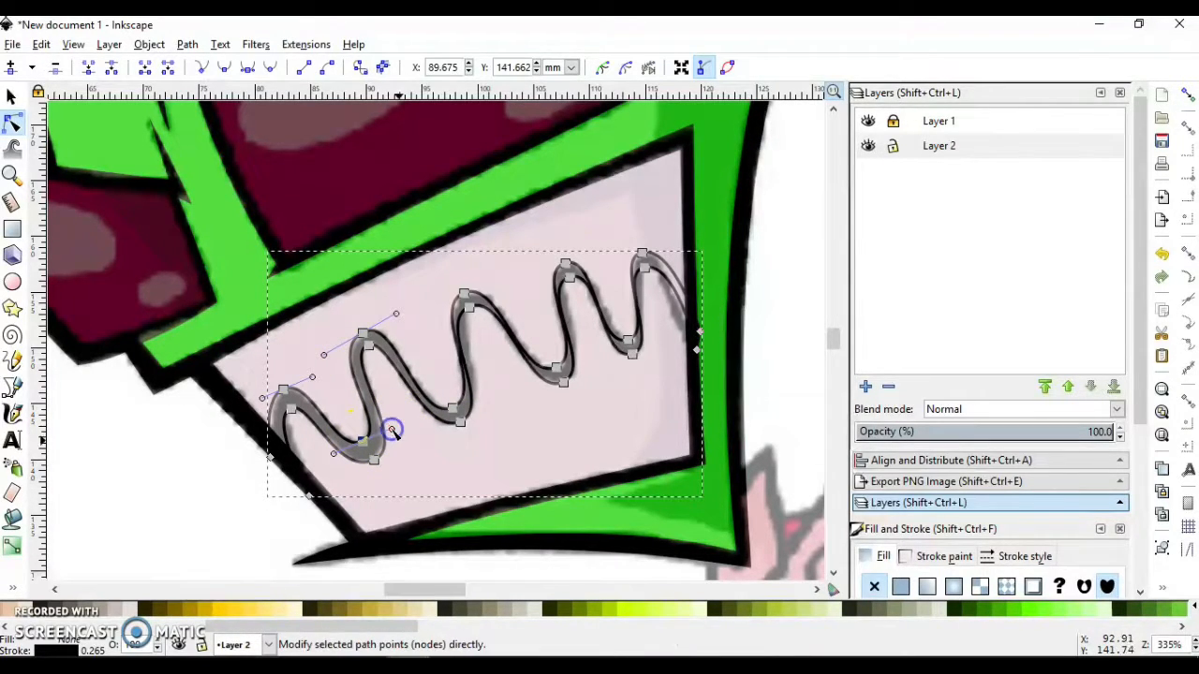
# Reshape the second valley from the left by adjusting the handles of its upper and lower nodes.
pyautogui.click(453, 409)
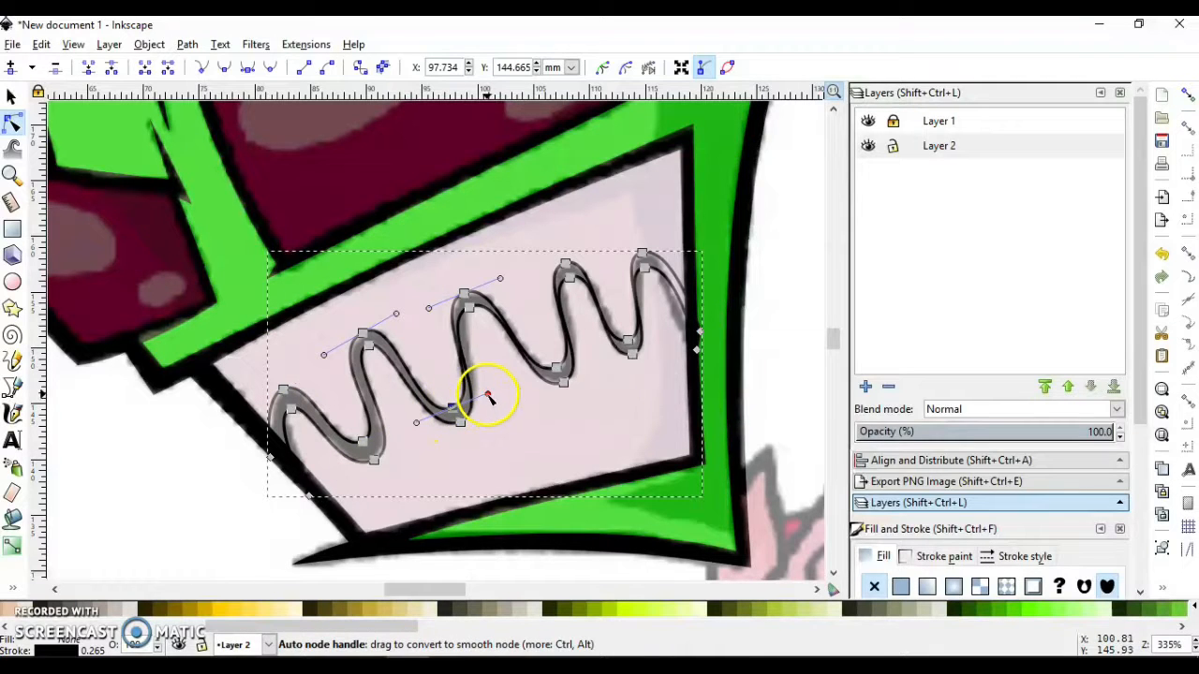
pyautogui.moveTo(486, 394); pyautogui.dragTo(421, 421)
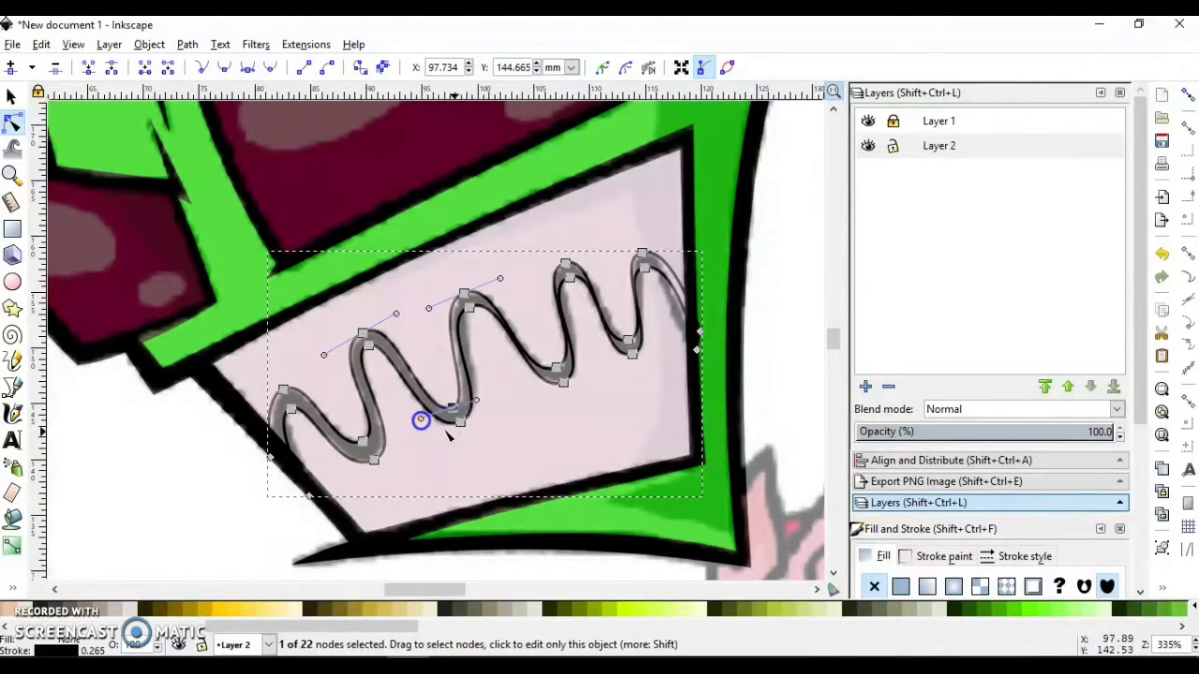
pyautogui.click(459, 423)
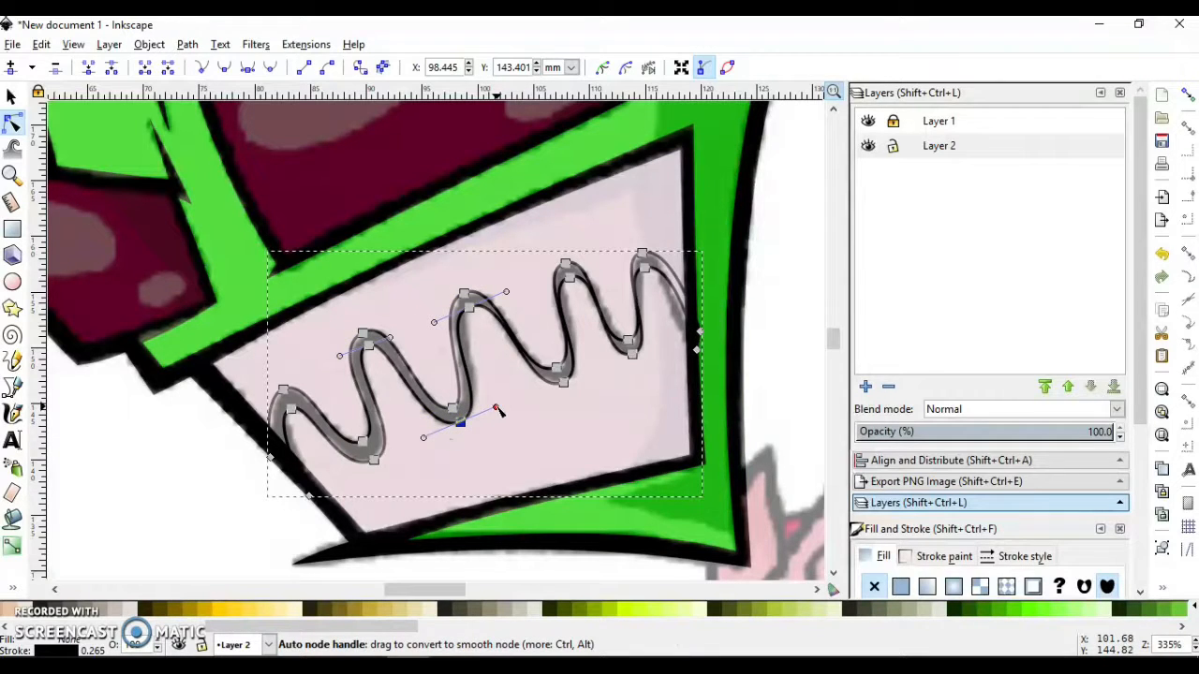
pyautogui.moveTo(496, 408); pyautogui.dragTo(500, 404)
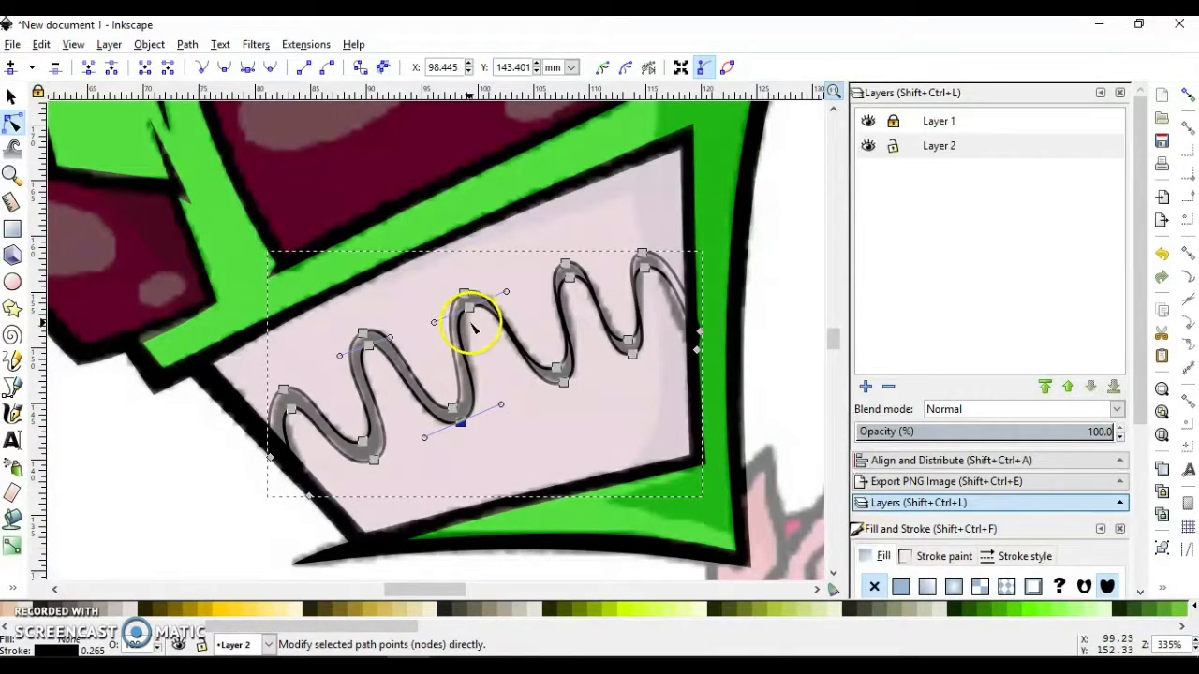
# Reshape the third peak from the left by adjusting the handles of its inner and outer nodes.
pyautogui.moveTo(432, 323); pyautogui.dragTo(442, 317)
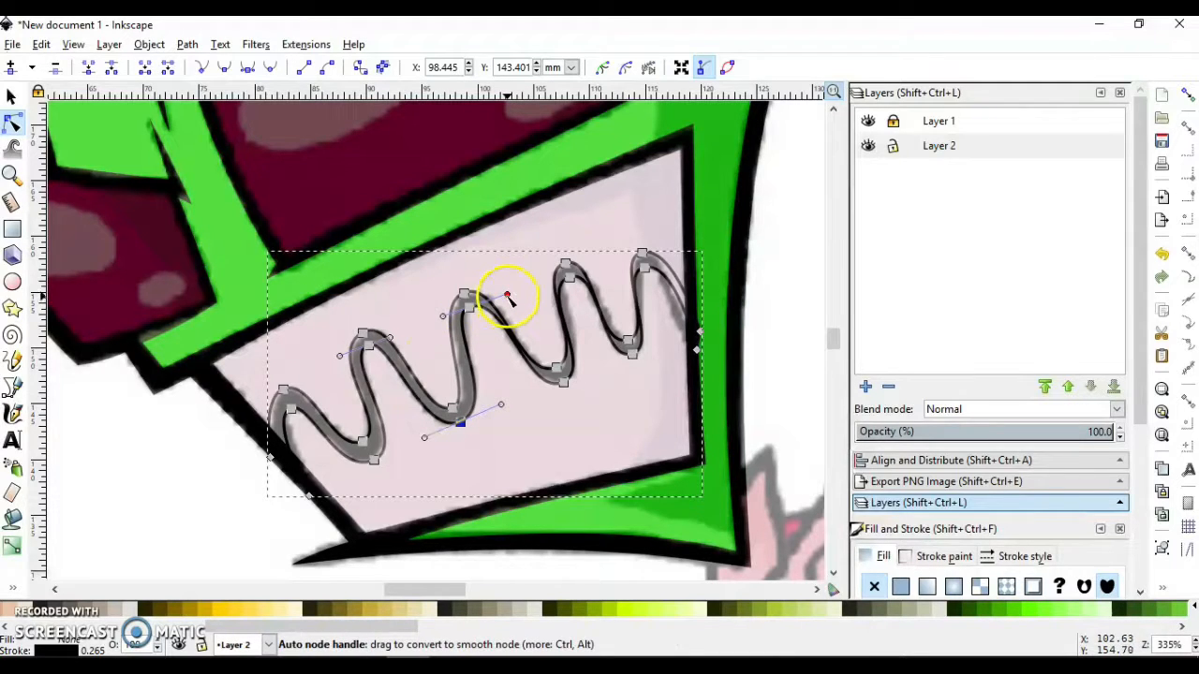
pyautogui.moveTo(507, 298); pyautogui.dragTo(496, 300)
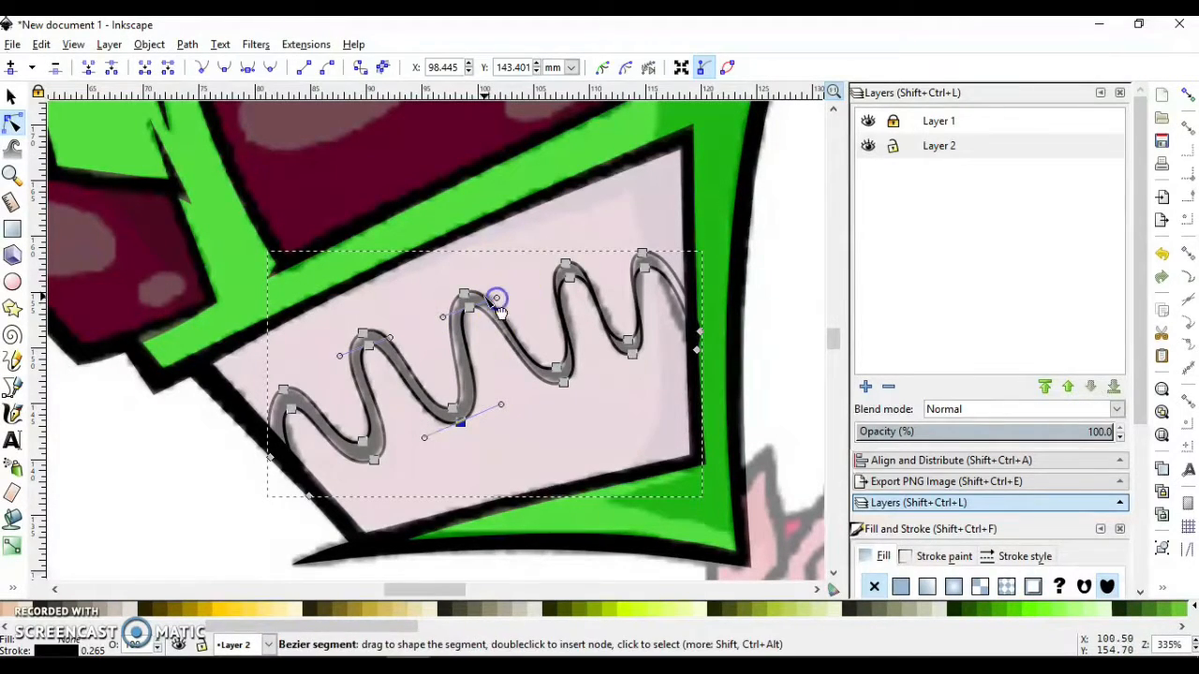
pyautogui.click(463, 294)
pyautogui.moveTo(500, 281); pyautogui.dragTo(508, 279)
# Adjust the handles of the third valley's lower node and the fourth peak's nodes to follow the reference line.
pyautogui.click(562, 382)
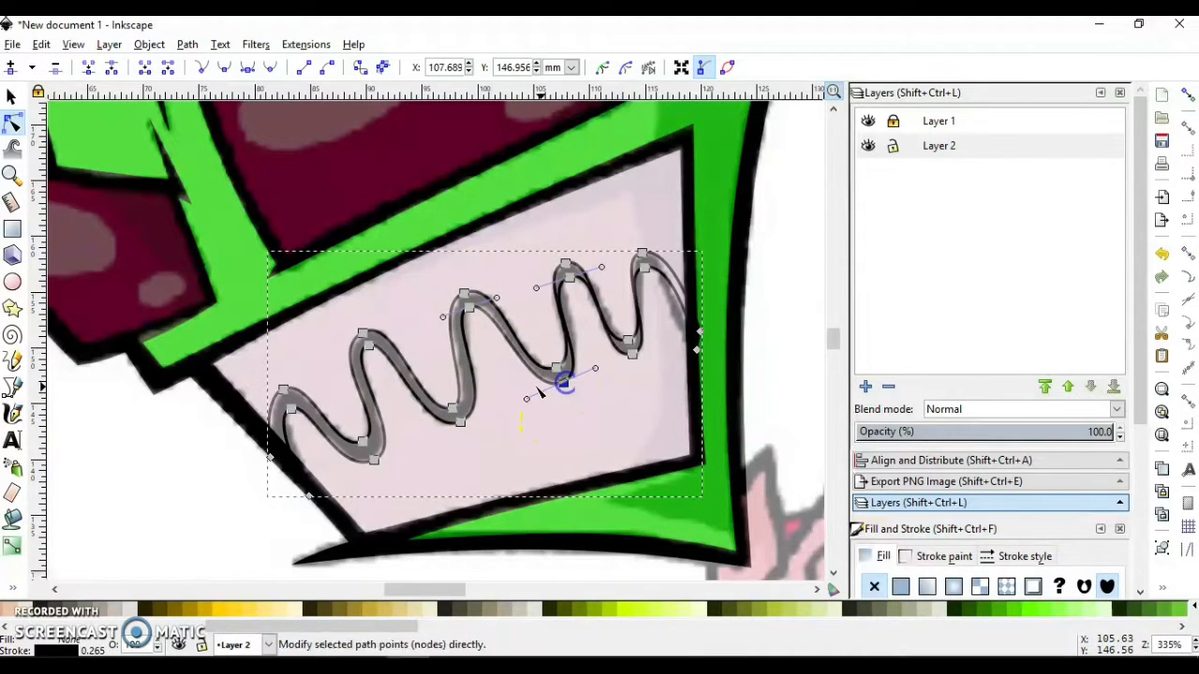
pyautogui.moveTo(525, 403); pyautogui.dragTo(519, 407)
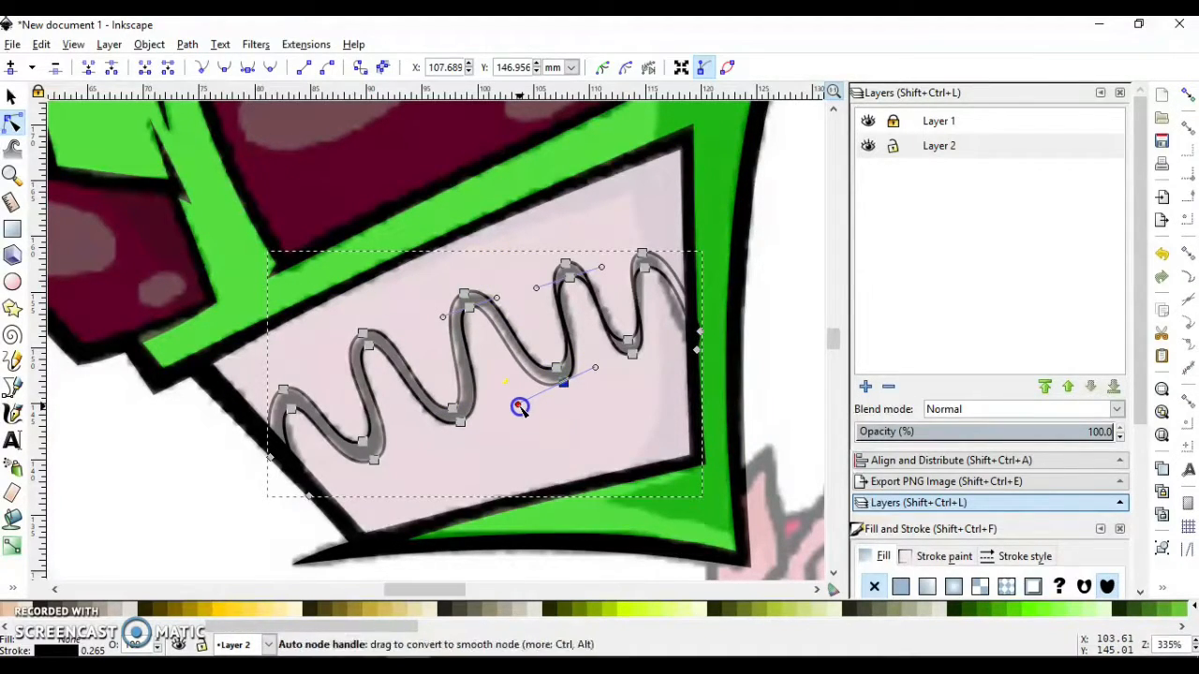
pyautogui.moveTo(601, 368); pyautogui.dragTo(603, 365)
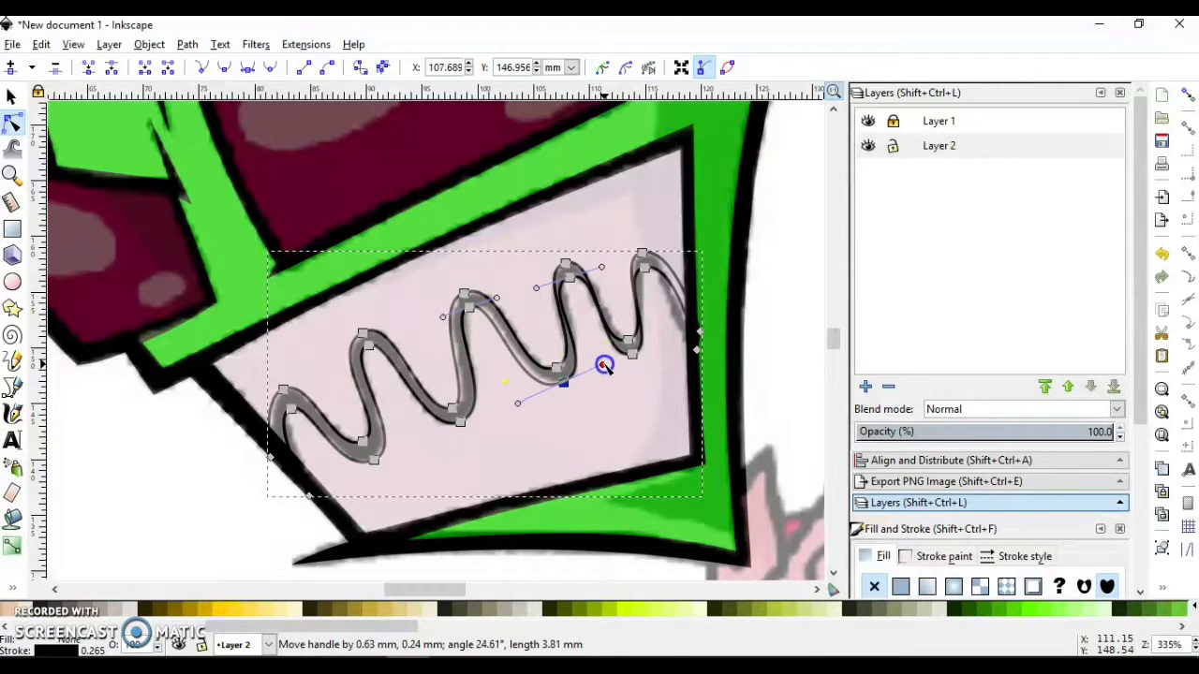
pyautogui.click(566, 269)
pyautogui.moveTo(537, 290); pyautogui.dragTo(594, 267)
pyautogui.click(565, 264)
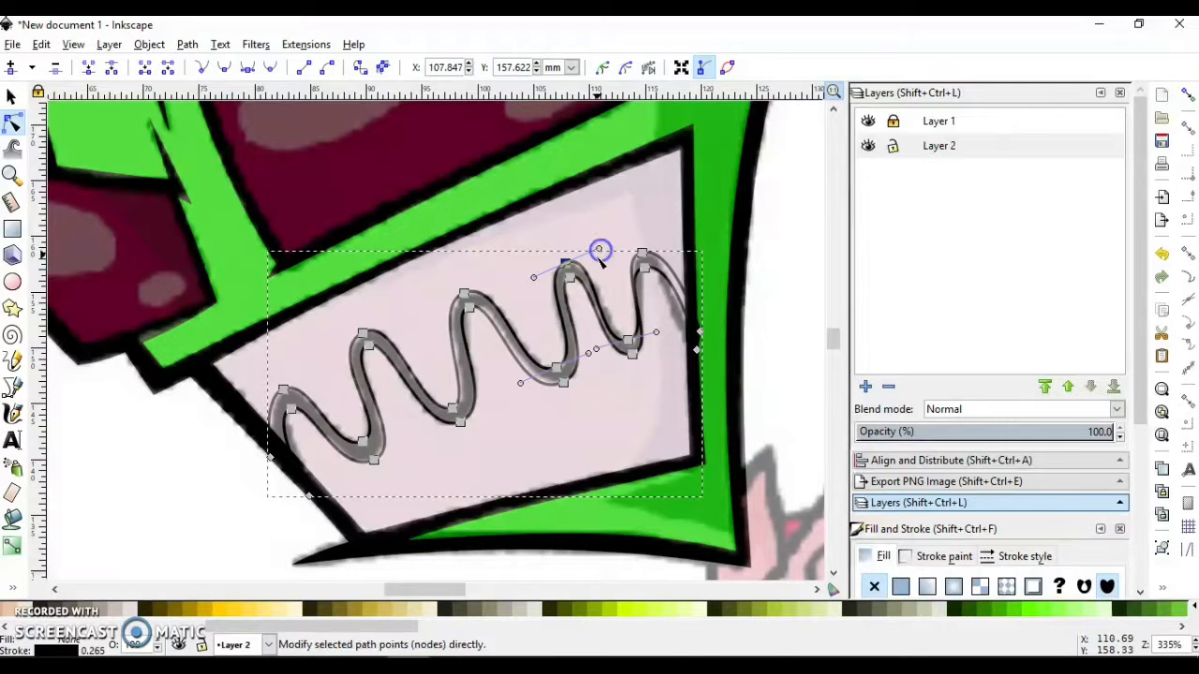
# Reshape the third valley from the left by adjusting the handles of its upper and lower nodes.
pyautogui.click(556, 368)
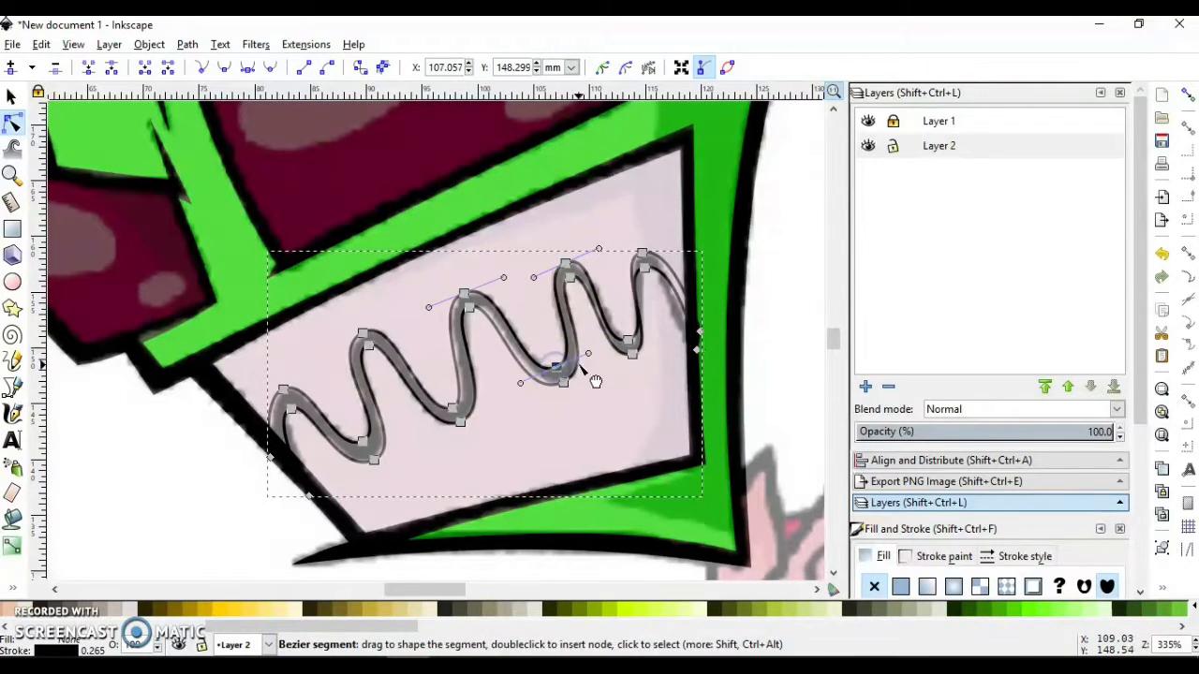
pyautogui.moveTo(587, 357); pyautogui.dragTo(525, 404)
pyautogui.click(520, 381)
pyautogui.click(562, 381)
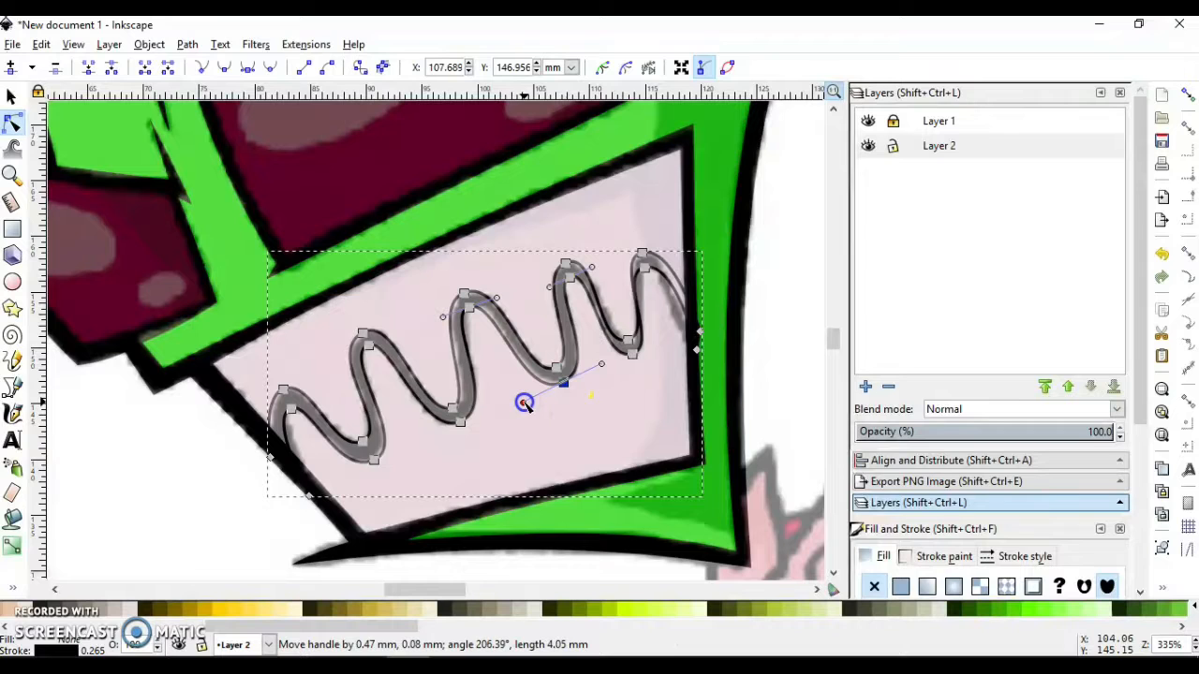
# Adjust the fourth valley's lower node and the last peak's inner node so the inner curve follows the reference line.
pyautogui.click(632, 350)
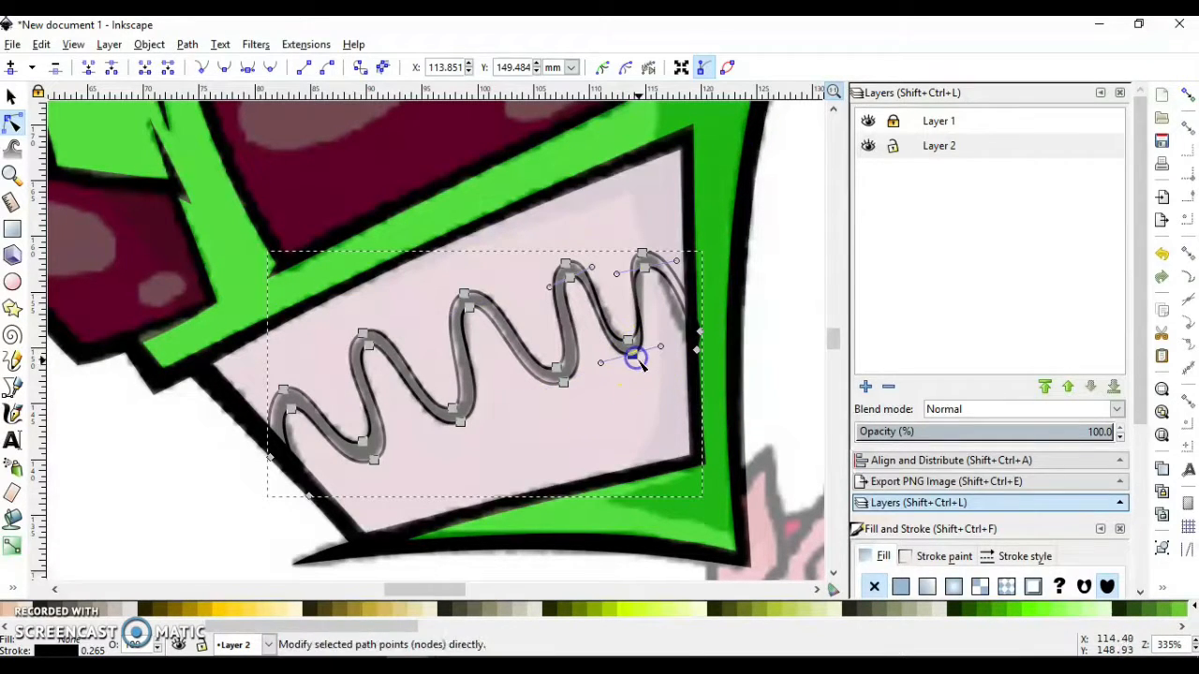
pyautogui.click(645, 268)
pyautogui.moveTo(614, 276); pyautogui.dragTo(670, 260)
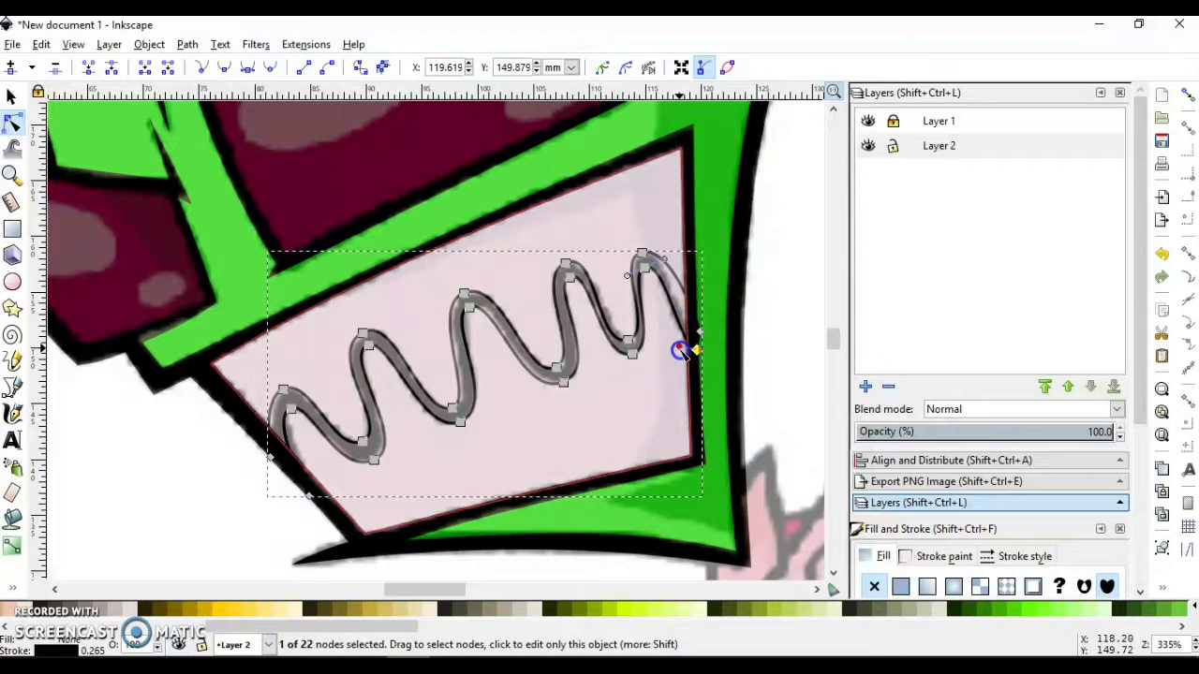
# Extend the teeth line's end node past the mouth's right edge and refine the handles of the last peak and fourth valley.
pyautogui.moveTo(682, 351); pyautogui.dragTo(714, 365)
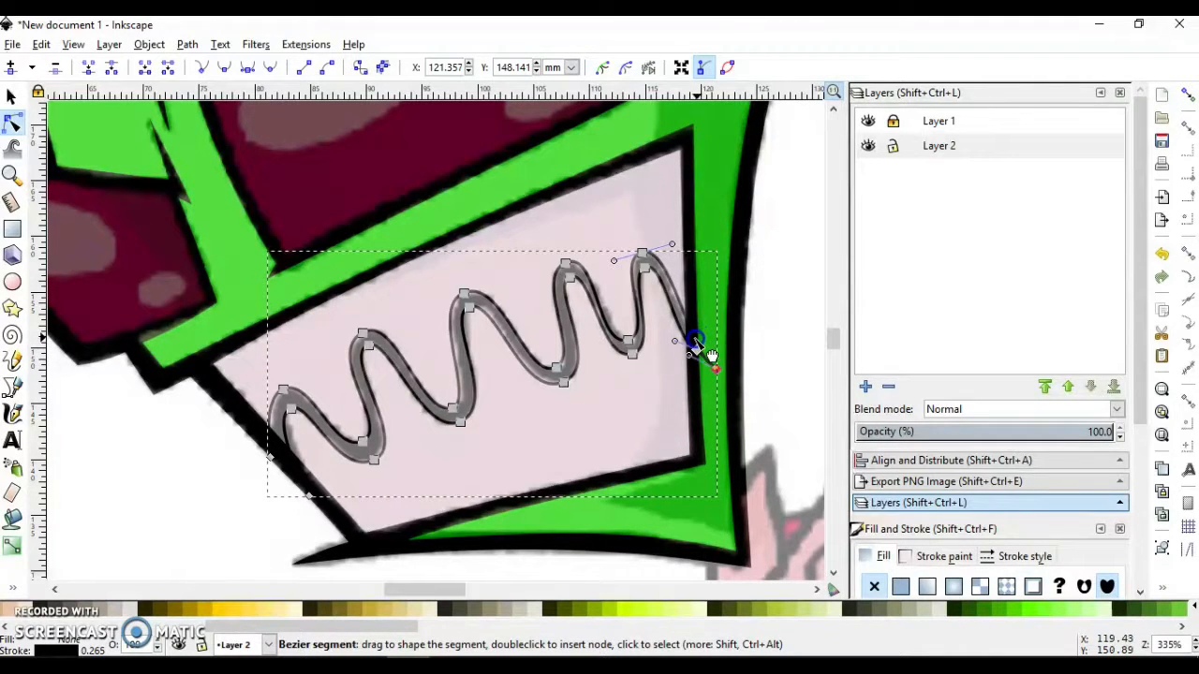
pyautogui.click(671, 246)
pyautogui.moveTo(674, 245); pyautogui.dragTo(678, 246)
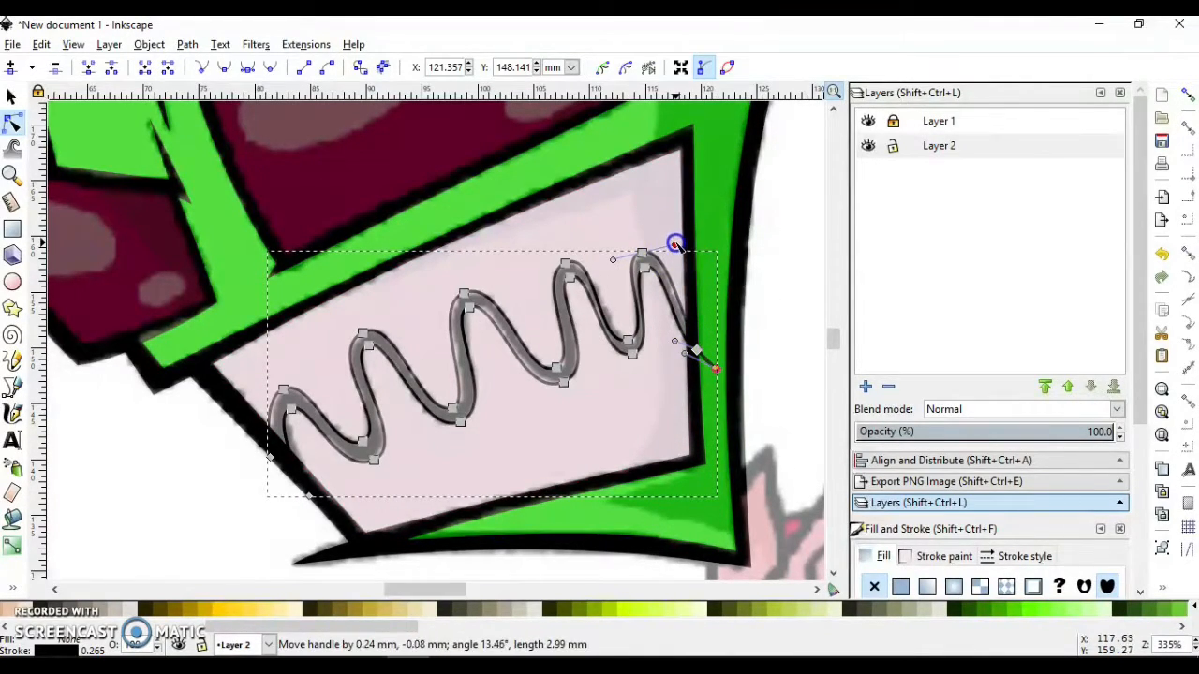
pyautogui.click(646, 263)
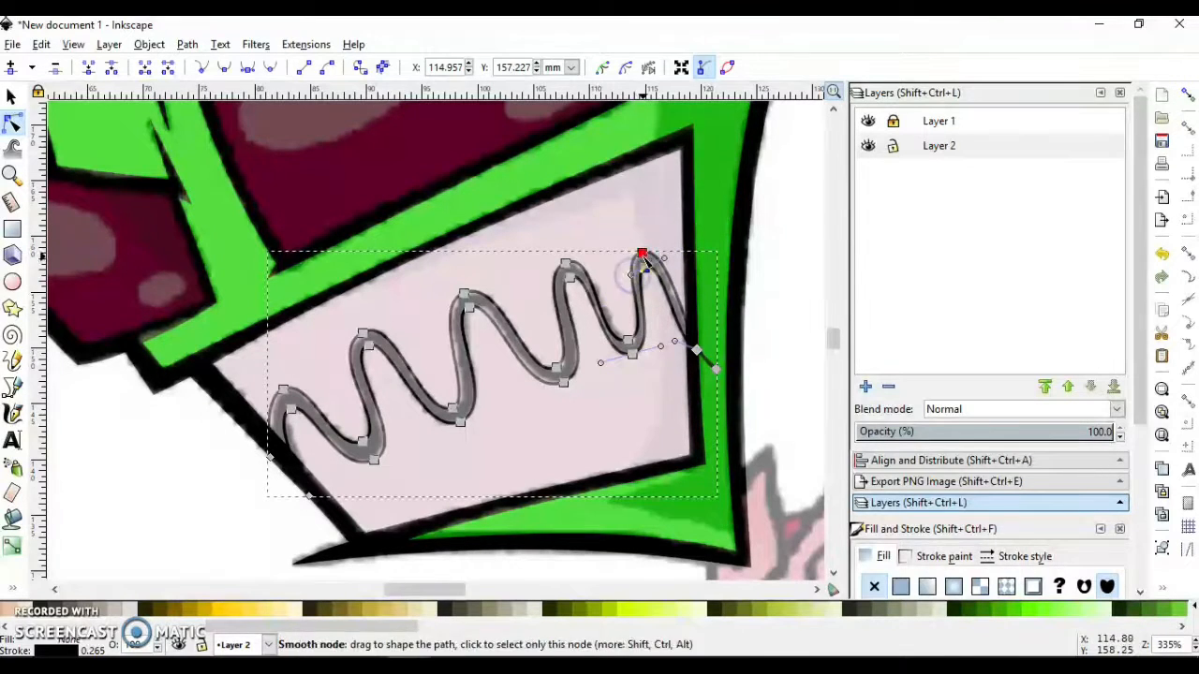
pyautogui.moveTo(614, 262); pyautogui.dragTo(606, 266)
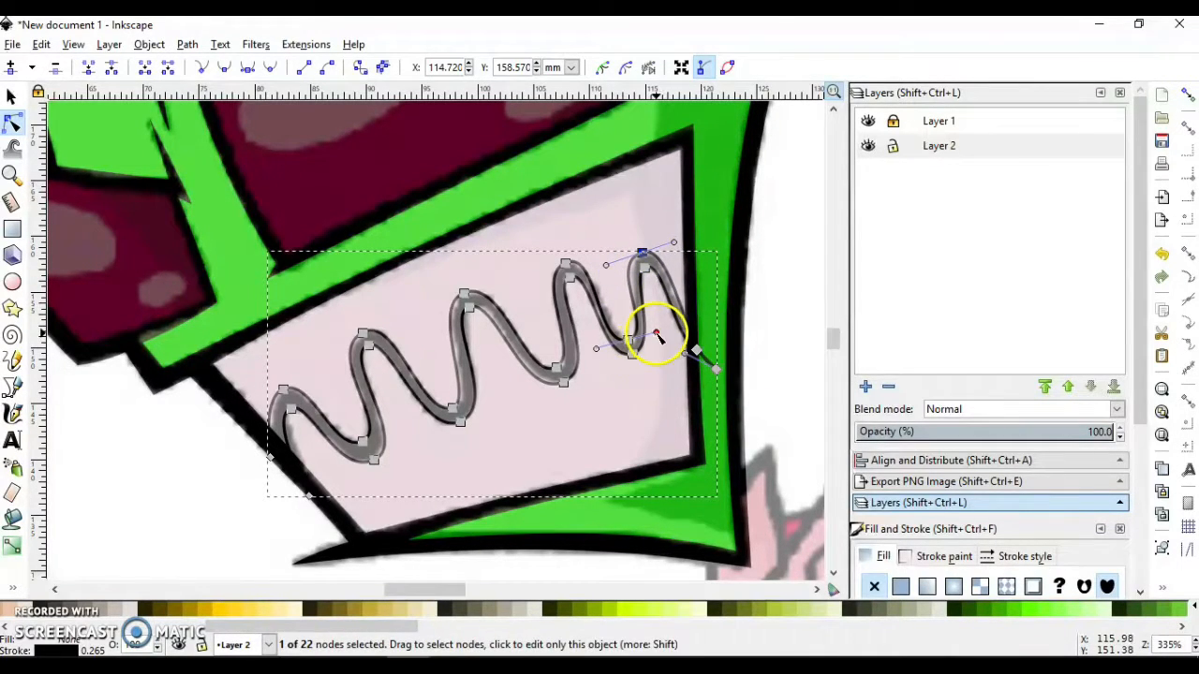
pyautogui.moveTo(655, 333); pyautogui.dragTo(601, 362)
pyautogui.moveTo(668, 268); pyautogui.dragTo(669, 266)
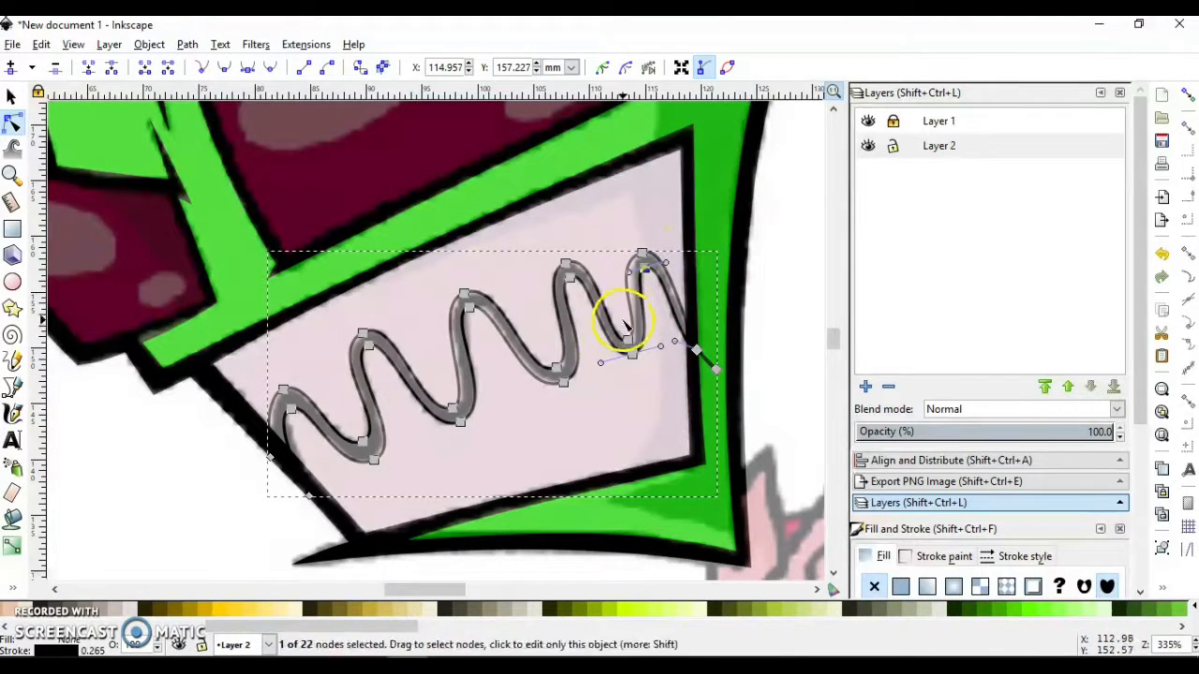
# Fine-tune the handles of the third peak's inner node and the second valley's lower node.
pyautogui.click(470, 309)
pyautogui.moveTo(465, 305); pyautogui.dragTo(451, 317)
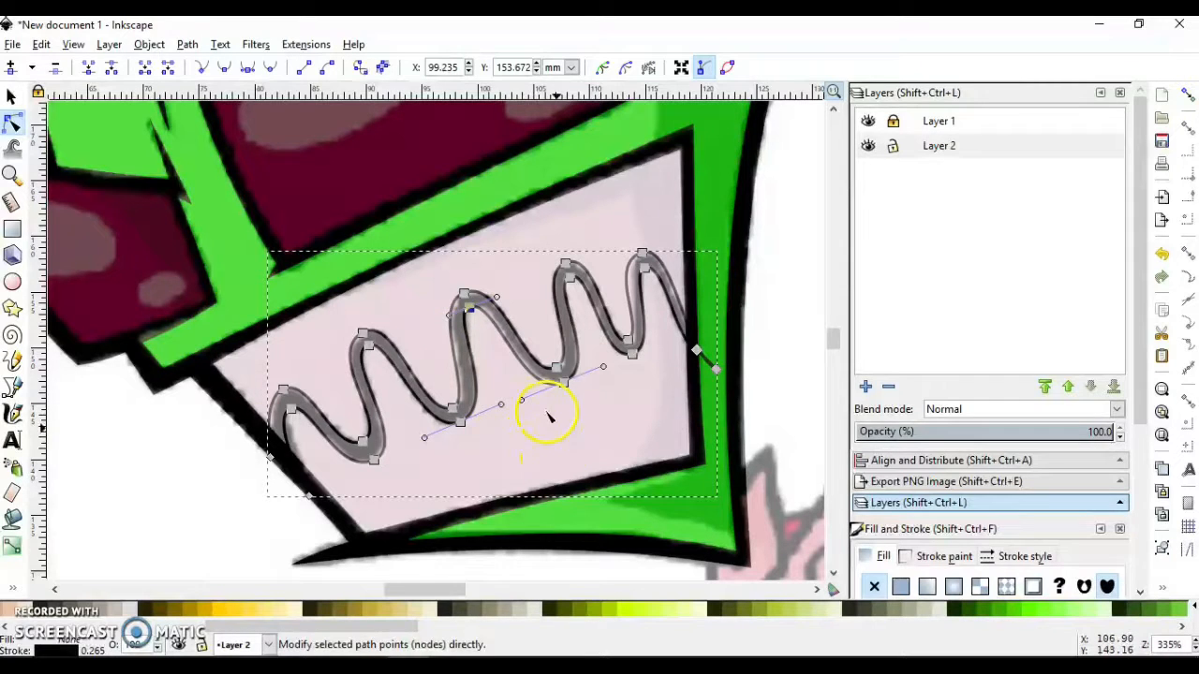
pyautogui.moveTo(500, 403); pyautogui.dragTo(497, 412)
# Cut the teeth line out of the light mouth shape with a path Difference.
pyautogui.click(12, 95)
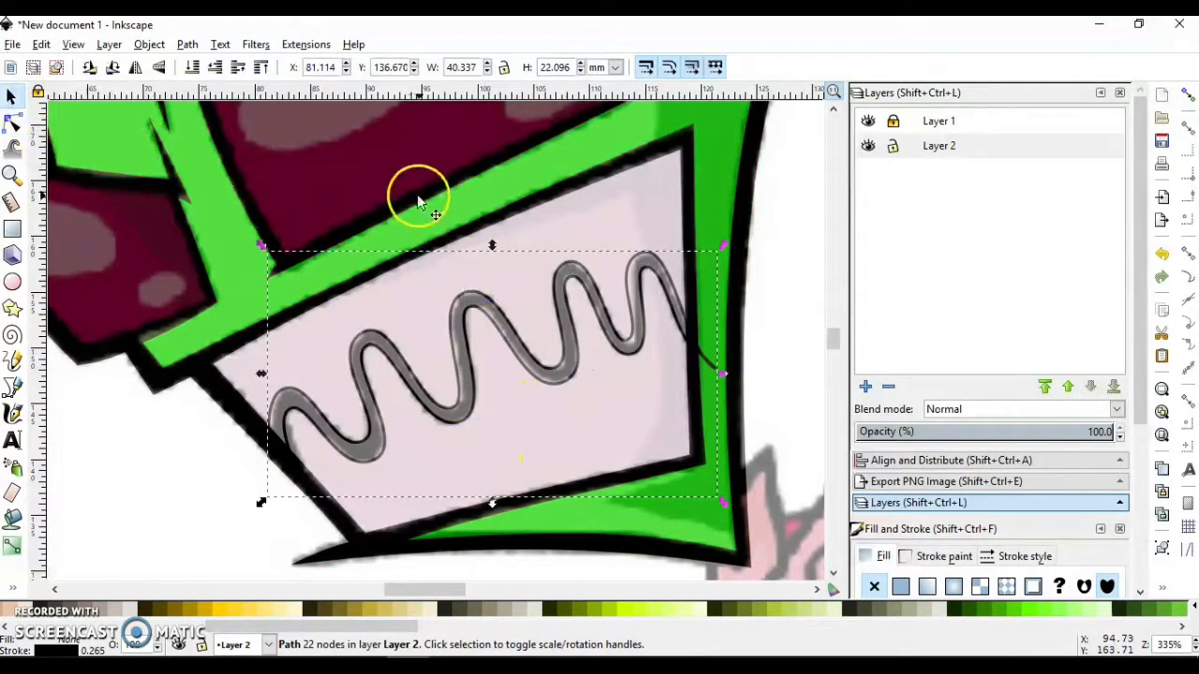
pyautogui.keyDown('shift'); pyautogui.click(600, 217); pyautogui.keyUp('shift')
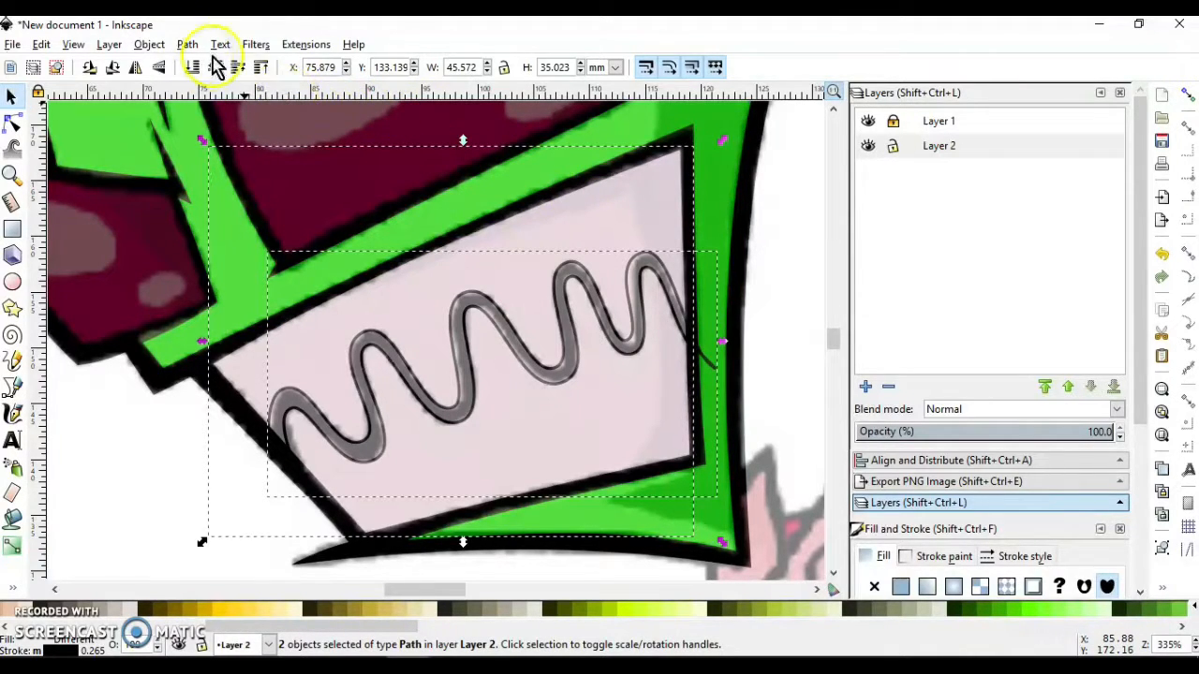
pyautogui.click(187, 44)
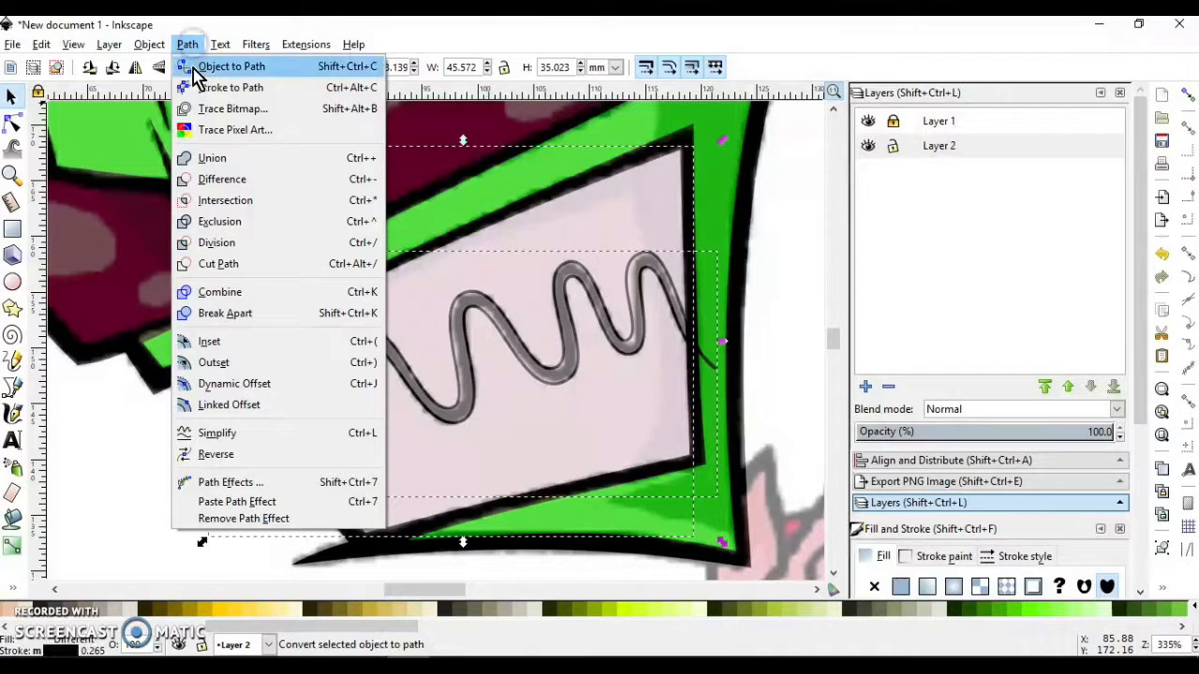
pyautogui.click(261, 180)
pyautogui.click(170, 438)
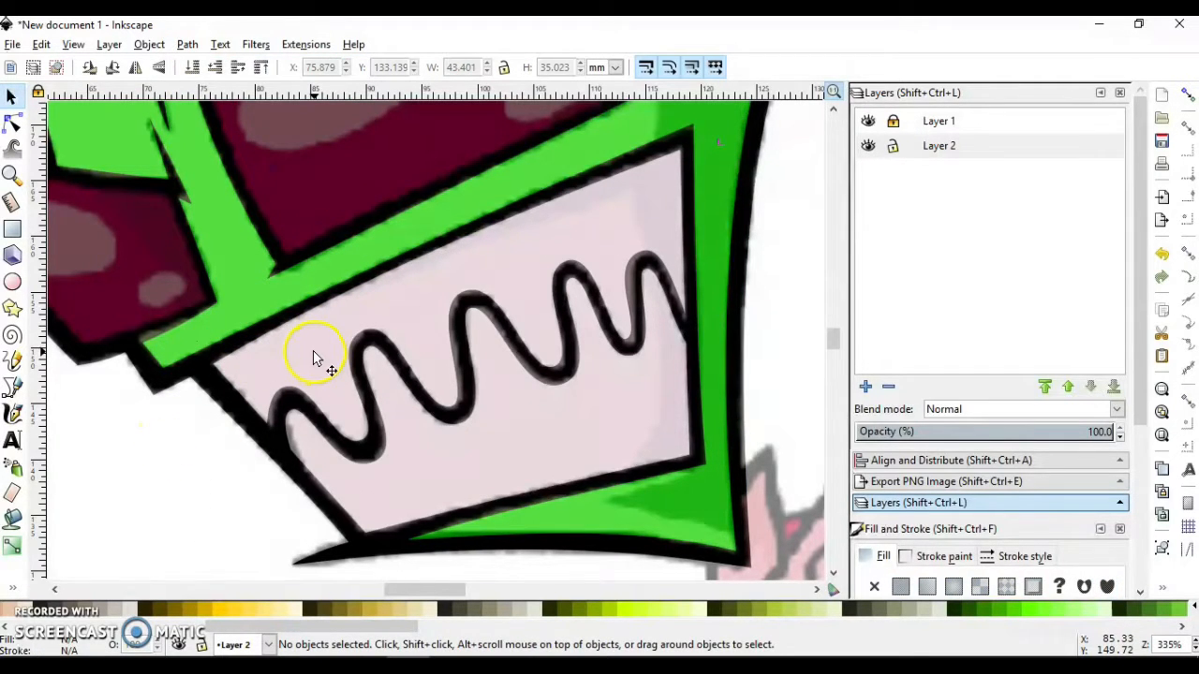
# Remove the stroke from the cut mouth shape by setting its stroke colour to none.
pyautogui.click(313, 352)
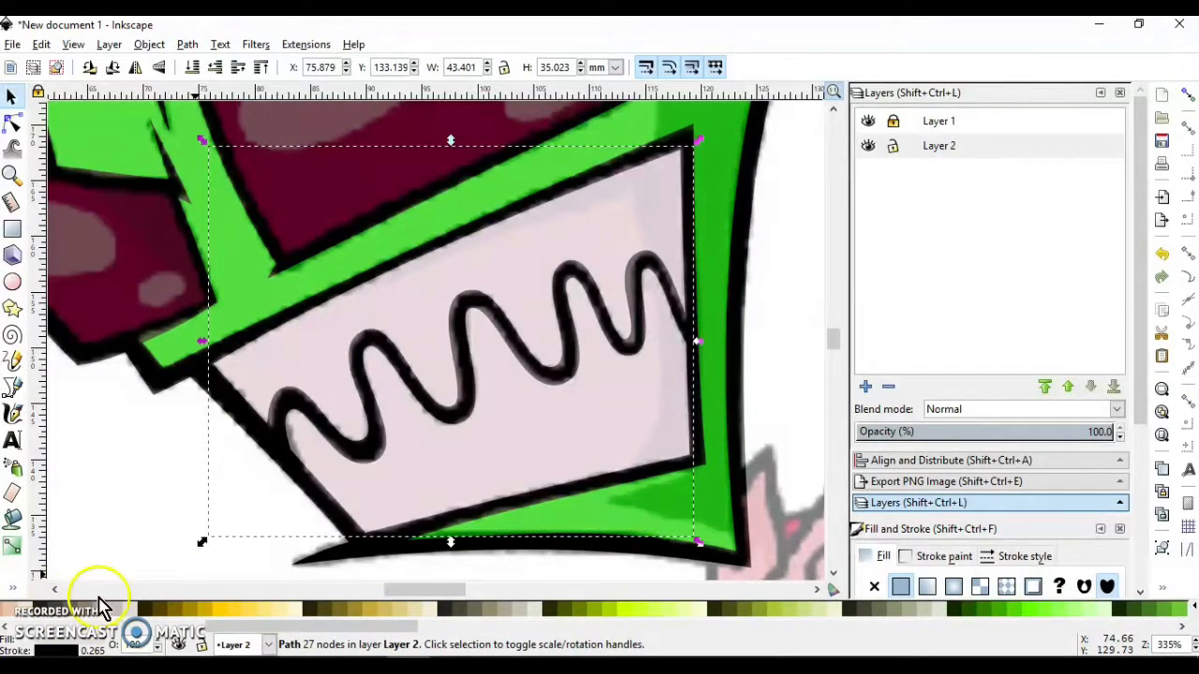
pyautogui.scroll(5, 99, 597)
pyautogui.scroll(-5, 100, 596)
pyautogui.scroll(-1, 397, 548)
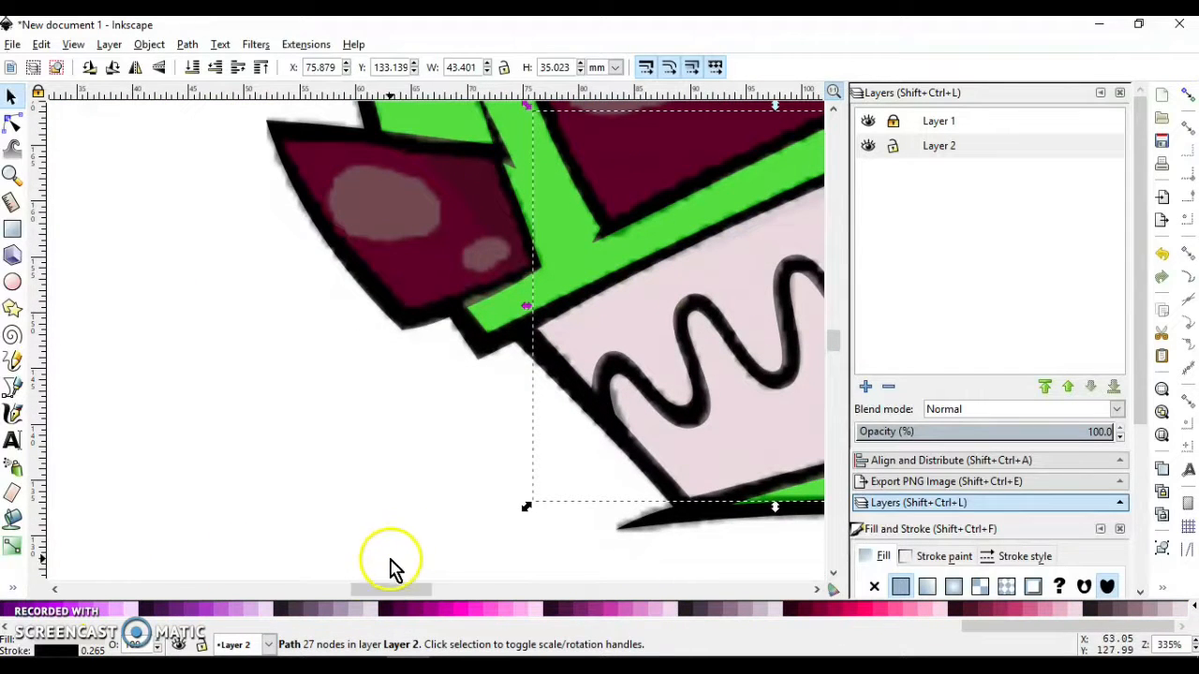
pyautogui.moveTo(375, 589); pyautogui.dragTo(412, 593)
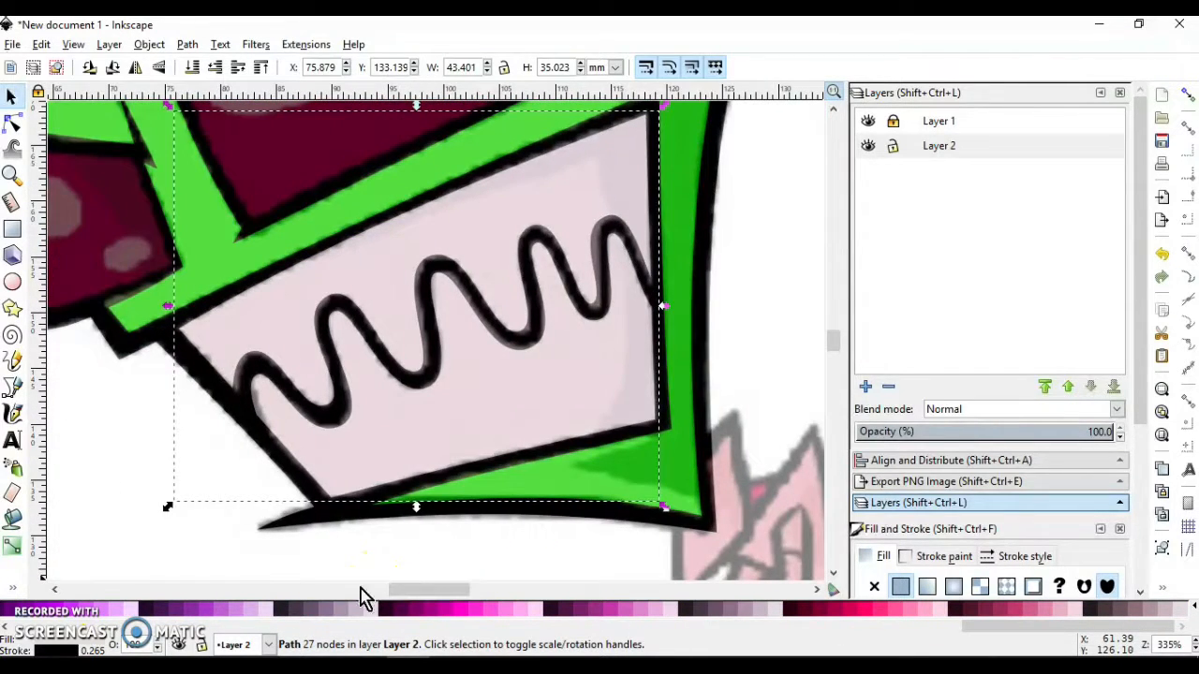
pyautogui.click(154, 616)
pyautogui.scroll(10, 155, 615)
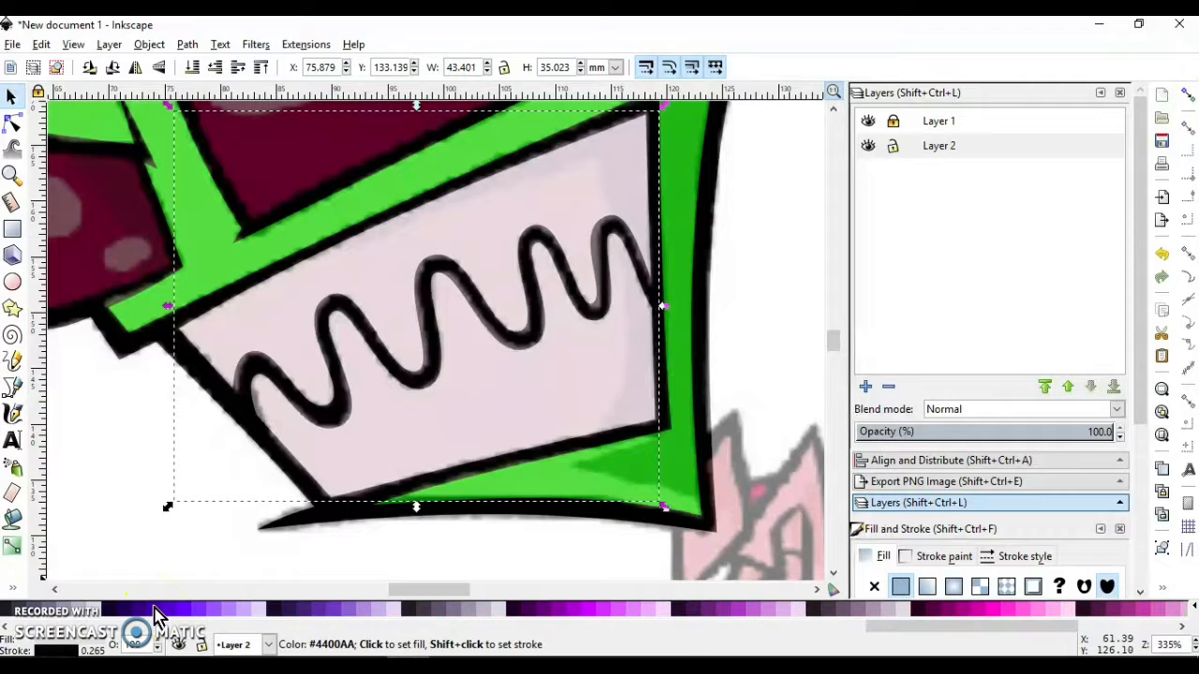
pyautogui.rightClick(14, 615)
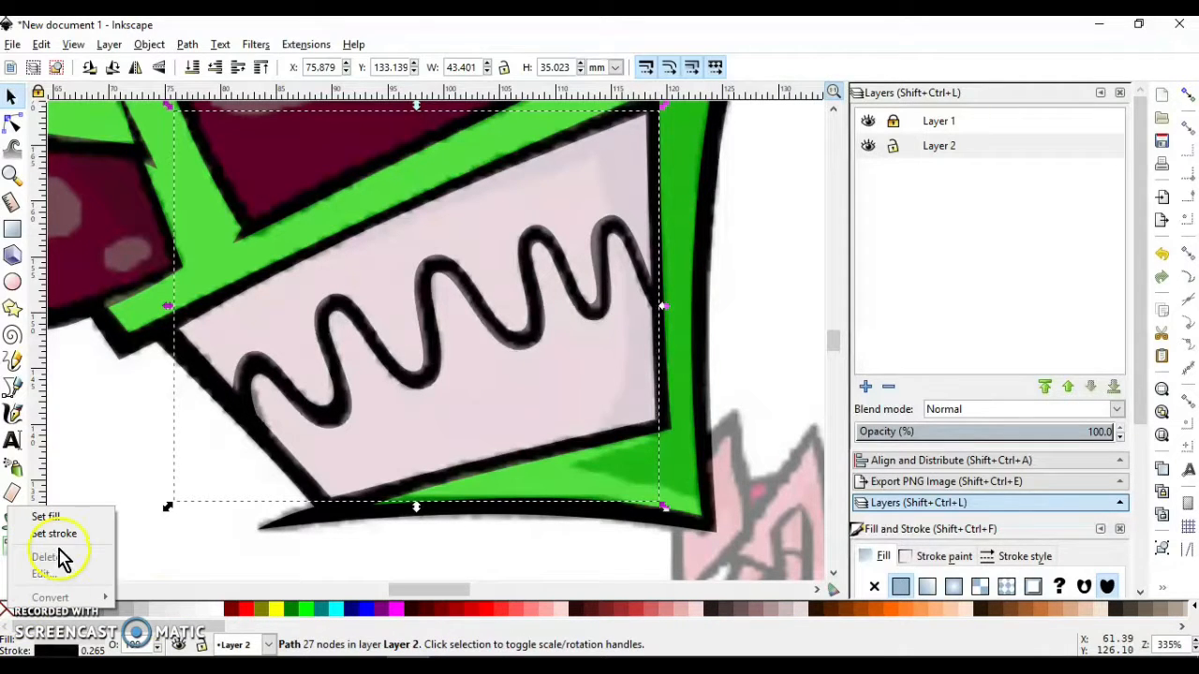
pyautogui.click(59, 538)
pyautogui.click(293, 333)
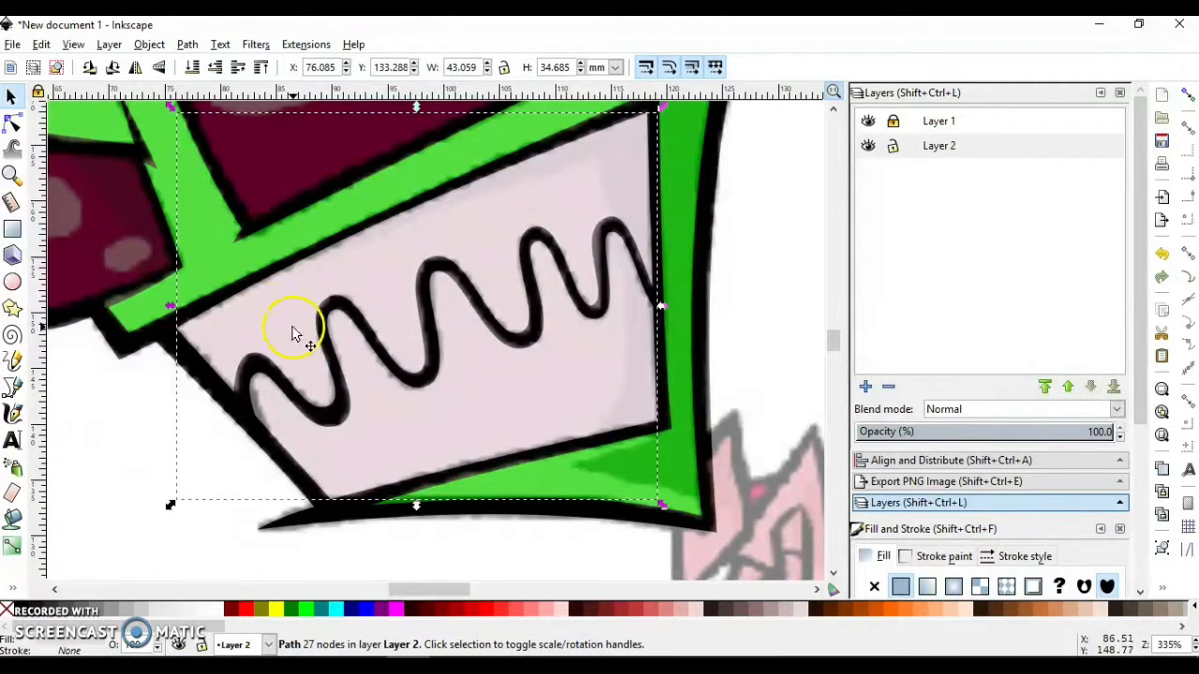
# Examine the cut mouth shape's nodes and review the mouth within the whole head.
pyautogui.click(12, 123)
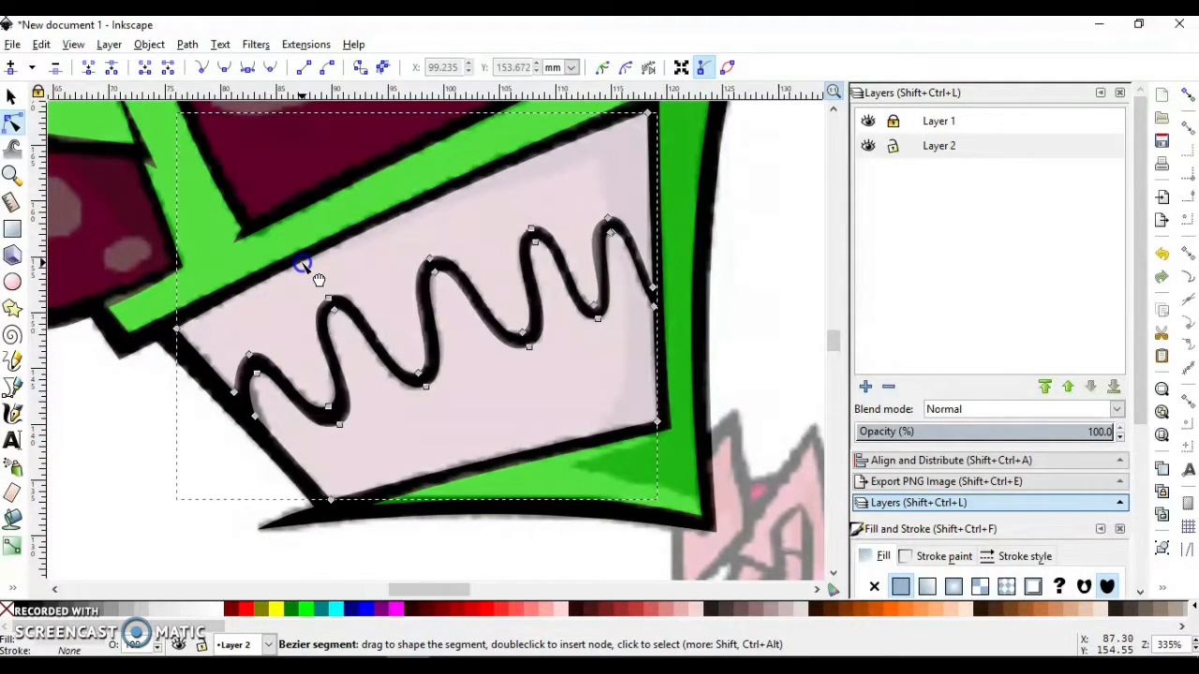
pyautogui.click(137, 450)
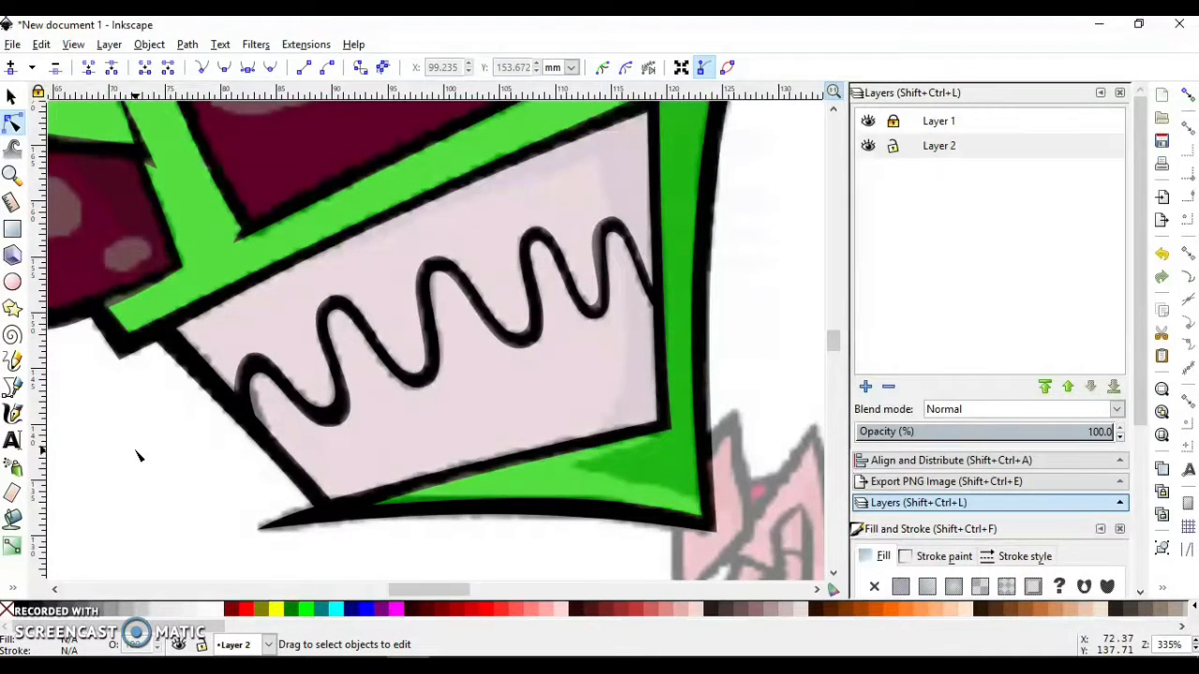
pyautogui.click(140, 281)
pyautogui.click(12, 174)
pyautogui.keyDown('shift'); pyautogui.click(139, 404); pyautogui.keyUp('shift')
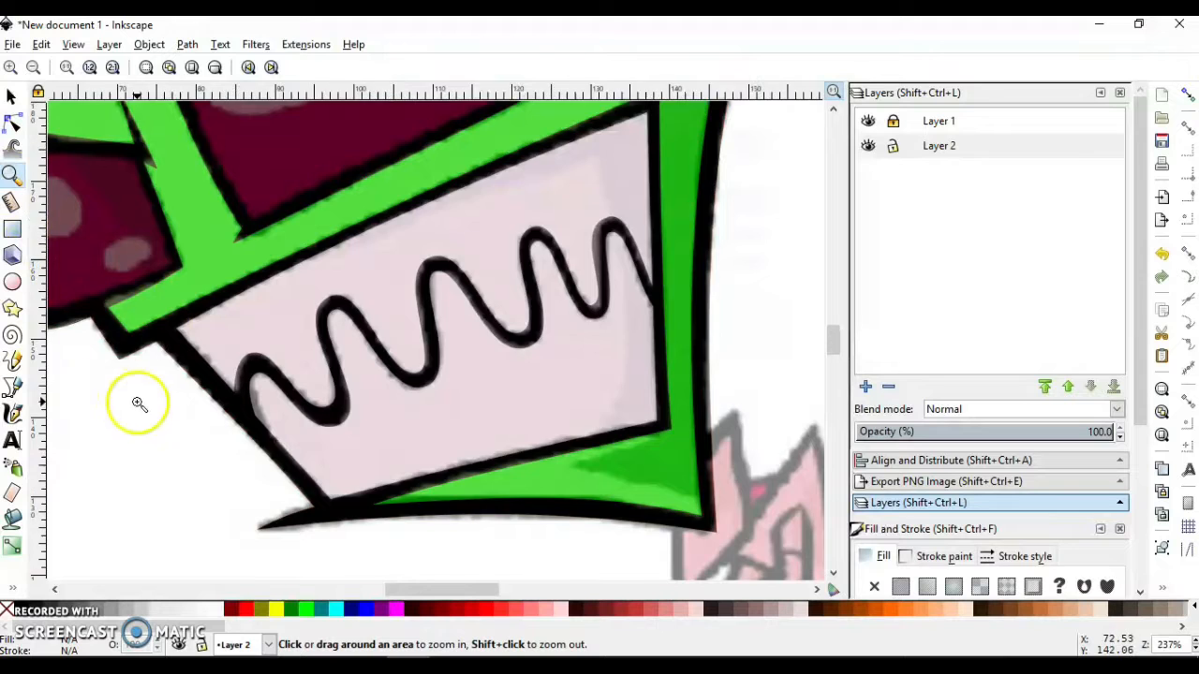
pyautogui.keyDown('shift'); pyautogui.click(138, 403); pyautogui.keyUp('shift')
pyautogui.keyDown('shift'); pyautogui.click(142, 398); pyautogui.keyUp('shift')
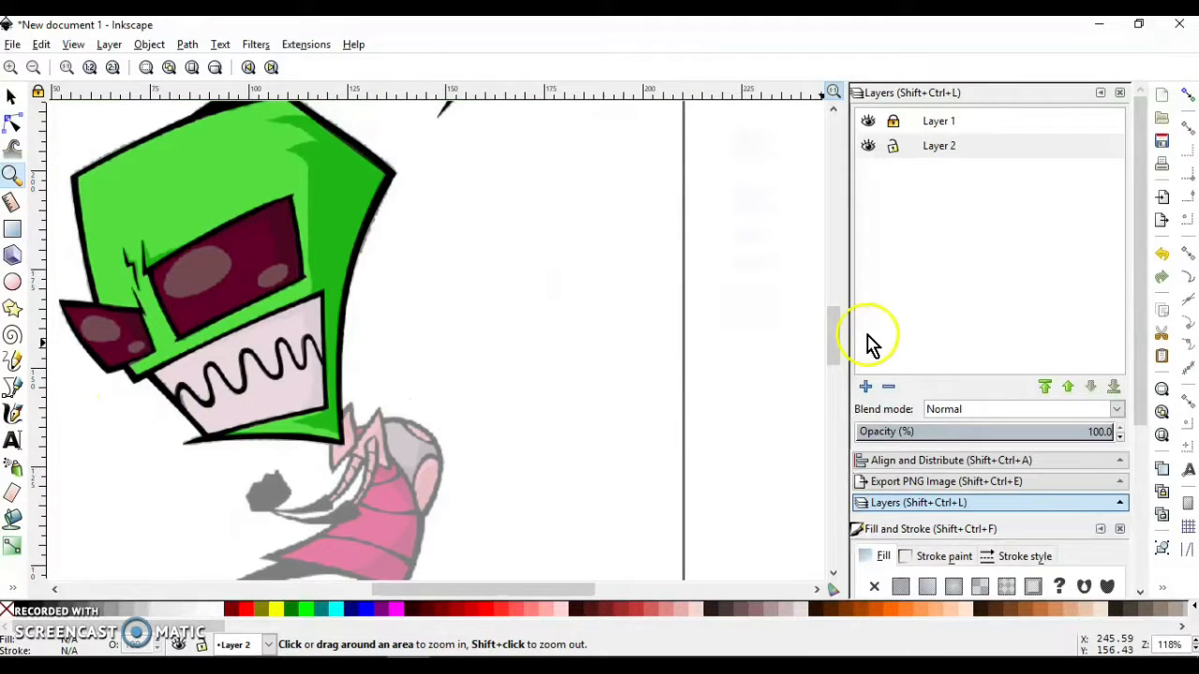
pyautogui.moveTo(834, 334); pyautogui.dragTo(835, 324)
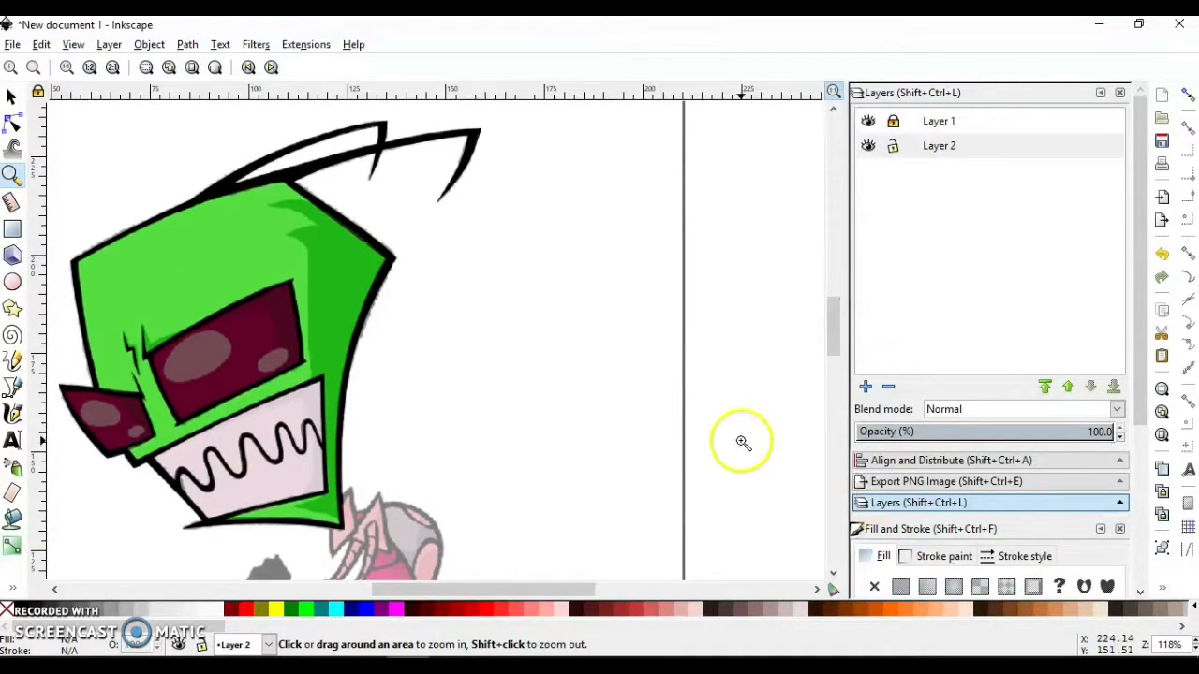
pyautogui.moveTo(571, 591); pyautogui.dragTo(540, 591)
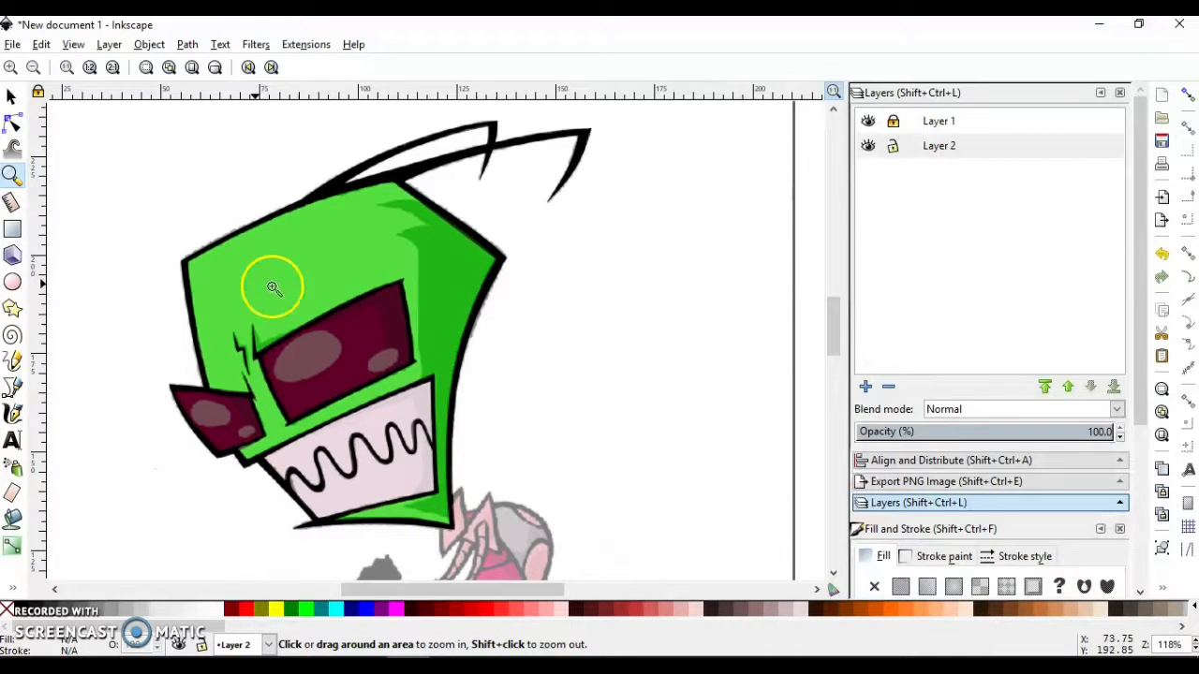
# Move the mouth shape aside over the head to check the teeth cutout, and undo the move.
pyautogui.click(12, 96)
pyautogui.click(316, 426)
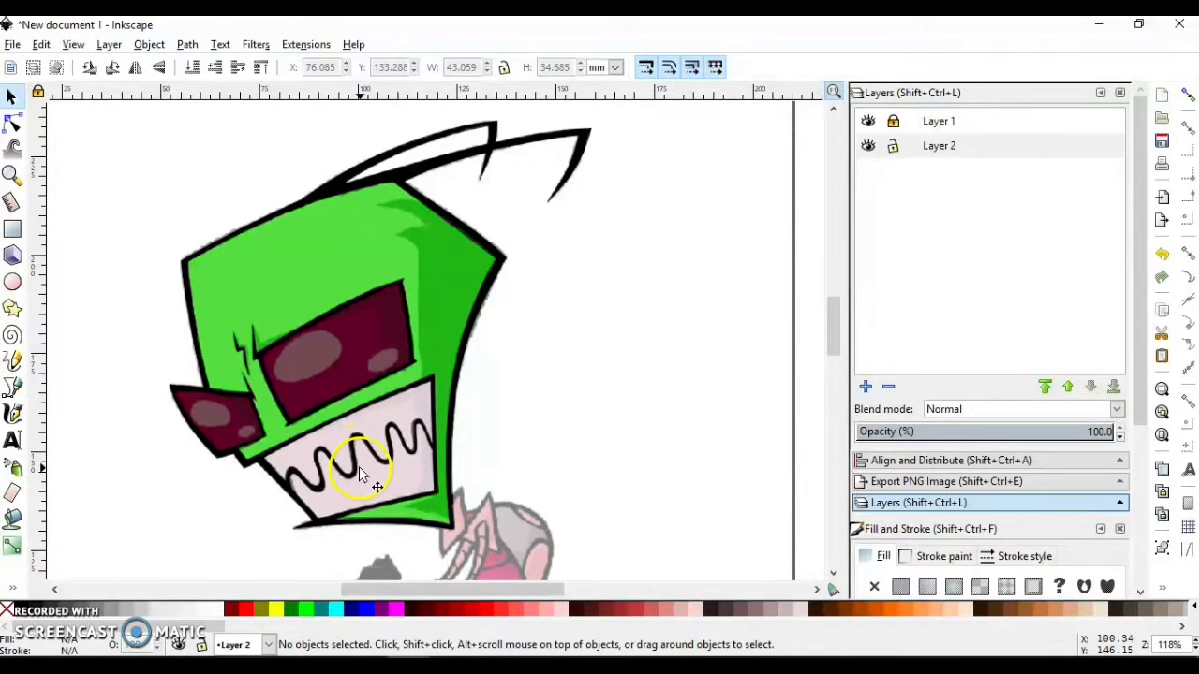
pyautogui.moveTo(361, 473); pyautogui.dragTo(476, 318)
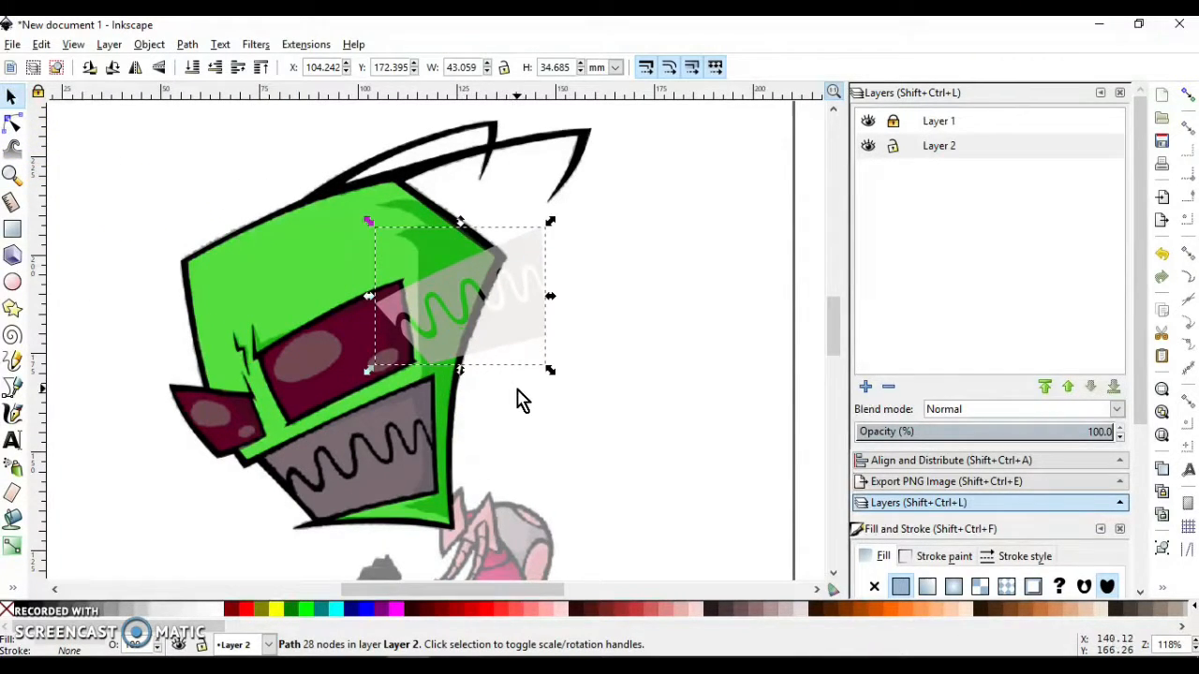
pyautogui.hotkey('ctrl', 'z')
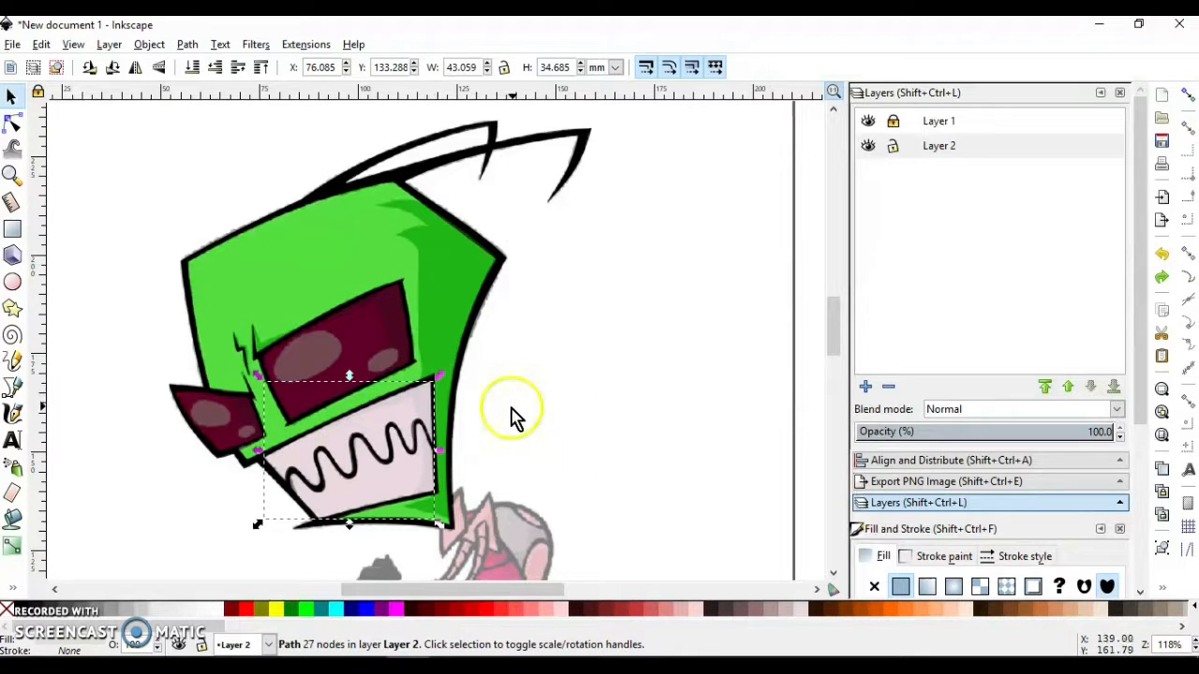
# Hide Layer 1 to check the traced shapes without the reference, and show it again.
pyautogui.click(141, 279)
pyautogui.click(867, 123)
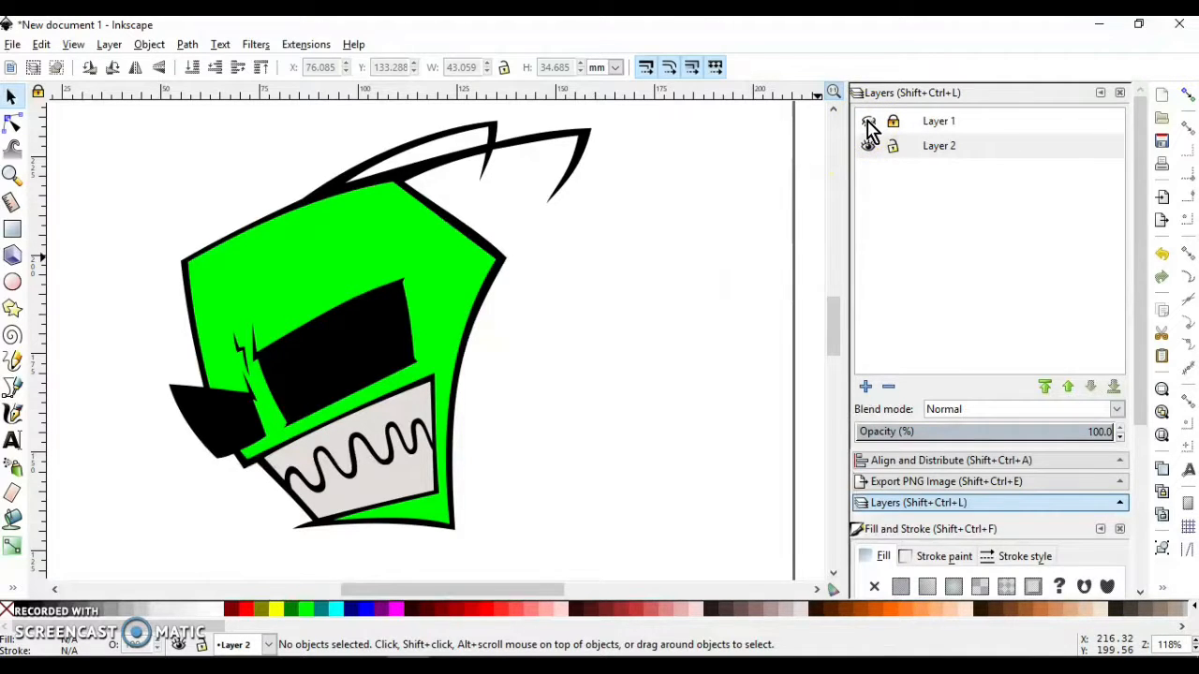
pyautogui.click(867, 123)
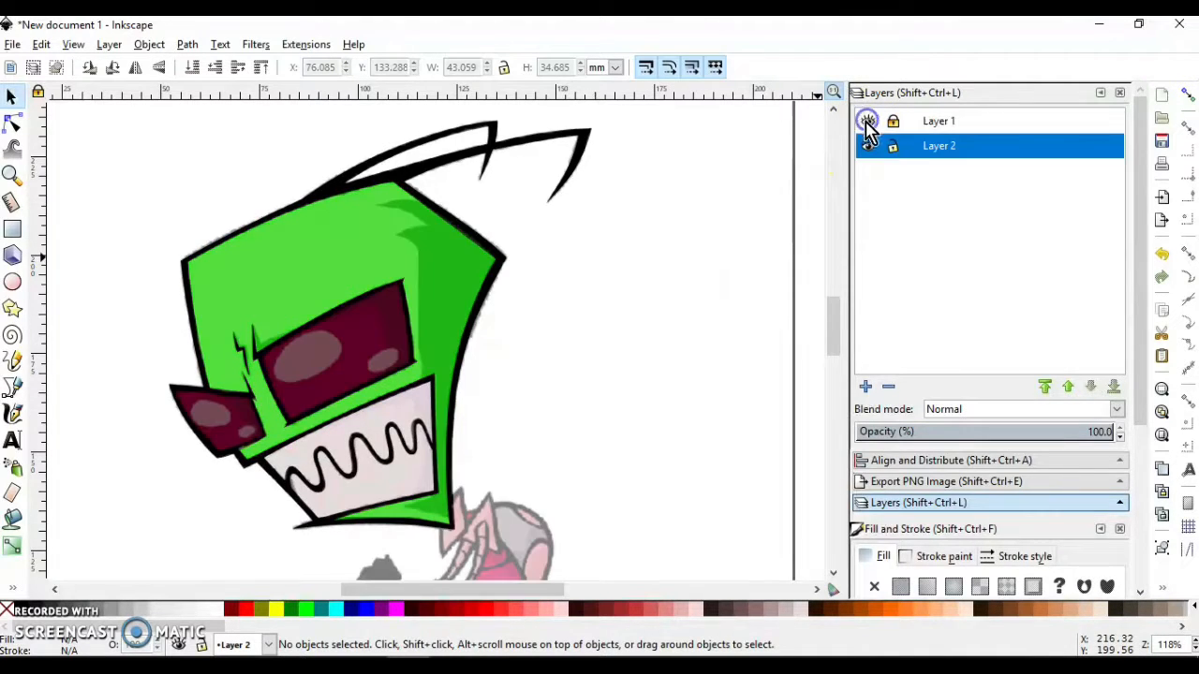
# Draw a closed four-cornered path with straight segments along the inside of the large eye's black outline.
pyautogui.click(11, 176)
pyautogui.moveTo(226, 265); pyautogui.dragTo(438, 446)
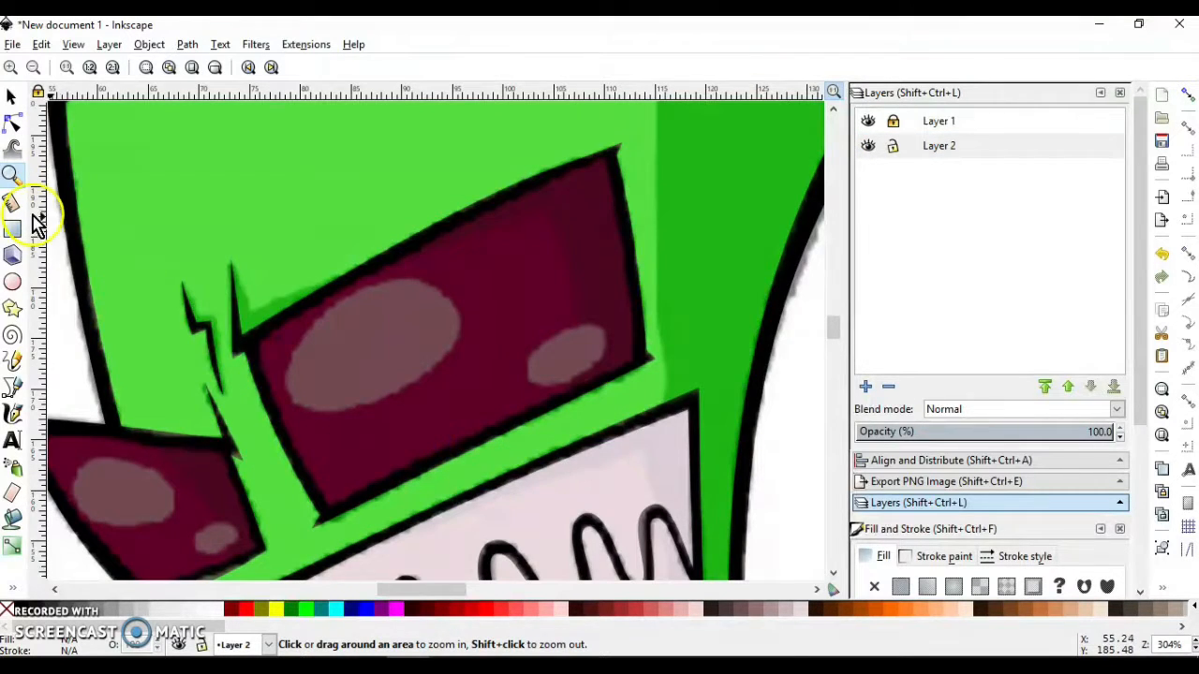
pyautogui.click(12, 387)
pyautogui.click(260, 345)
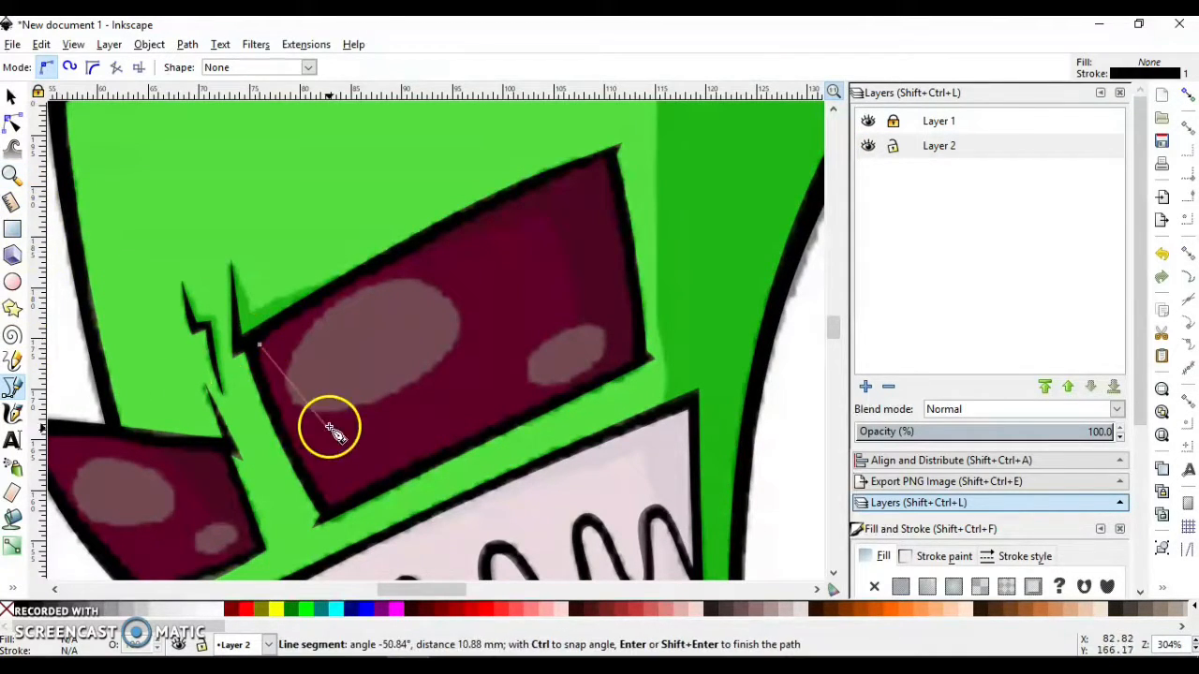
pyautogui.click(323, 503)
pyautogui.click(633, 360)
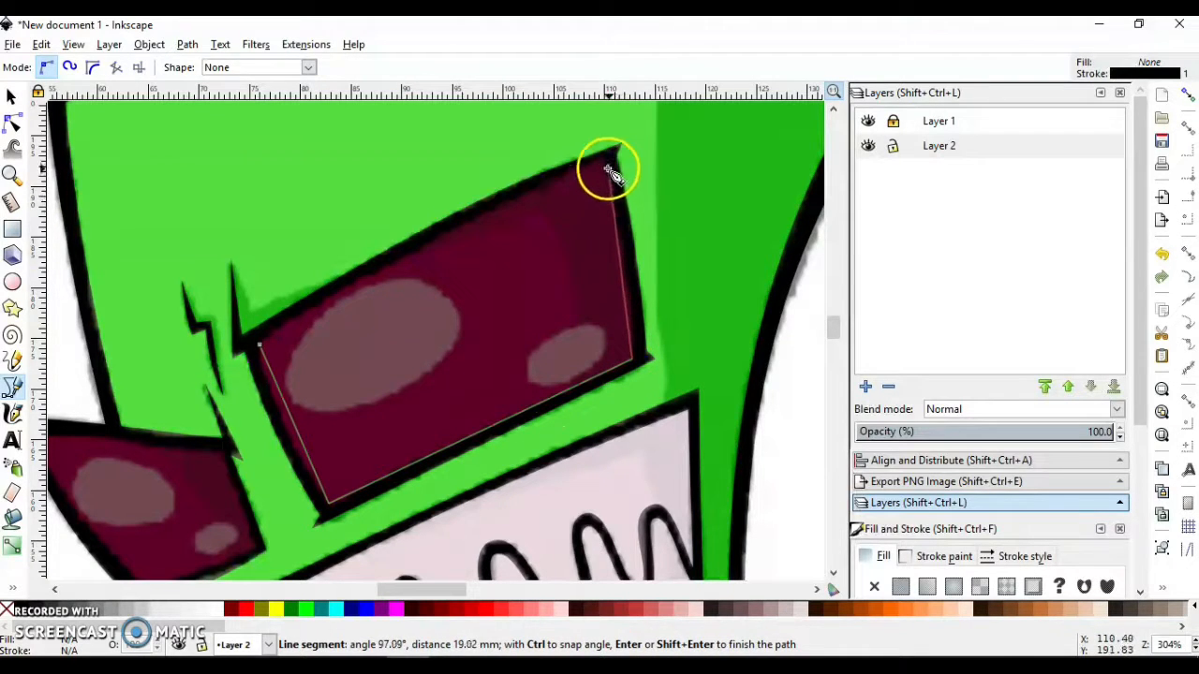
pyautogui.click(606, 159)
pyautogui.click(261, 342)
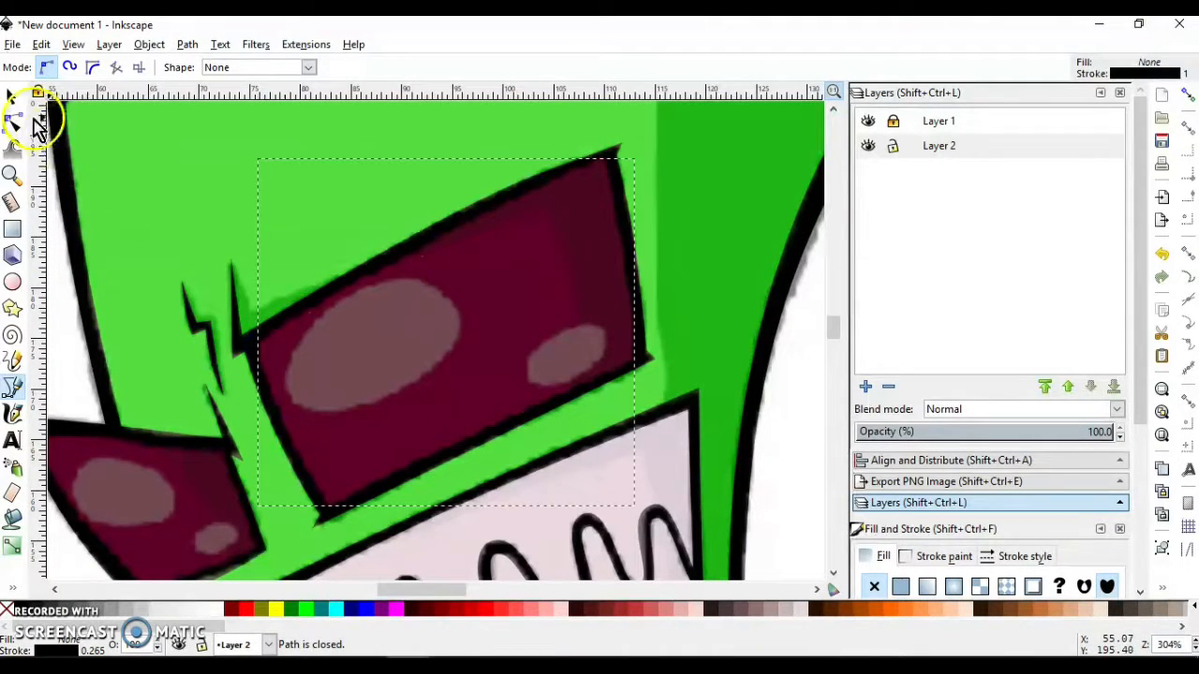
# Fill the large eye's path with purple and remove its stroke.
pyautogui.click(12, 96)
pyautogui.click(384, 609)
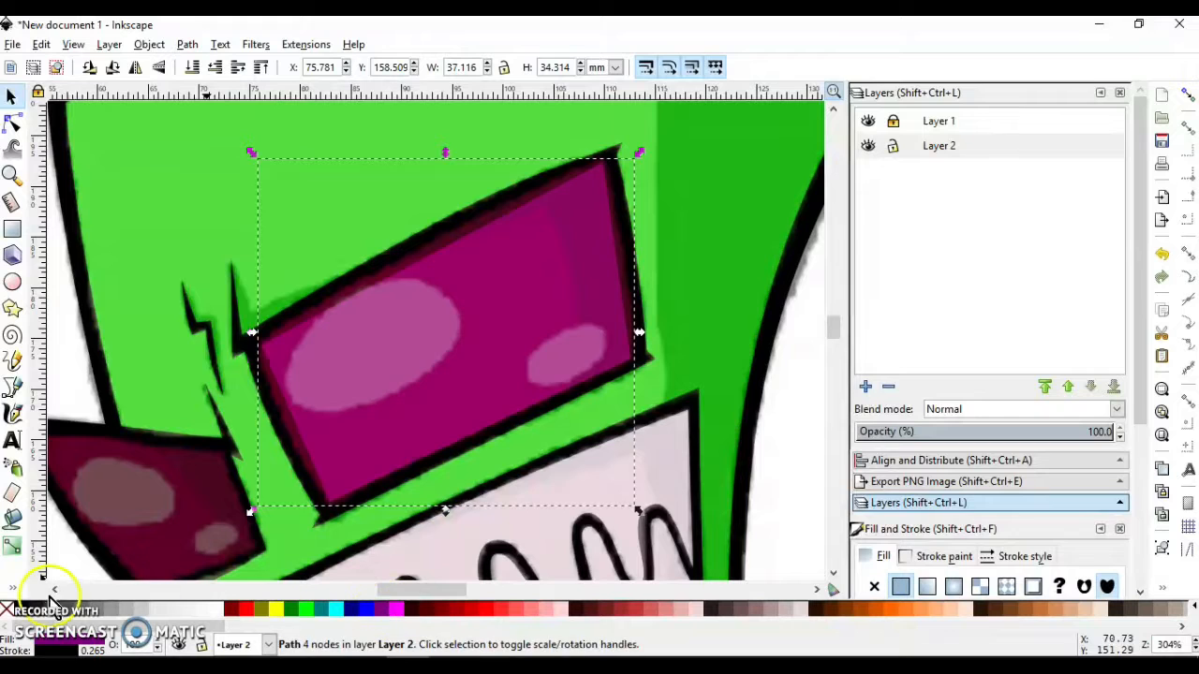
pyautogui.rightClick(11, 609)
pyautogui.click(53, 537)
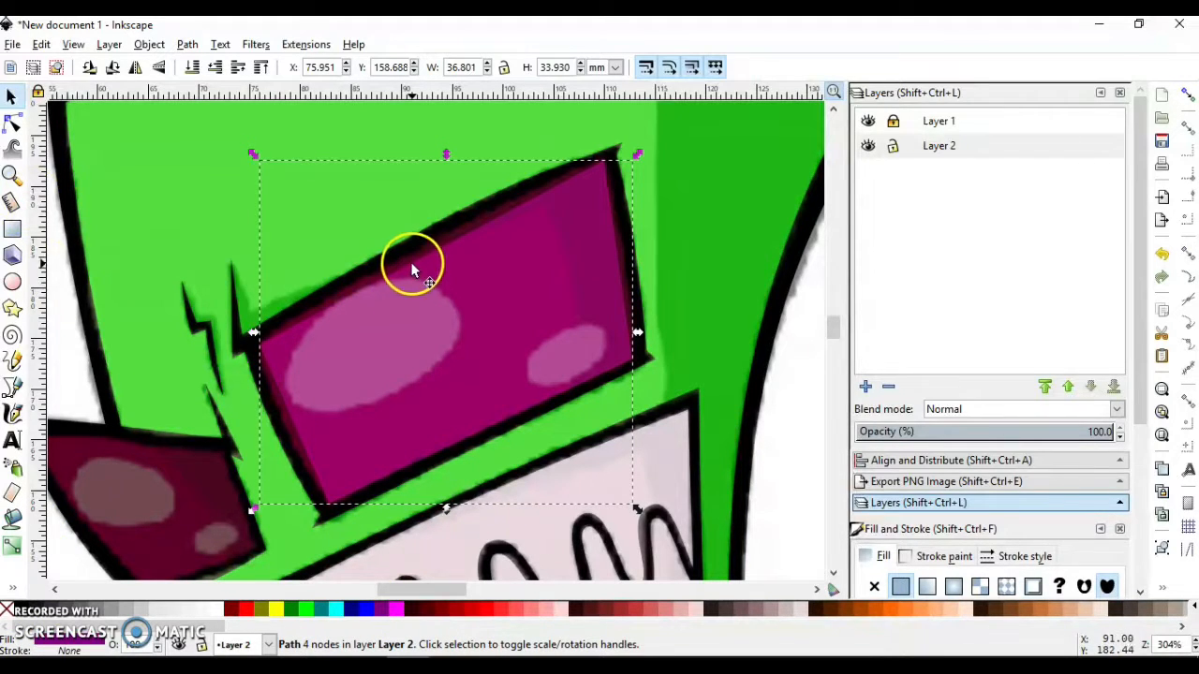
# Bend the upper and both side edges of the large purple eye outward to follow the black outline.
pyautogui.click(12, 123)
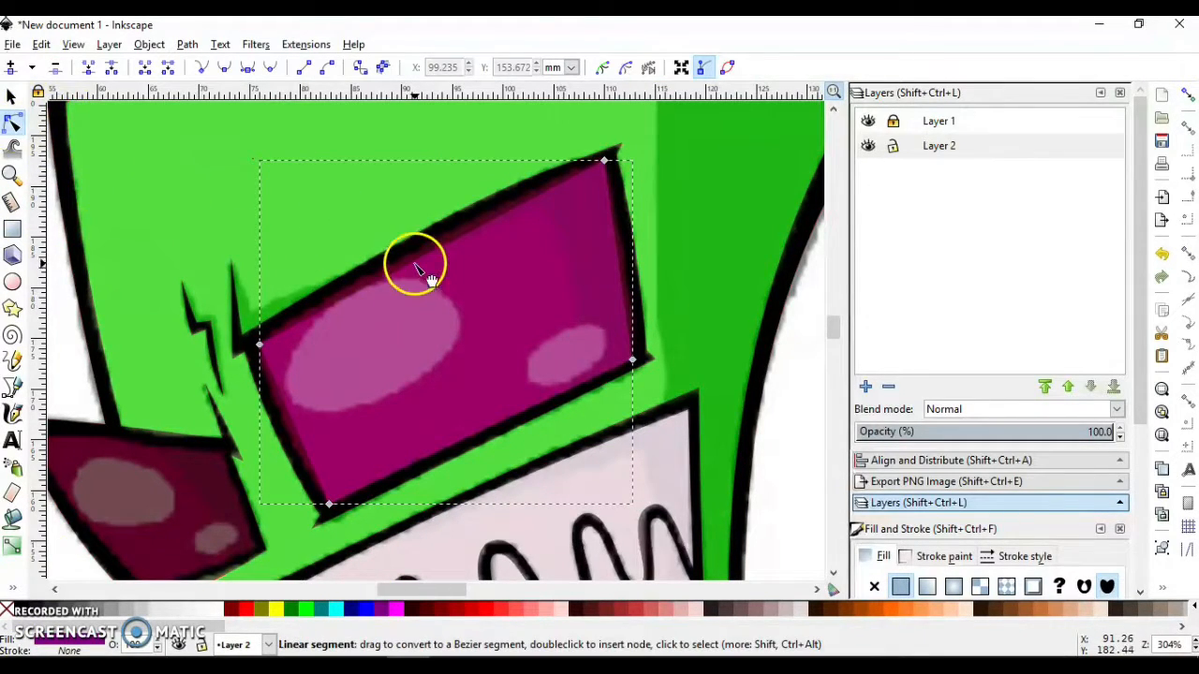
pyautogui.moveTo(414, 265); pyautogui.dragTo(409, 256)
pyautogui.moveTo(294, 426); pyautogui.dragTo(289, 428)
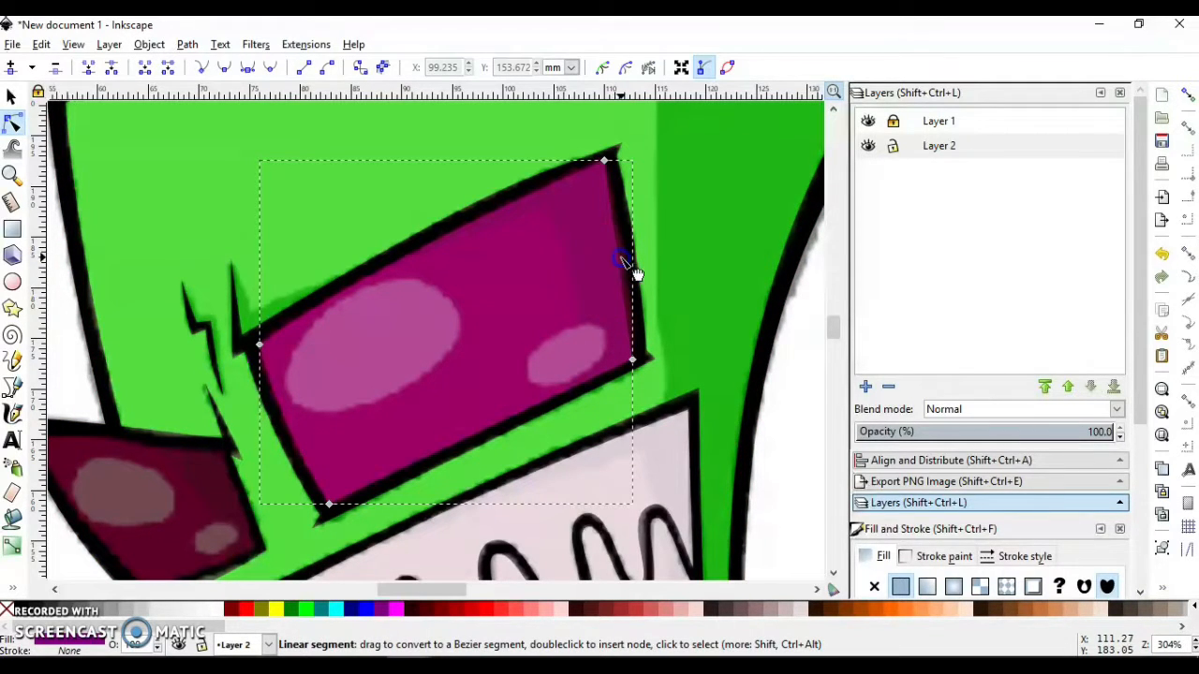
pyautogui.moveTo(622, 259); pyautogui.dragTo(627, 259)
# Hide Layer 1 and review the purple eye within the whole head.
pyautogui.click(12, 100)
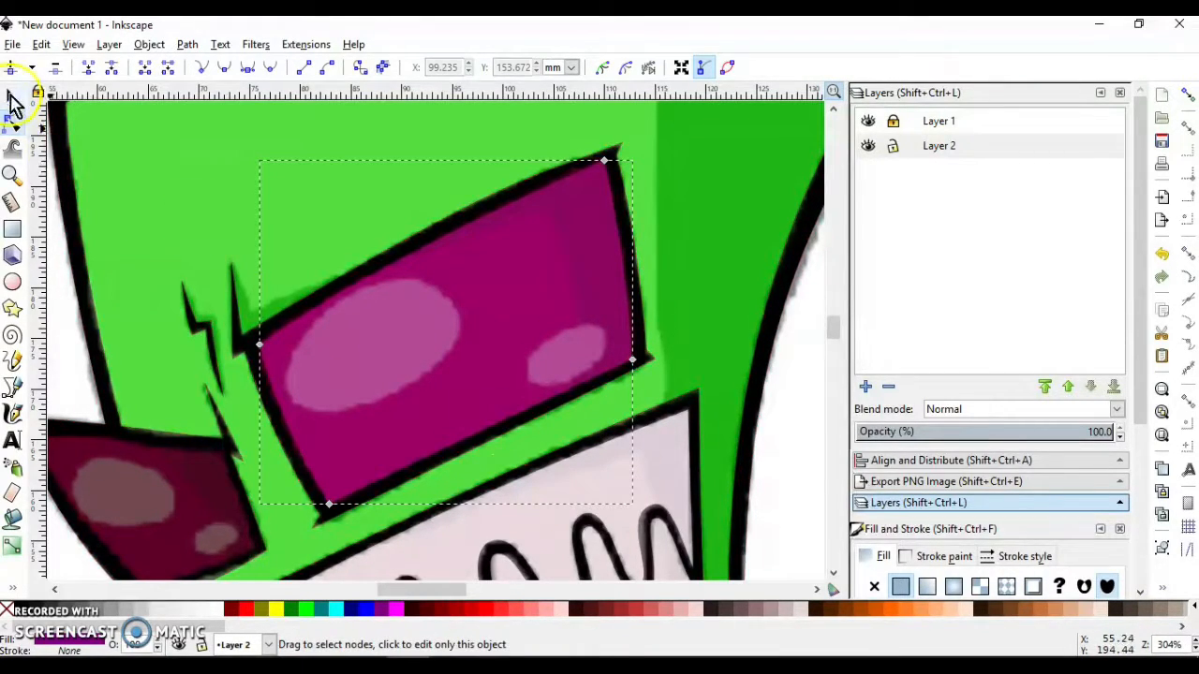
pyautogui.click(68, 341)
pyautogui.click(867, 121)
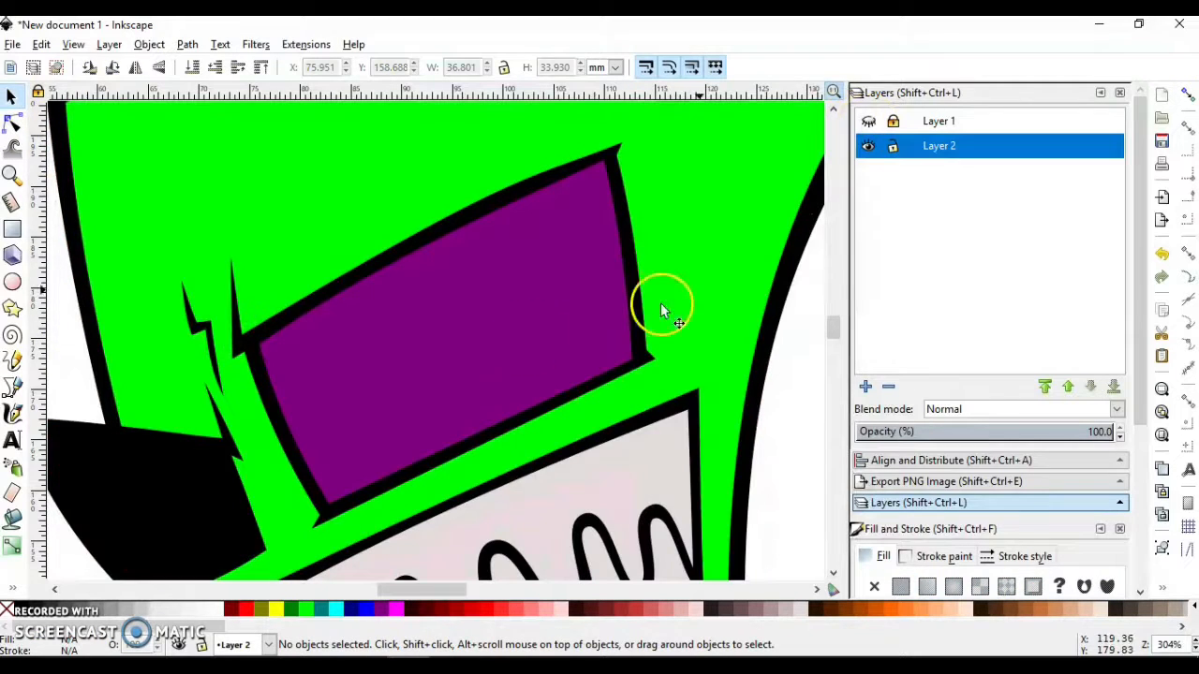
pyautogui.click(11, 174)
pyautogui.rightClick(177, 207)
pyautogui.click(59, 302)
pyautogui.rightClick(58, 326)
pyautogui.rightClick(58, 326)
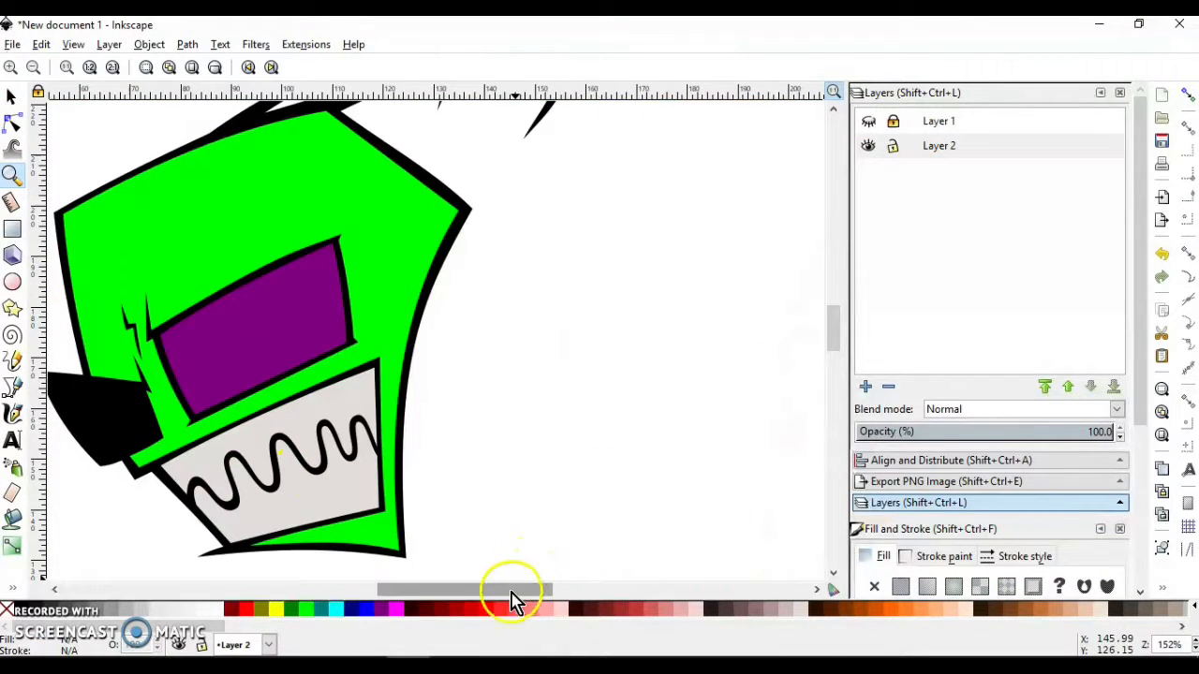
pyautogui.moveTo(510, 590); pyautogui.dragTo(471, 591)
# Save the drawing as an Inkscape SVG named zim1 in the personal folder.
pyautogui.click(12, 44)
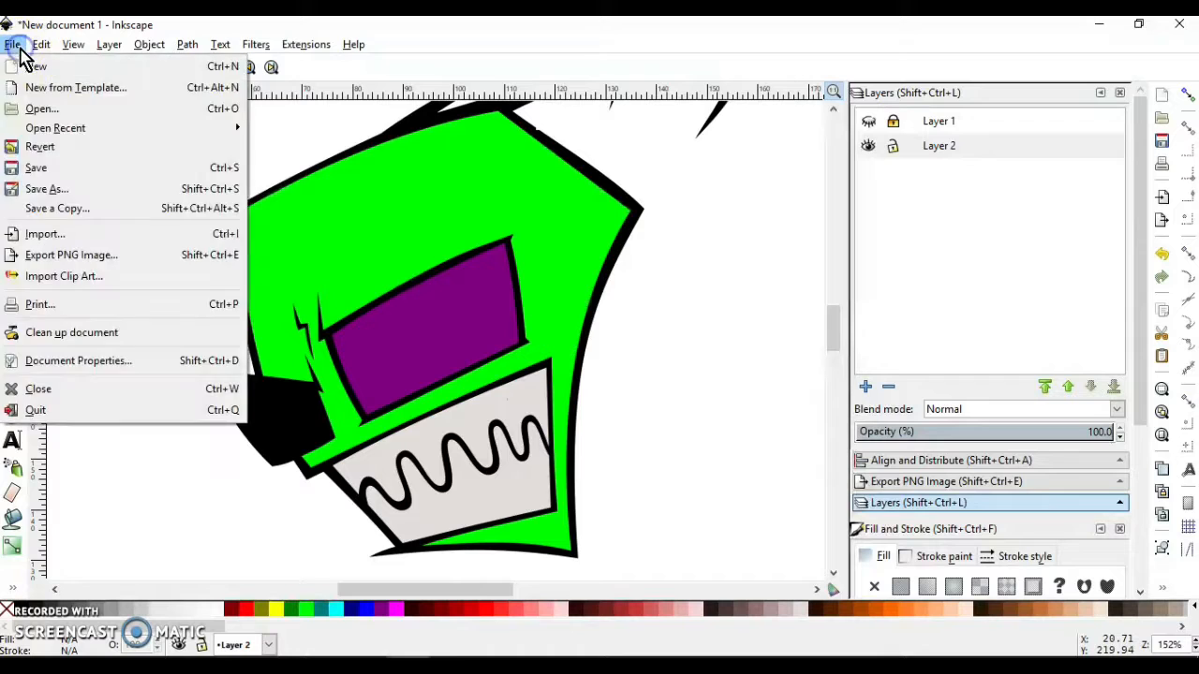
pyautogui.click(75, 191)
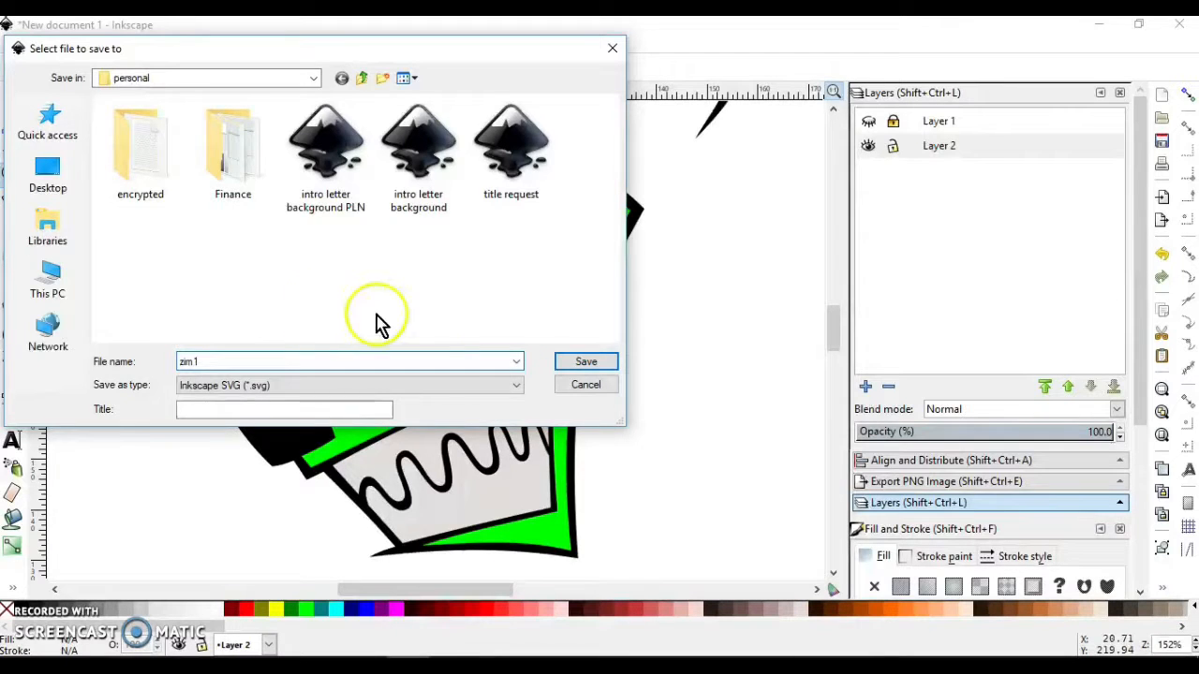
pyautogui.click(581, 363)
# Show Layer 1 again and draw a closed four-cornered straight path along the inside of the small eye's black outline.
pyautogui.moveTo(185, 321); pyautogui.dragTo(386, 483)
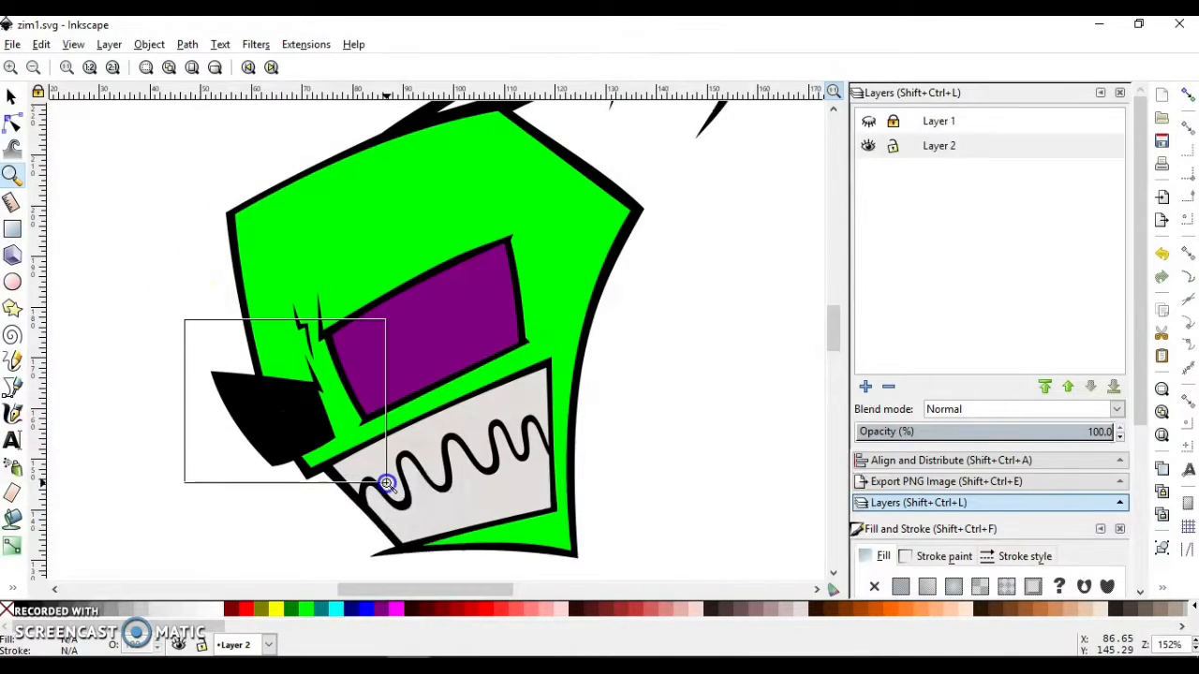
pyautogui.click(869, 121)
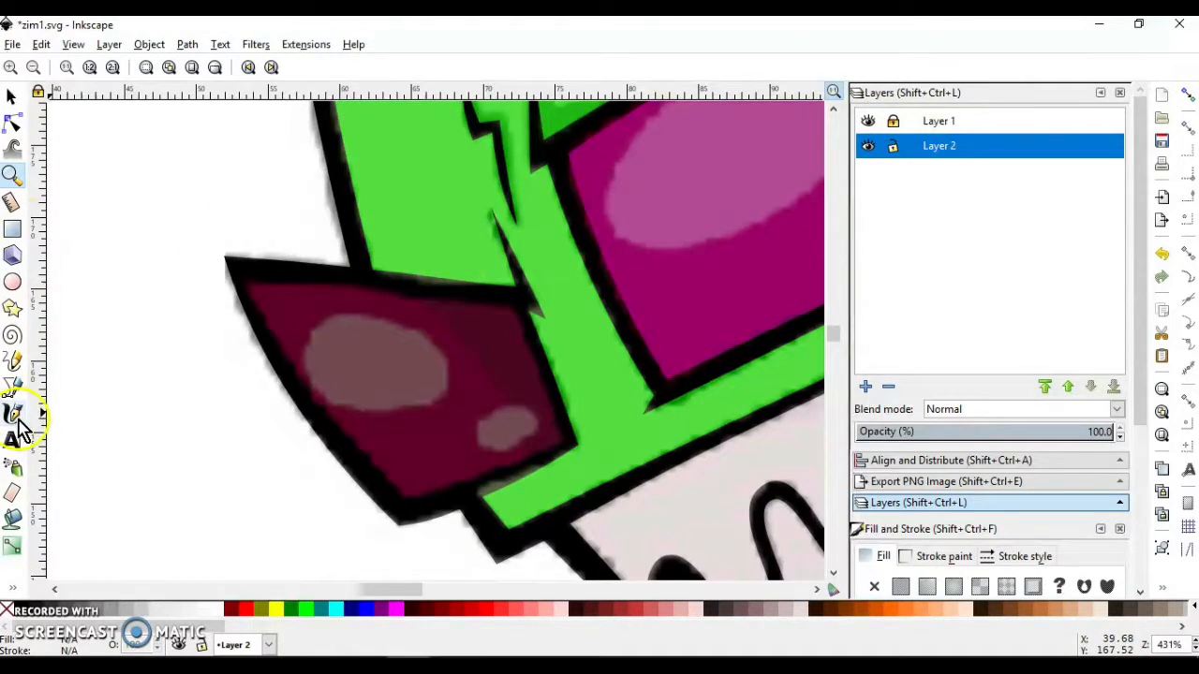
pyautogui.click(12, 386)
pyautogui.click(249, 284)
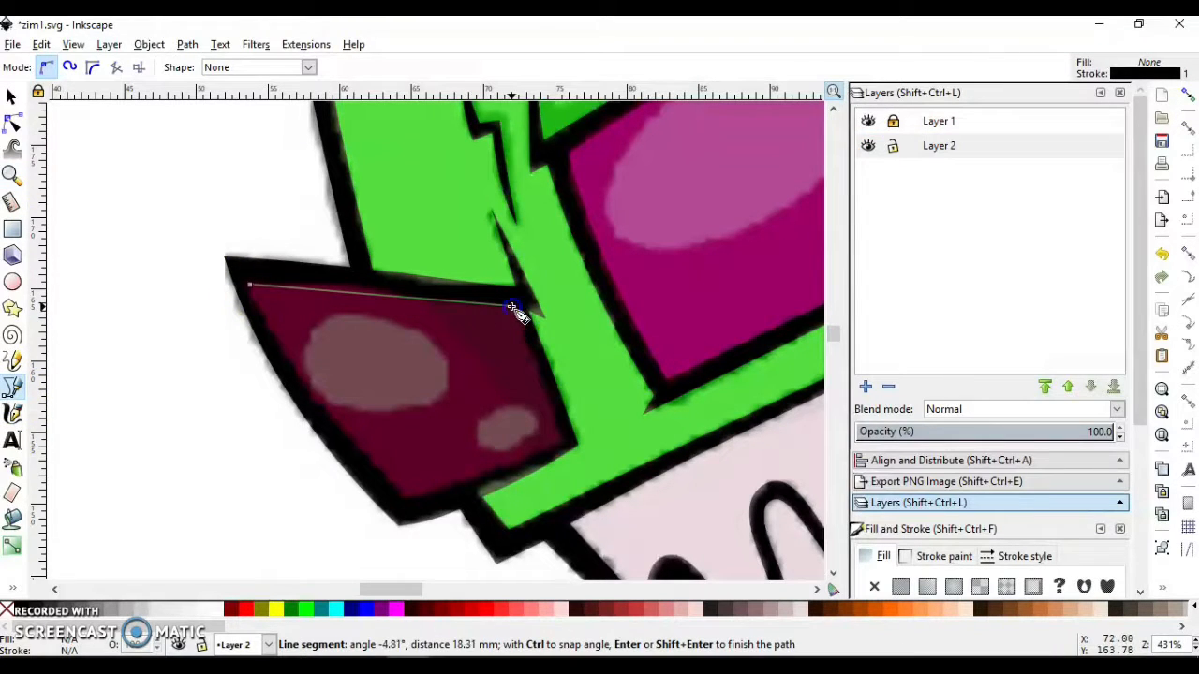
pyautogui.click(512, 307)
pyautogui.click(562, 438)
pyautogui.click(405, 495)
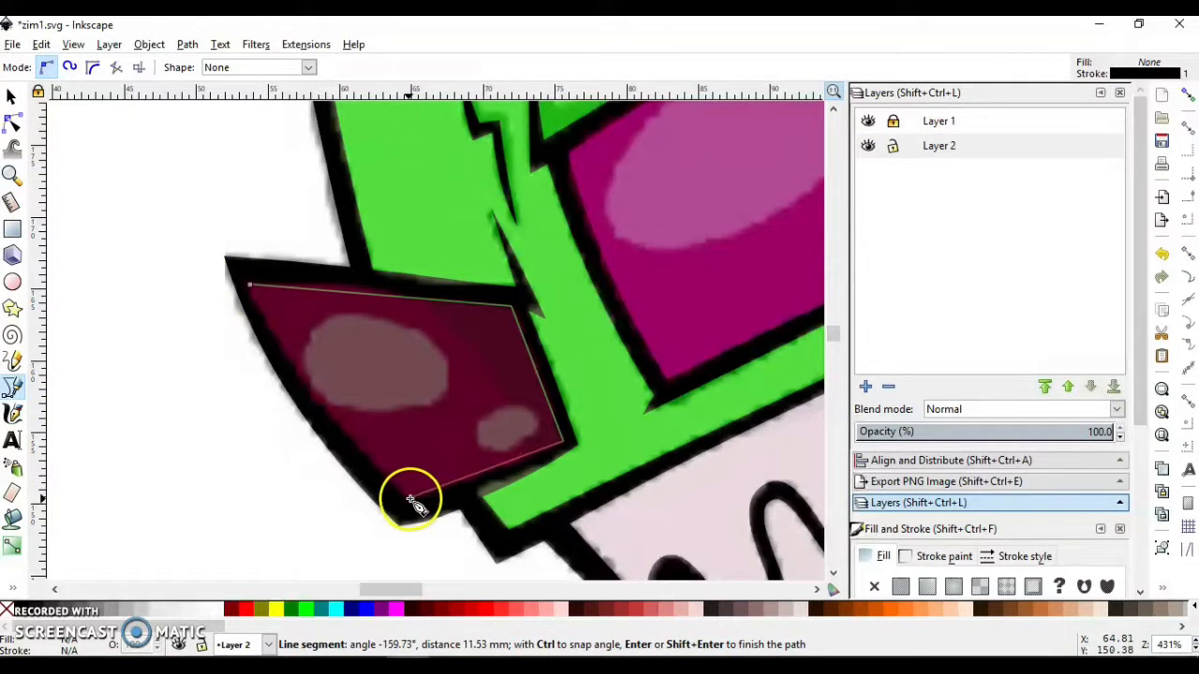
pyautogui.click(250, 285)
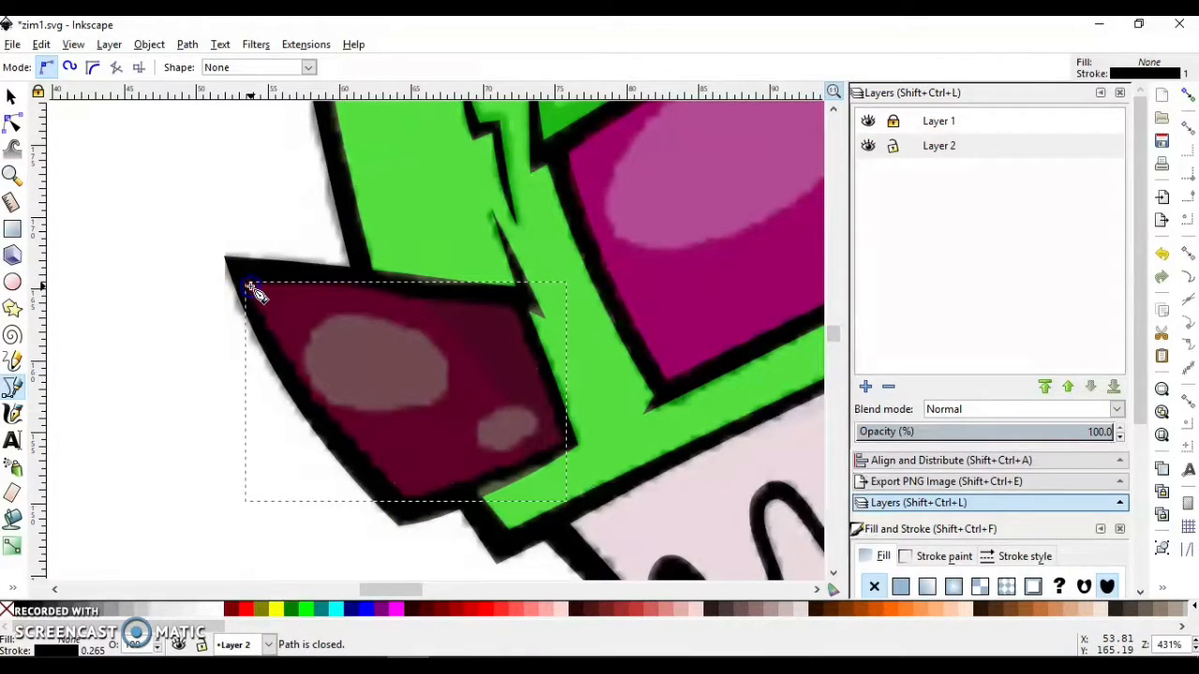
# Fill the small eye's path with purple and remove its stroke.
pyautogui.click(390, 618)
pyautogui.rightClick(8, 611)
pyautogui.click(56, 534)
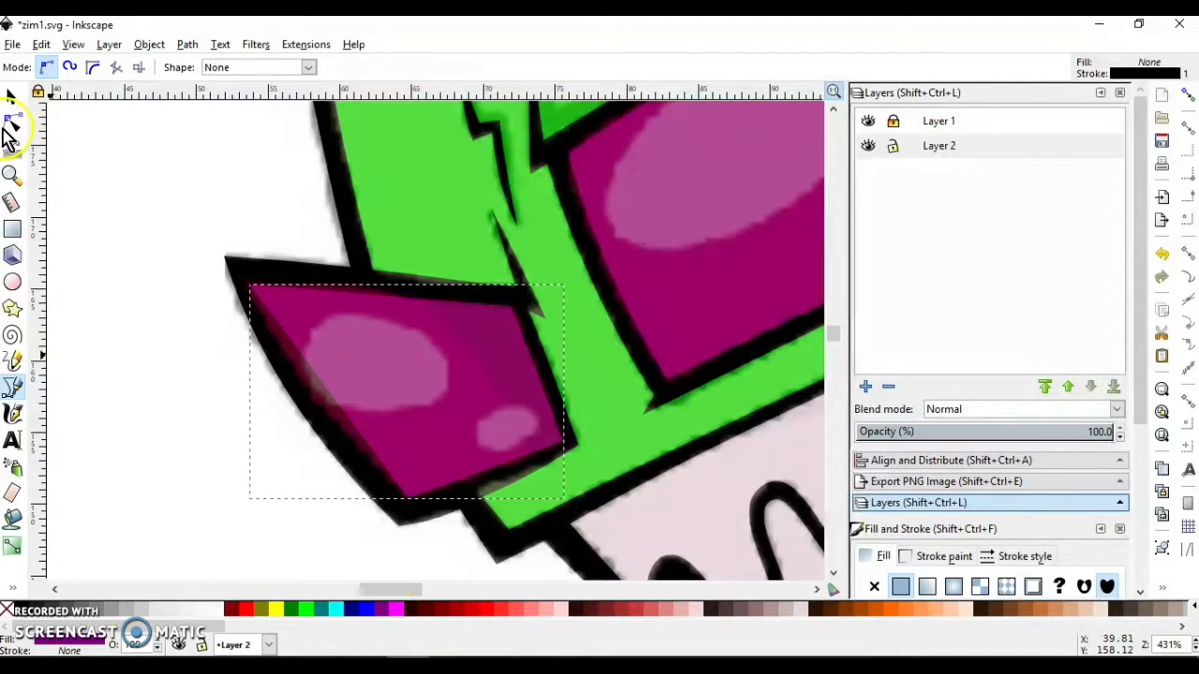
# Bend the edges of the small purple eye to follow the black outline of the reference.
pyautogui.click(12, 123)
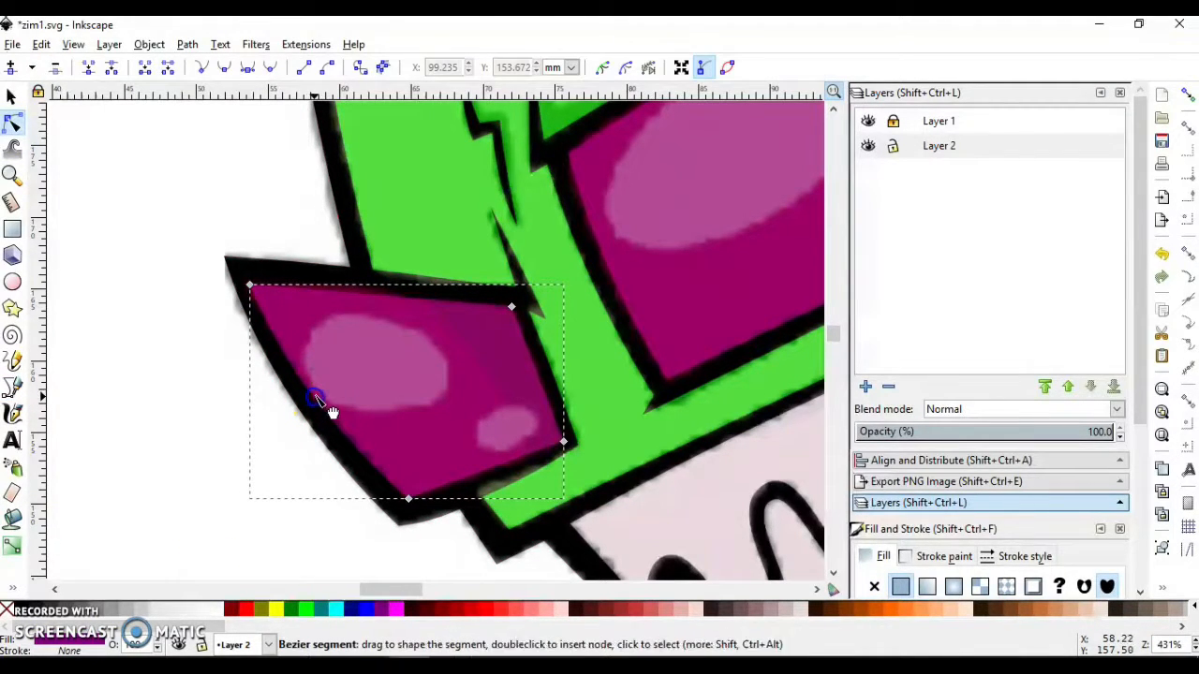
pyautogui.click(389, 302)
pyautogui.click(484, 493)
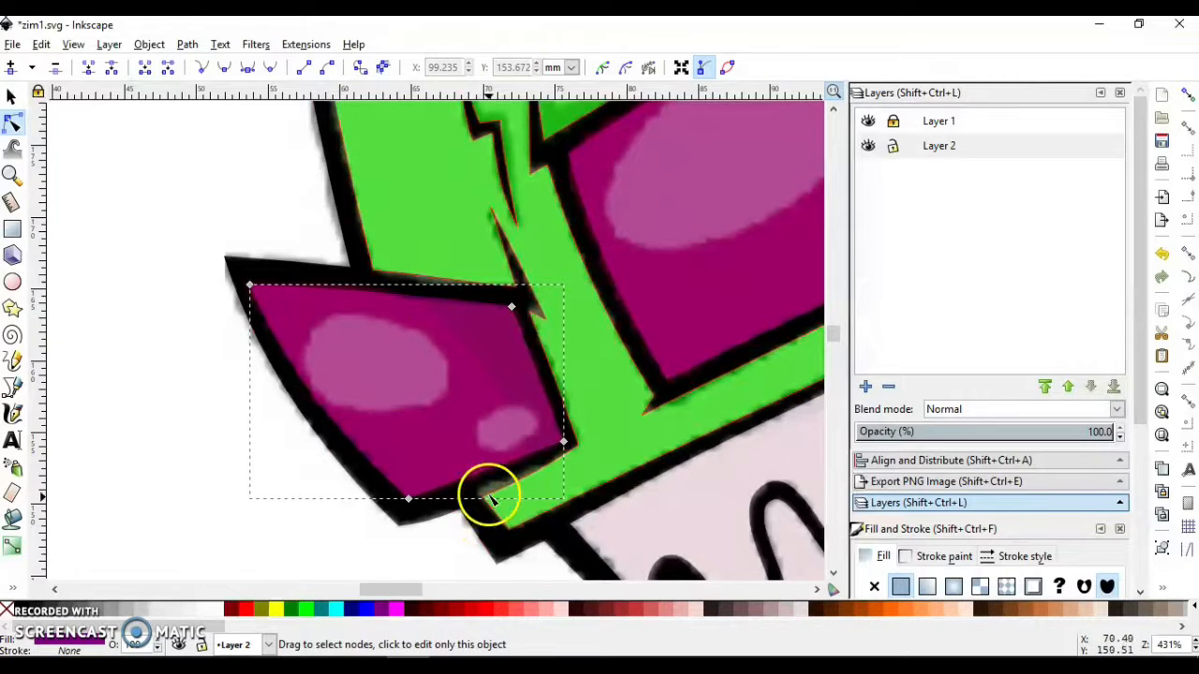
pyautogui.click(540, 376)
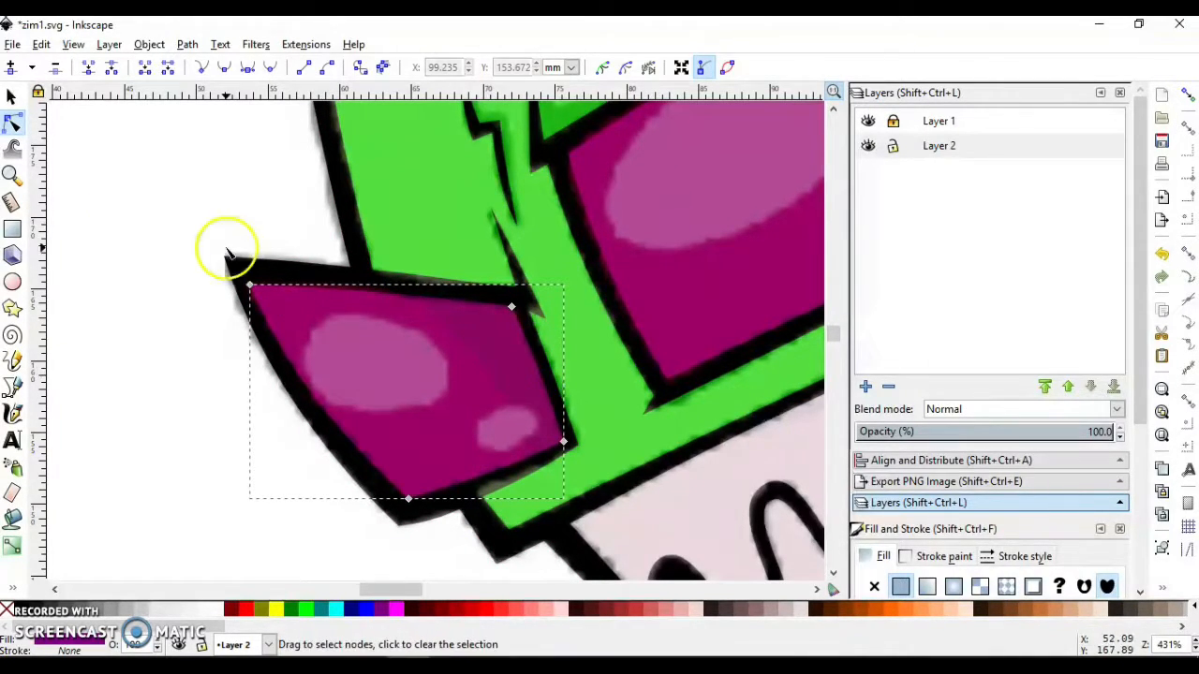
# Check both purple eyes on the whole head with Layer 1 hidden, and show the layer again.
pyautogui.click(12, 176)
pyautogui.click(169, 68)
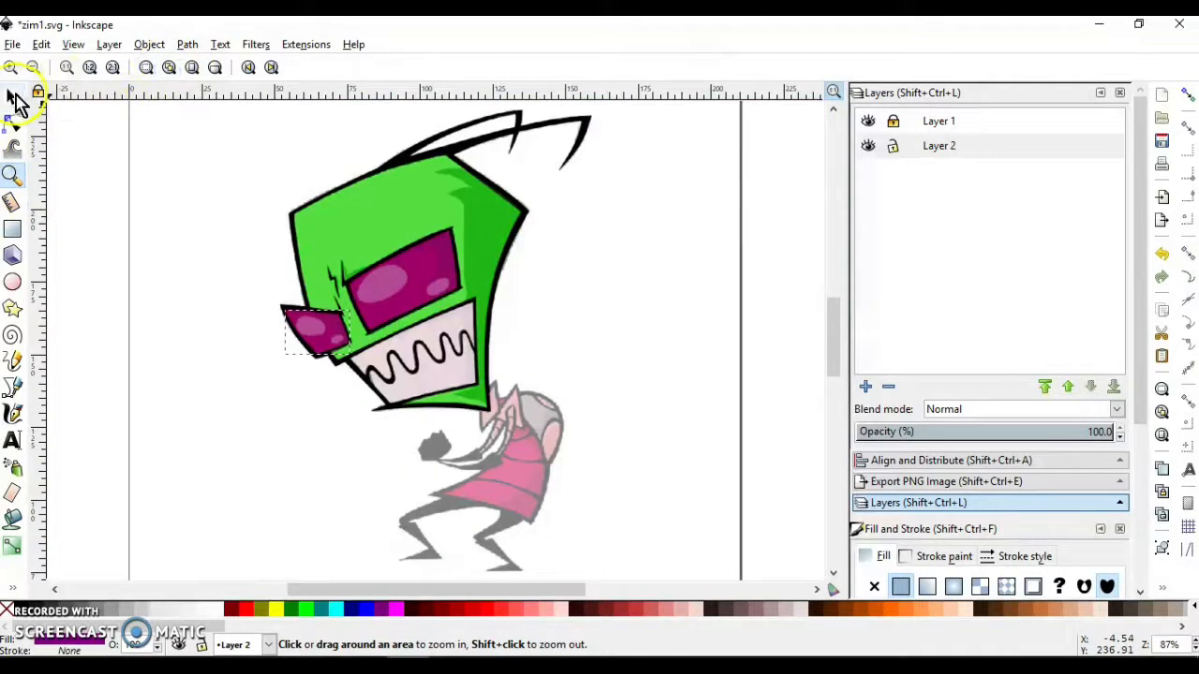
pyautogui.click(12, 96)
pyautogui.click(629, 176)
pyautogui.click(869, 121)
pyautogui.click(613, 314)
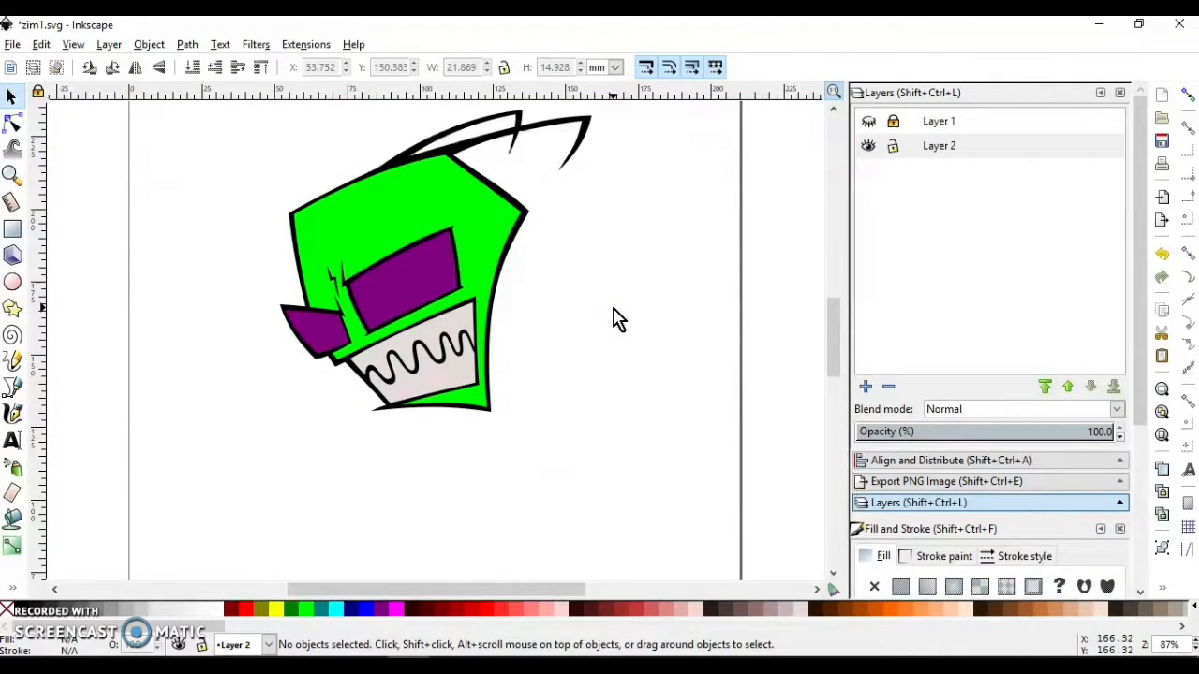
pyautogui.click(869, 122)
# Draw a white ellipse about 19 by 9 mm and place it over the large eye's bigger highlight.
pyautogui.click(12, 175)
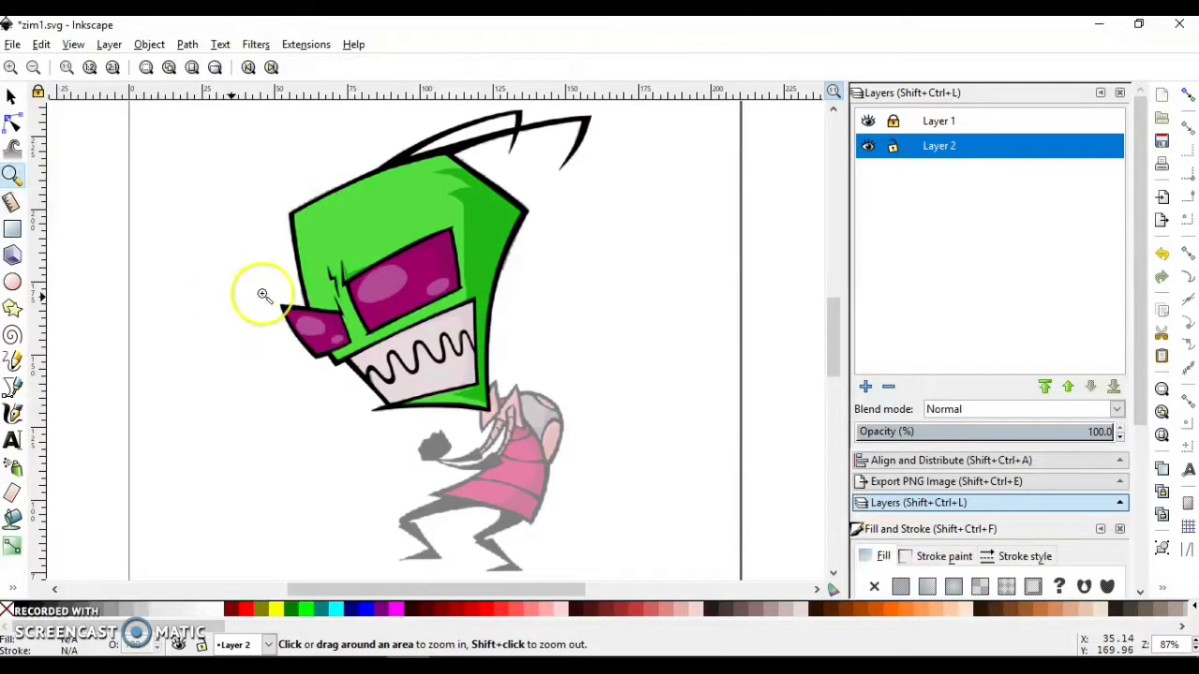
pyautogui.moveTo(261, 226); pyautogui.dragTo(467, 377)
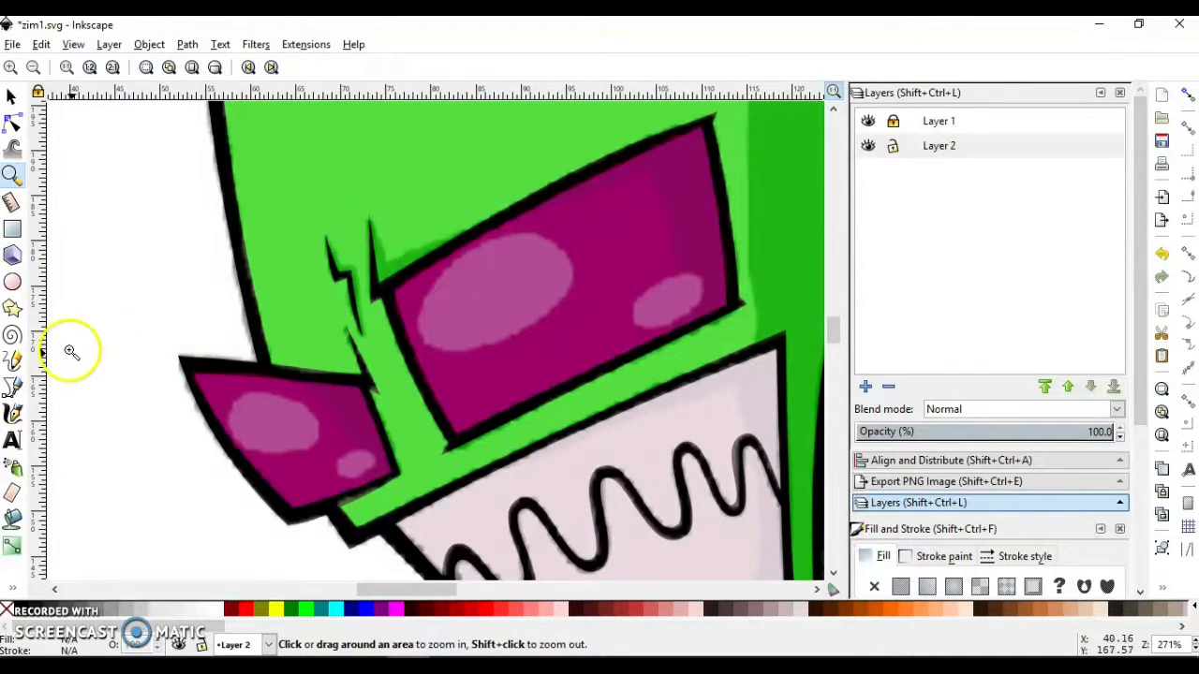
pyautogui.click(20, 283)
pyautogui.moveTo(125, 221); pyautogui.dragTo(300, 304)
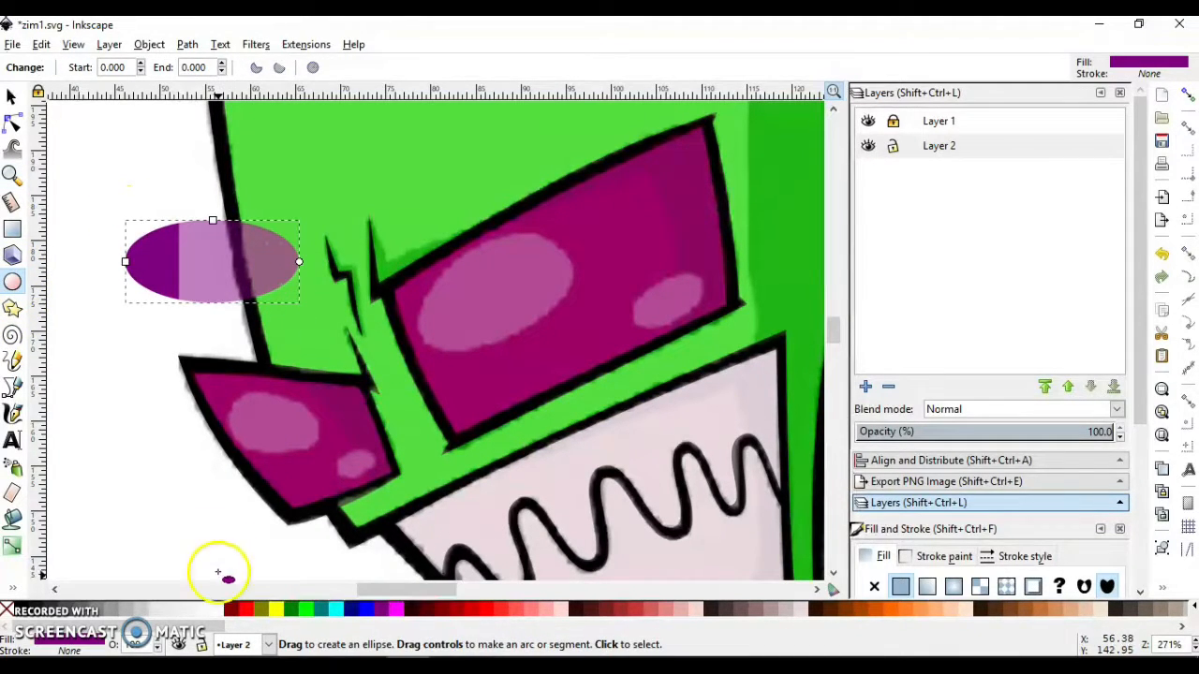
pyautogui.click(219, 613)
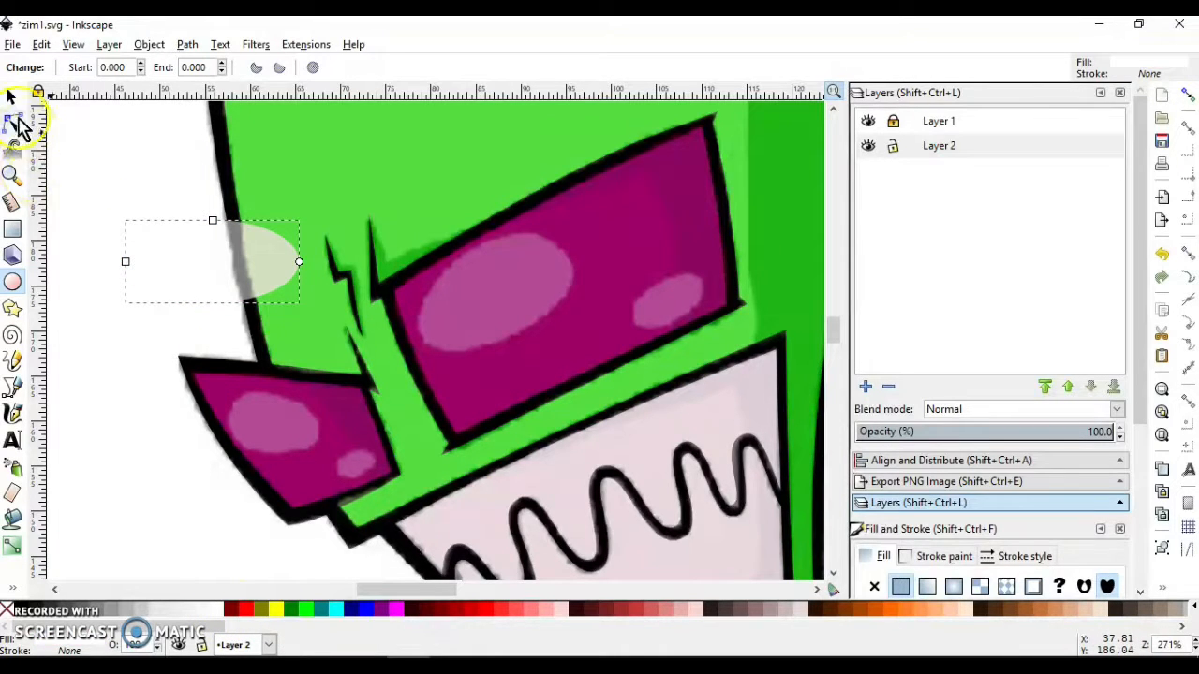
pyautogui.click(16, 98)
pyautogui.moveTo(194, 271); pyautogui.dragTo(488, 299)
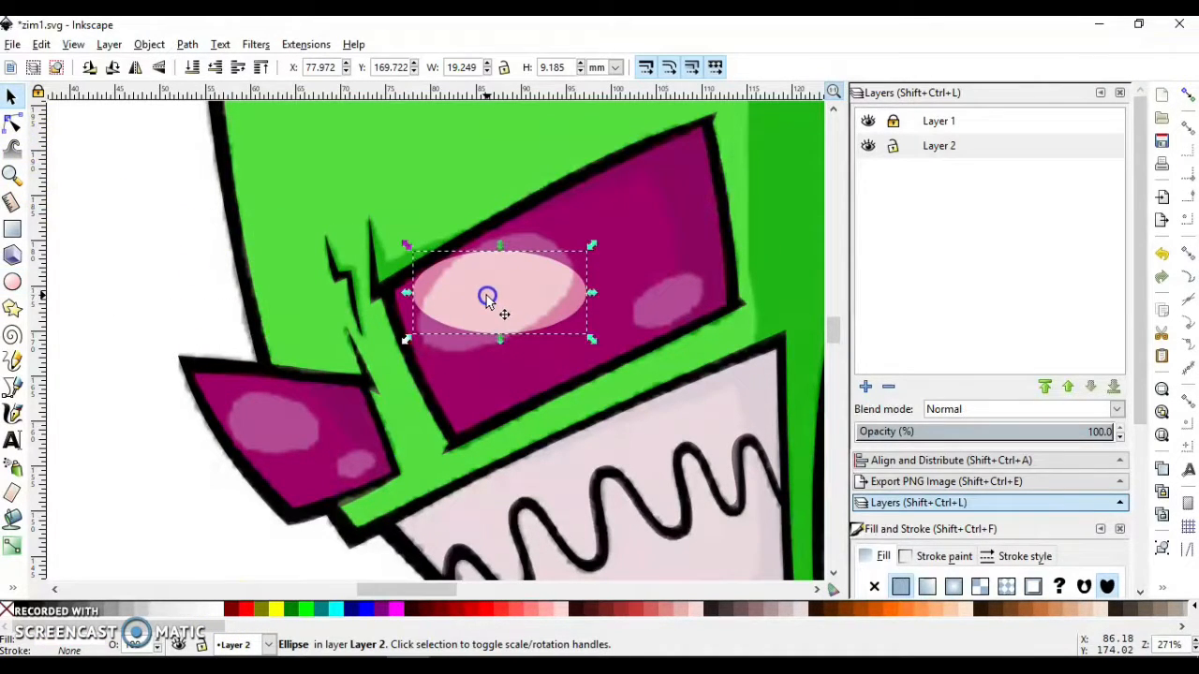
# Try rotating the white ellipse to the slant of the highlight, and undo the rotation.
pyautogui.click(487, 298)
pyautogui.moveTo(406, 340); pyautogui.dragTo(422, 397)
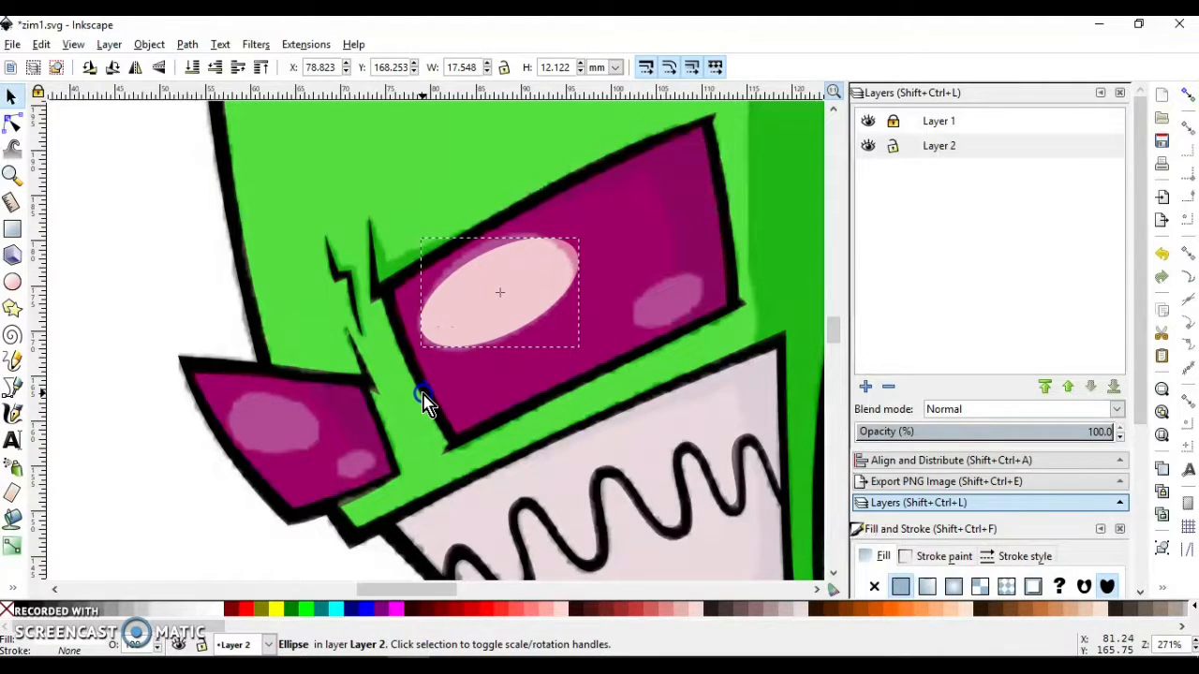
pyautogui.click(502, 255)
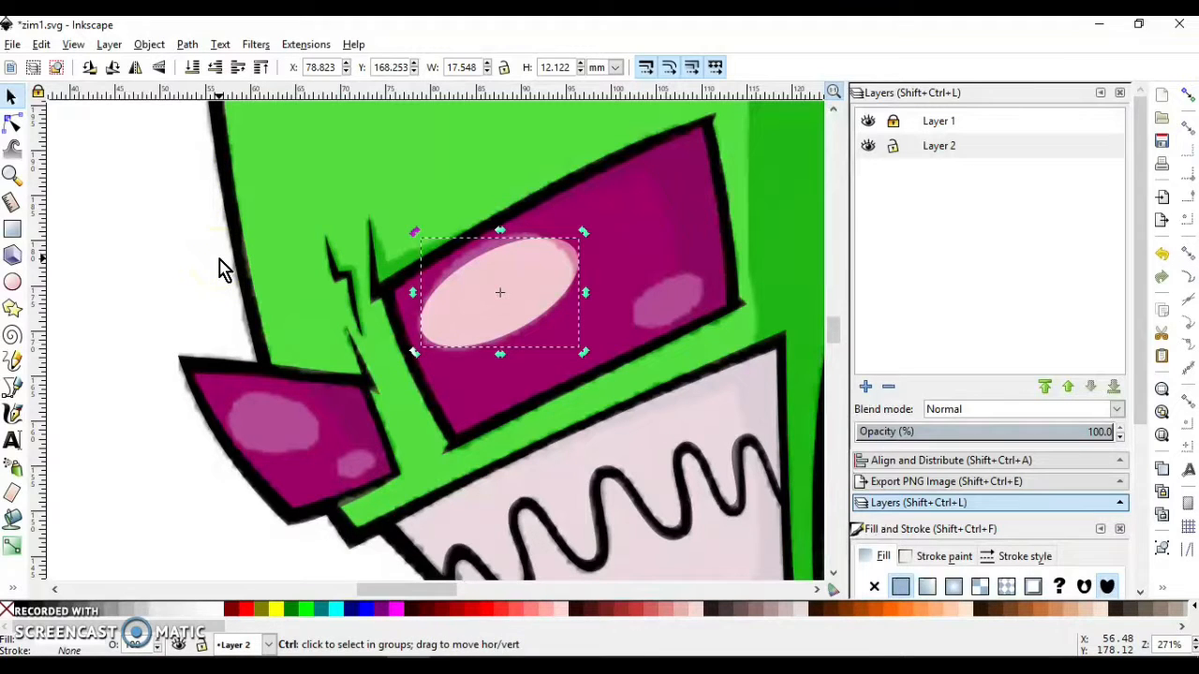
pyautogui.hotkey('ctrl', 'z')
# Stretch the white ellipse to about 10 mm high, then rotate and shift it to match the large eye's bigger highlight.
pyautogui.click(505, 274)
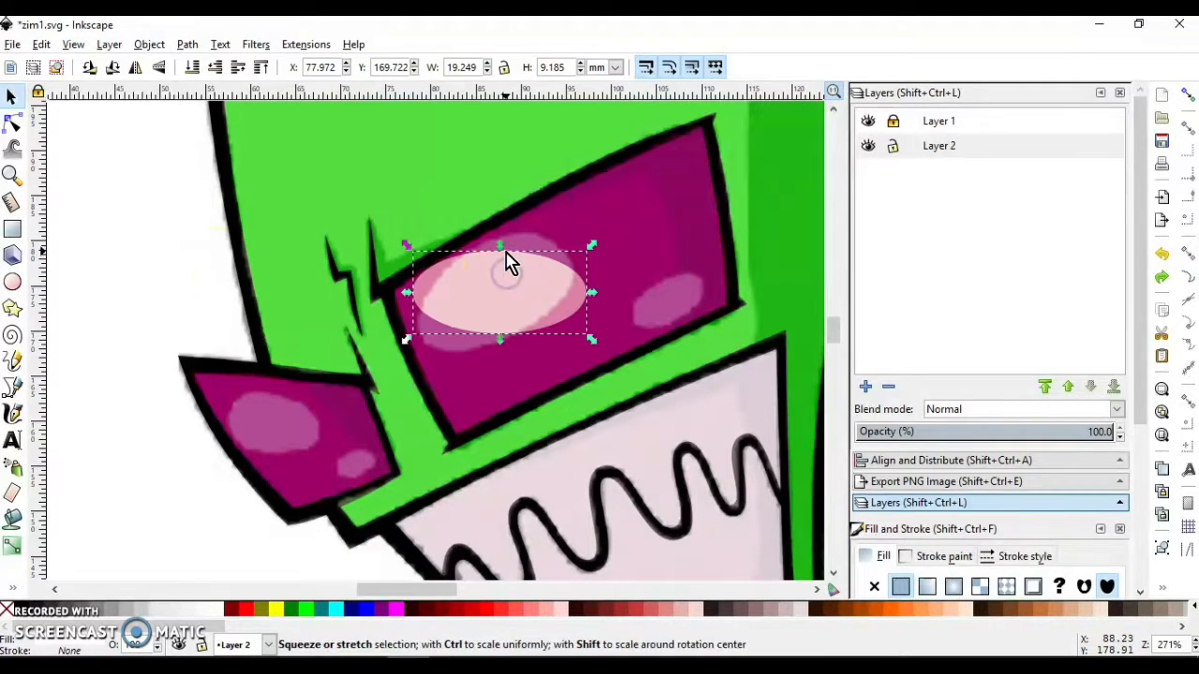
pyautogui.moveTo(501, 250); pyautogui.dragTo(501, 243)
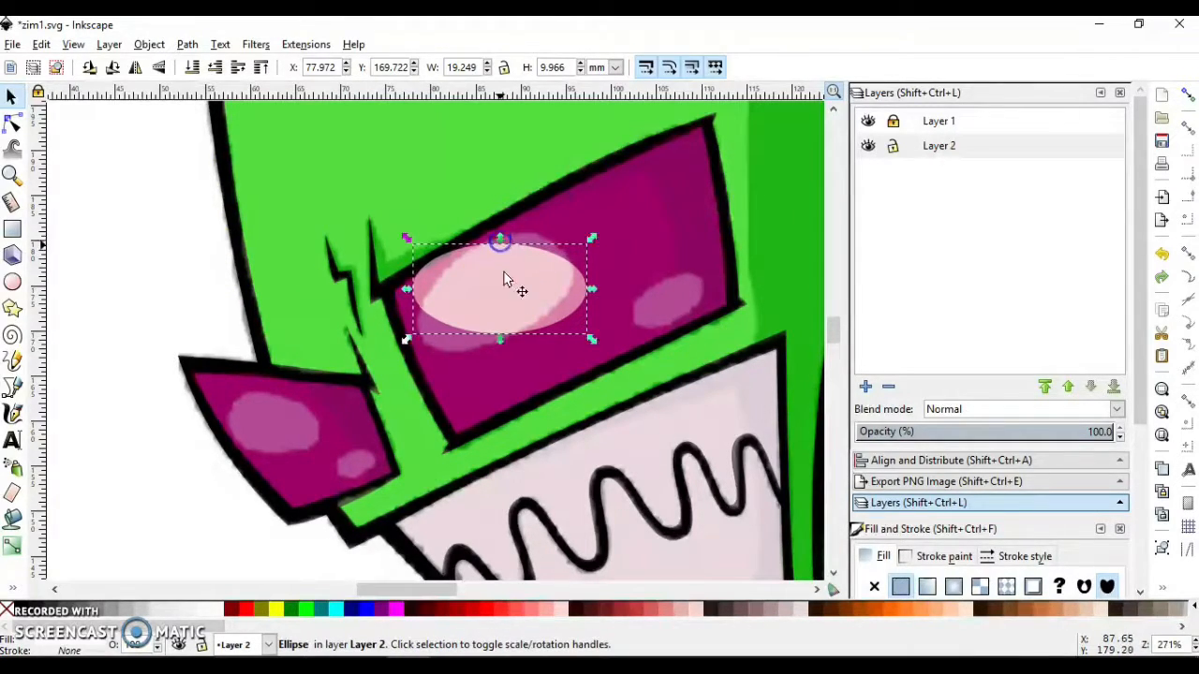
pyautogui.click(505, 298)
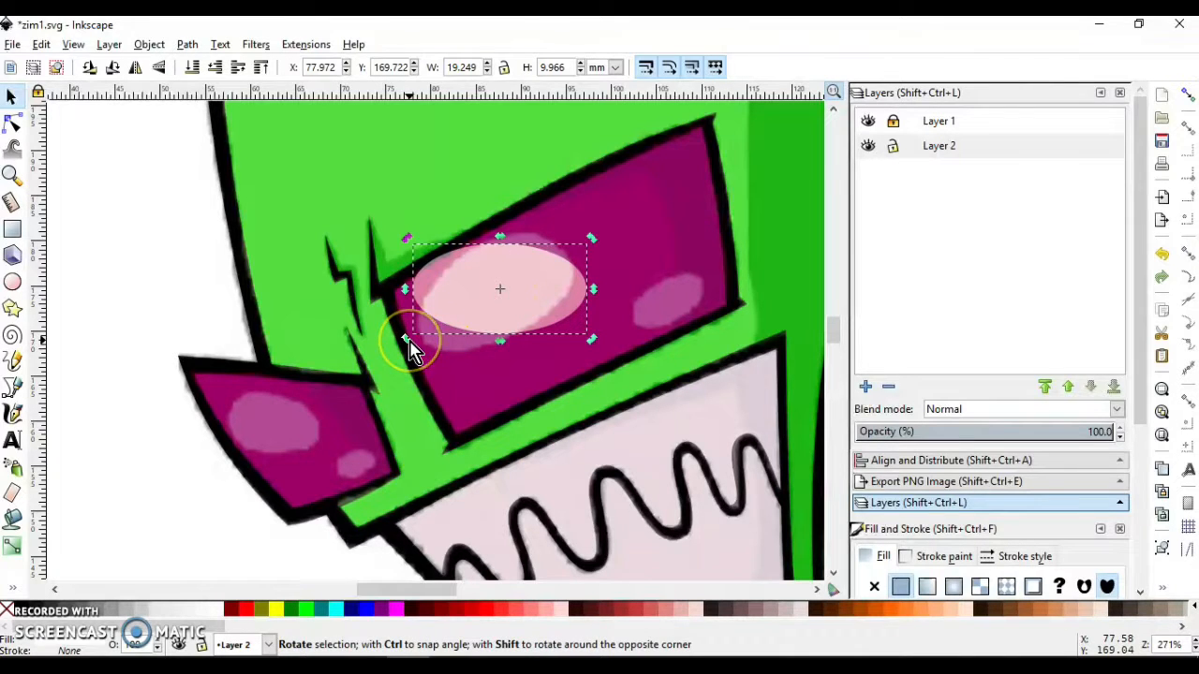
pyautogui.moveTo(413, 348); pyautogui.dragTo(443, 387)
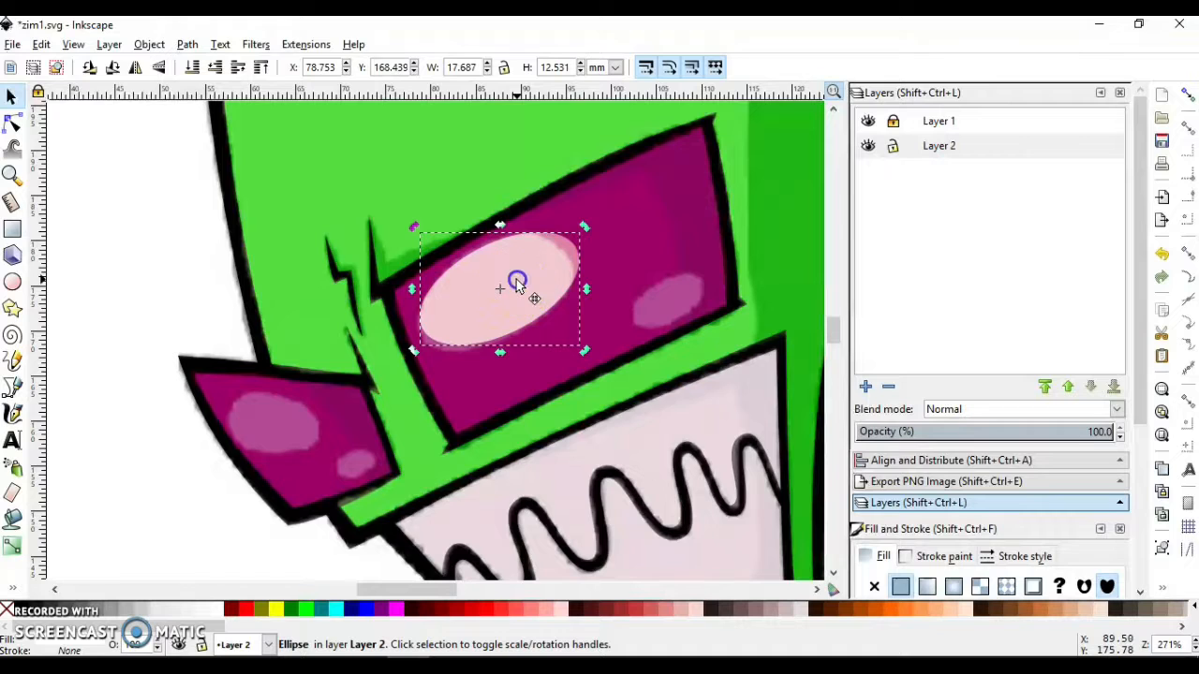
pyautogui.moveTo(517, 284); pyautogui.dragTo(511, 286)
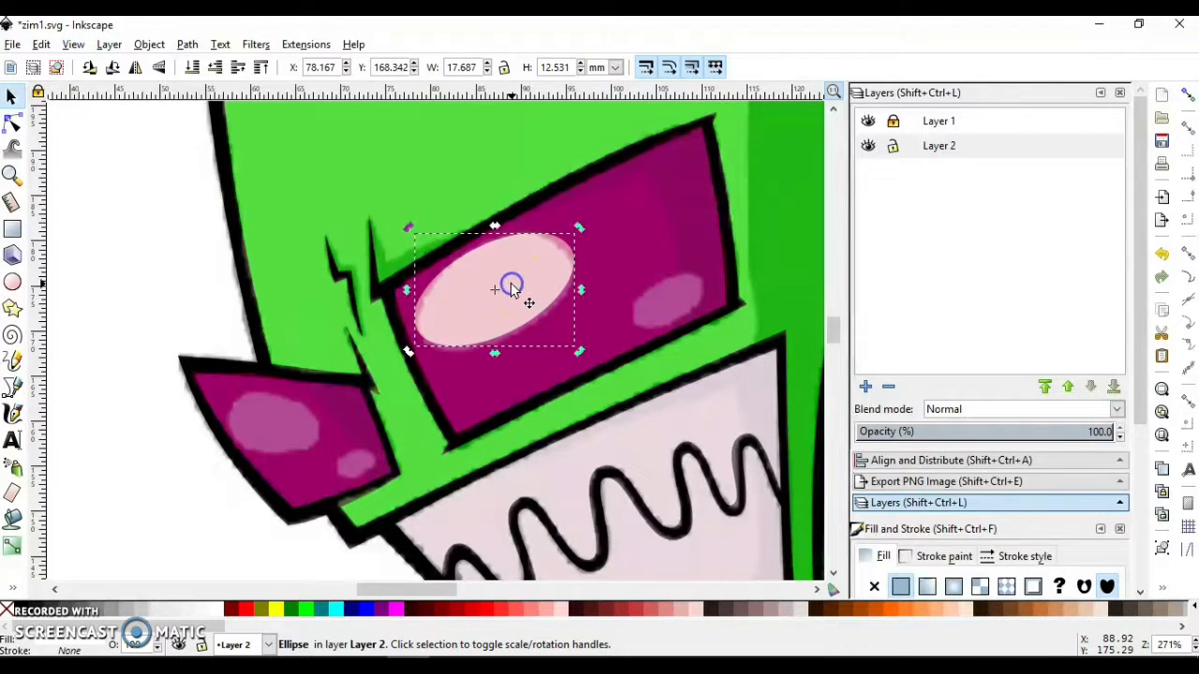
# Duplicate the white ellipse, shrink the copy to about 8.3 by 5.9 mm and place it over the large eye's smaller highlight.
pyautogui.rightClick(511, 284)
pyautogui.click(549, 385)
pyautogui.moveTo(531, 327); pyautogui.dragTo(658, 242)
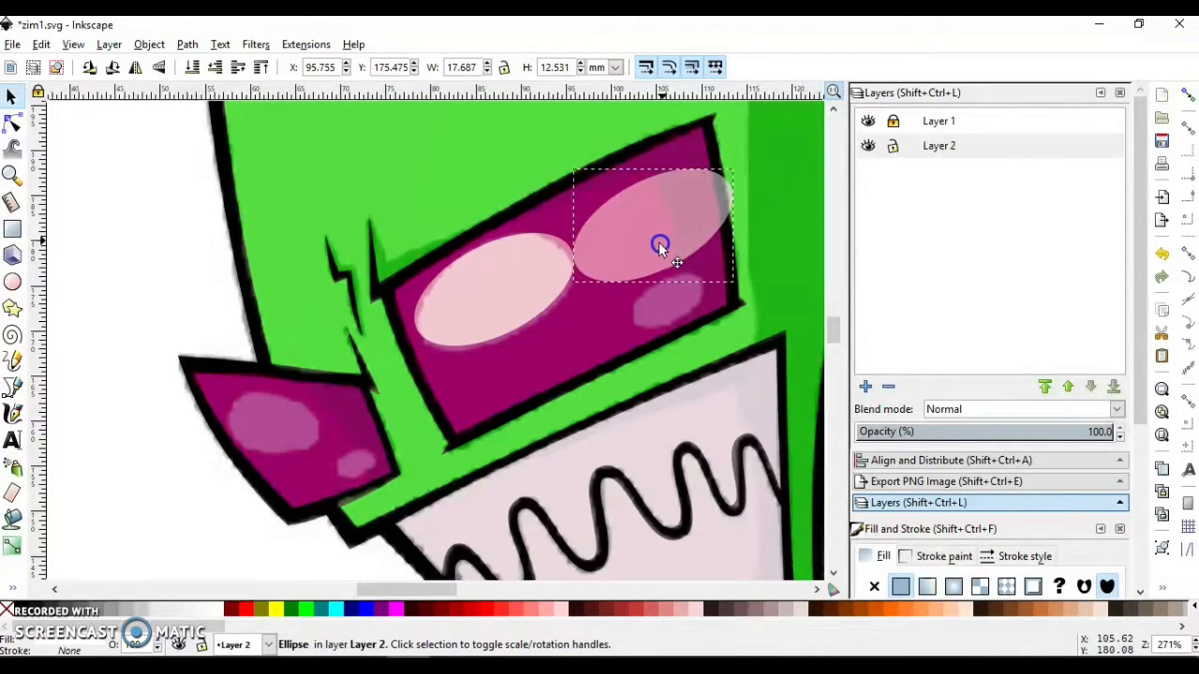
pyautogui.moveTo(739, 170); pyautogui.dragTo(666, 214)
pyautogui.moveTo(627, 247); pyautogui.dragTo(694, 295)
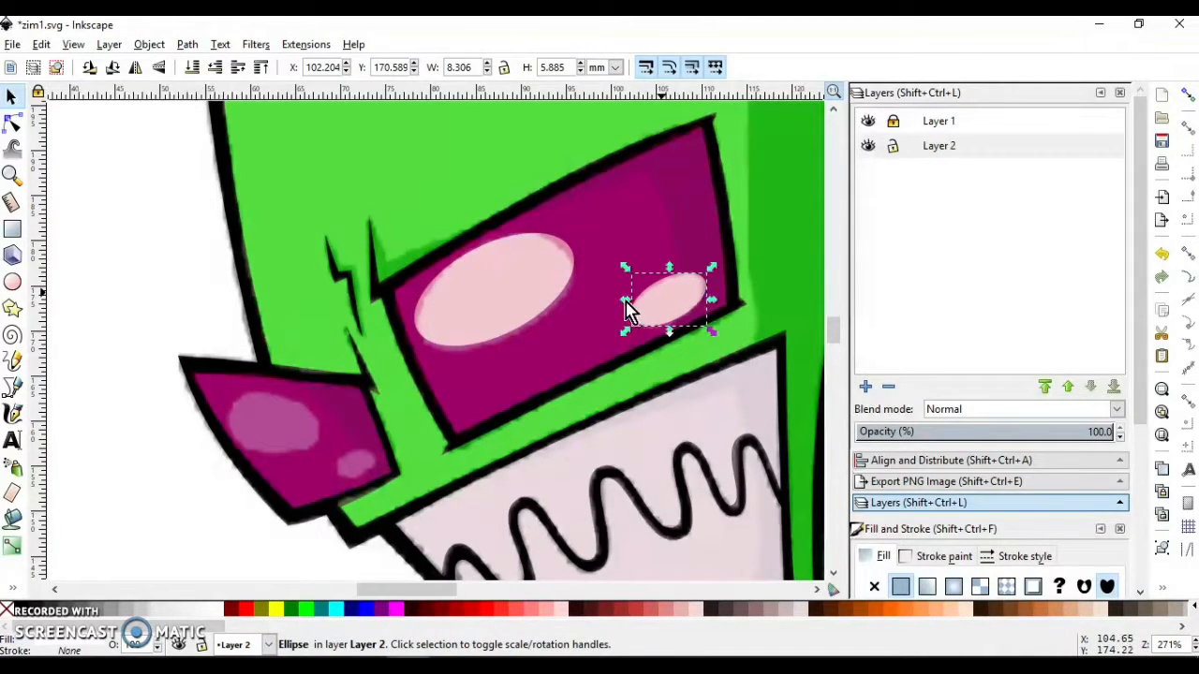
pyautogui.click(172, 268)
pyautogui.click(11, 176)
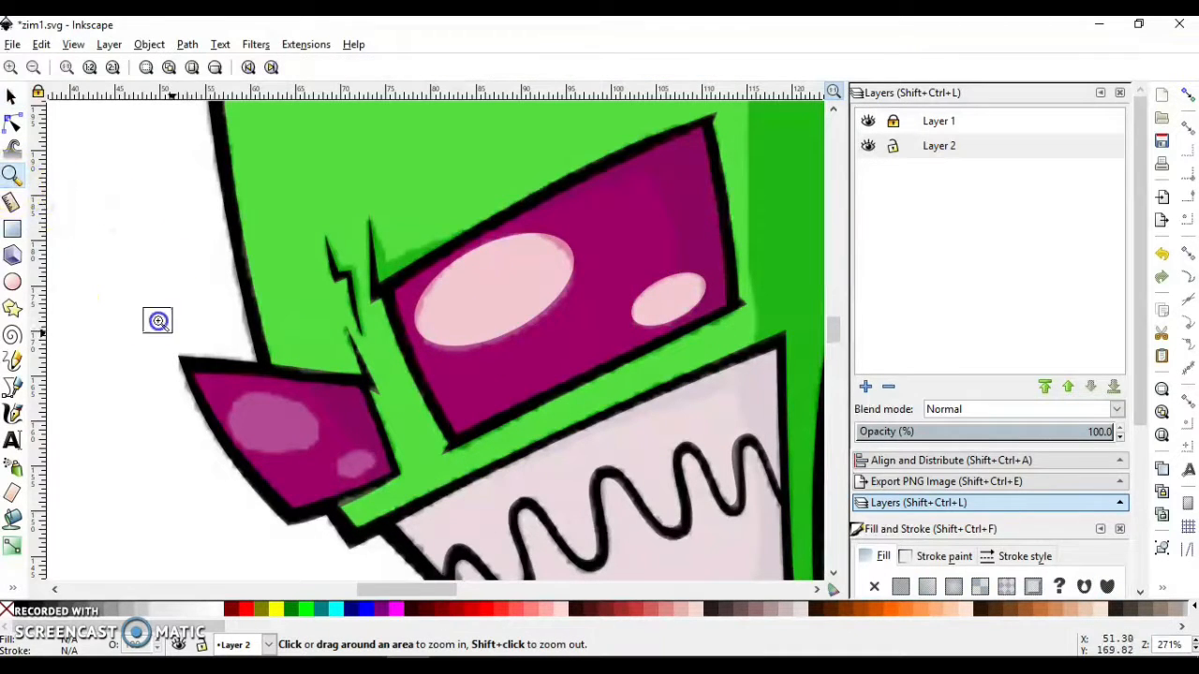
# Hide Layer 1 with the reference image and select the small eye's bigger white highlight.
pyautogui.moveTo(158, 321); pyautogui.dragTo(406, 503)
pyautogui.click(169, 67)
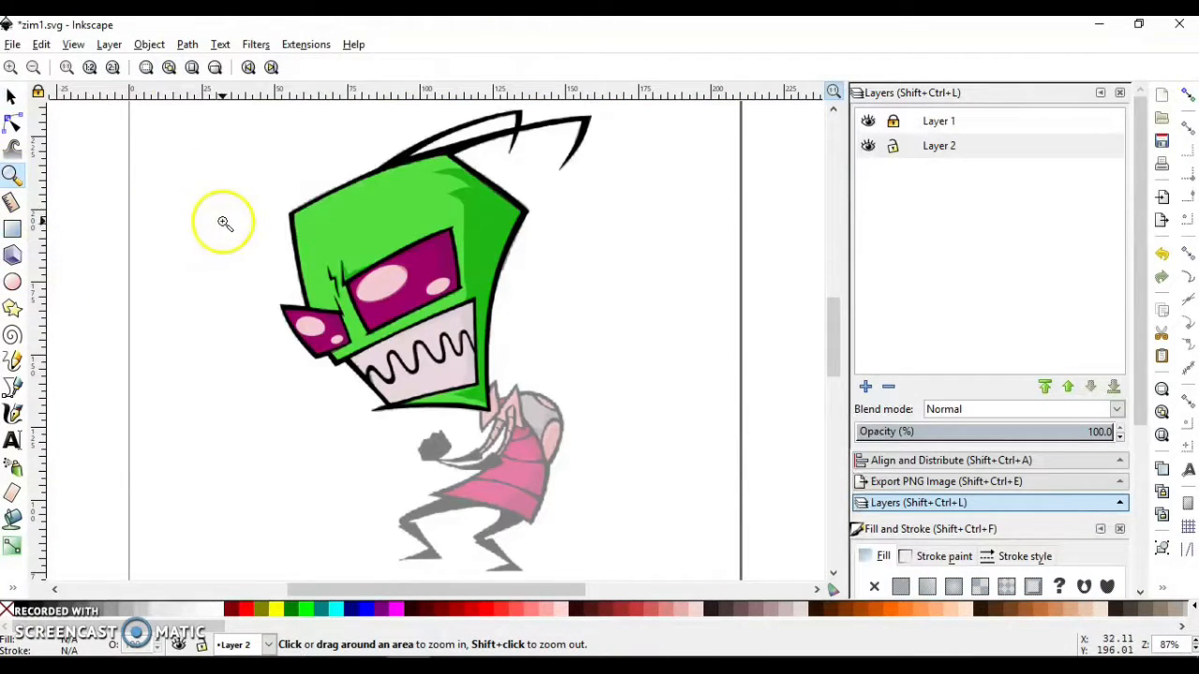
pyautogui.moveTo(249, 209)
pyautogui.mouseDown()
pyautogui.moveTo(388, 294)
pyautogui.moveTo(494, 391)
pyautogui.mouseUp()
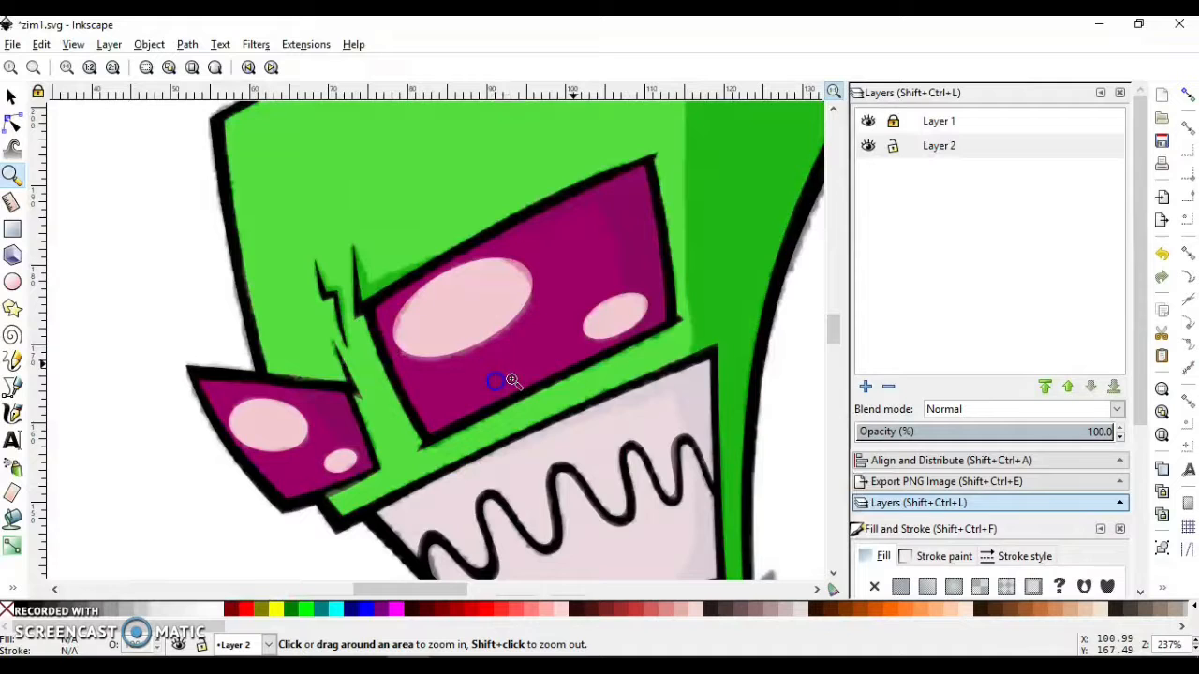
pyautogui.click(867, 120)
pyautogui.click(11, 95)
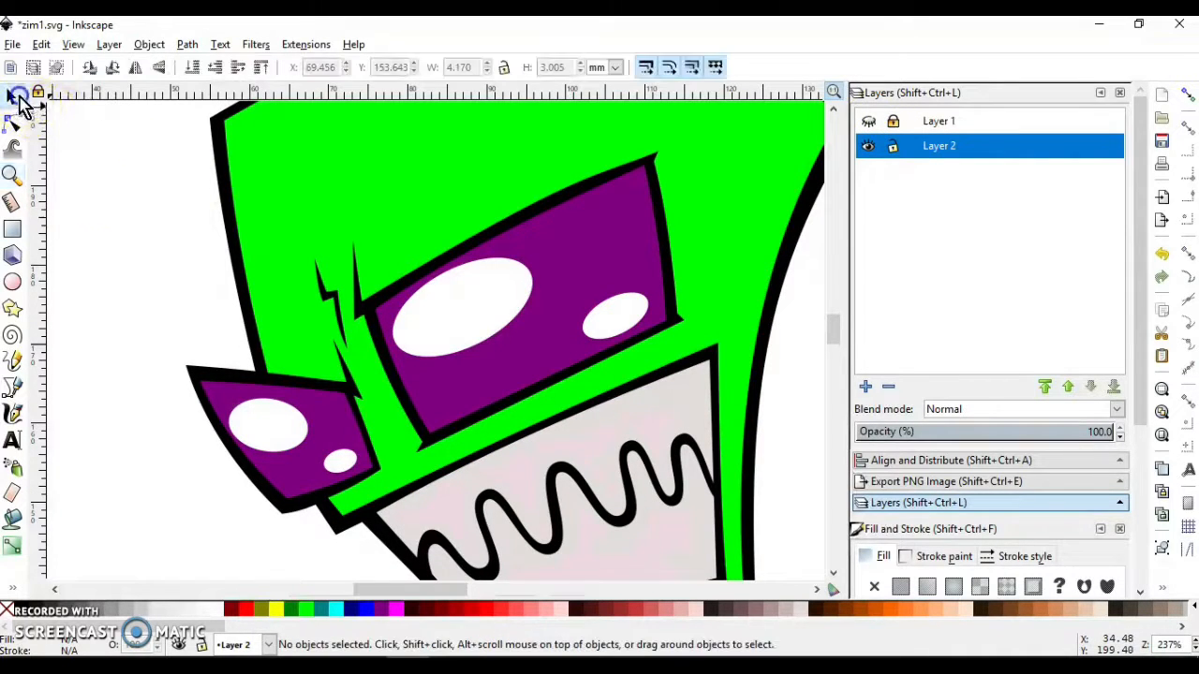
pyautogui.click(256, 424)
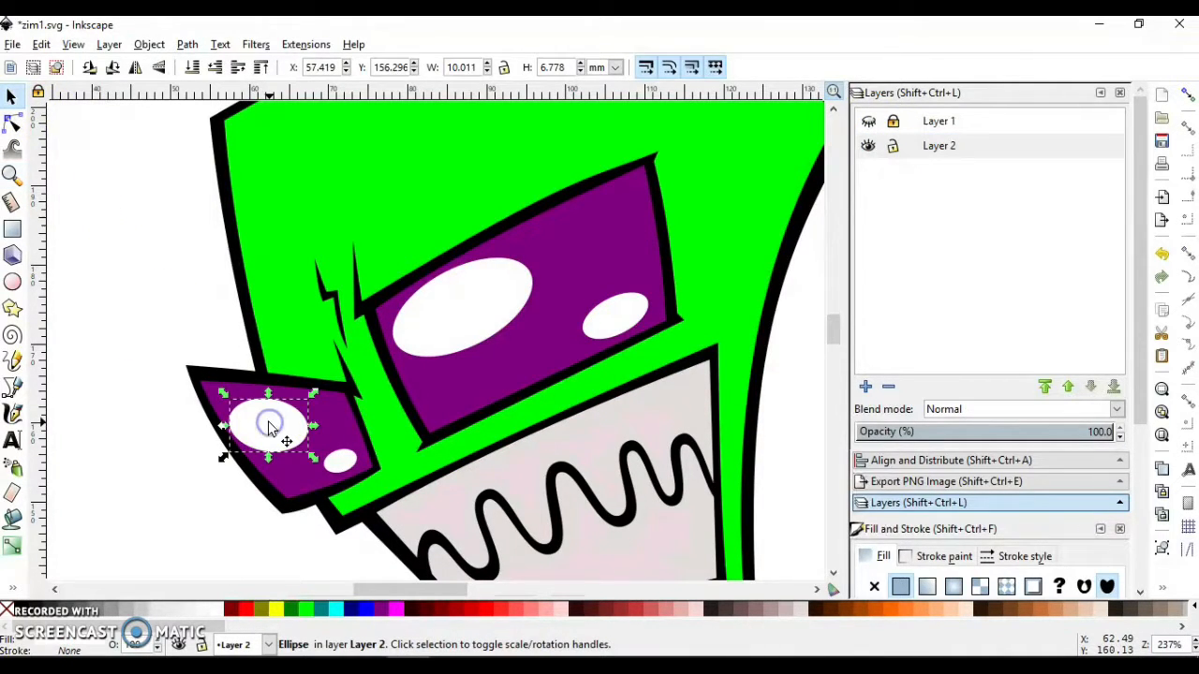
# Try lowering the opacity of the whole Layer 2 to 52.4%, and undo the change.
pyautogui.click(990, 436)
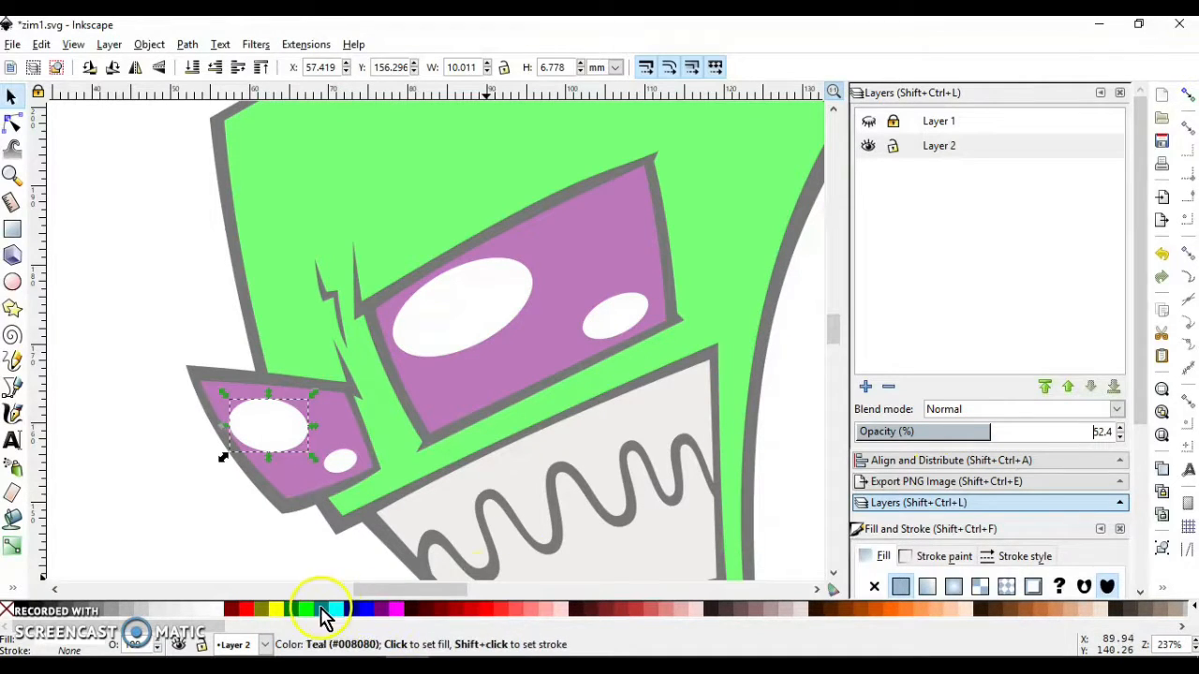
pyautogui.hotkey('ctrl', 'z')
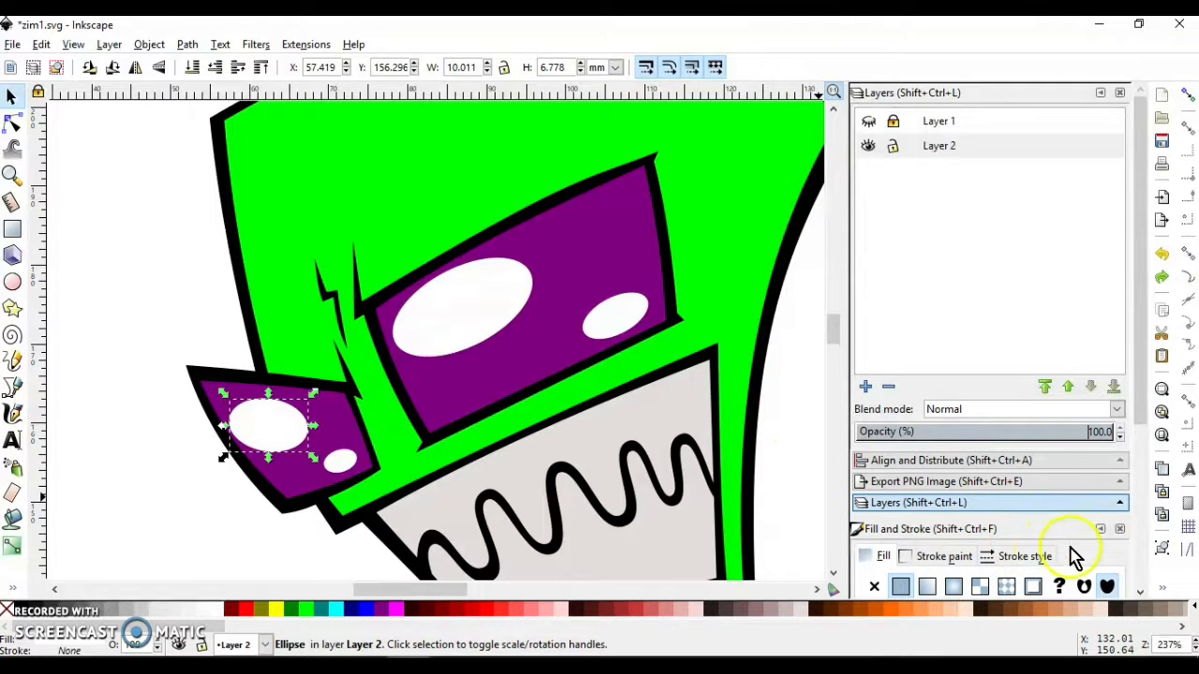
# Lower the object opacity of the small eye's bigger highlight to about half and of its smaller highlight to 52.4%.
pyautogui.moveTo(1143, 397); pyautogui.dragTo(1150, 551)
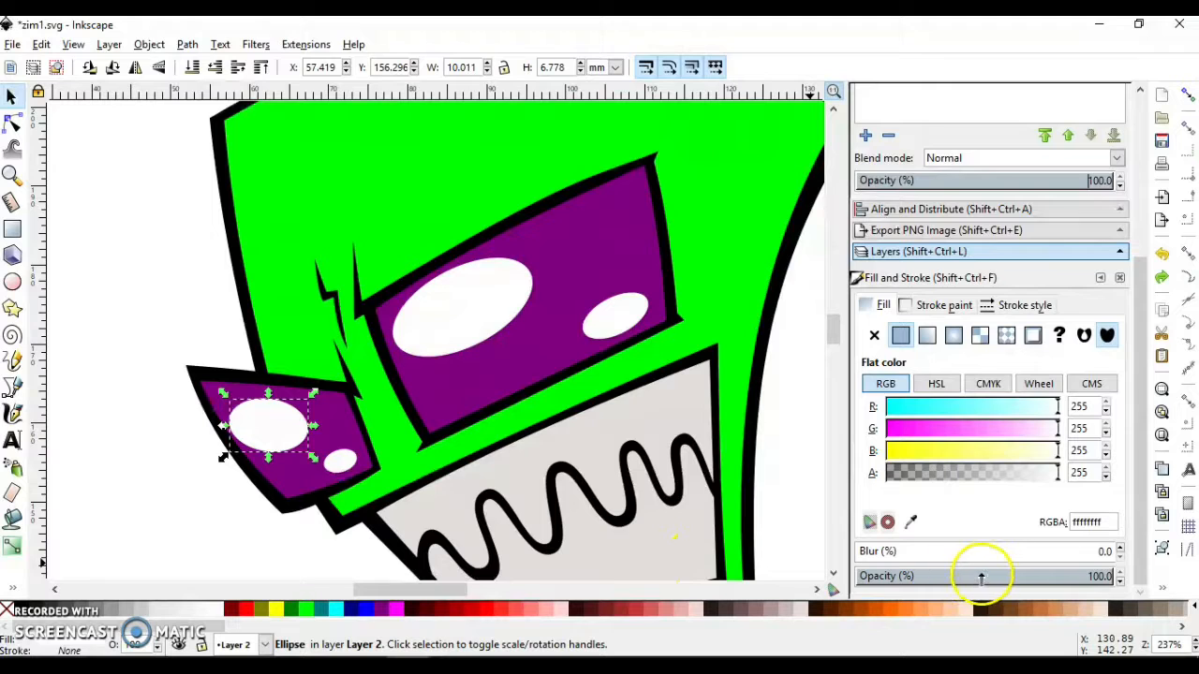
pyautogui.click(981, 576)
pyautogui.click(340, 460)
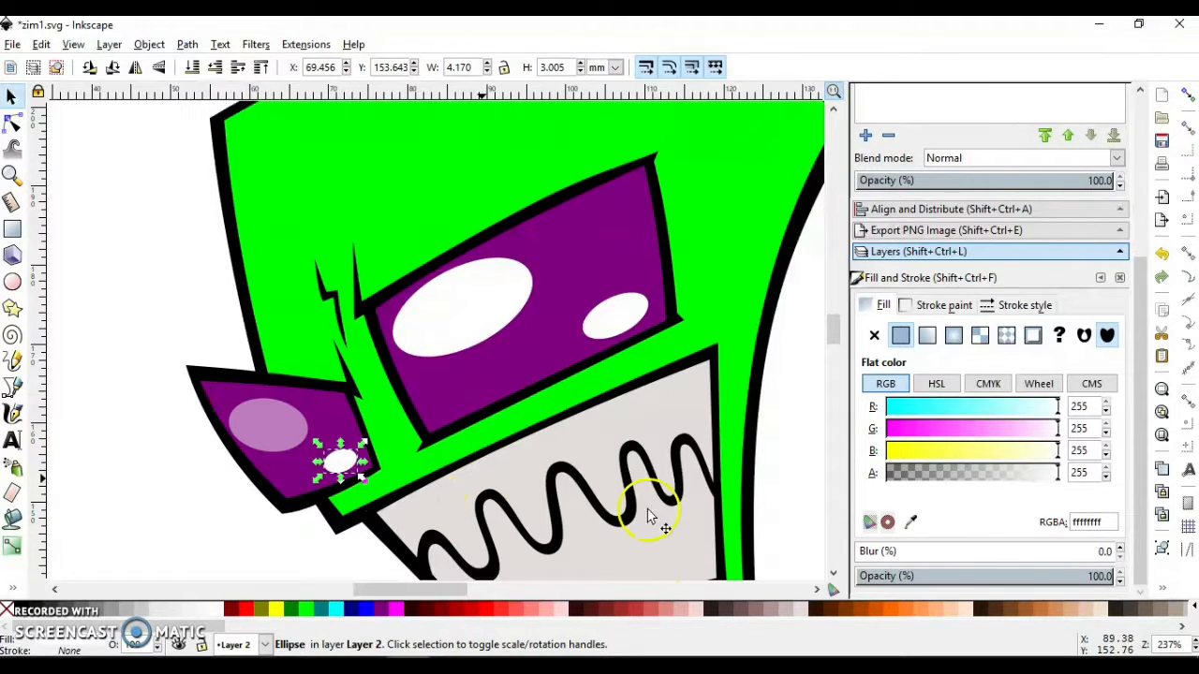
pyautogui.click(991, 576)
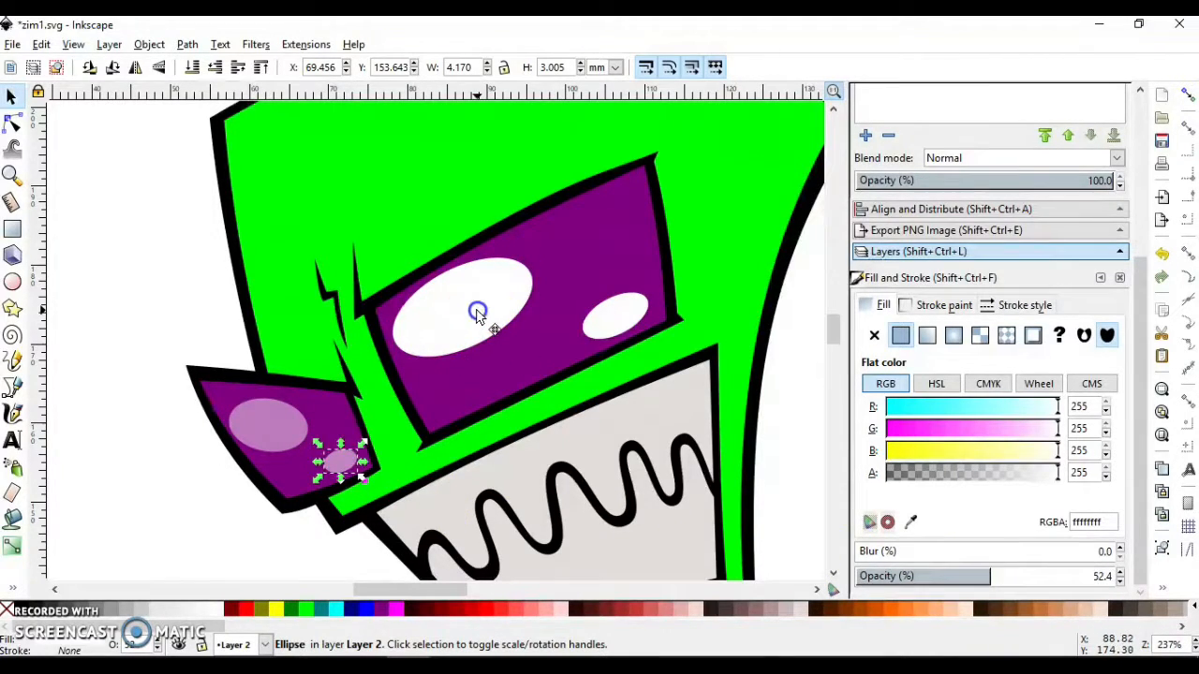
# Lower the object opacity of the large eye's bigger highlight to 50% and of its smaller highlight to 51.7%.
pyautogui.click(476, 313)
pyautogui.click(979, 576)
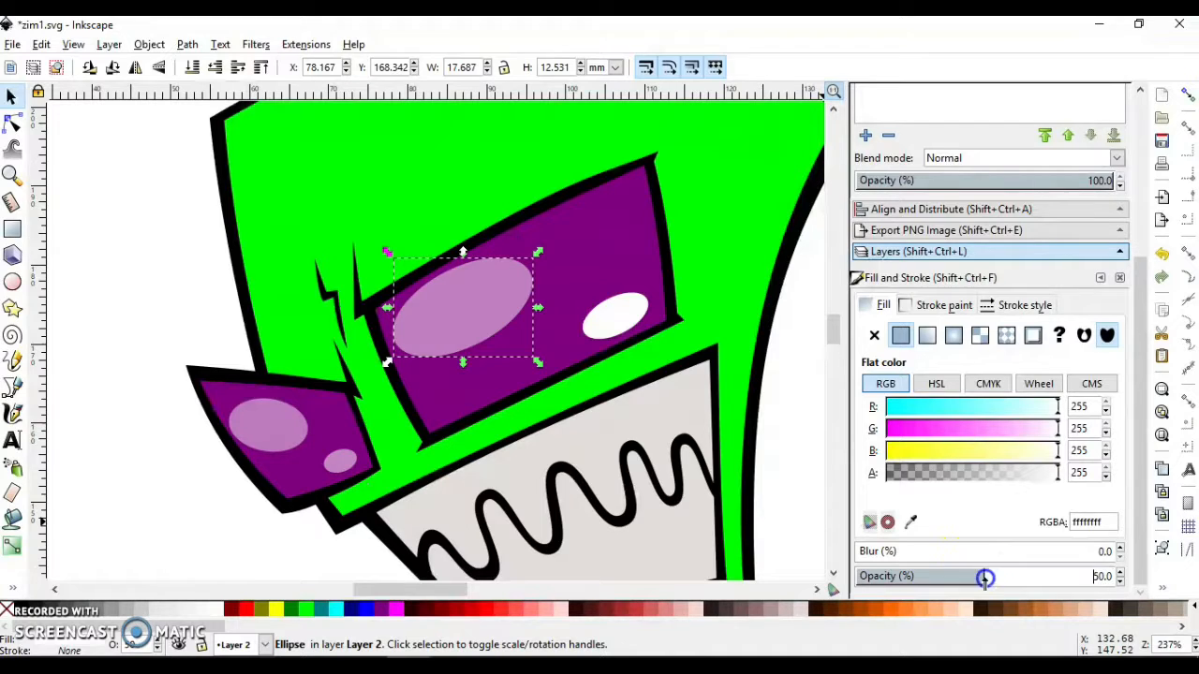
pyautogui.click(613, 318)
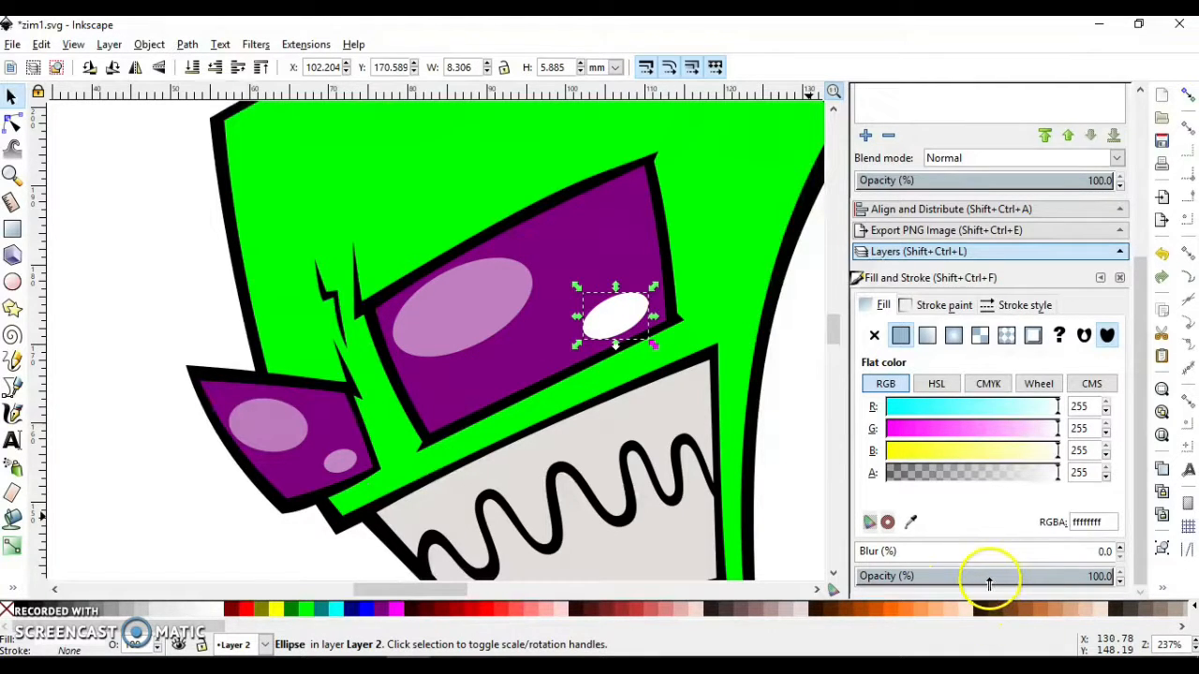
pyautogui.click(988, 576)
pyautogui.click(155, 275)
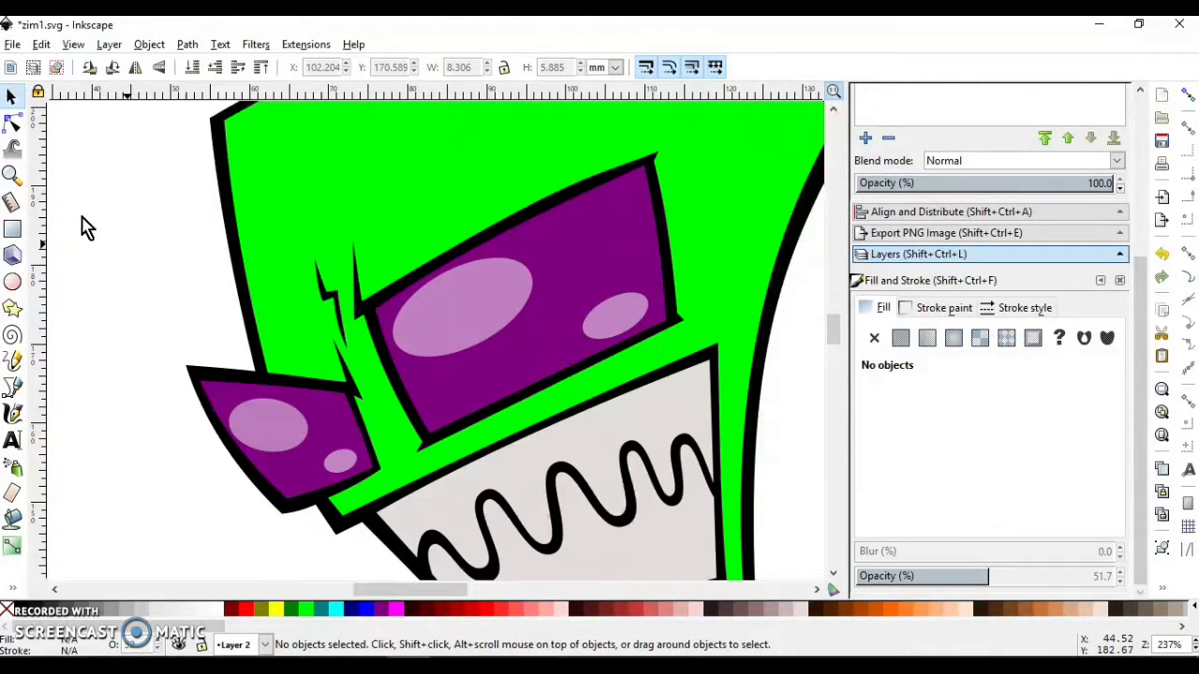
# Compare the traced head with the reference image by switching the visibility of Layer 1 and Layer 2, leaving both shown.
pyautogui.click(12, 174)
pyautogui.keyDown('shift'); pyautogui.click(81, 193); pyautogui.keyUp('shift')
pyautogui.click(169, 67)
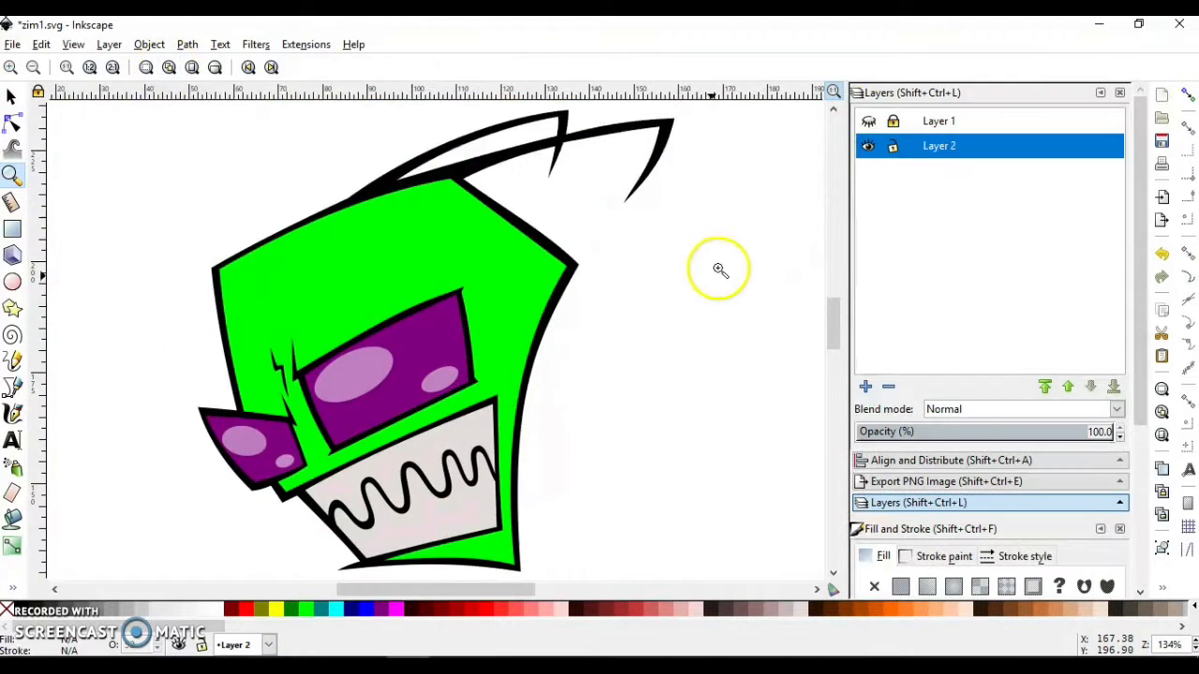
pyautogui.click(706, 273)
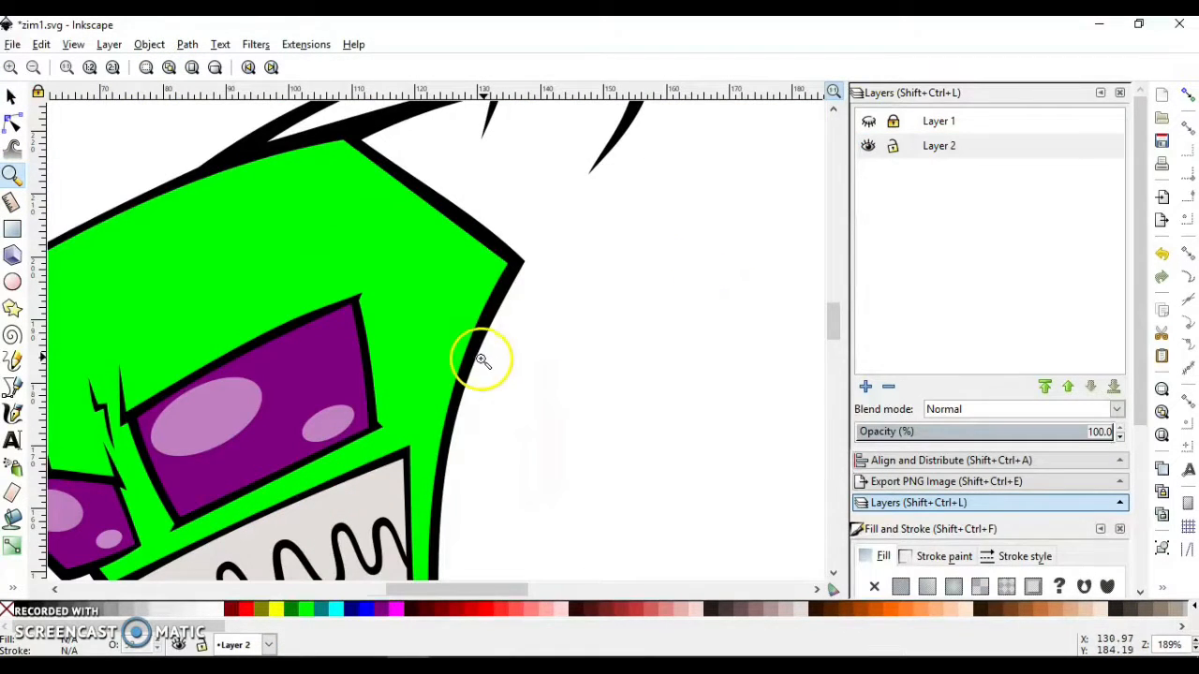
pyautogui.moveTo(513, 597); pyautogui.dragTo(458, 598)
pyautogui.moveTo(837, 326); pyautogui.dragTo(833, 351)
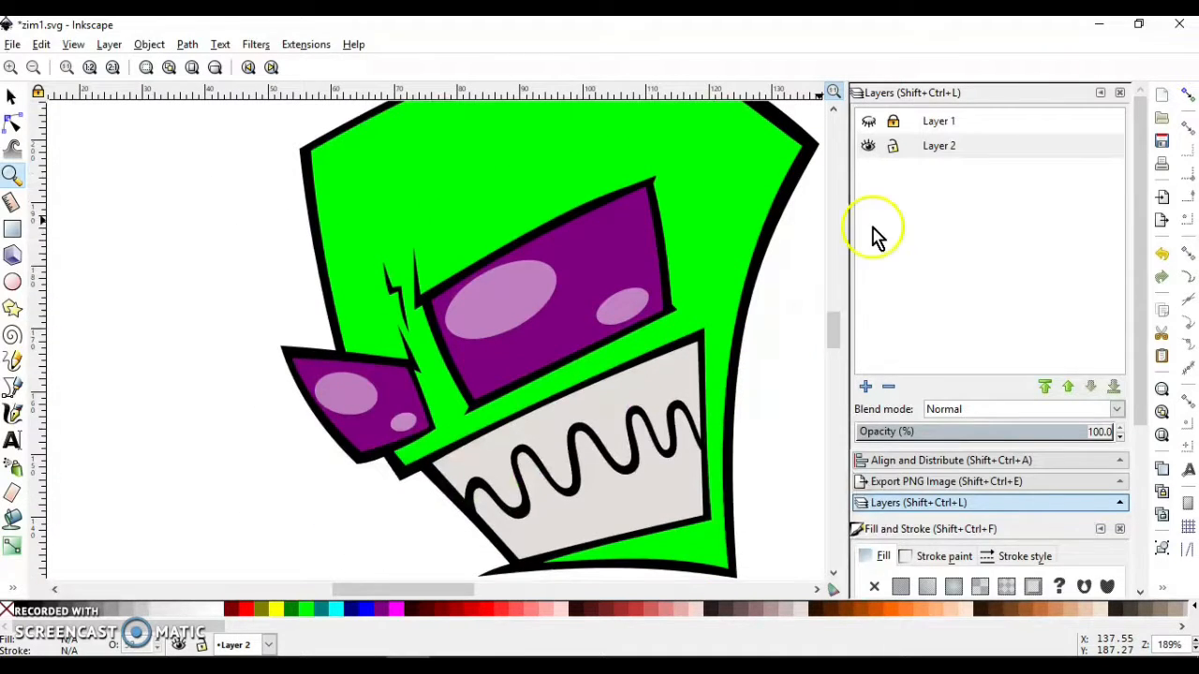
pyautogui.click(870, 146)
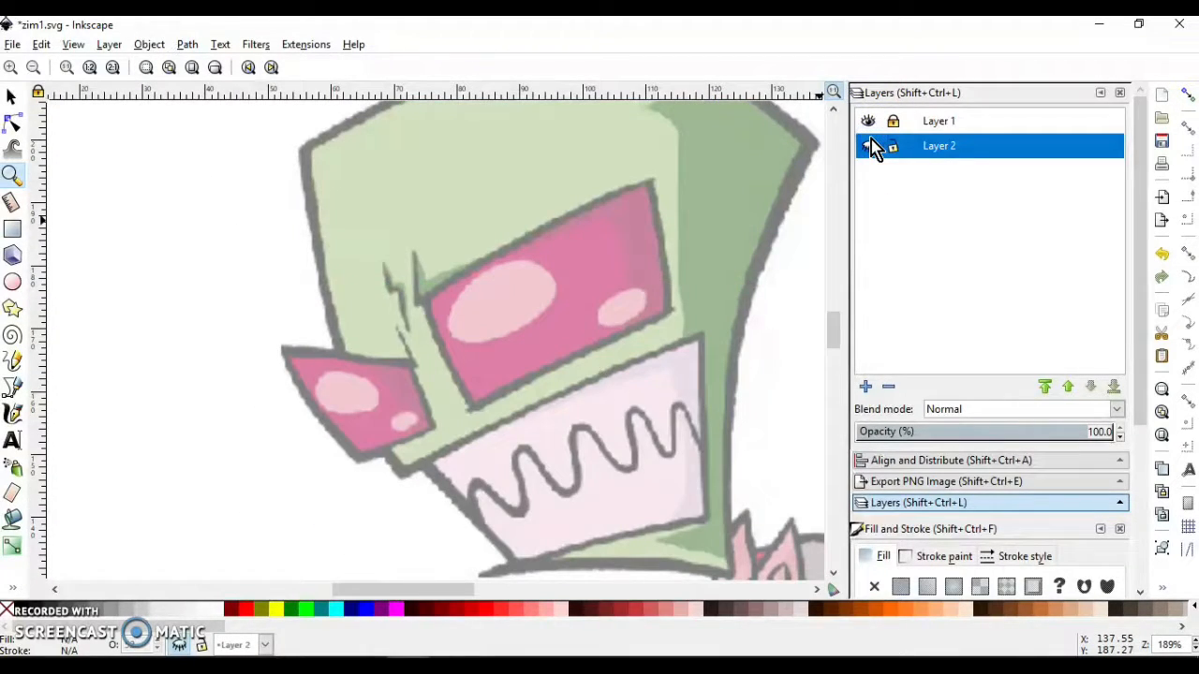
pyautogui.click(869, 146)
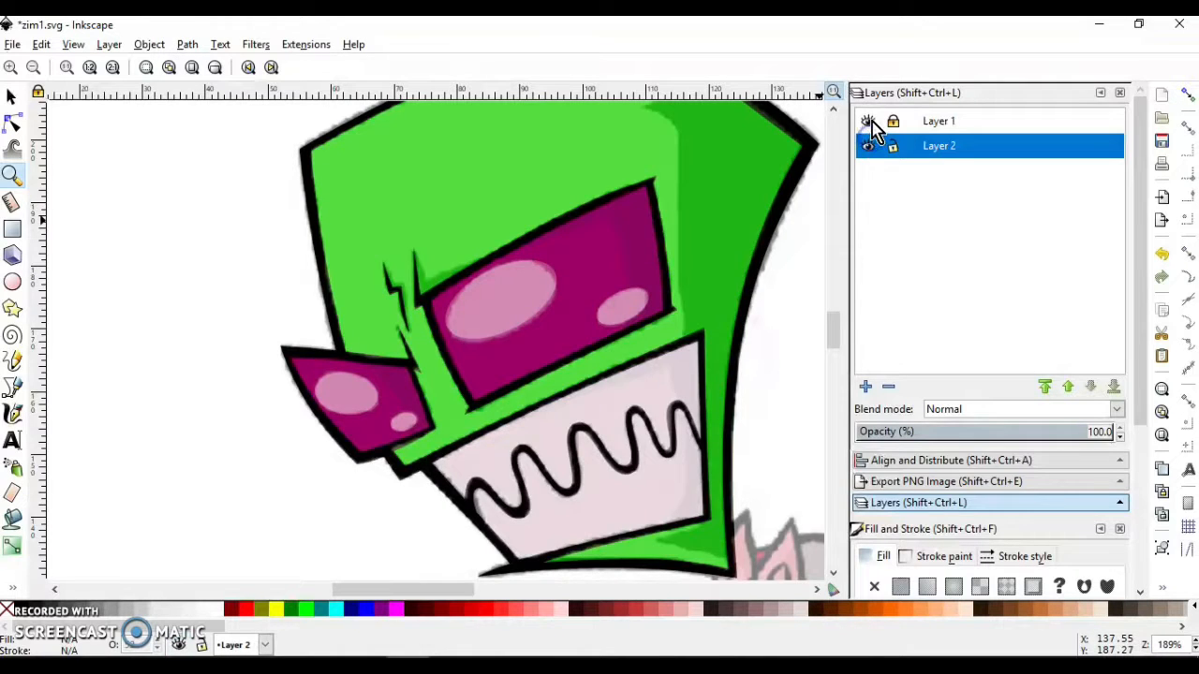
pyautogui.click(870, 122)
pyautogui.click(870, 122)
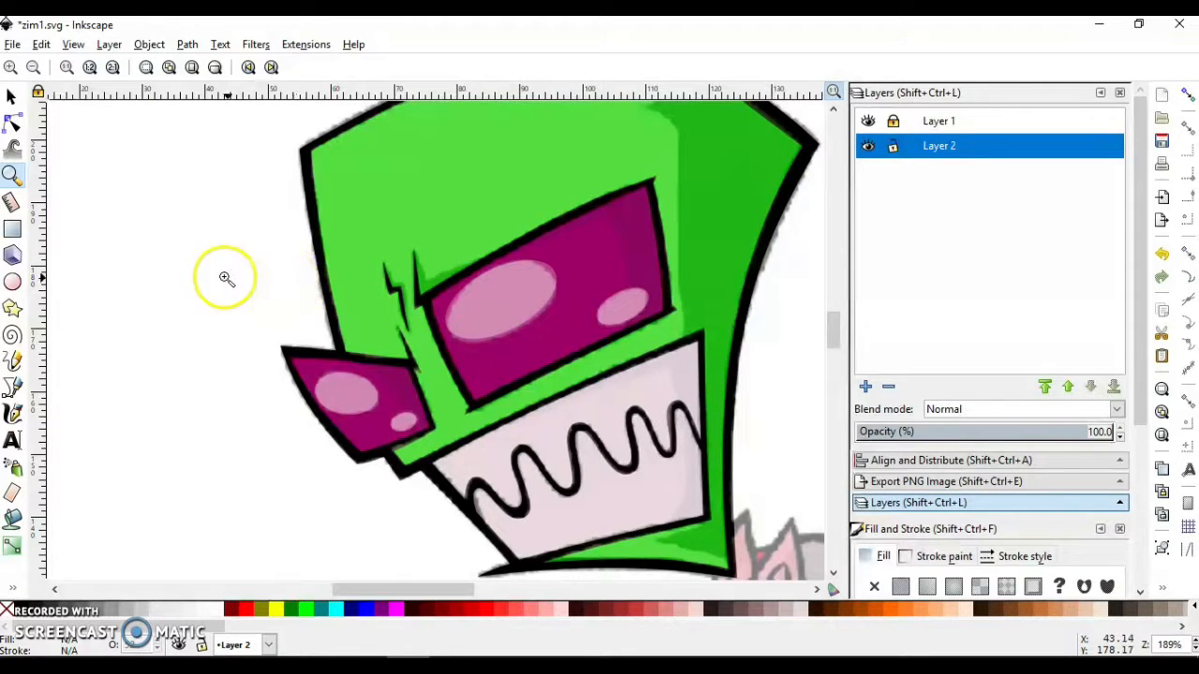
# Draw a closed five-point Bezier path around the darker shading along the large eye's upper and right edges.
pyautogui.moveTo(355, 176); pyautogui.dragTo(690, 433)
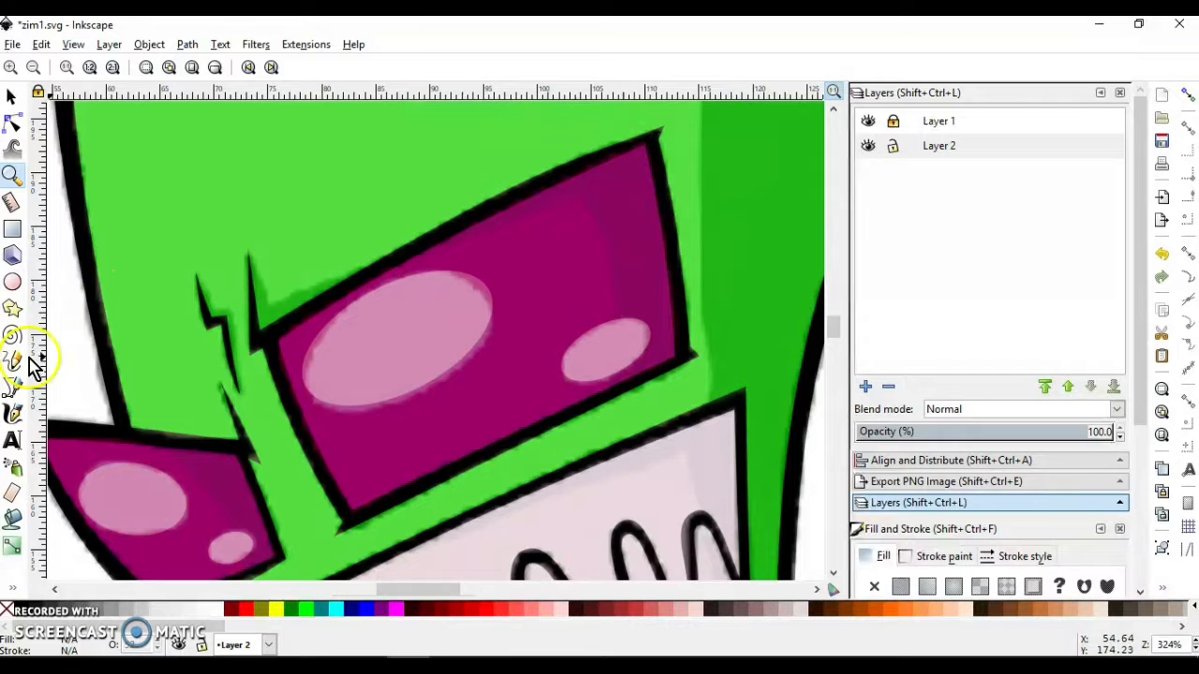
pyautogui.click(13, 391)
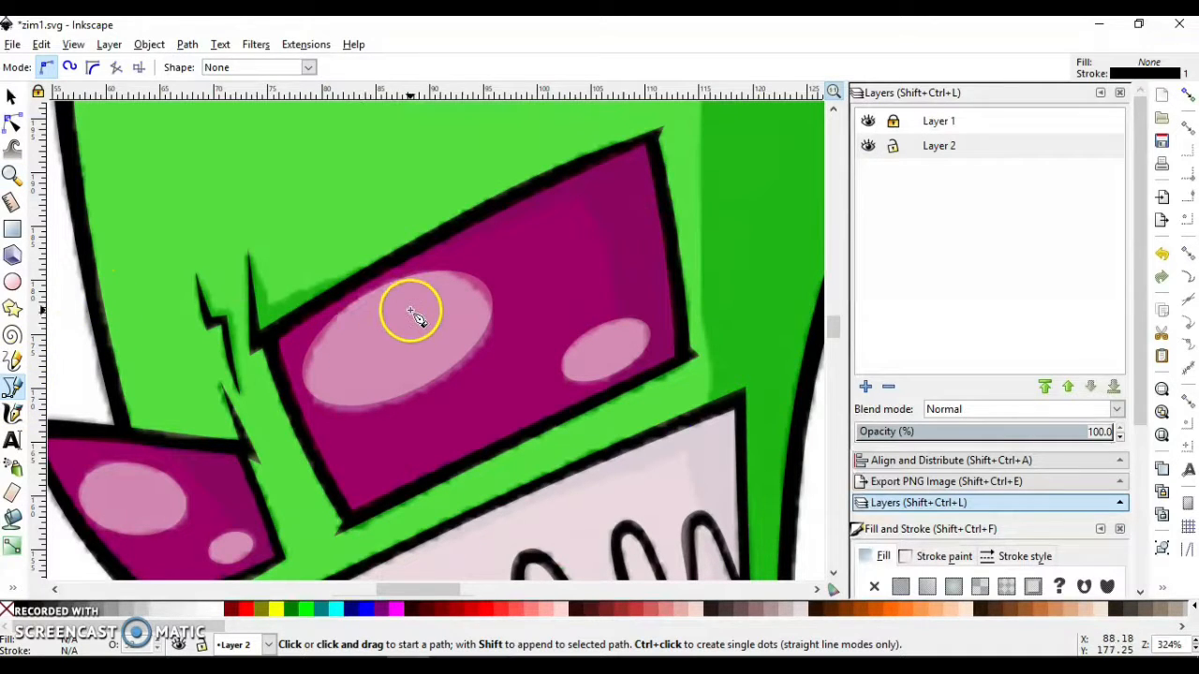
pyautogui.click(400, 260)
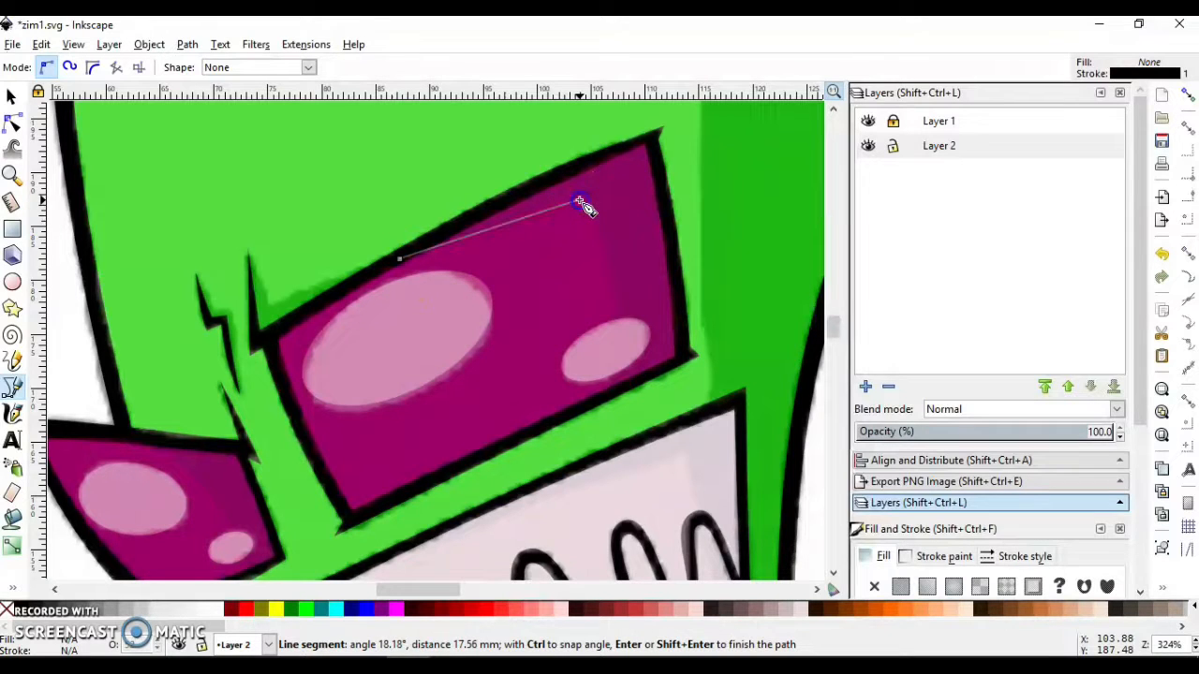
pyautogui.click(581, 203)
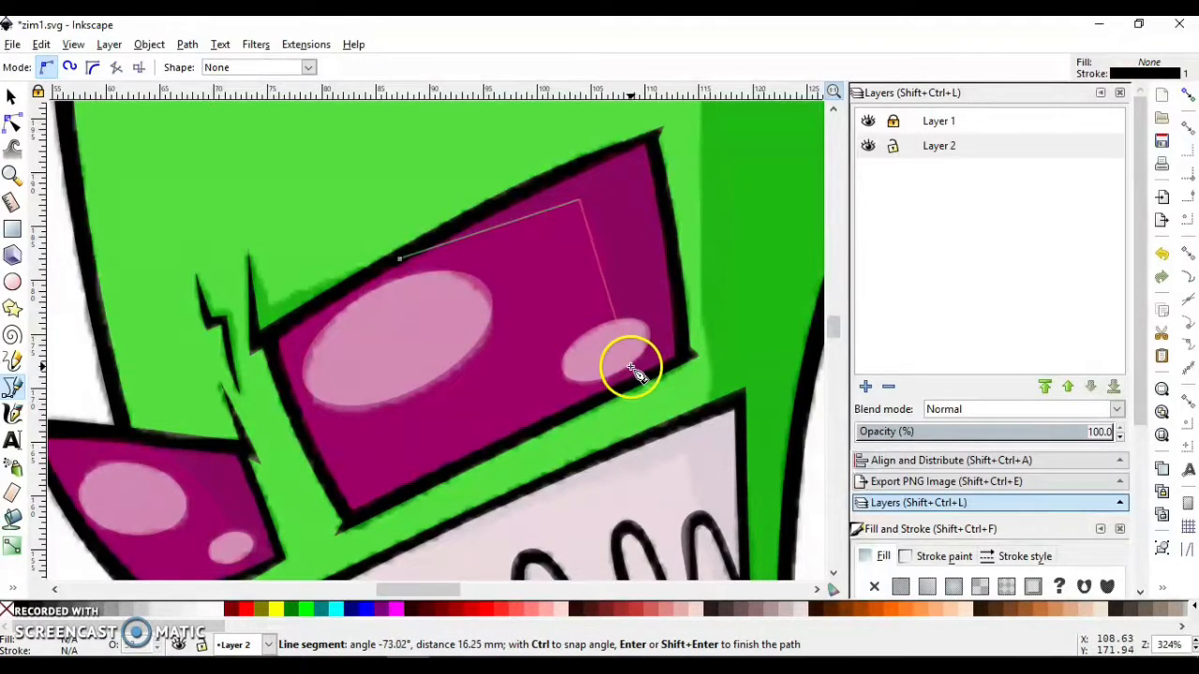
pyautogui.click(611, 401)
pyautogui.click(701, 361)
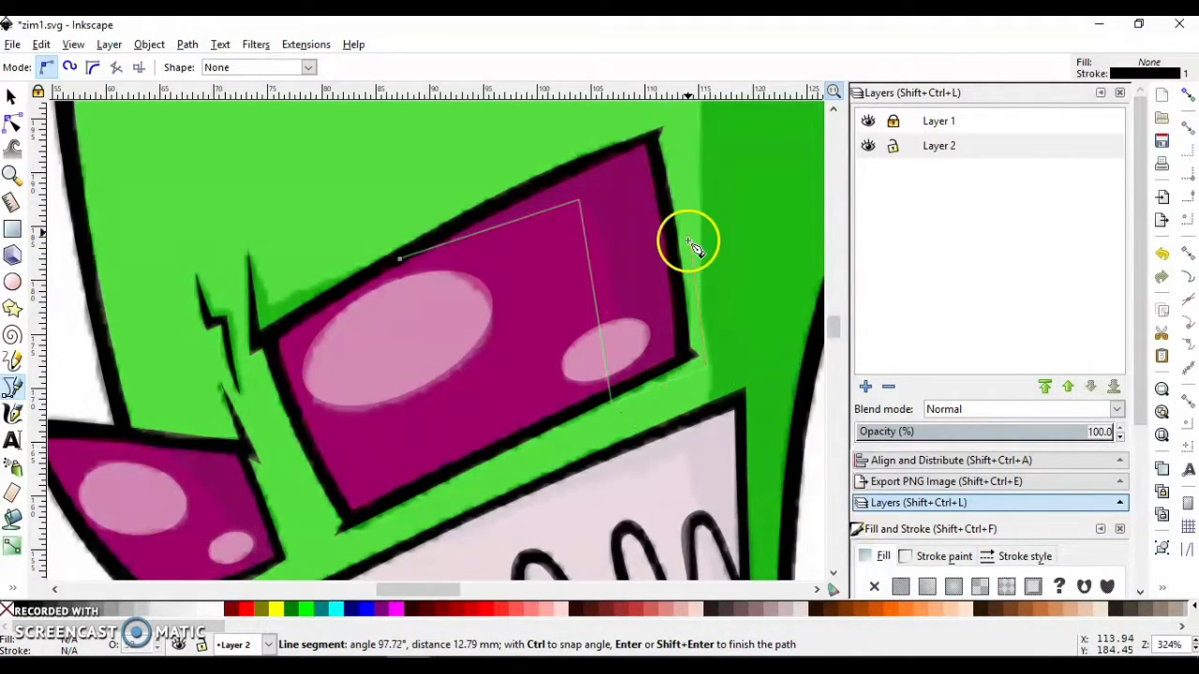
pyautogui.click(671, 117)
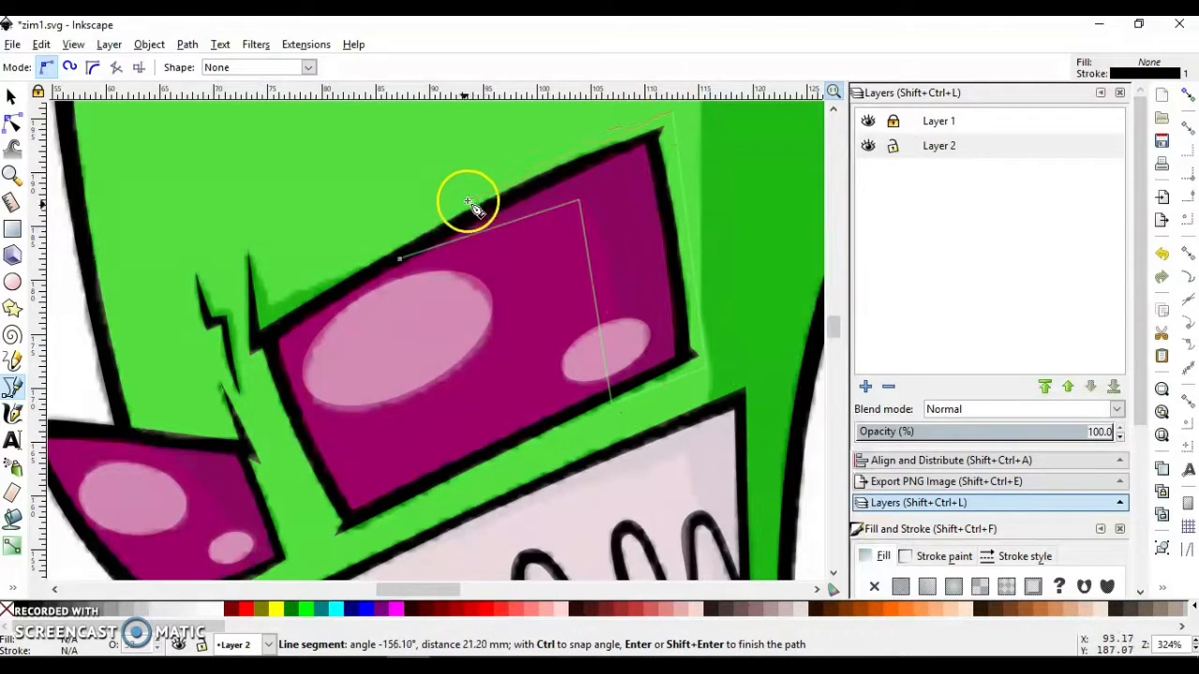
pyautogui.click(400, 260)
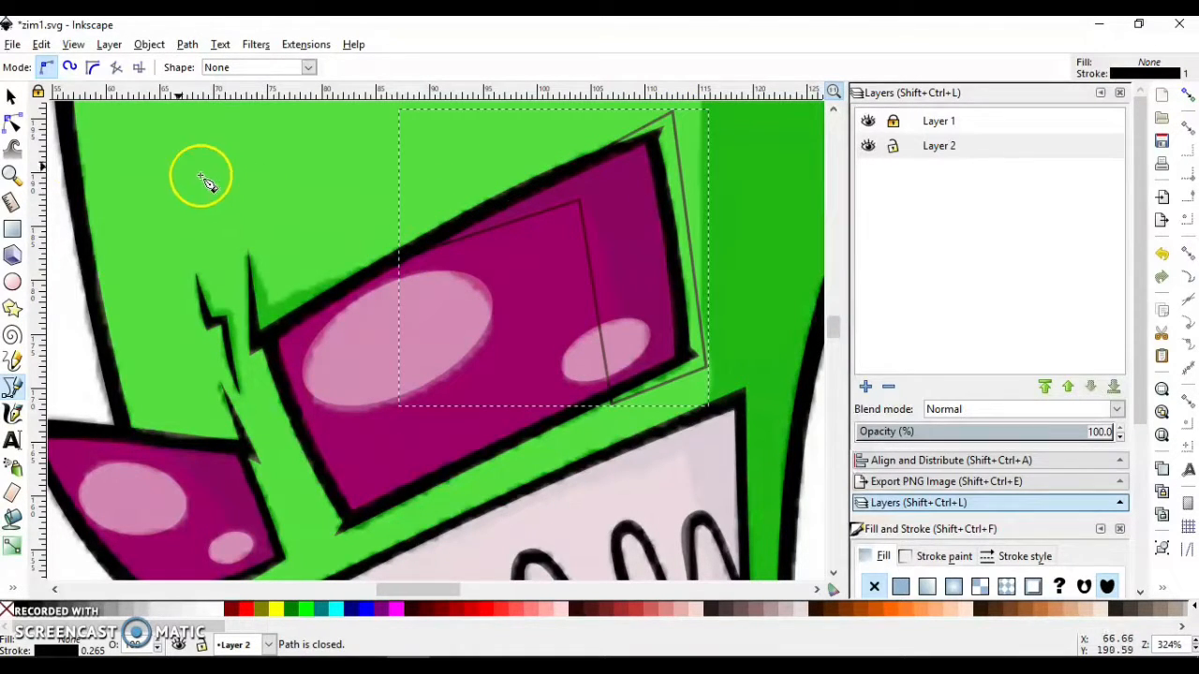
# Bend the inner edges of the shading path to follow the curve of the shadow in the large eye.
pyautogui.click(12, 123)
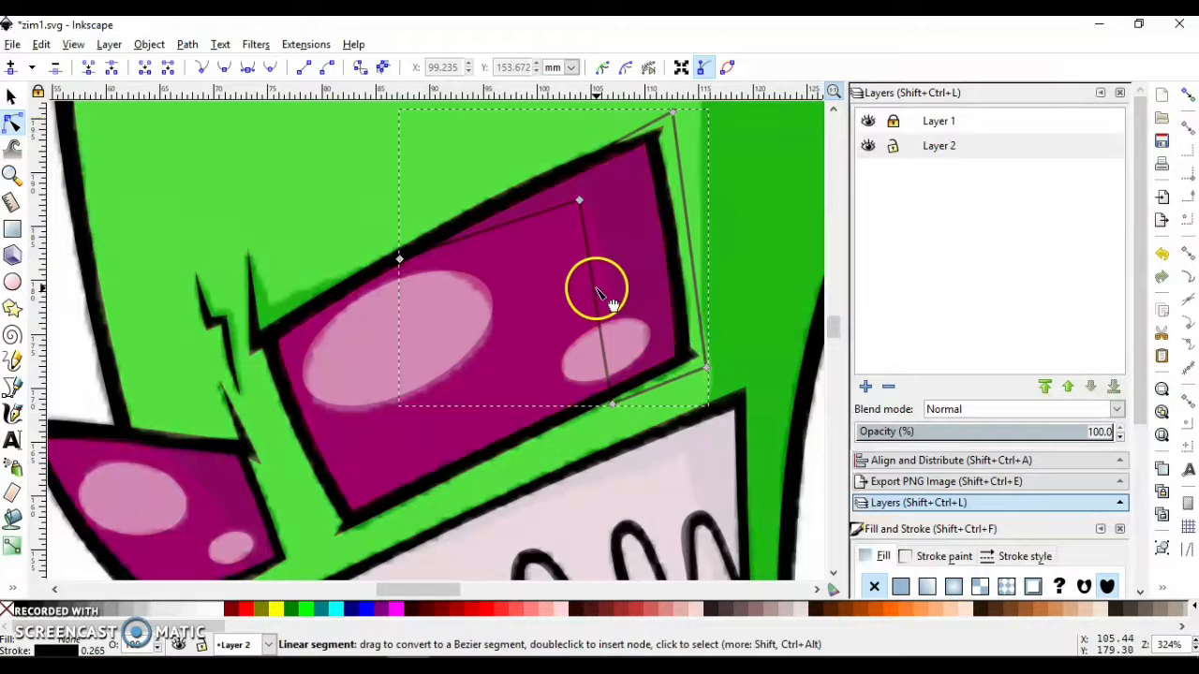
pyautogui.moveTo(594, 290); pyautogui.dragTo(613, 285)
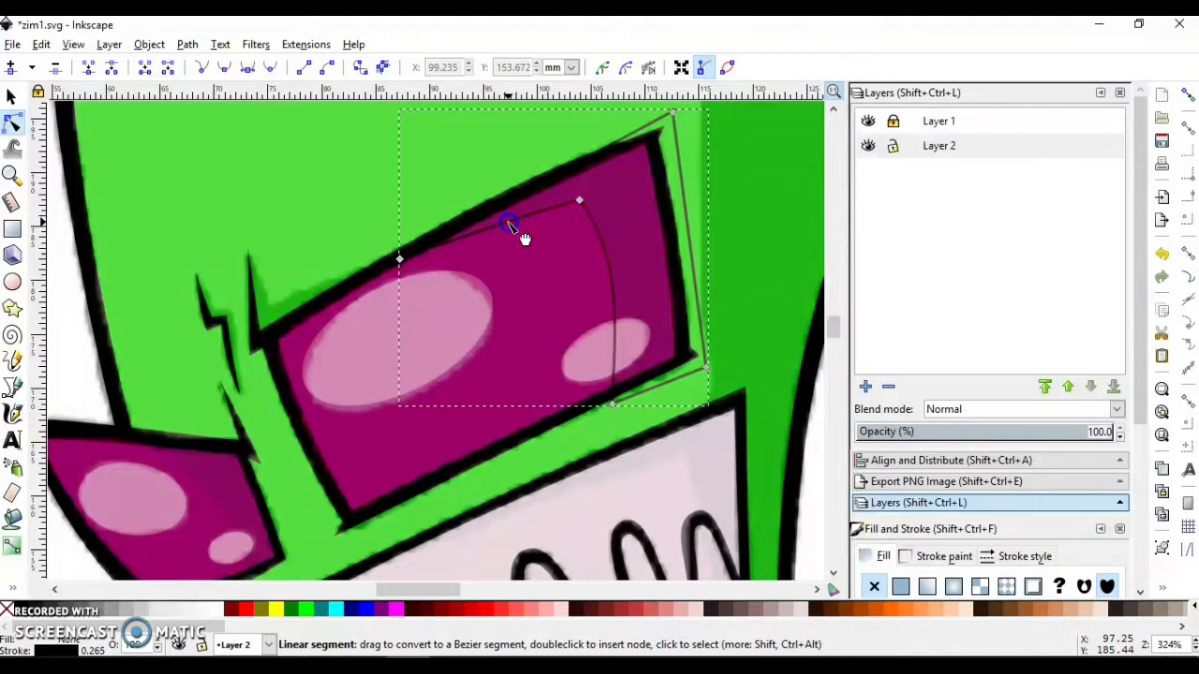
pyautogui.moveTo(509, 222); pyautogui.dragTo(508, 220)
# Fill the large eye's shading shape with black and hide Layer 1 with the reference image.
pyautogui.click(13, 96)
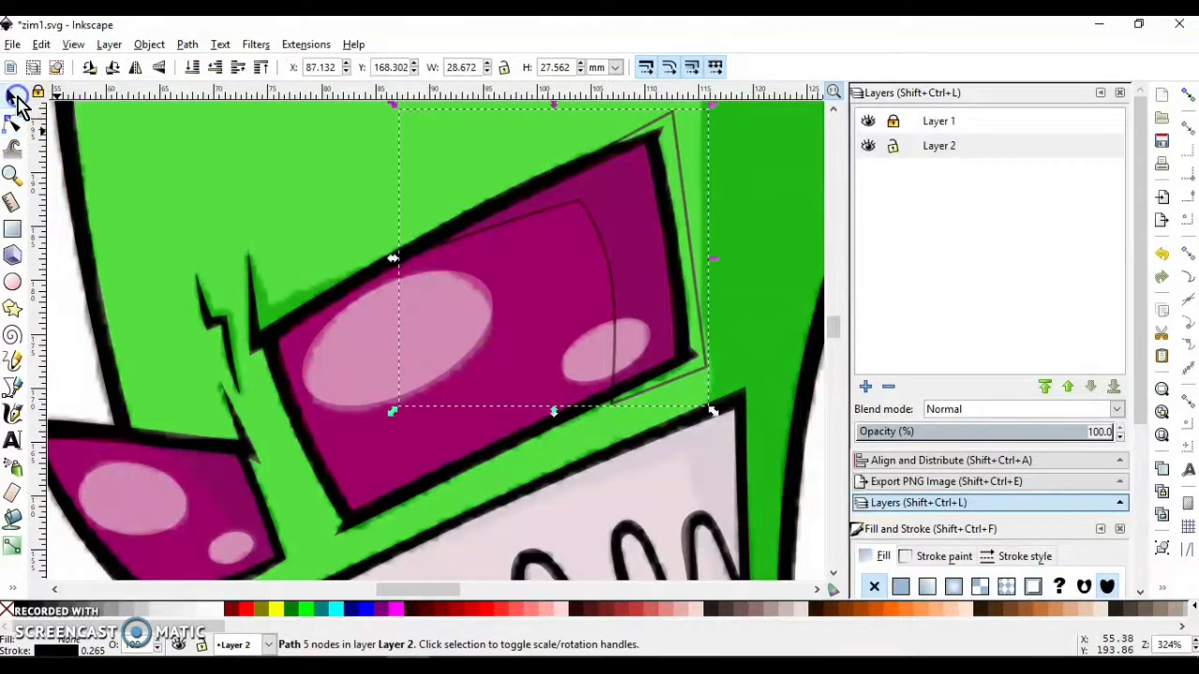
pyautogui.click(25, 618)
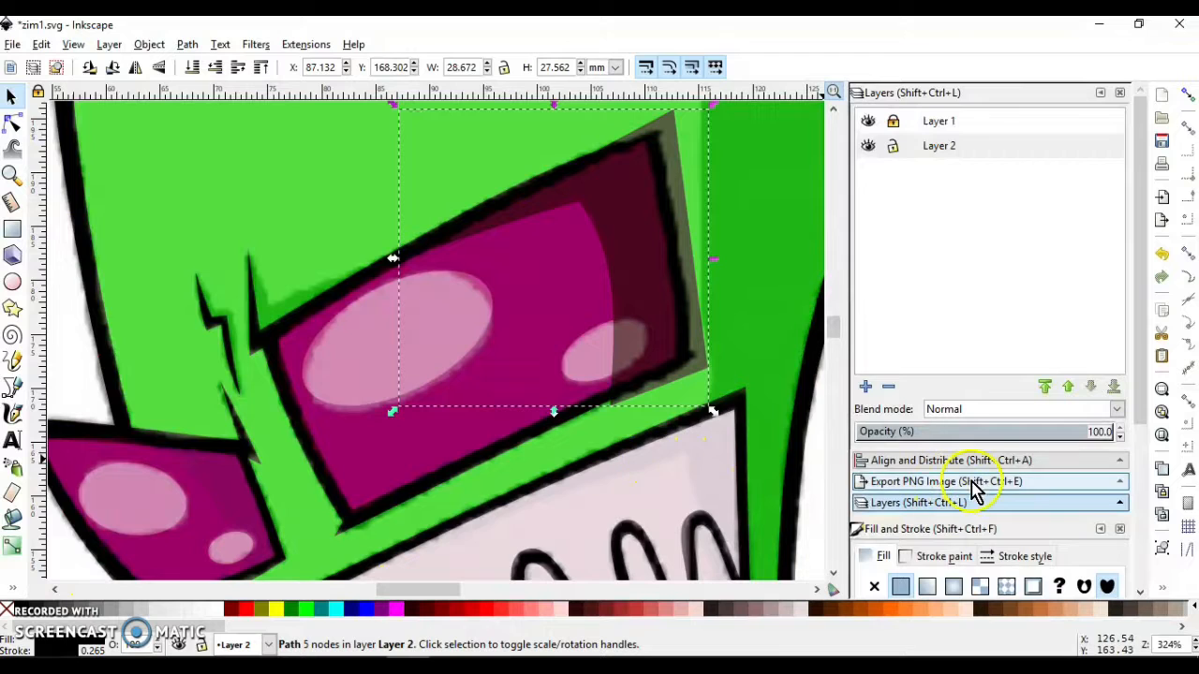
pyautogui.click(870, 124)
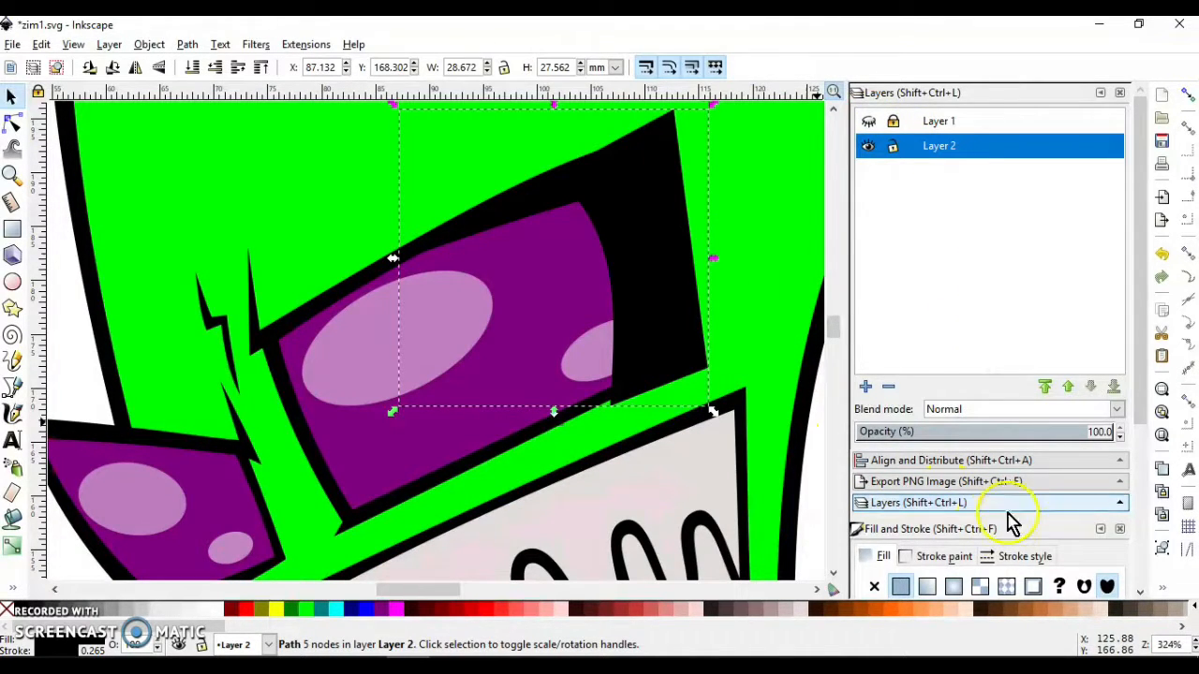
# Lower the opacity of the black shading shape to 27.7% and show Layer 1 again.
pyautogui.scroll(-3, 1137, 441)
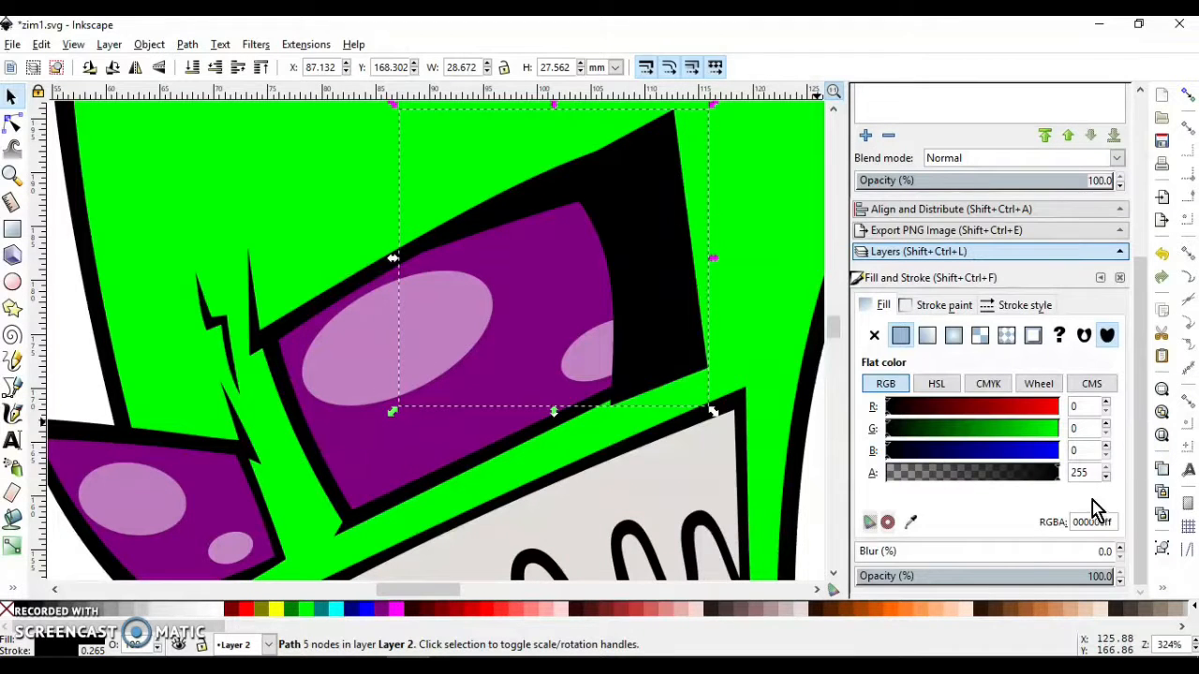
pyautogui.click(991, 576)
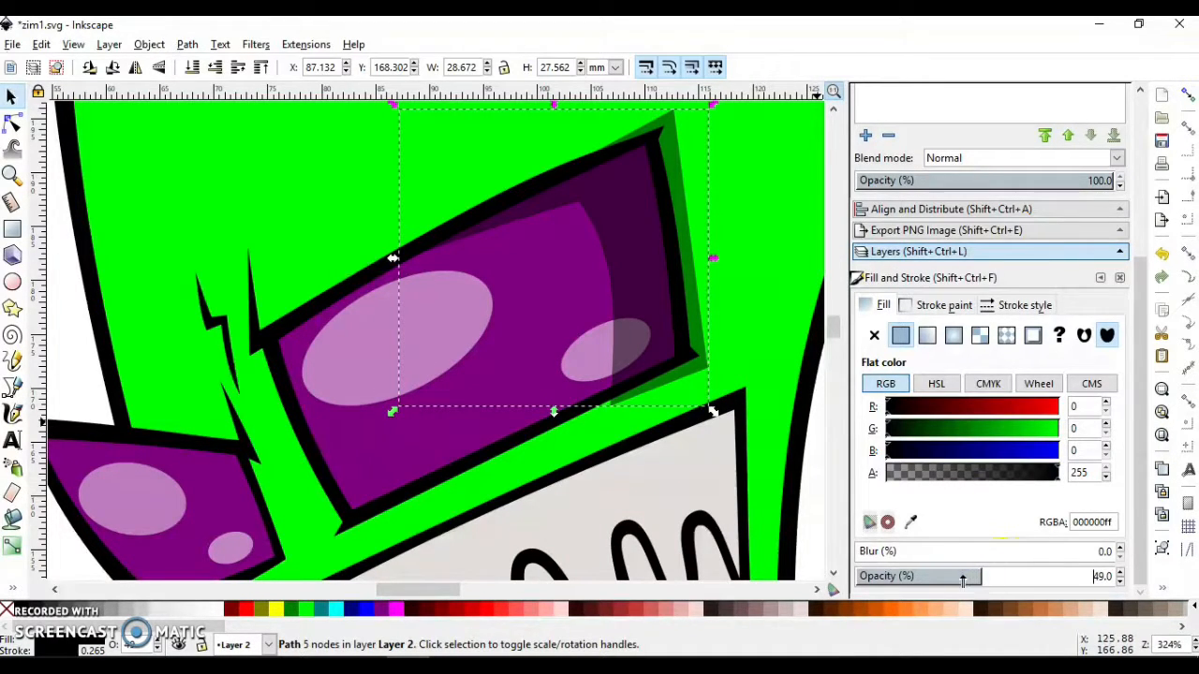
pyautogui.moveTo(963, 581); pyautogui.dragTo(940, 577)
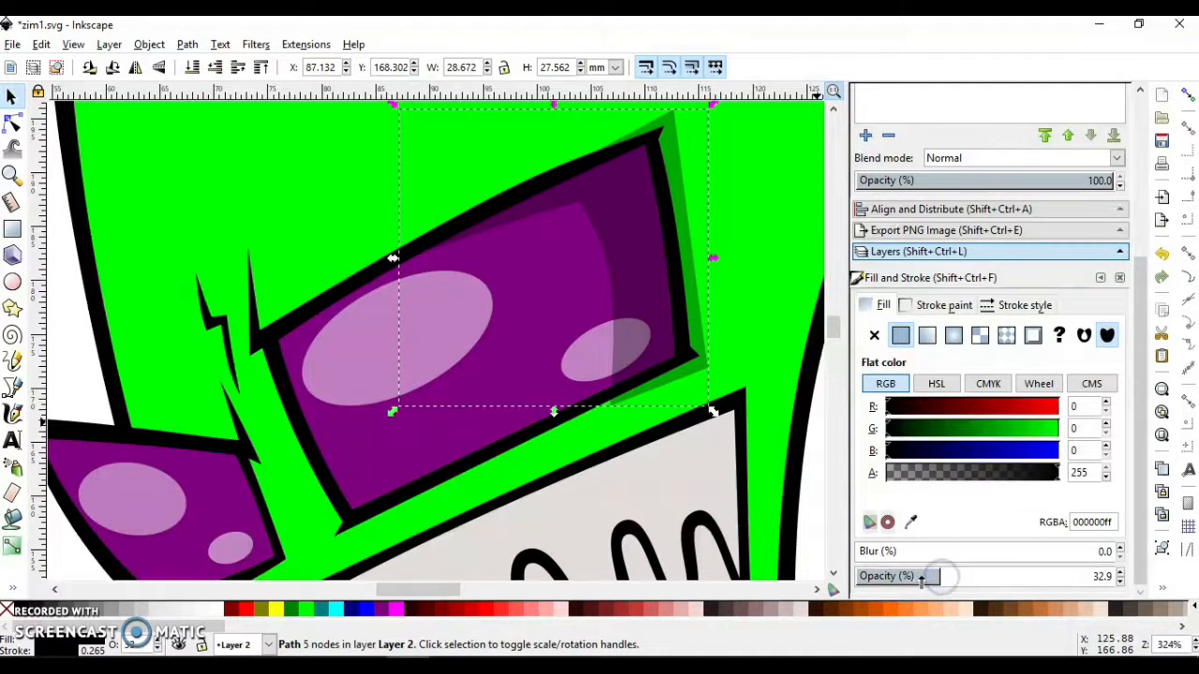
pyautogui.click(922, 577)
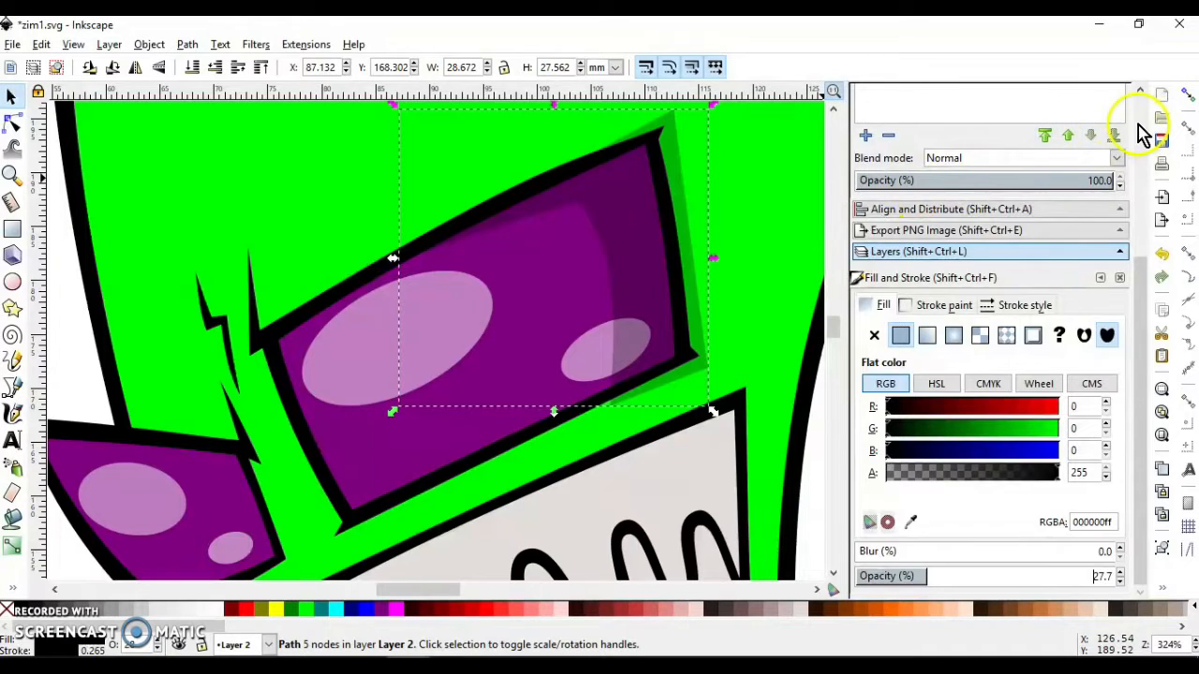
pyautogui.scroll(5, 1143, 134)
pyautogui.click(867, 121)
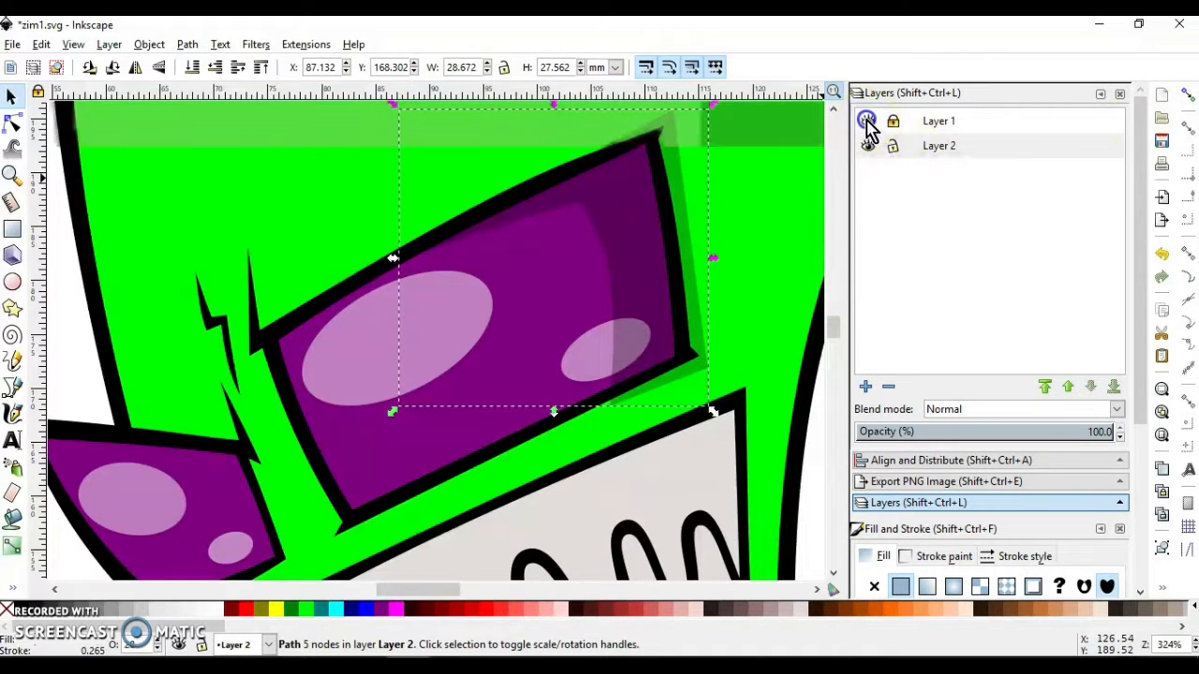
# Hide Layer 1 with the reference image and duplicate the large eye's dark shading shape.
pyautogui.click(869, 120)
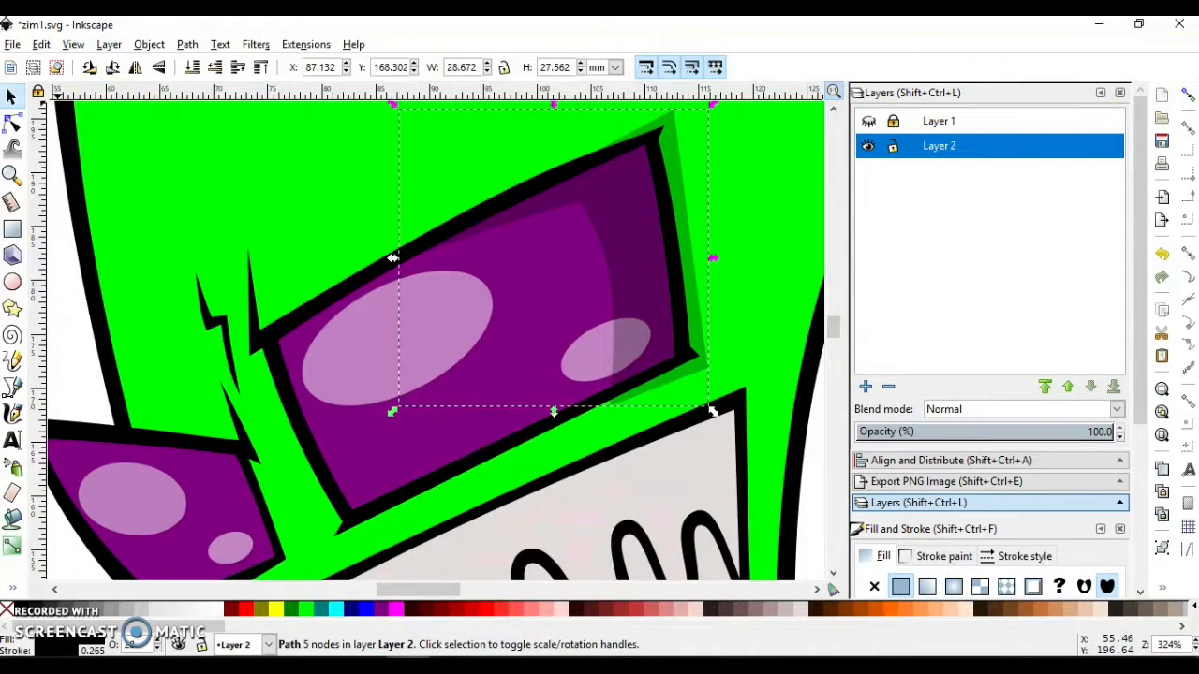
pyautogui.click(11, 101)
pyautogui.click(68, 343)
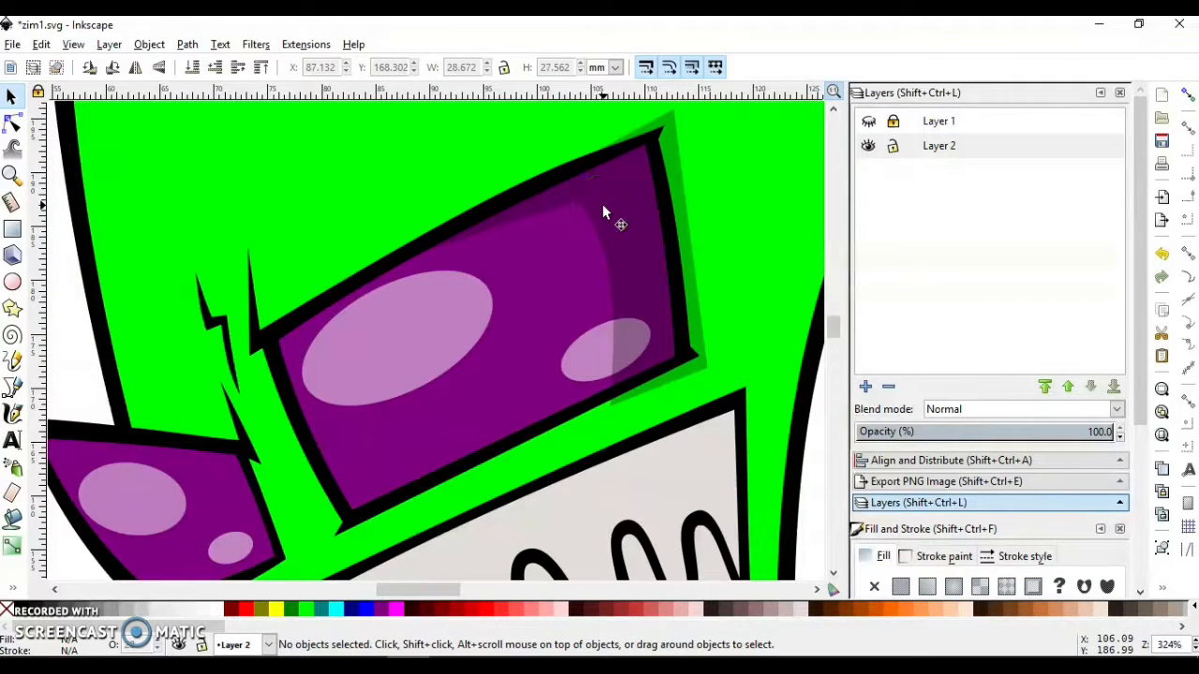
pyautogui.click(717, 247)
pyautogui.click(636, 212)
pyautogui.rightClick(630, 201)
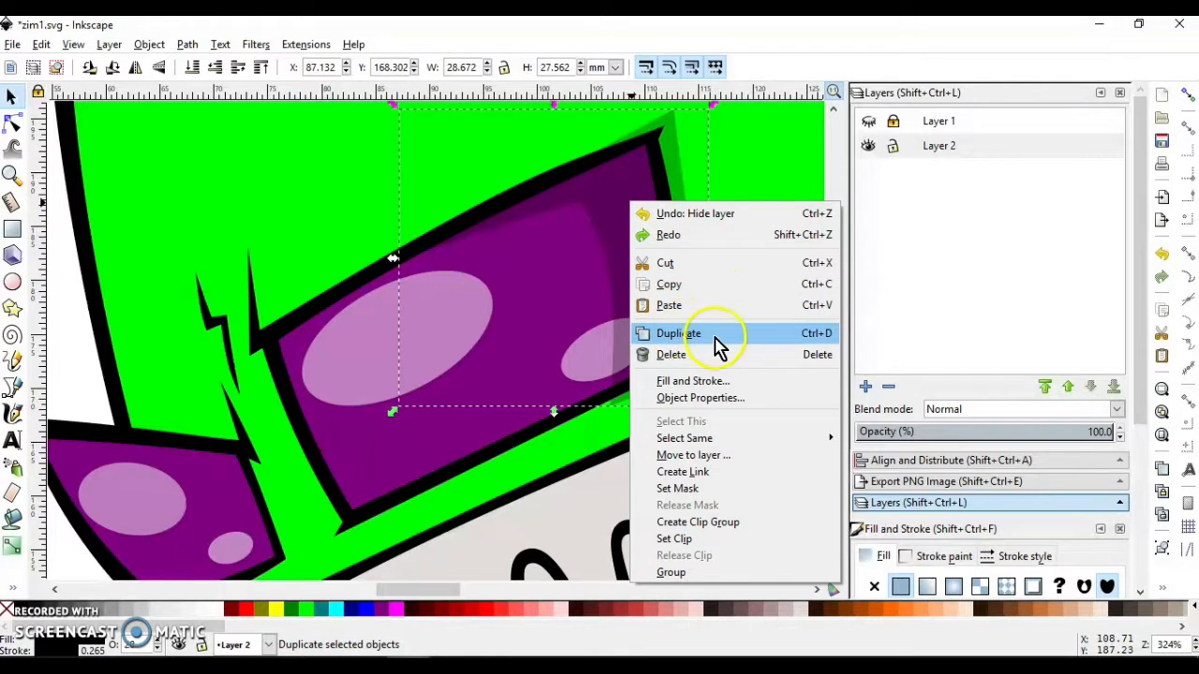
pyautogui.click(711, 342)
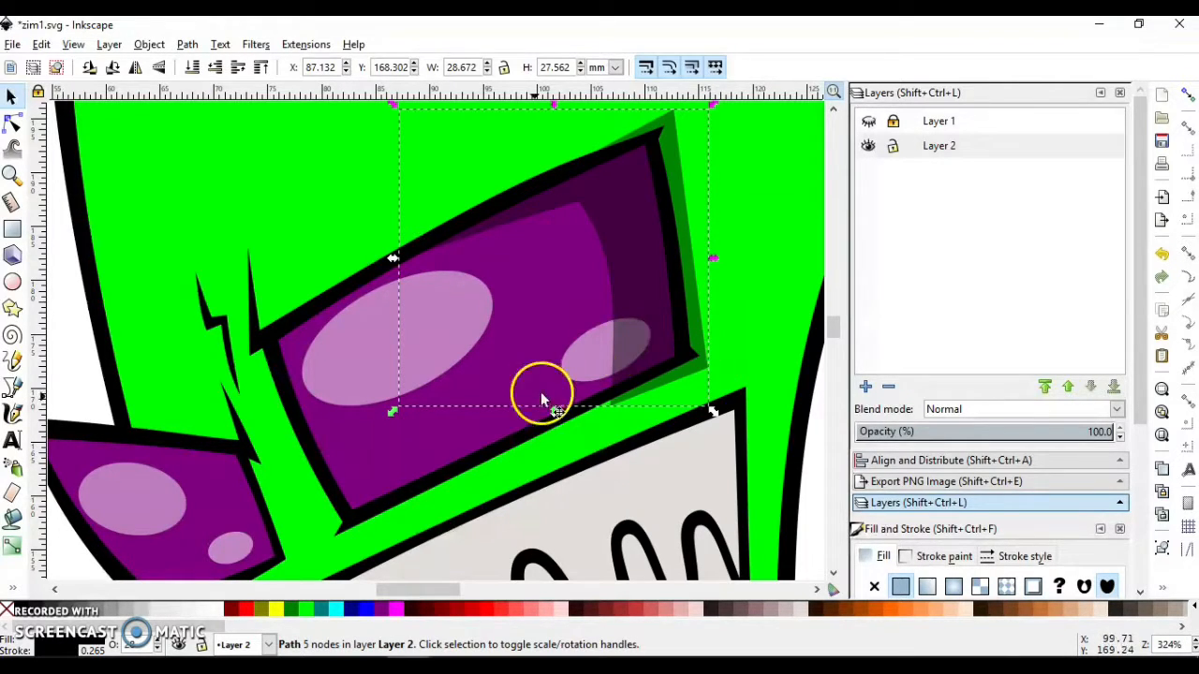
# Duplicate the large eye's purple shape.
pyautogui.keyDown('shift'); pyautogui.click(436, 432); pyautogui.keyUp('shift')
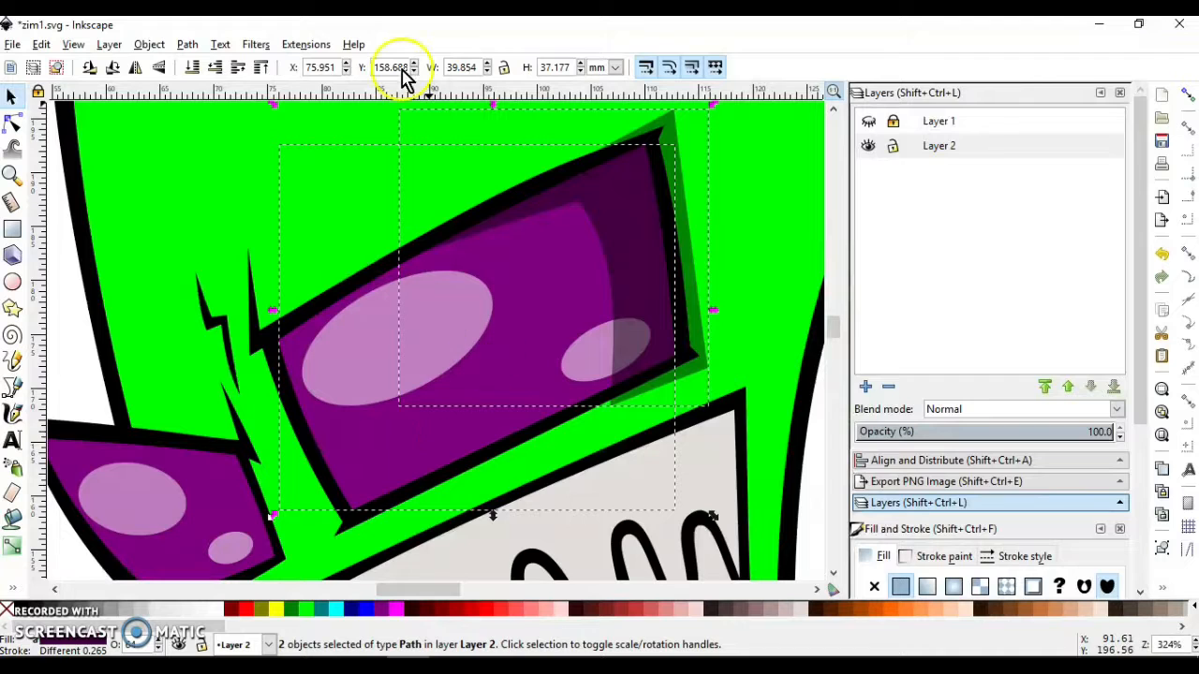
pyautogui.click(79, 325)
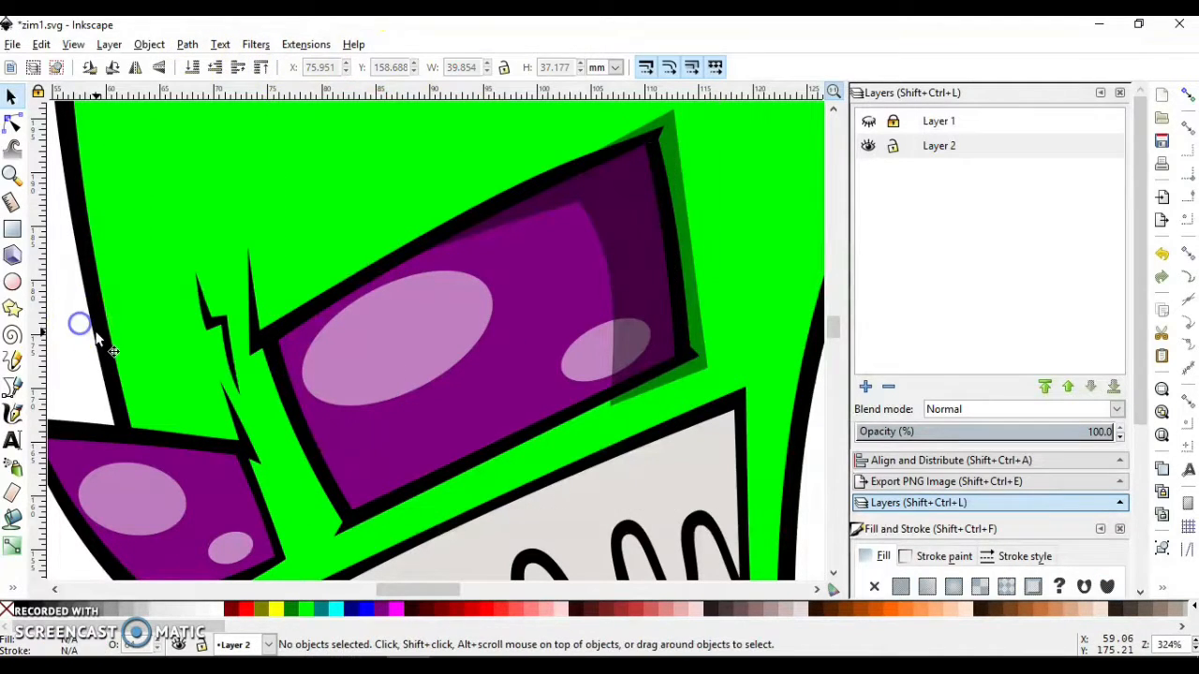
pyautogui.click(415, 420)
pyautogui.rightClick(417, 424)
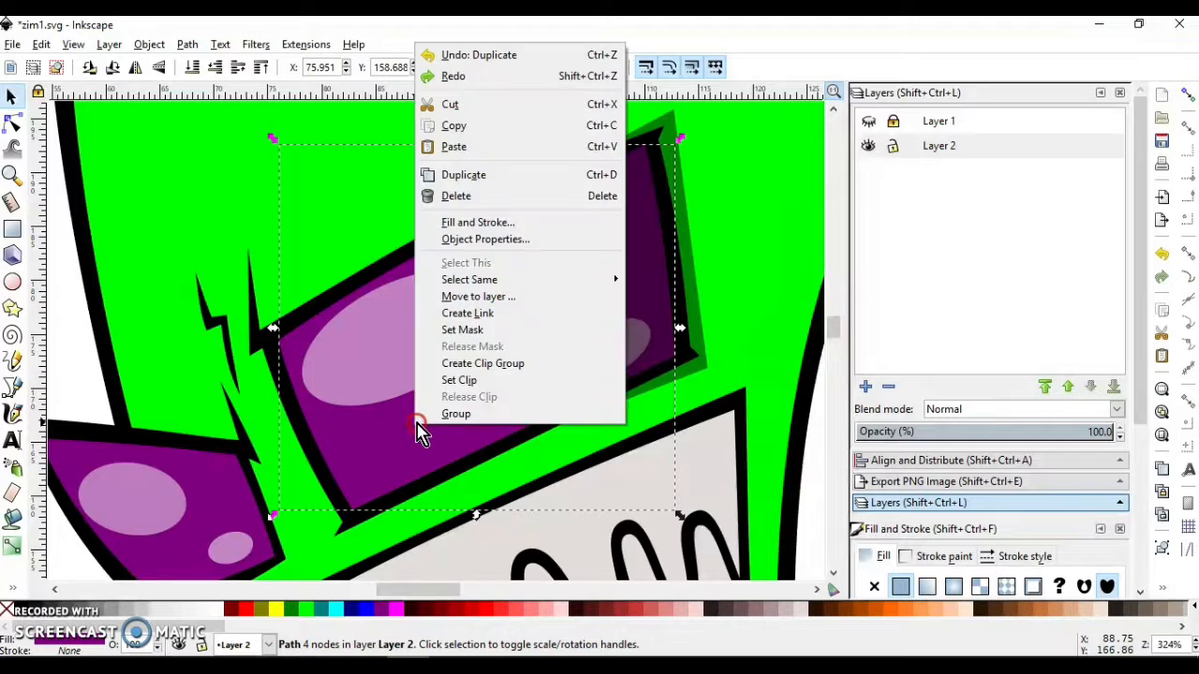
pyautogui.click(485, 176)
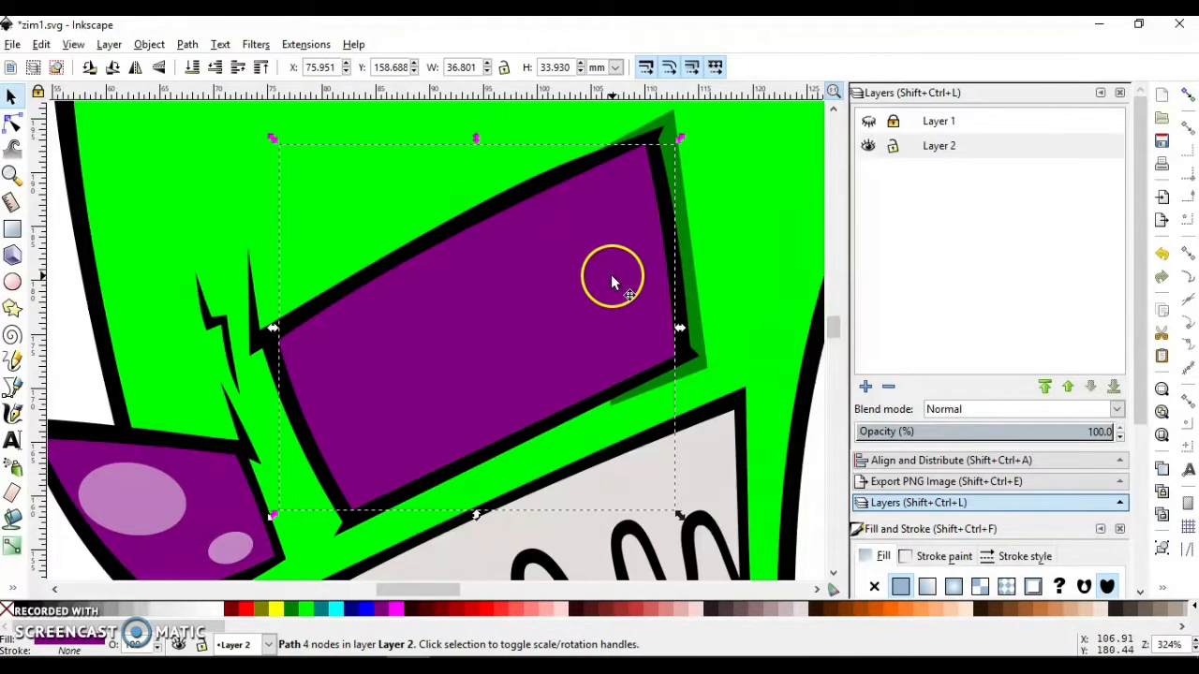
# Intersect one copy of the shading shape with the duplicated purple shape to trim the shading to the large eye.
pyautogui.click(668, 114)
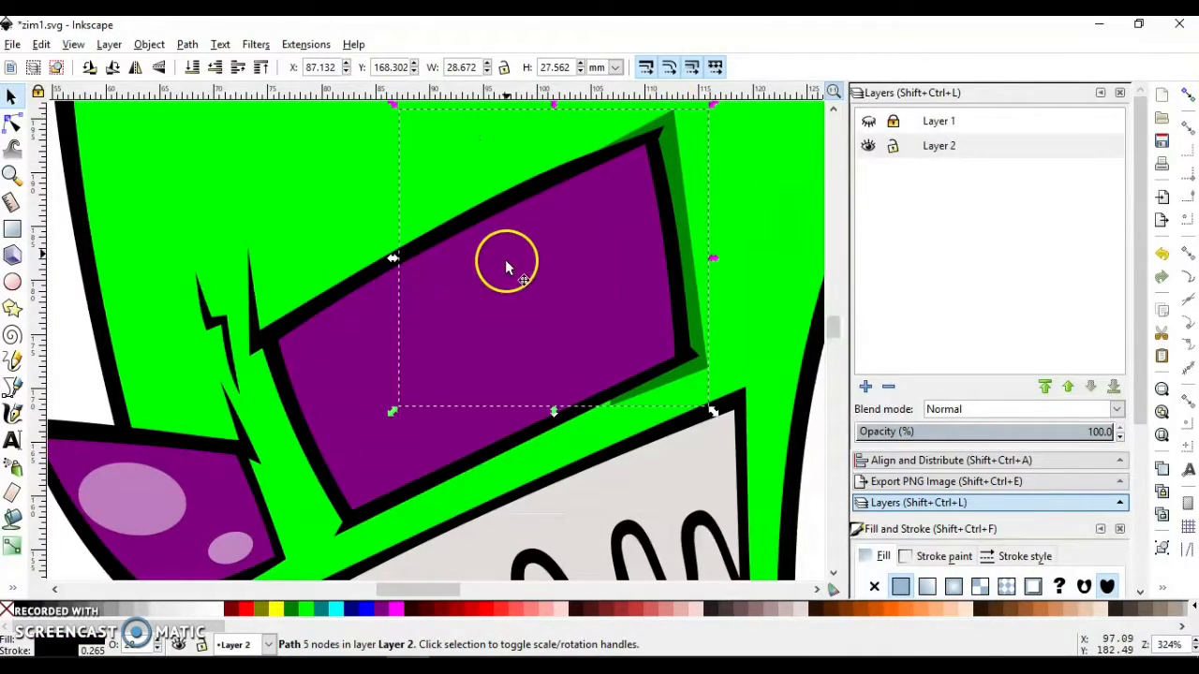
pyautogui.keyDown('shift'); pyautogui.click(330, 335); pyautogui.keyUp('shift')
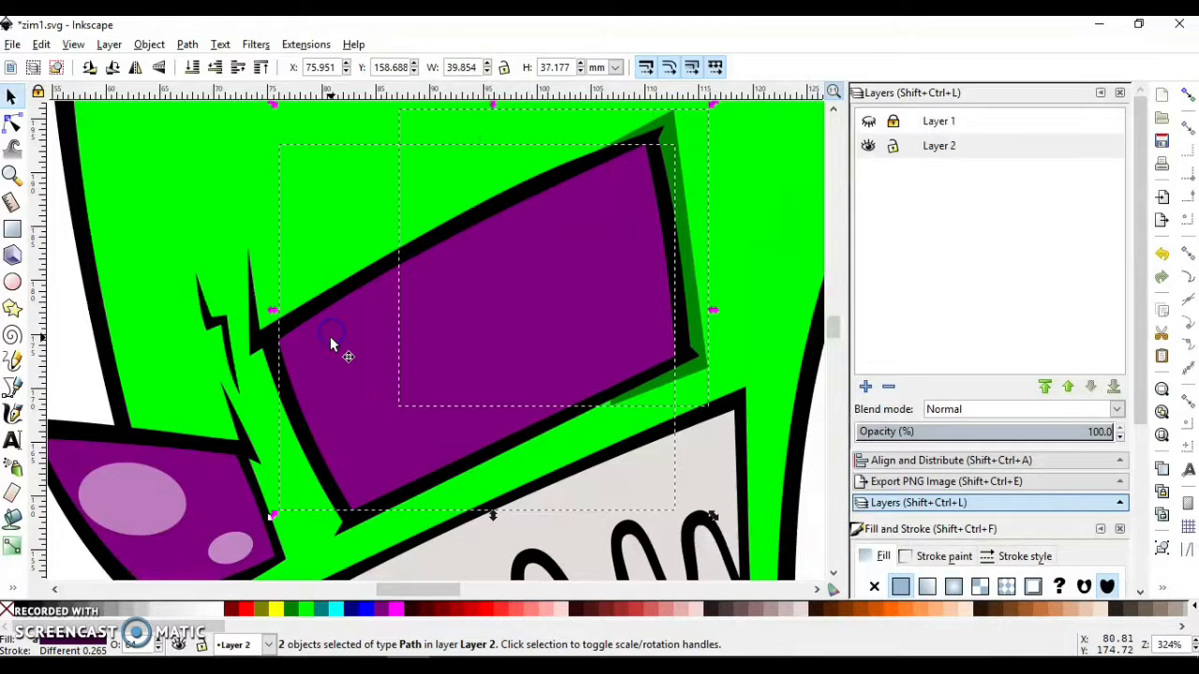
pyautogui.click(188, 44)
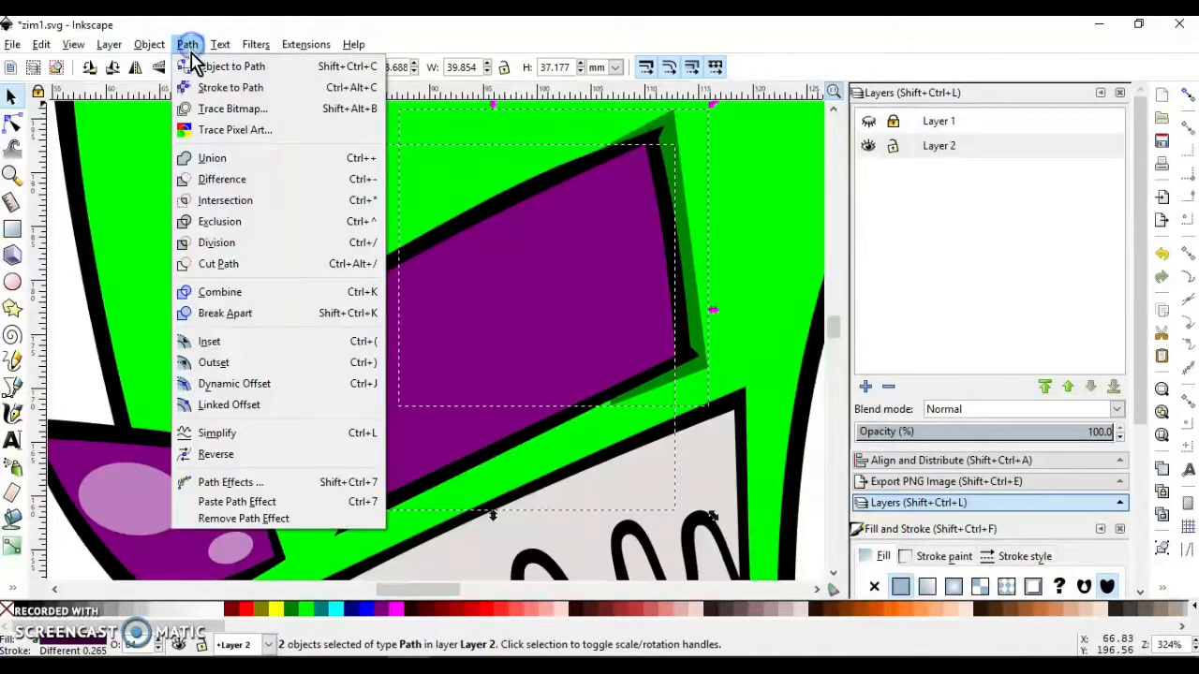
pyautogui.click(235, 199)
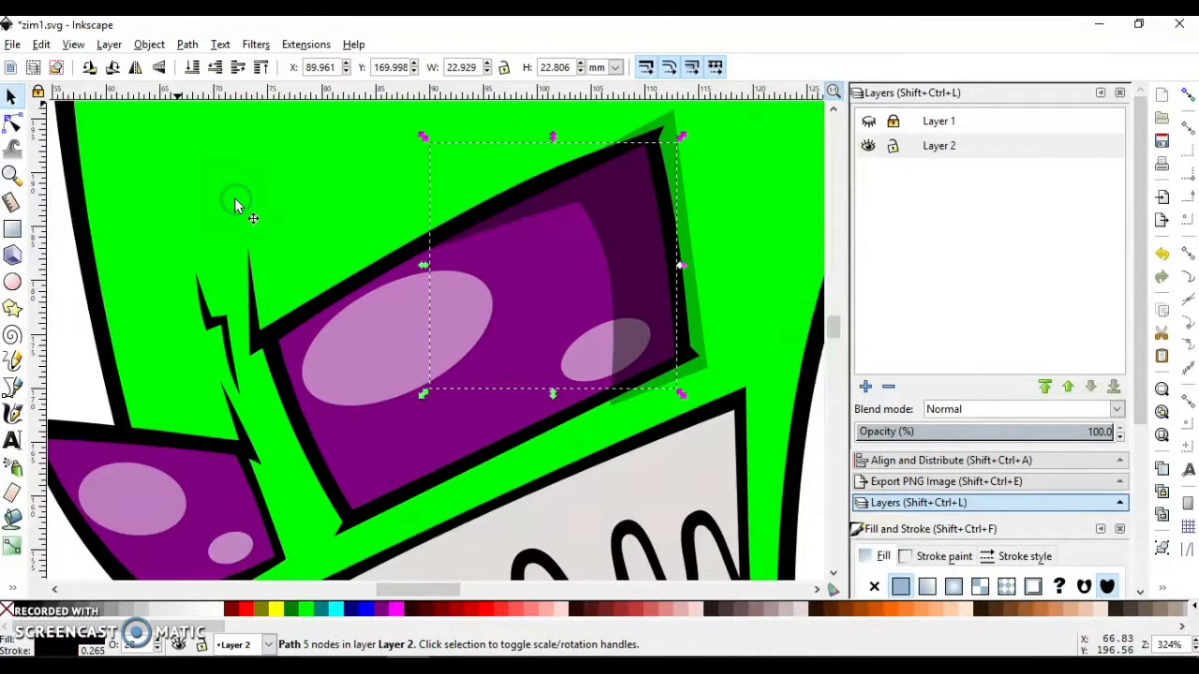
pyautogui.click(66, 348)
# Delete the leftover untrimmed shading shape that extends past the large eye's outline.
pyautogui.moveTo(674, 150); pyautogui.dragTo(771, 185)
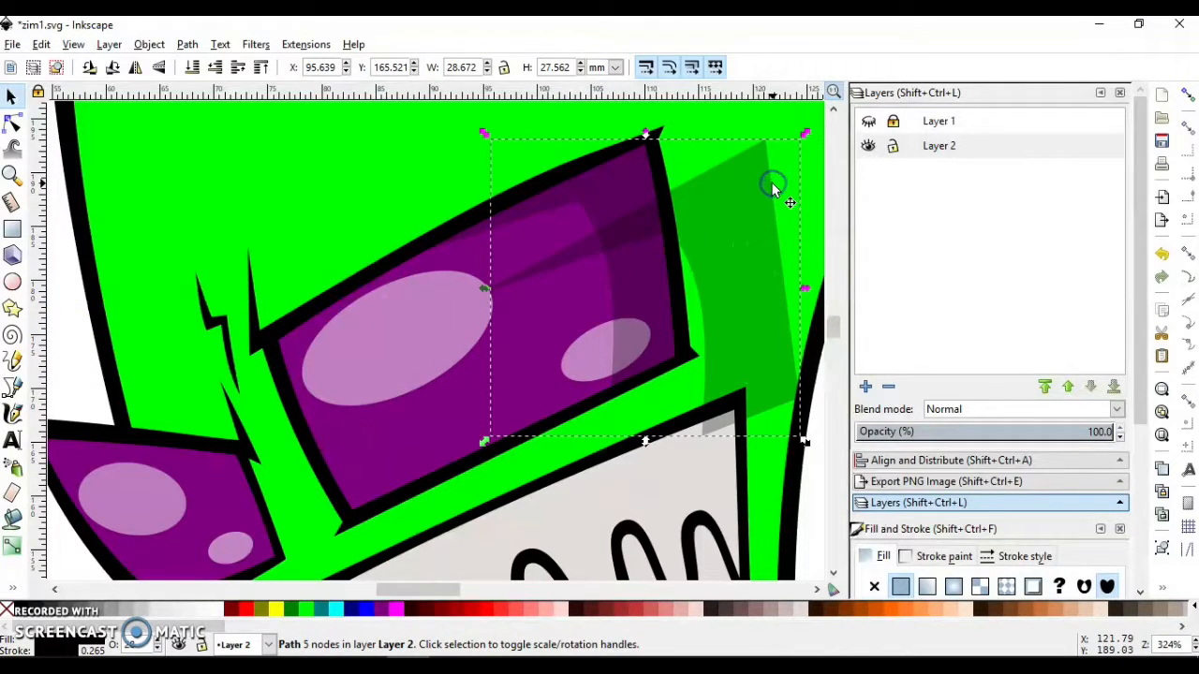
pyautogui.press('Delete')
pyautogui.click(729, 232)
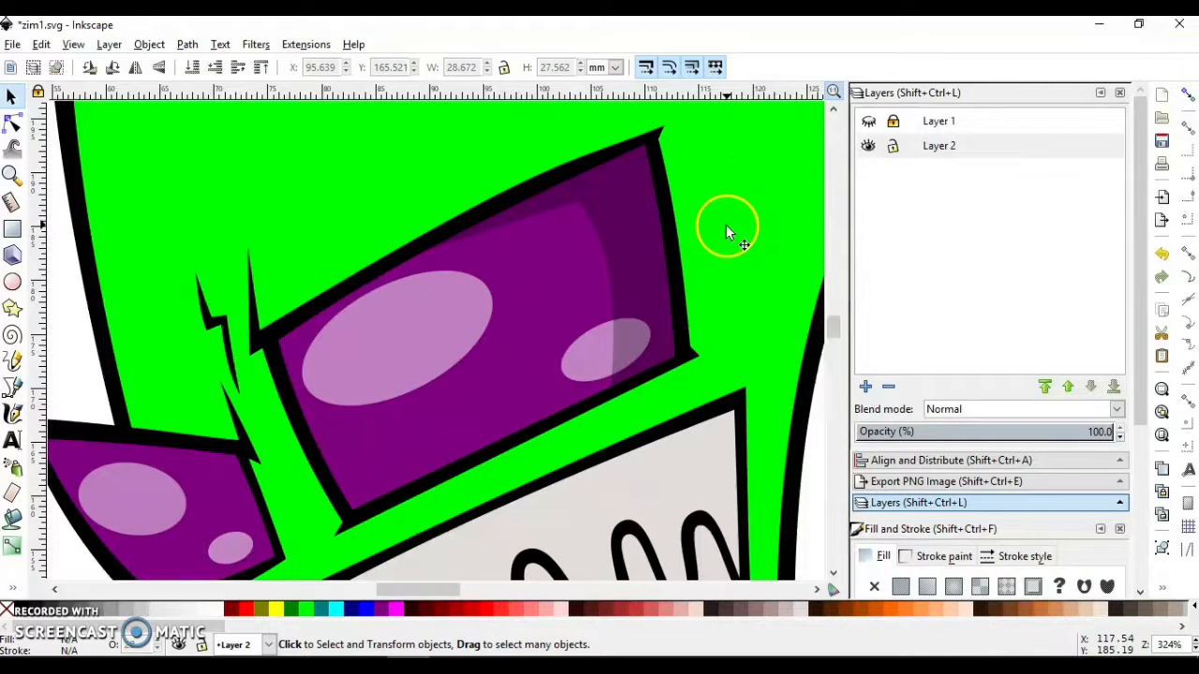
# Try the Difference operation between the large eye's small highlight ellipse and the trimmed shading, with the shading on top, and undo it.
pyautogui.click(587, 347)
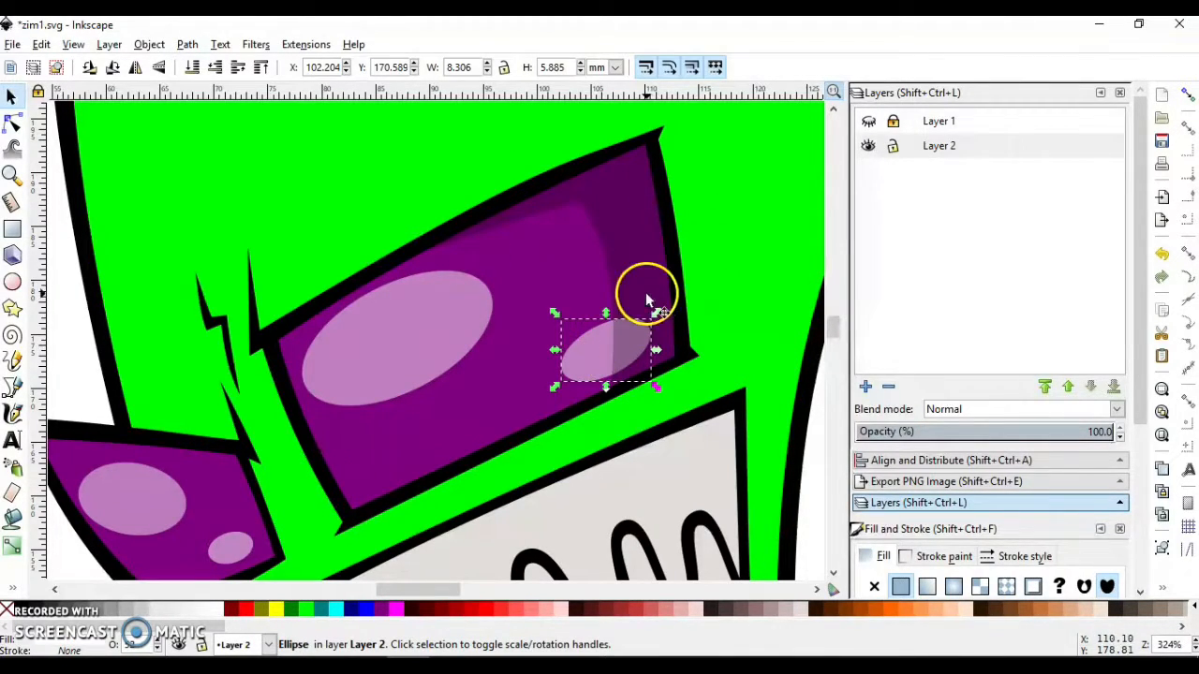
pyautogui.press('capslock')
pyautogui.keyDown('shift'); pyautogui.click(620, 249); pyautogui.keyUp('shift')
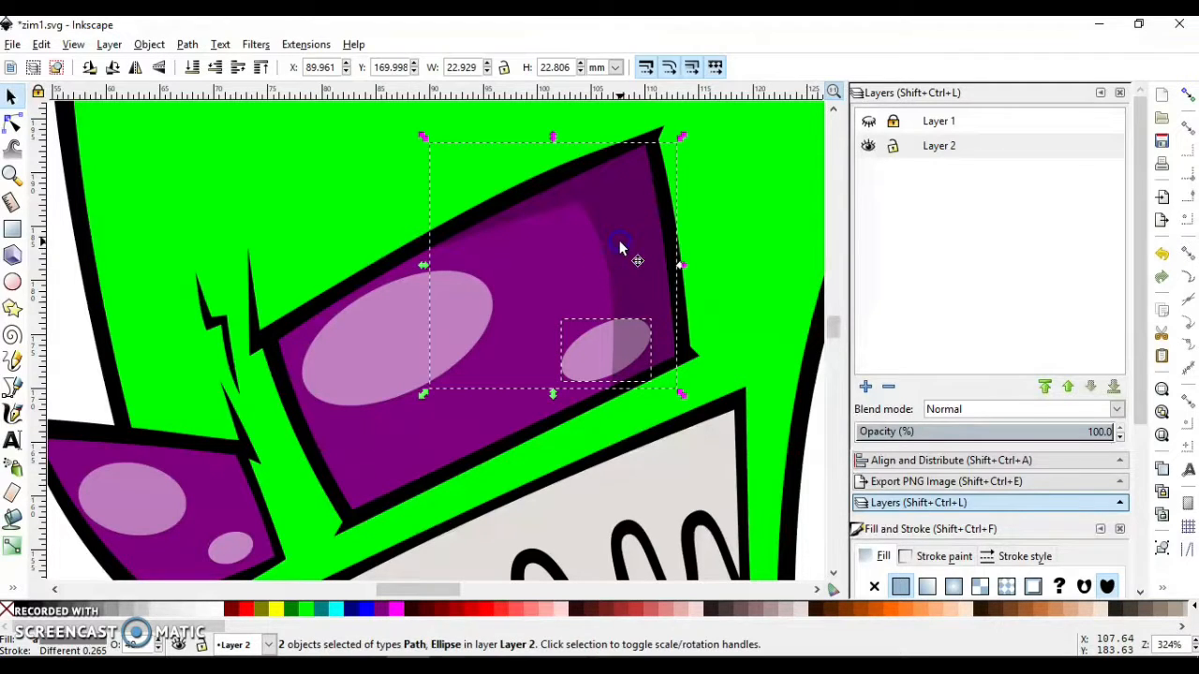
pyautogui.press('capslock')
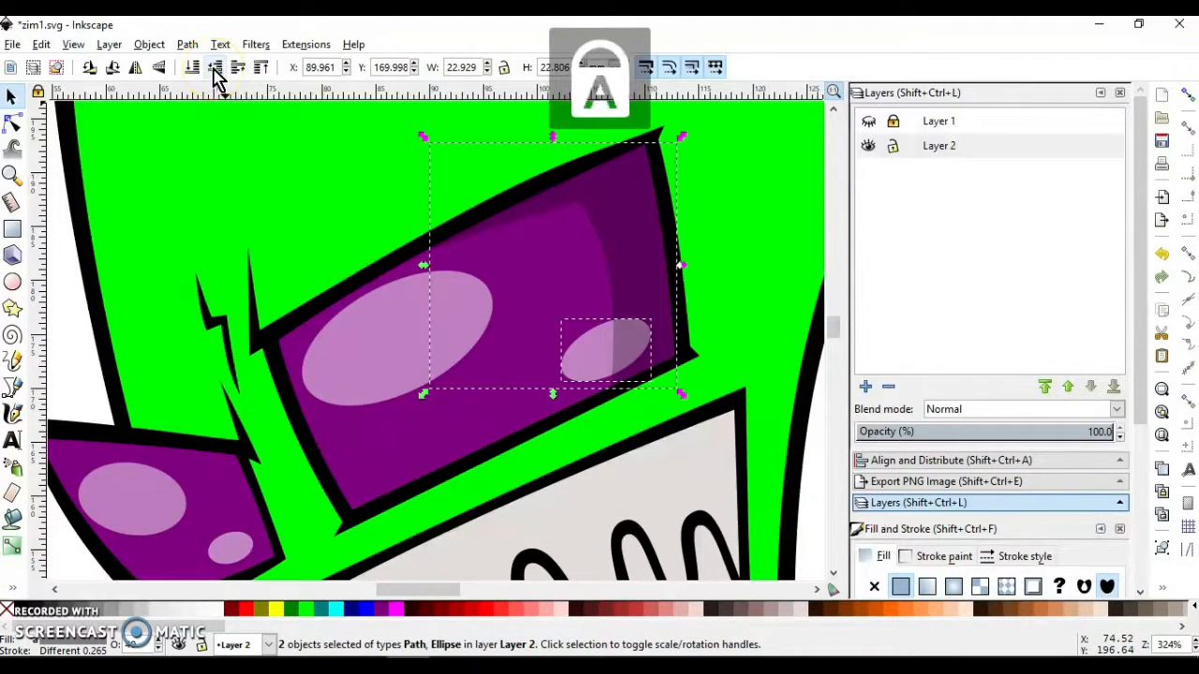
pyautogui.click(189, 45)
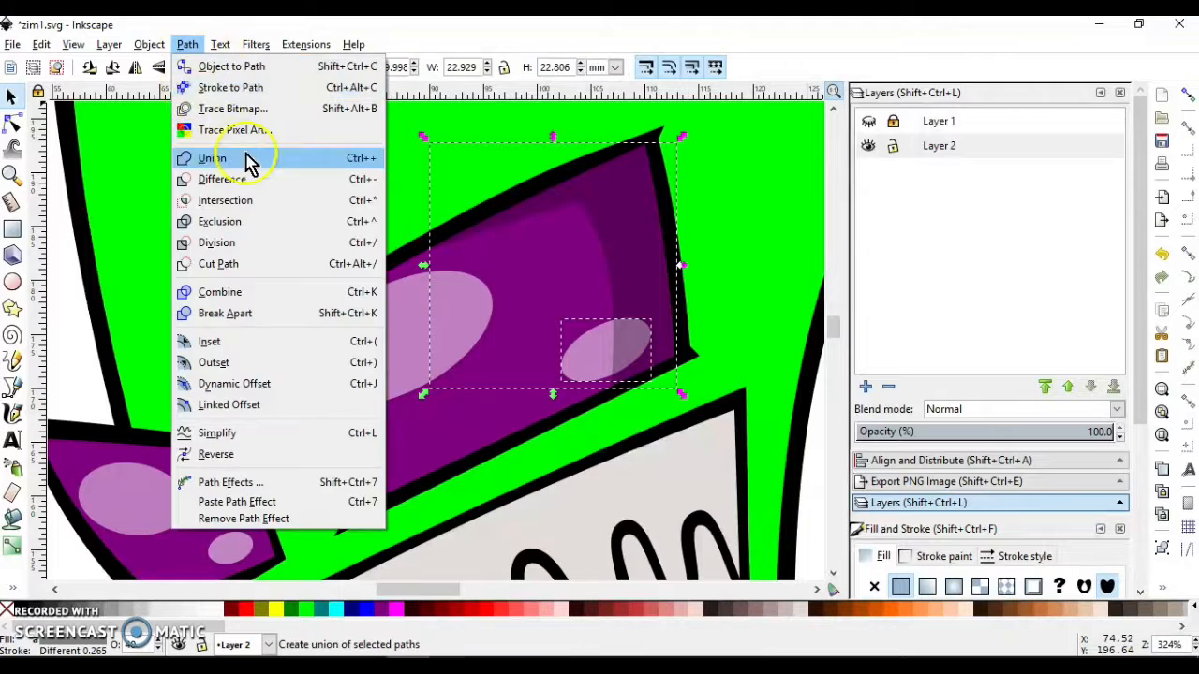
pyautogui.click(259, 181)
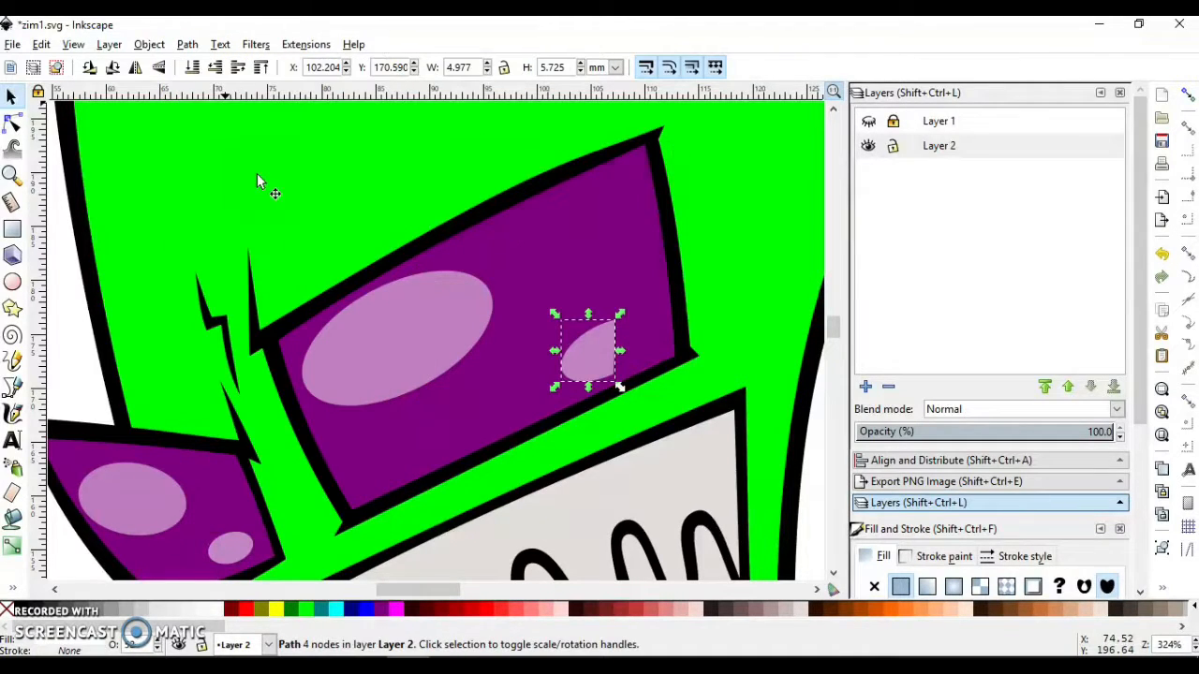
pyautogui.hotkey('ctrl', 'z')
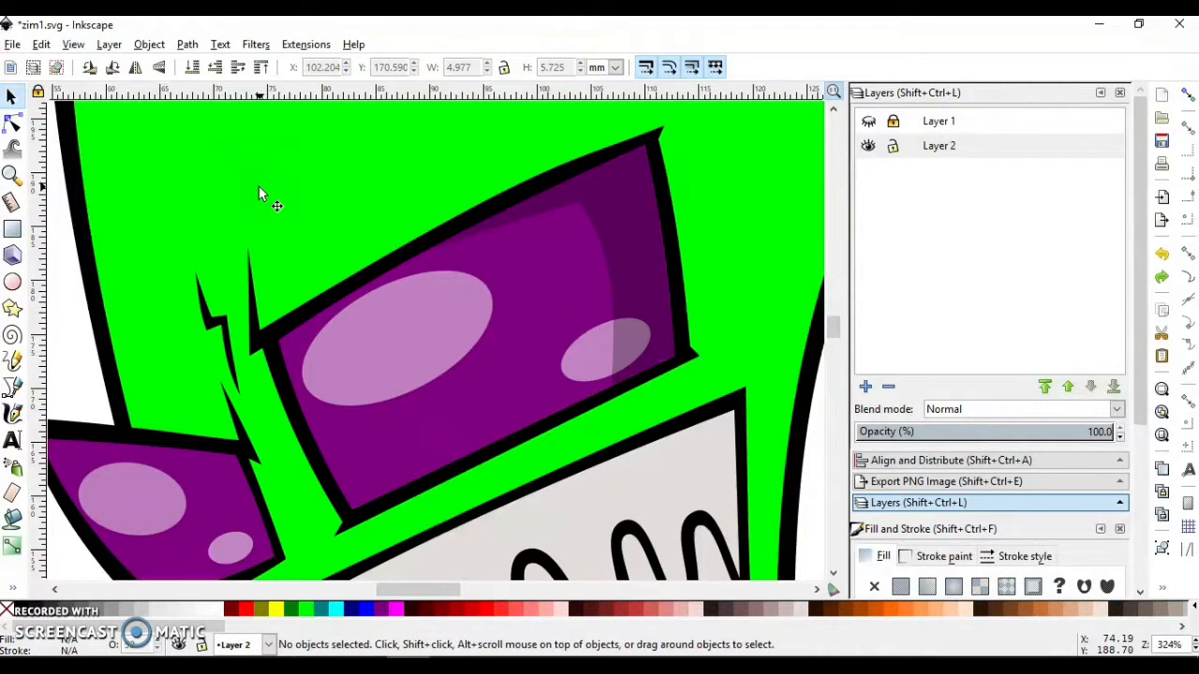
pyautogui.click(588, 358)
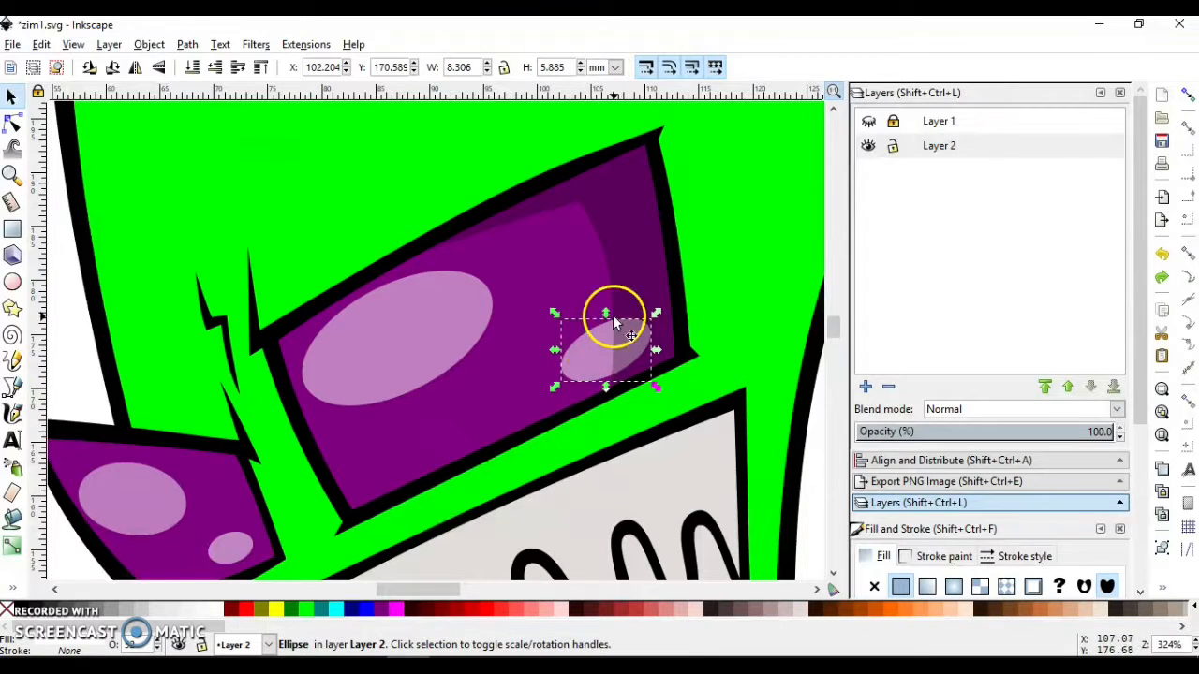
pyautogui.keyDown('shift'); pyautogui.click(616, 246); pyautogui.keyUp('shift')
pyautogui.click(187, 45)
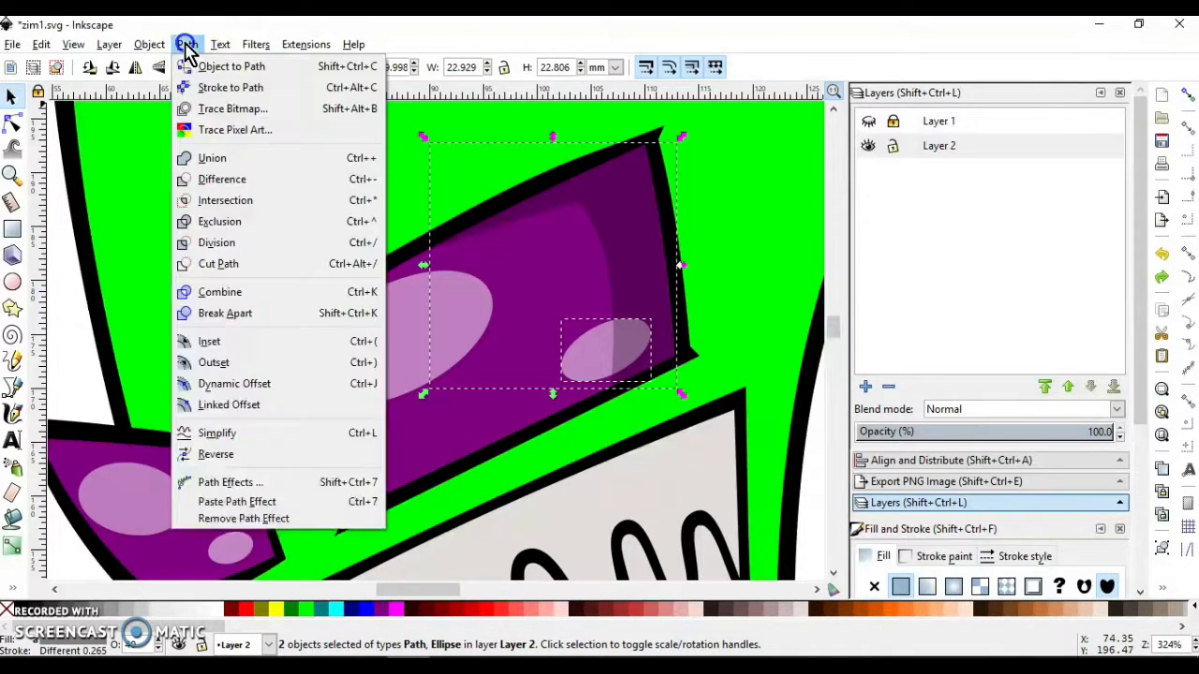
pyautogui.click(281, 180)
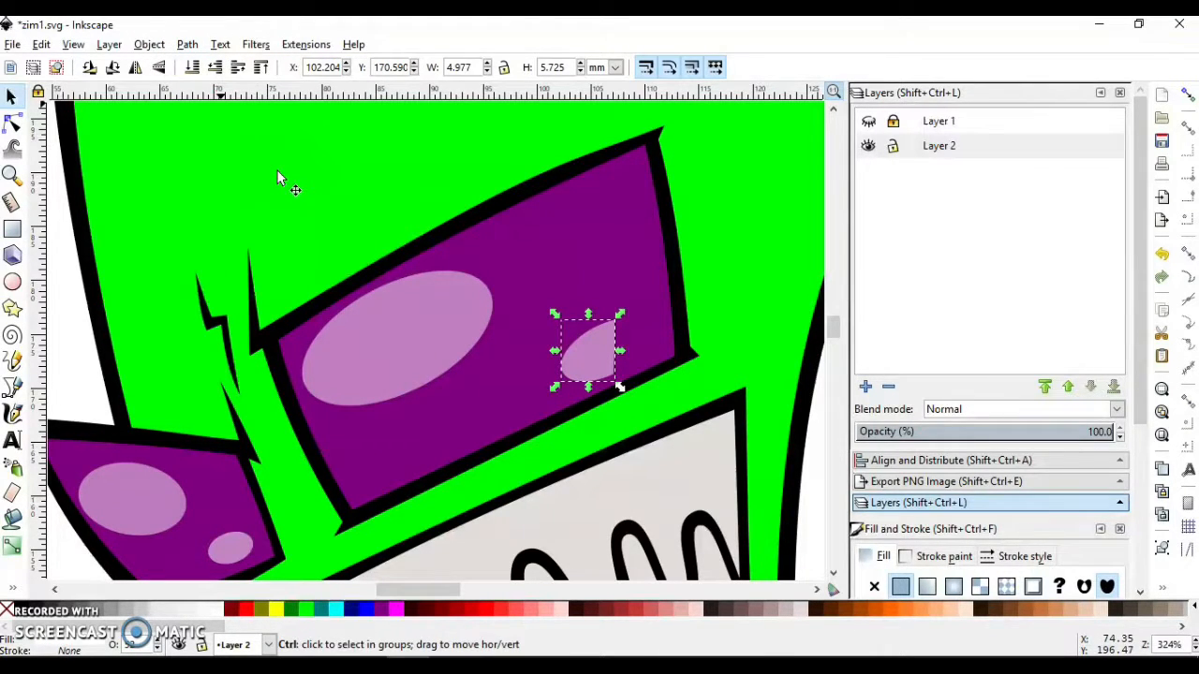
pyautogui.hotkey('ctrl', 'z')
# Raise the large eye's small highlight ellipse to the top, above the shading.
pyautogui.click(597, 350)
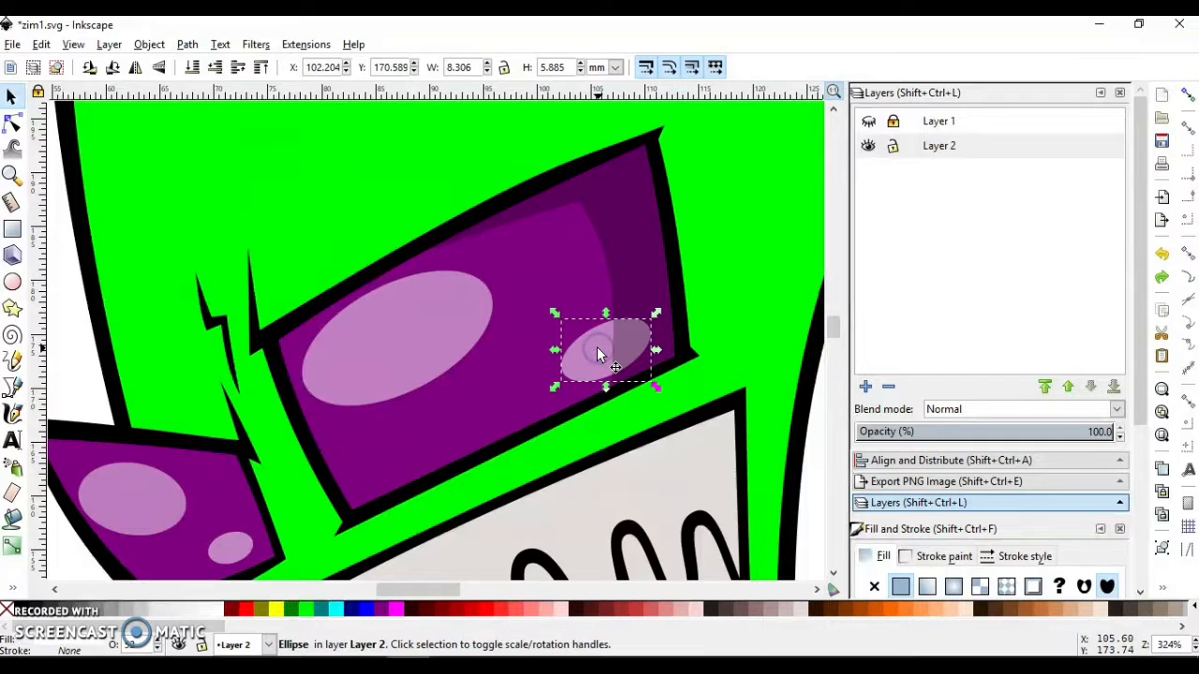
pyautogui.click(263, 68)
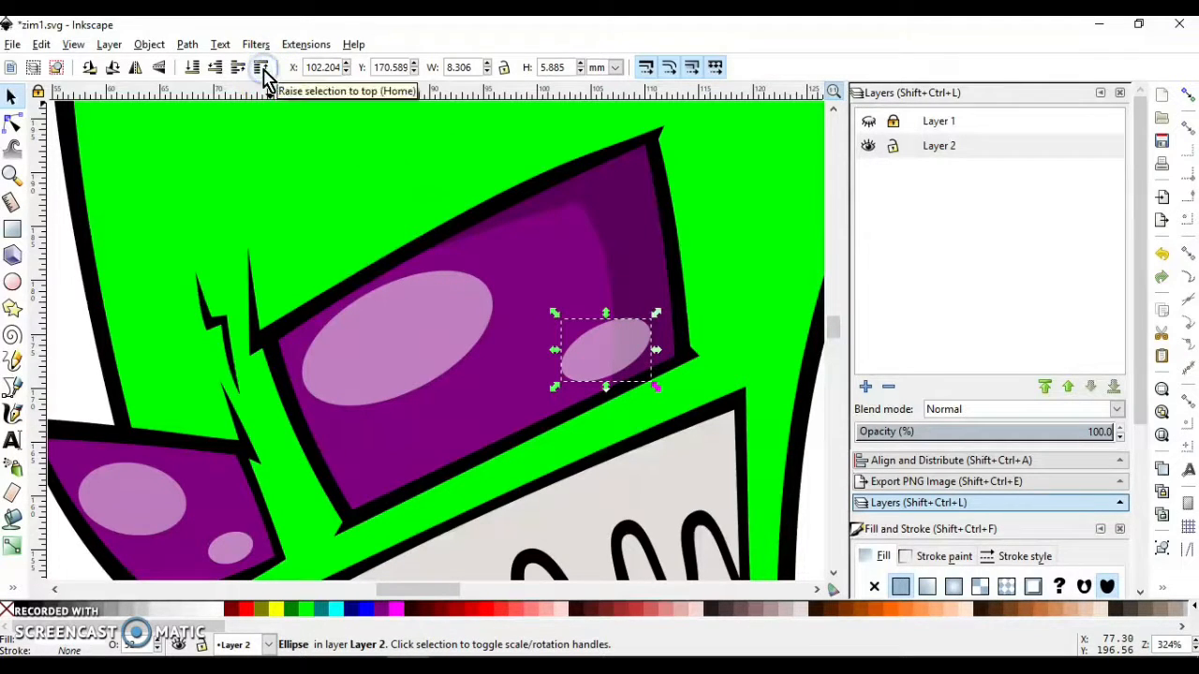
# Try subtracting the raised small highlight ellipse directly from the shading and undo the operation.
pyautogui.keyDown('shift'); pyautogui.click(600, 217); pyautogui.keyUp('shift')
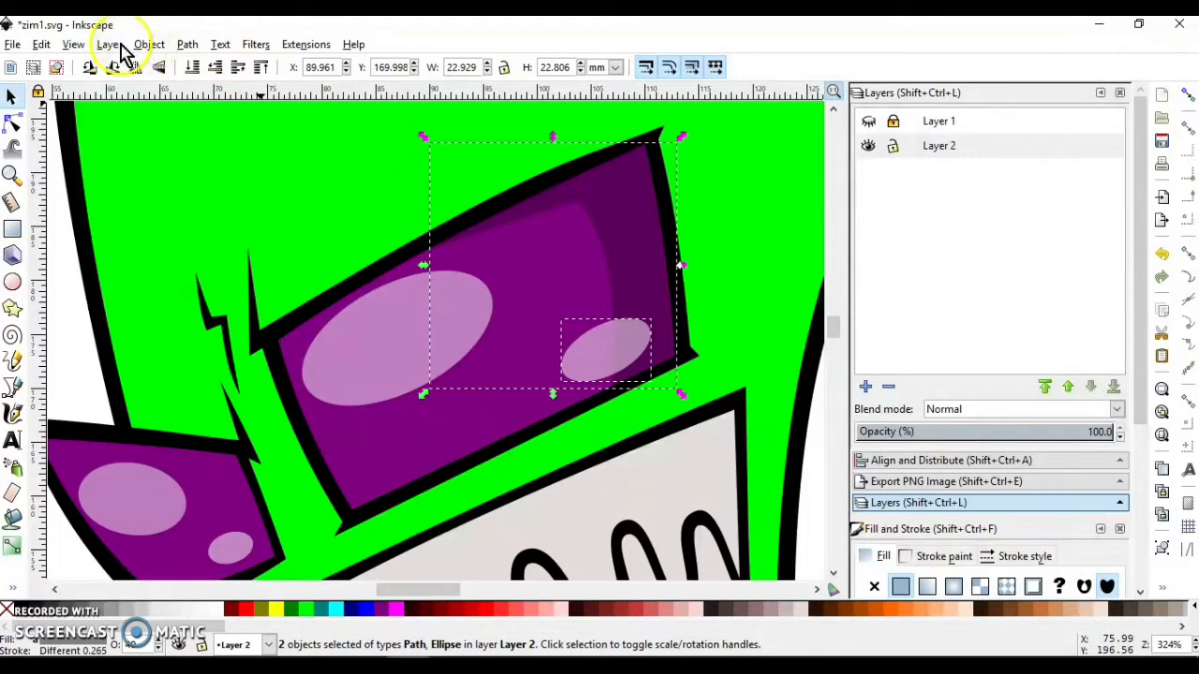
pyautogui.click(180, 47)
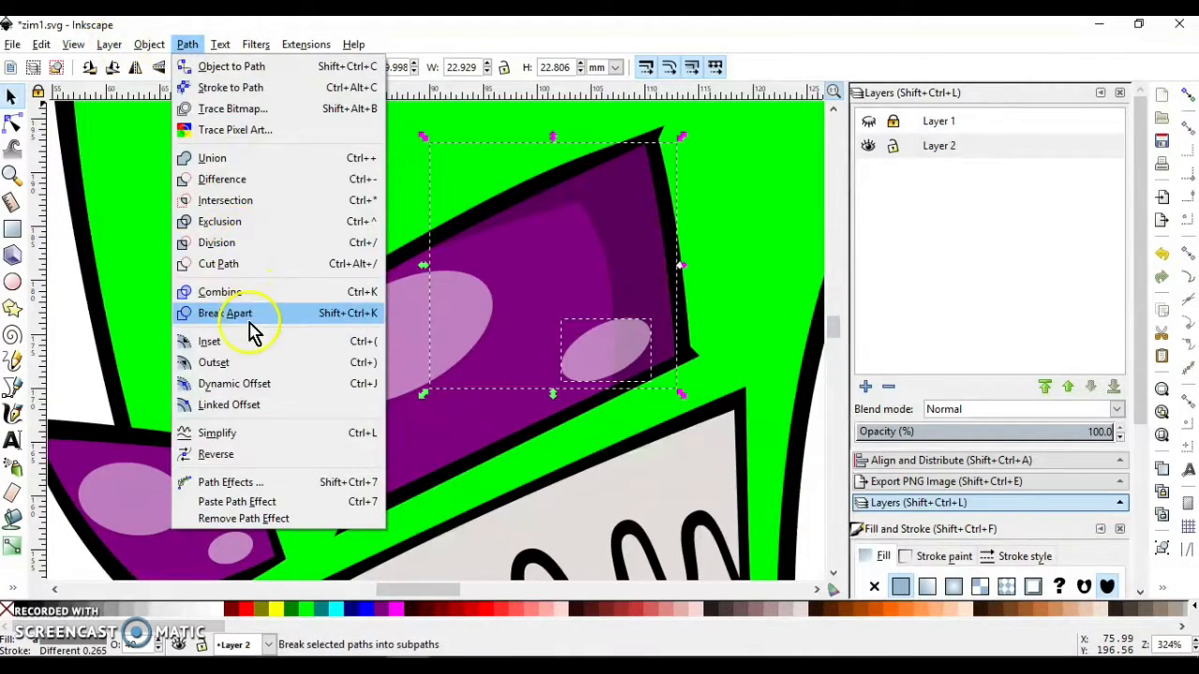
pyautogui.click(224, 179)
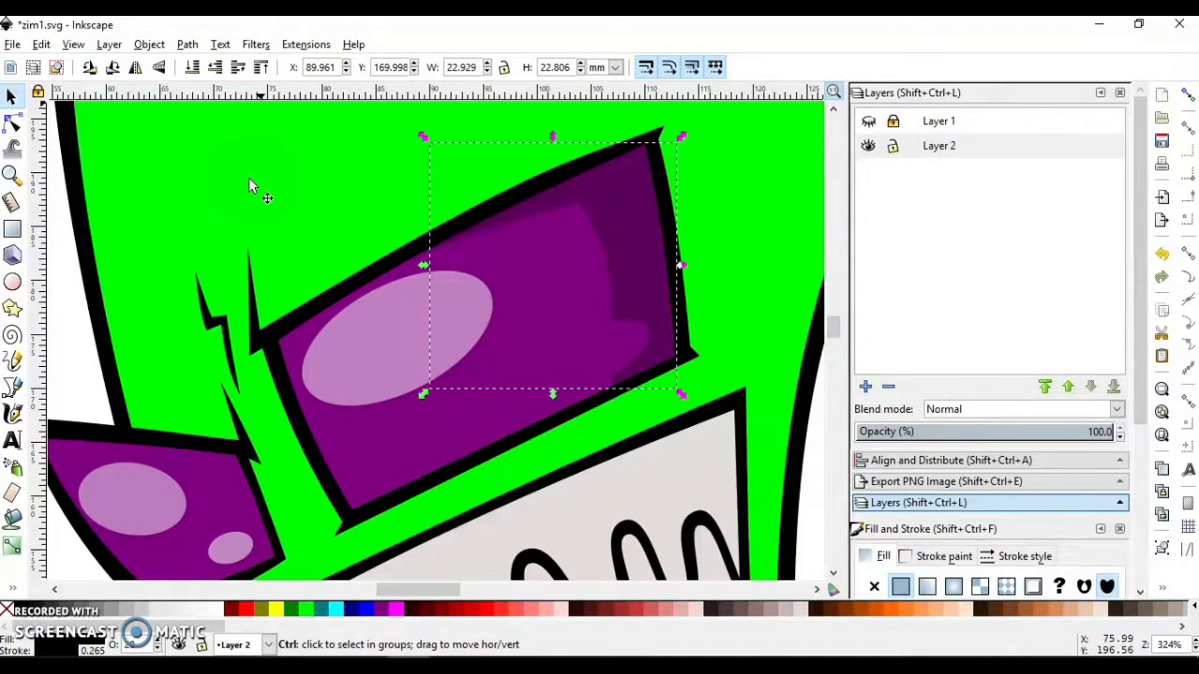
pyautogui.hotkey('ctrl', 'z')
pyautogui.click(457, 314)
# Duplicate the small highlight ellipse and subtract the copy from the large eye's shading, keeping the original highlight in place.
pyautogui.click(598, 355)
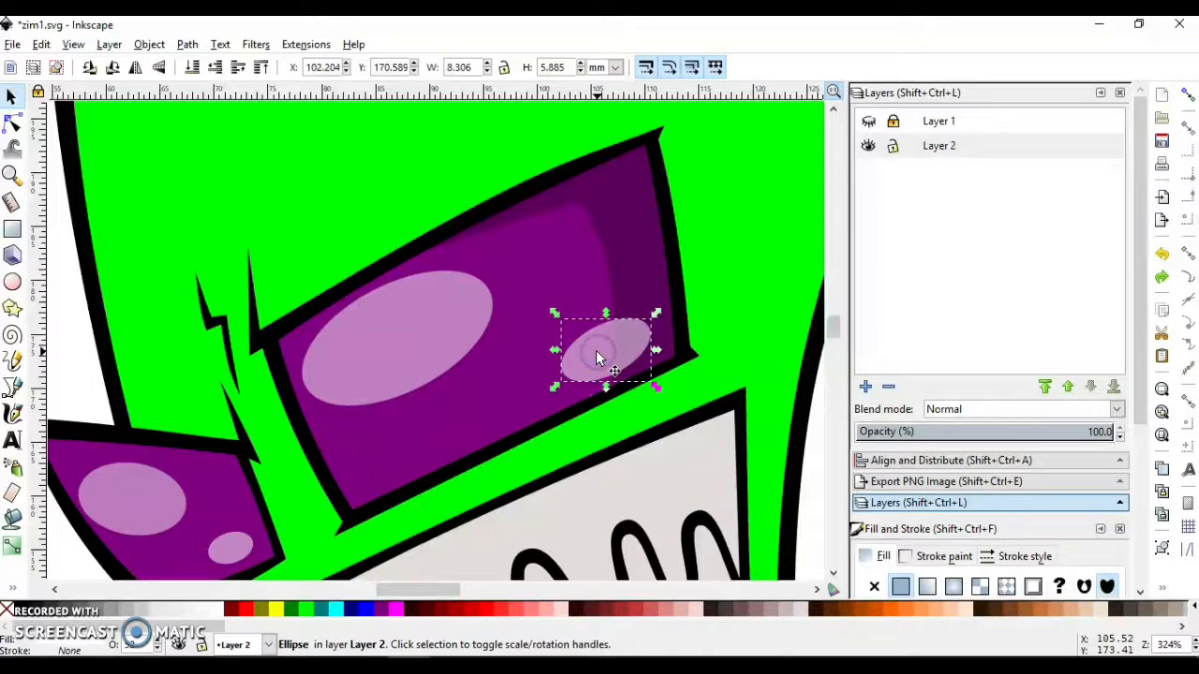
pyautogui.rightClick(596, 350)
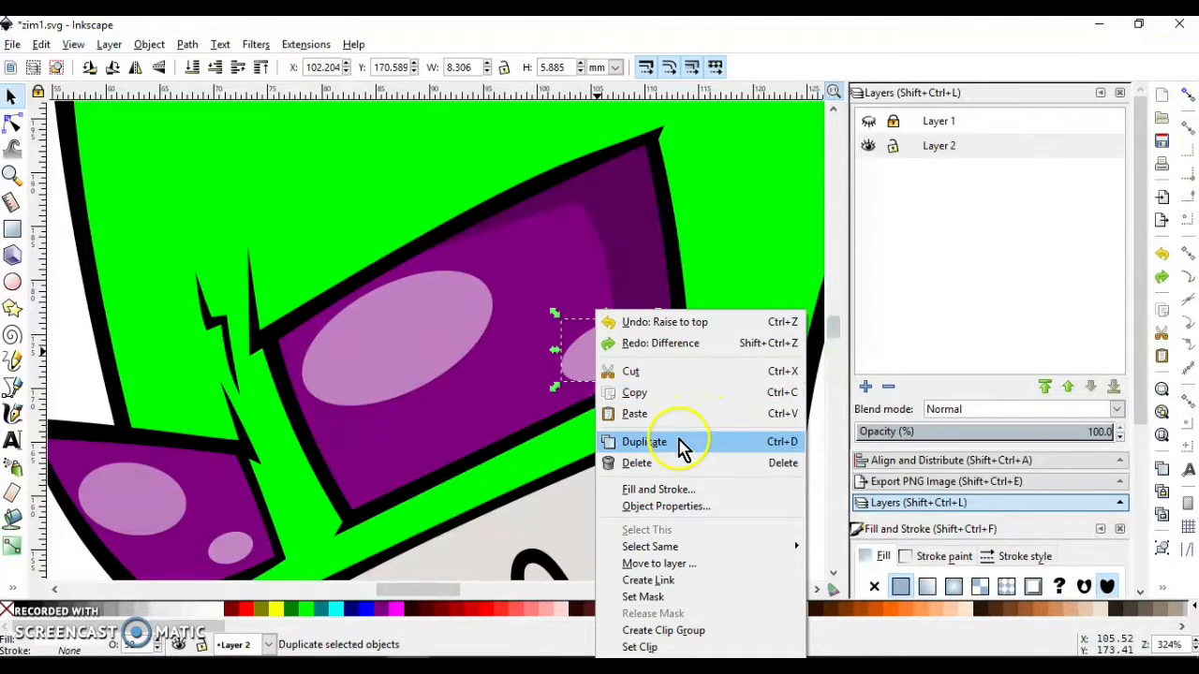
pyautogui.click(681, 441)
pyautogui.click(615, 348)
pyautogui.keyDown('shift'); pyautogui.click(609, 218); pyautogui.keyUp('shift')
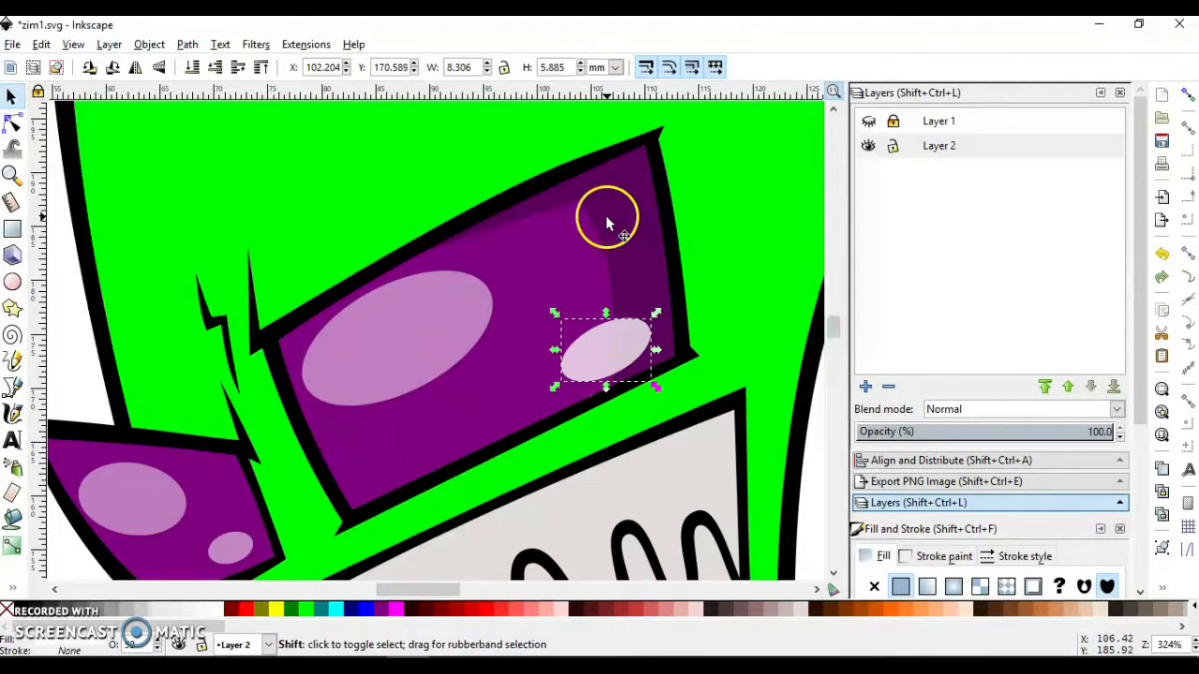
pyautogui.click(184, 45)
pyautogui.click(224, 179)
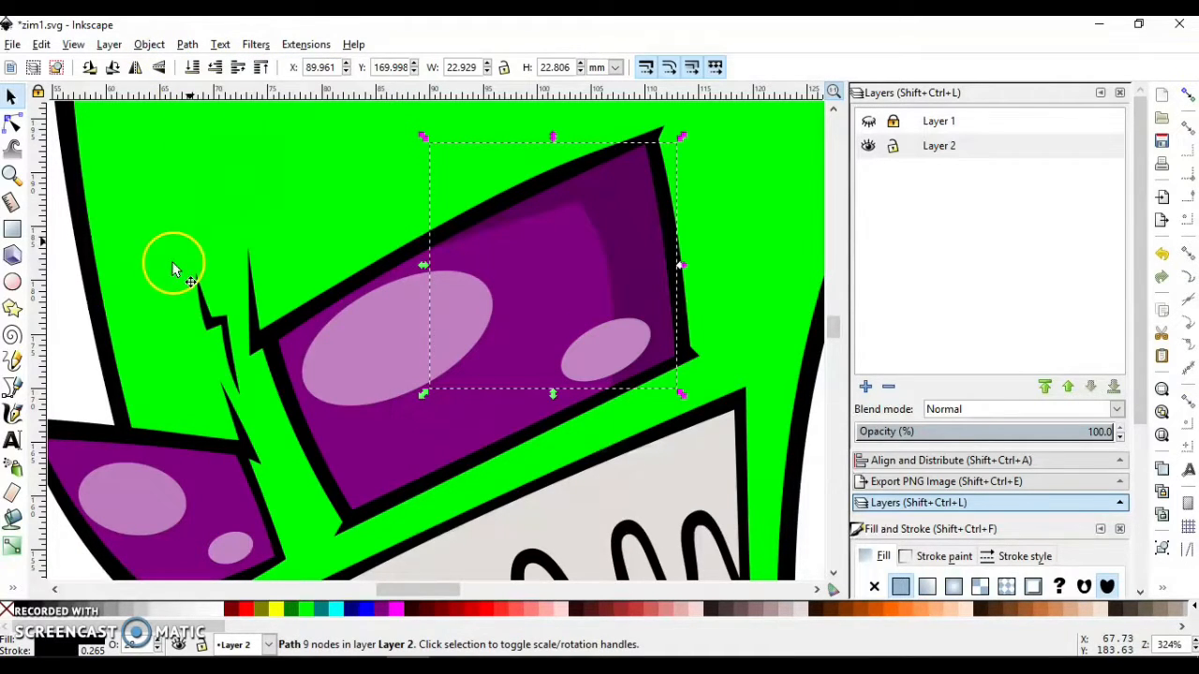
pyautogui.press('Escape')
pyautogui.moveTo(629, 353)
pyautogui.mouseDown()
pyautogui.moveTo(558, 364)
pyautogui.moveTo(623, 350)
pyautogui.mouseUp()
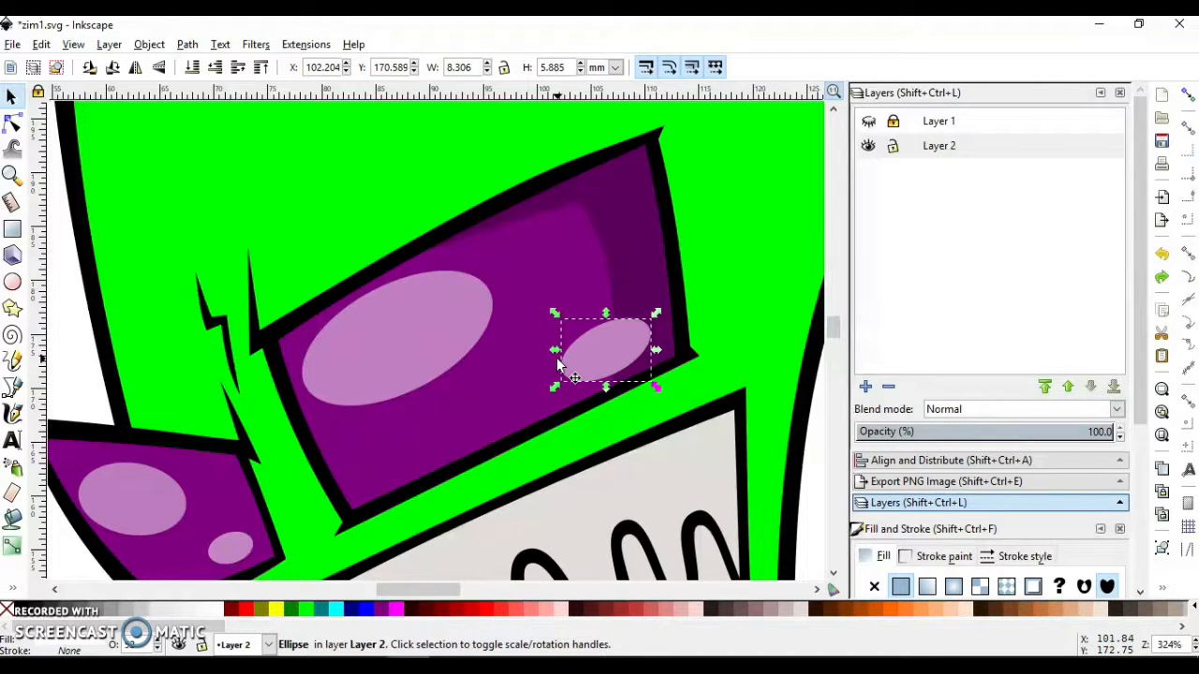
pyautogui.click(89, 349)
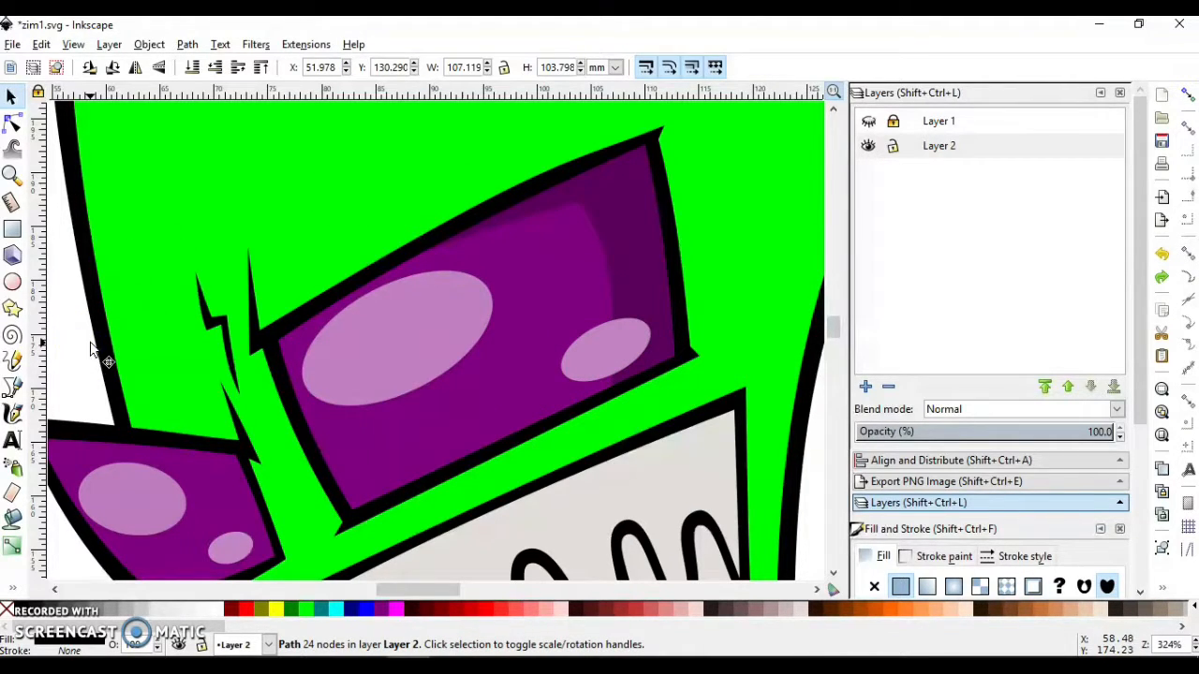
pyautogui.click(12, 175)
pyautogui.rightClick(212, 183)
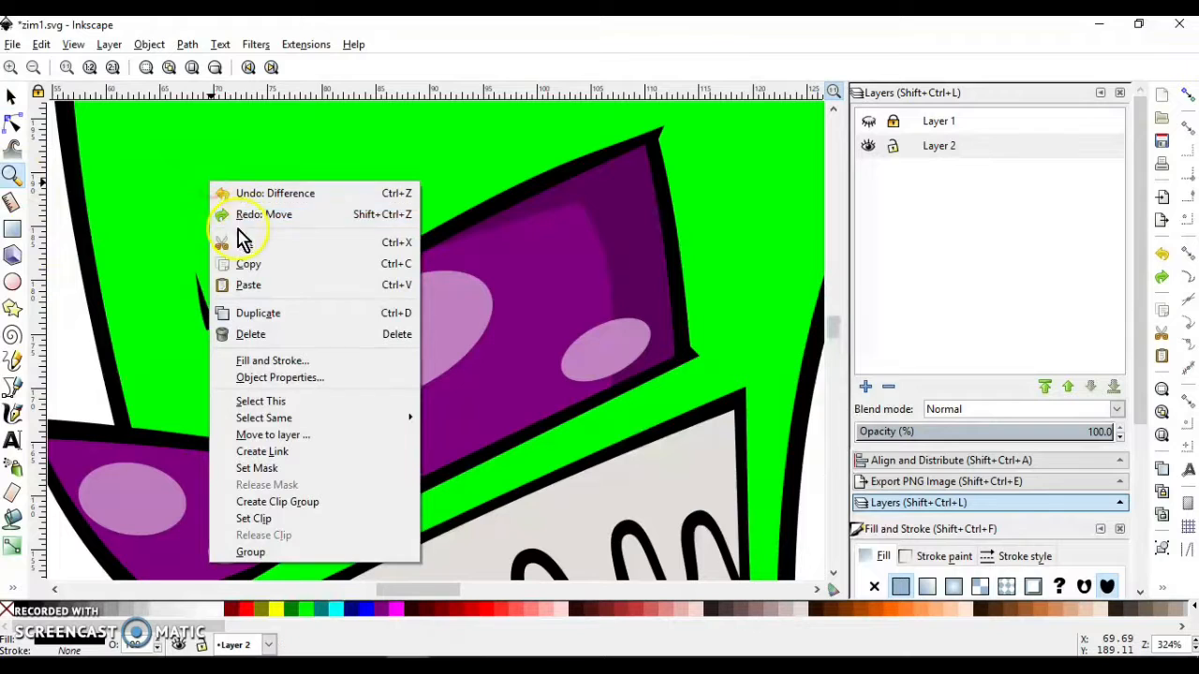
# Check the small eye's shading cutout by moving its small highlight ellipse aside, and undo the move.
pyautogui.click(81, 304)
pyautogui.rightClick(73, 318)
pyautogui.rightClick(73, 318)
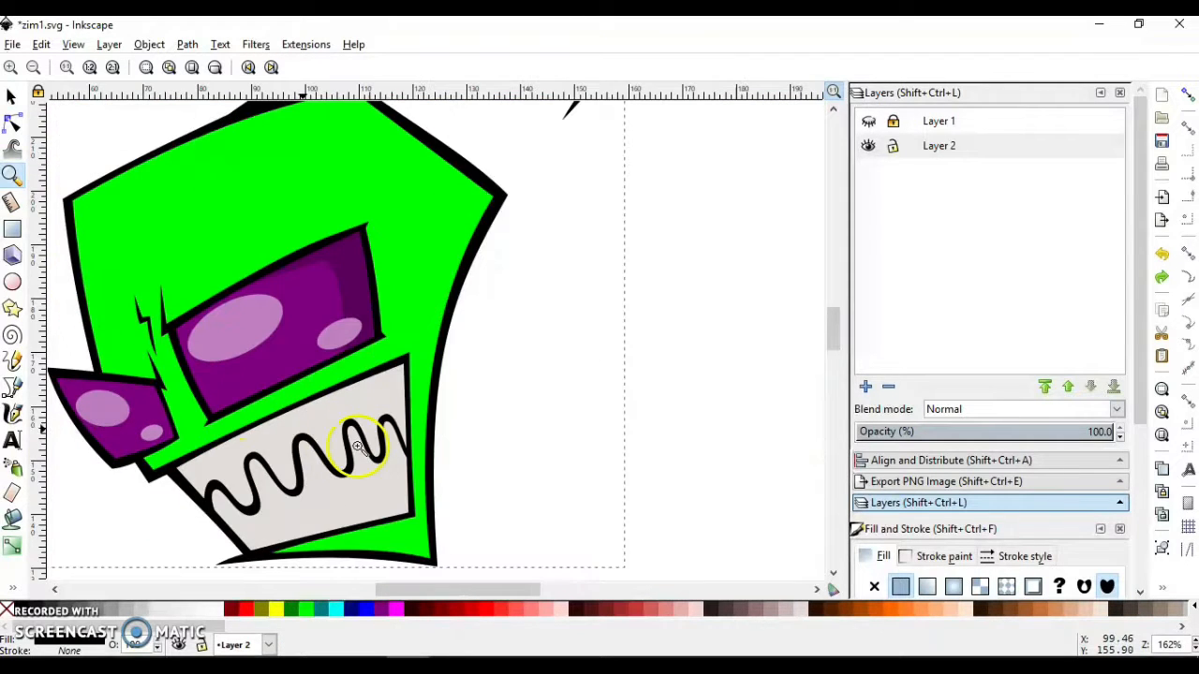
pyautogui.moveTo(500, 589); pyautogui.dragTo(471, 597)
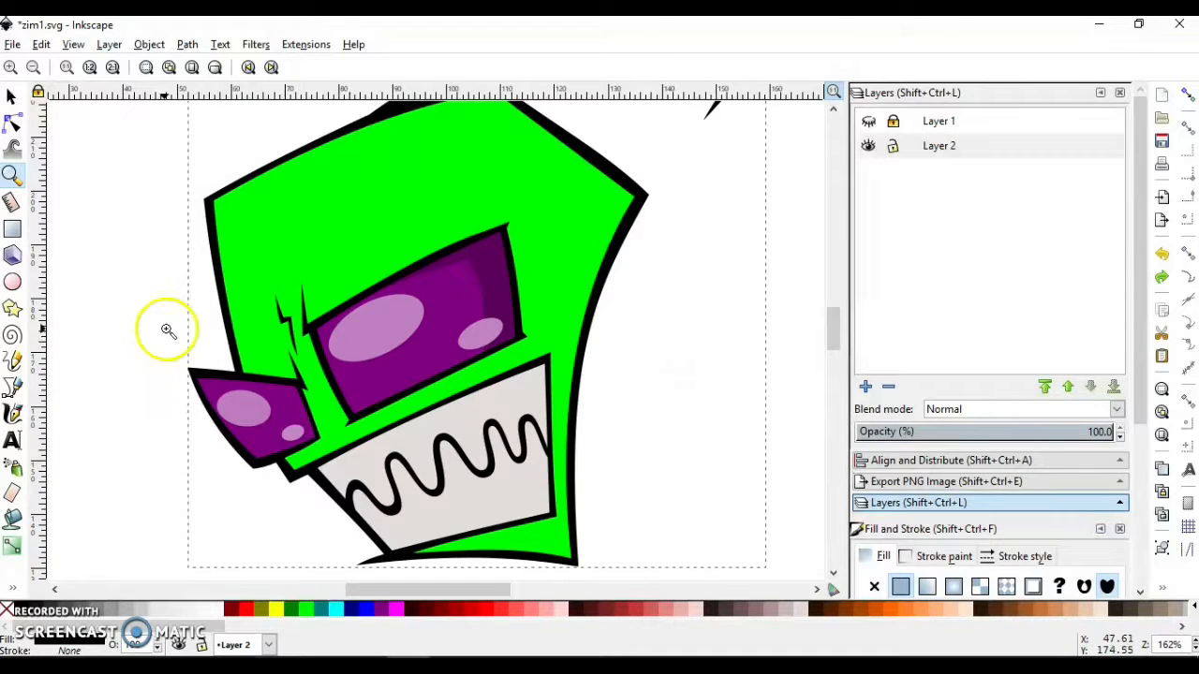
pyautogui.moveTo(161, 328); pyautogui.dragTo(358, 487)
pyautogui.press('s')
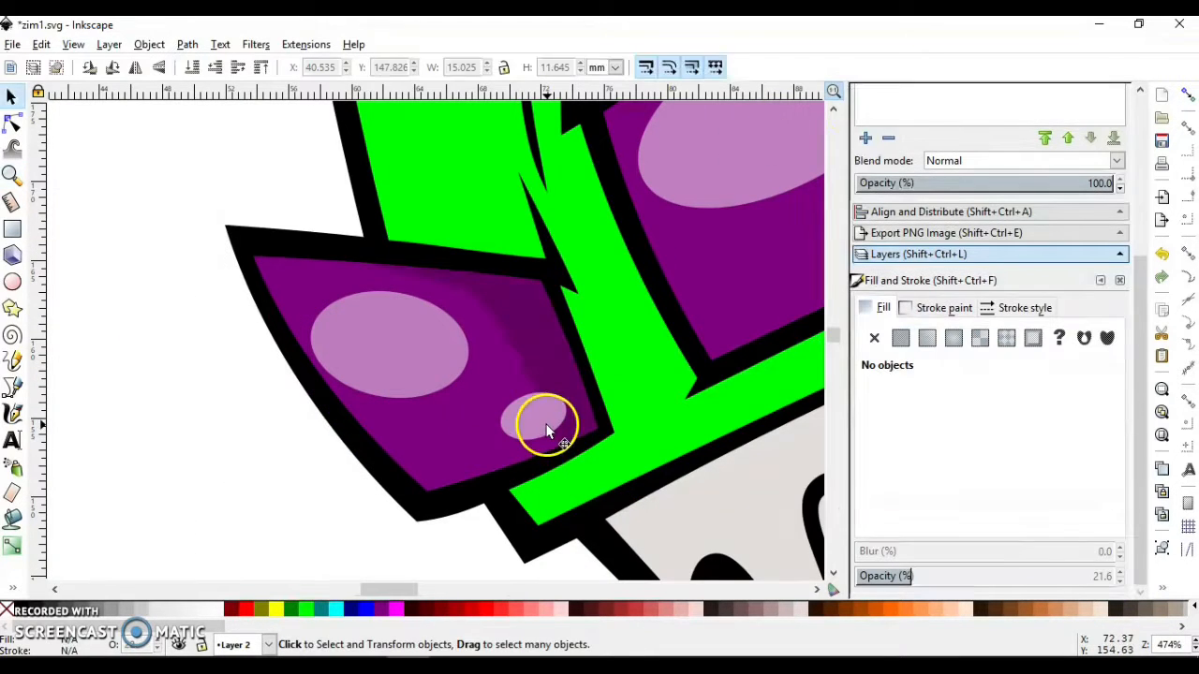
pyautogui.moveTo(543, 420); pyautogui.dragTo(269, 511)
pyautogui.hotkey('ctrl', 'z')
pyautogui.click(224, 410)
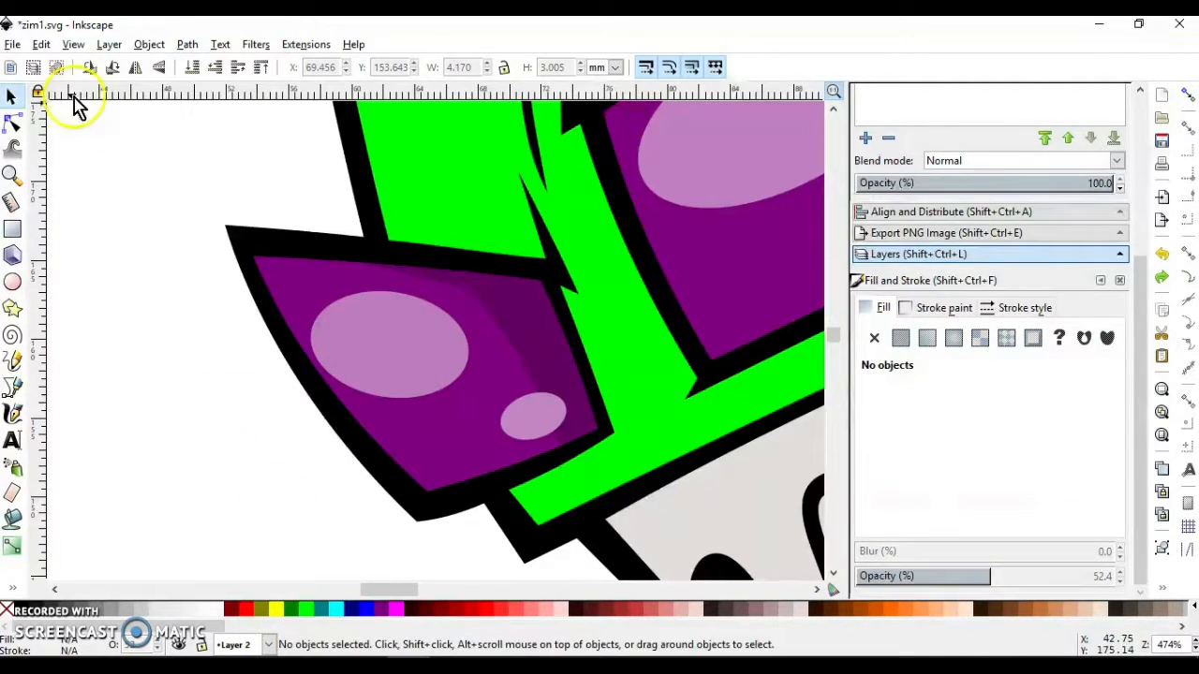
# Save the drawing and show the reference image on Layer 1 again.
pyautogui.click(16, 46)
pyautogui.click(42, 169)
pyautogui.click(13, 178)
pyautogui.rightClick(160, 180)
pyautogui.rightClick(160, 181)
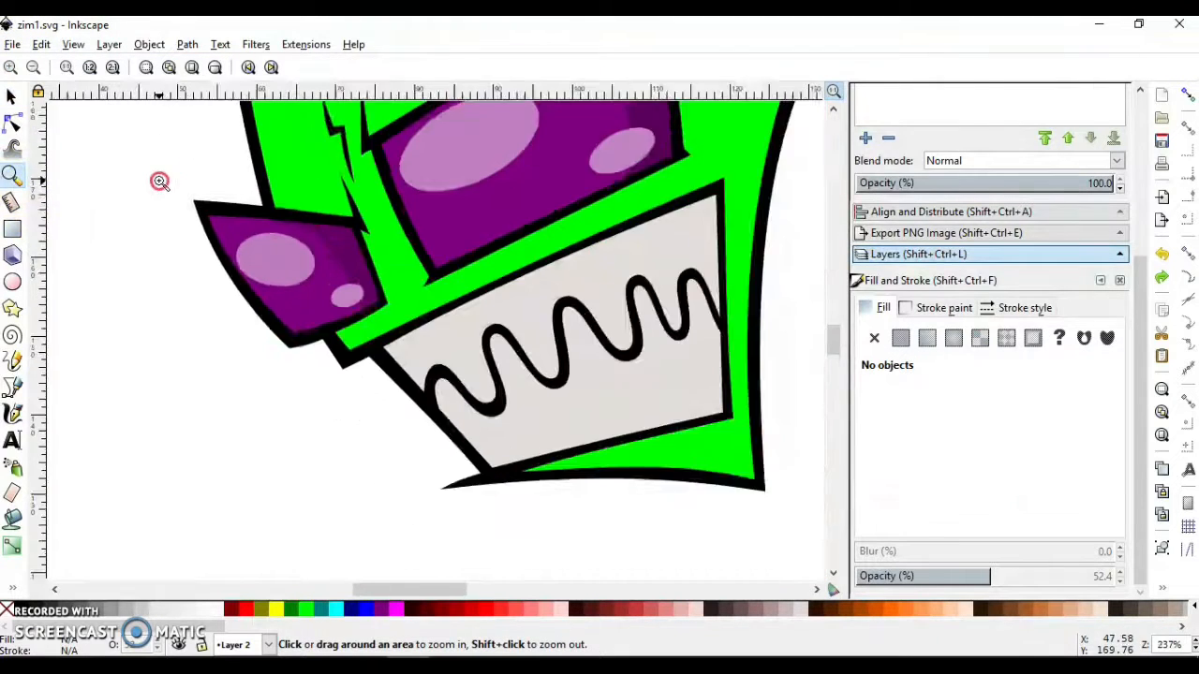
pyautogui.rightClick(160, 181)
pyautogui.moveTo(834, 348); pyautogui.dragTo(833, 332)
pyautogui.rightClick(649, 280)
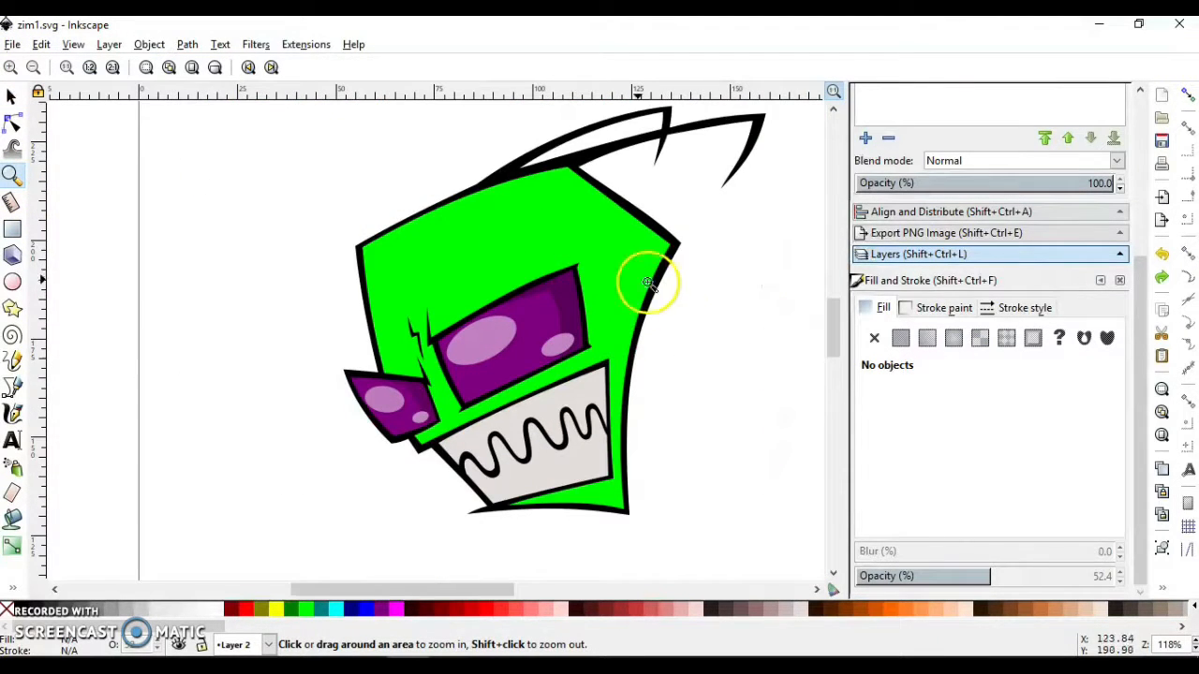
pyautogui.moveTo(298, 158)
pyautogui.mouseDown()
pyautogui.moveTo(401, 311)
pyautogui.moveTo(711, 527)
pyautogui.mouseUp()
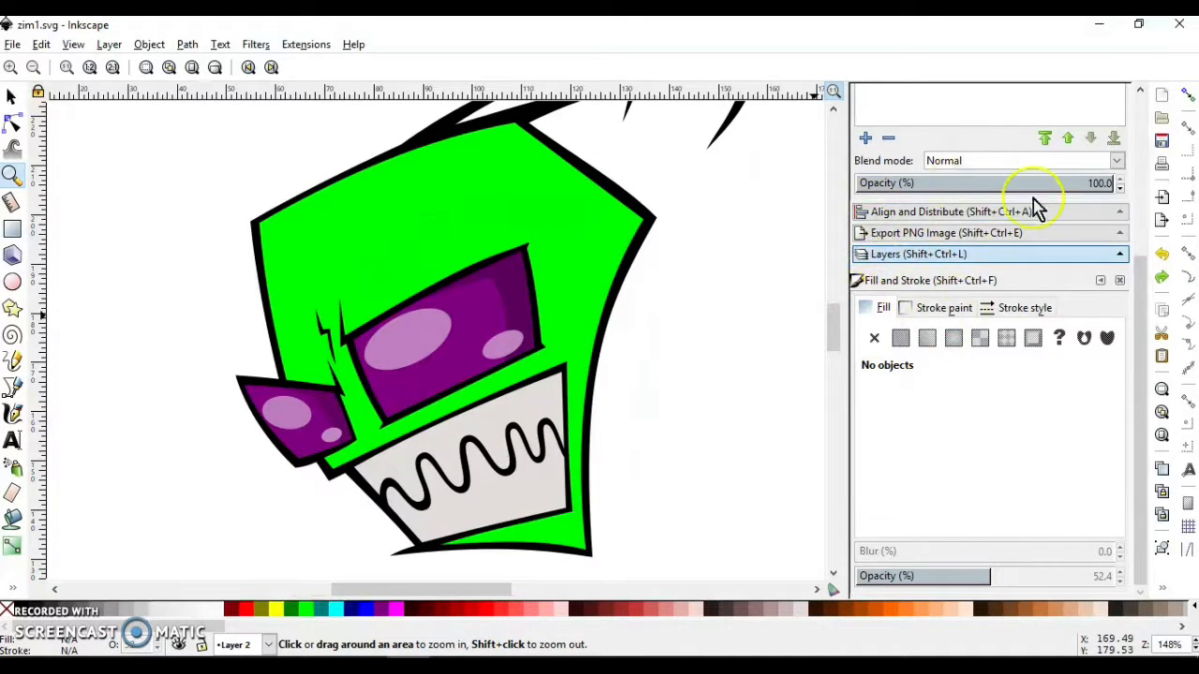
pyautogui.click(1142, 173)
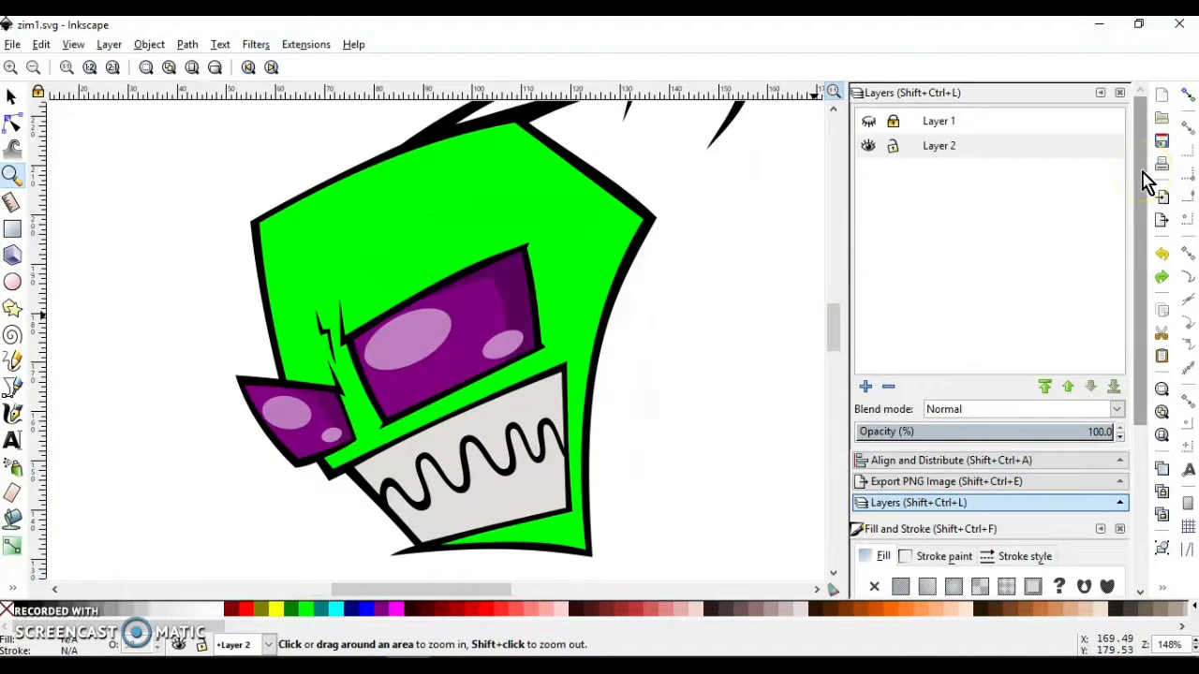
pyautogui.click(869, 144)
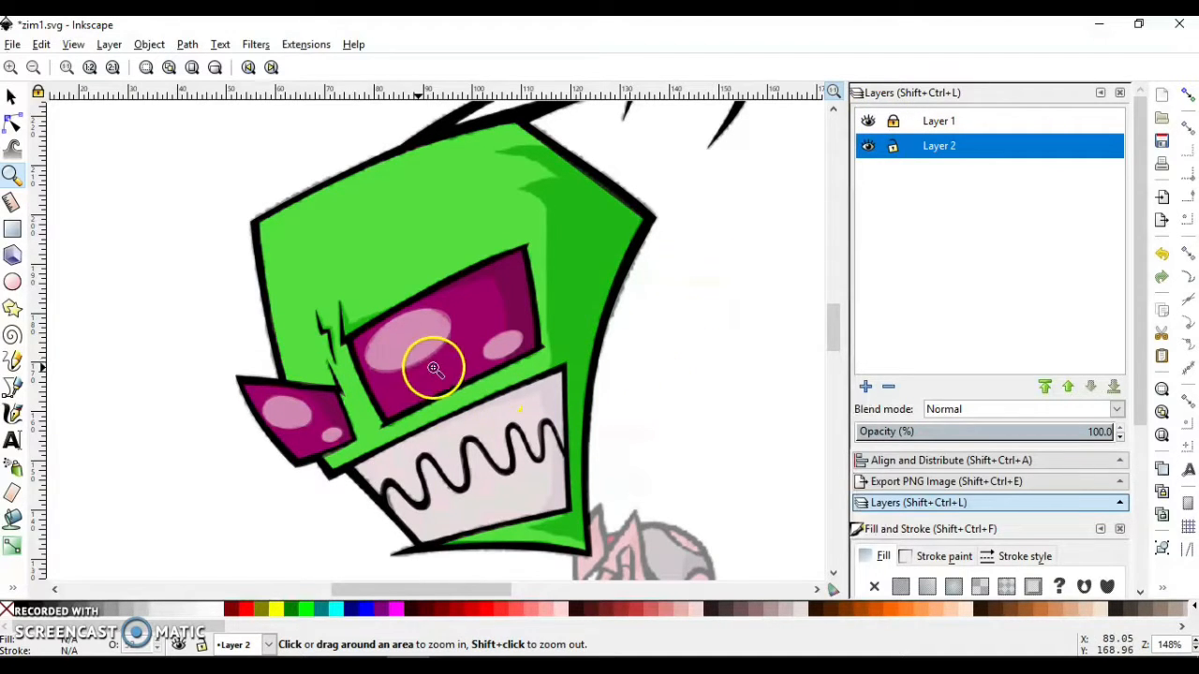
# Draw a closed path around the reference's mouth shading, following its inner edges and extending past the mouth's upper and right outlines.
pyautogui.moveTo(375, 351); pyautogui.dragTo(597, 540)
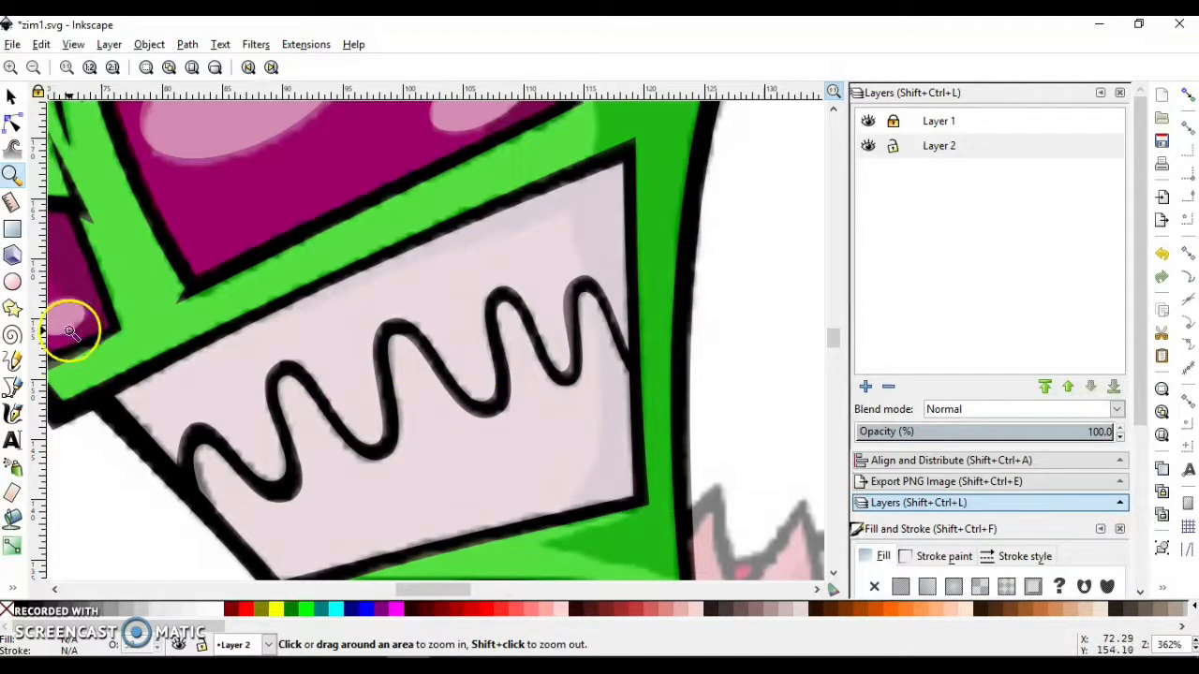
pyautogui.click(15, 390)
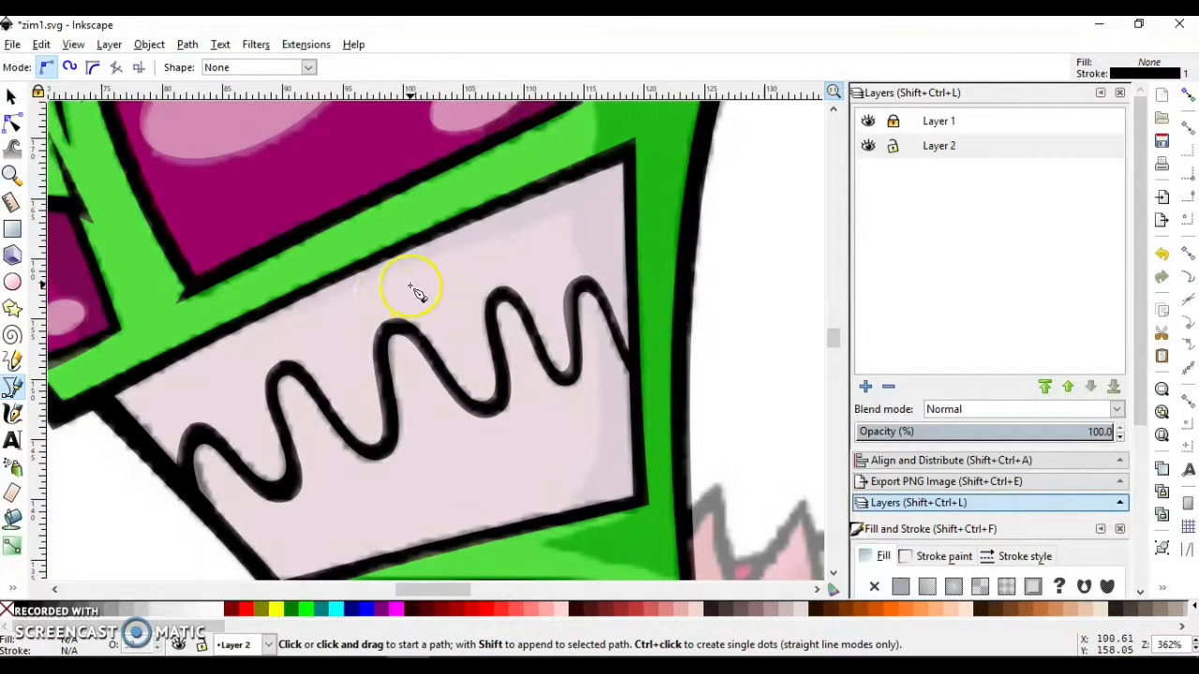
pyautogui.click(293, 280)
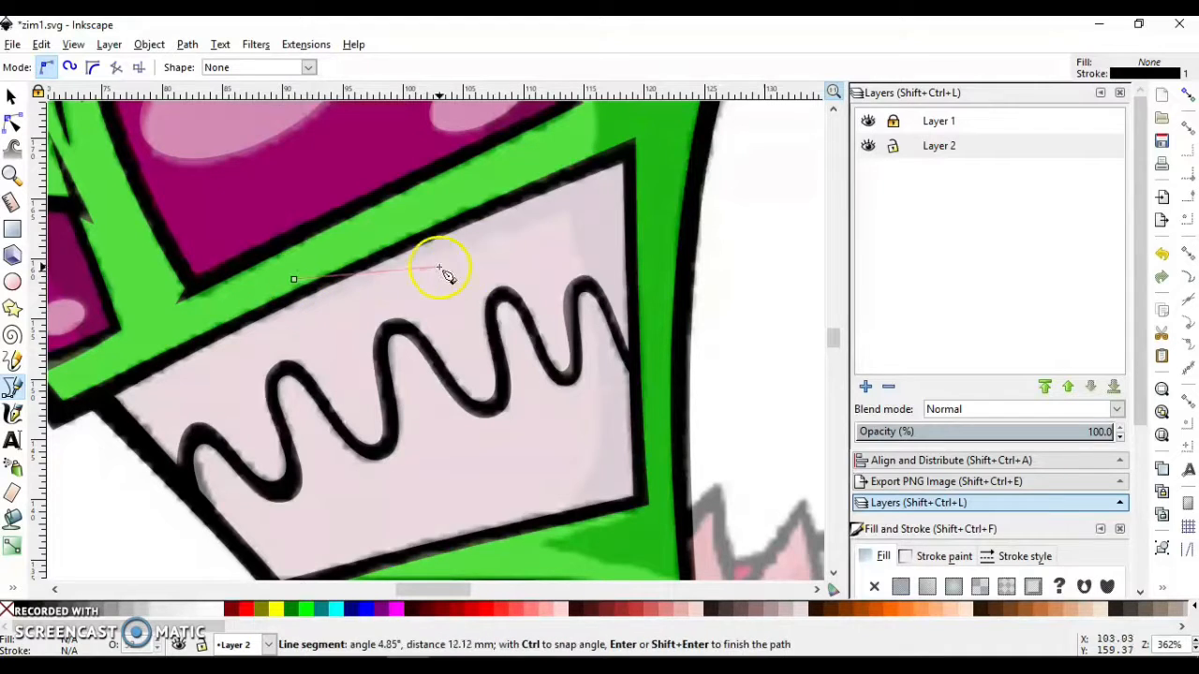
pyautogui.click(568, 217)
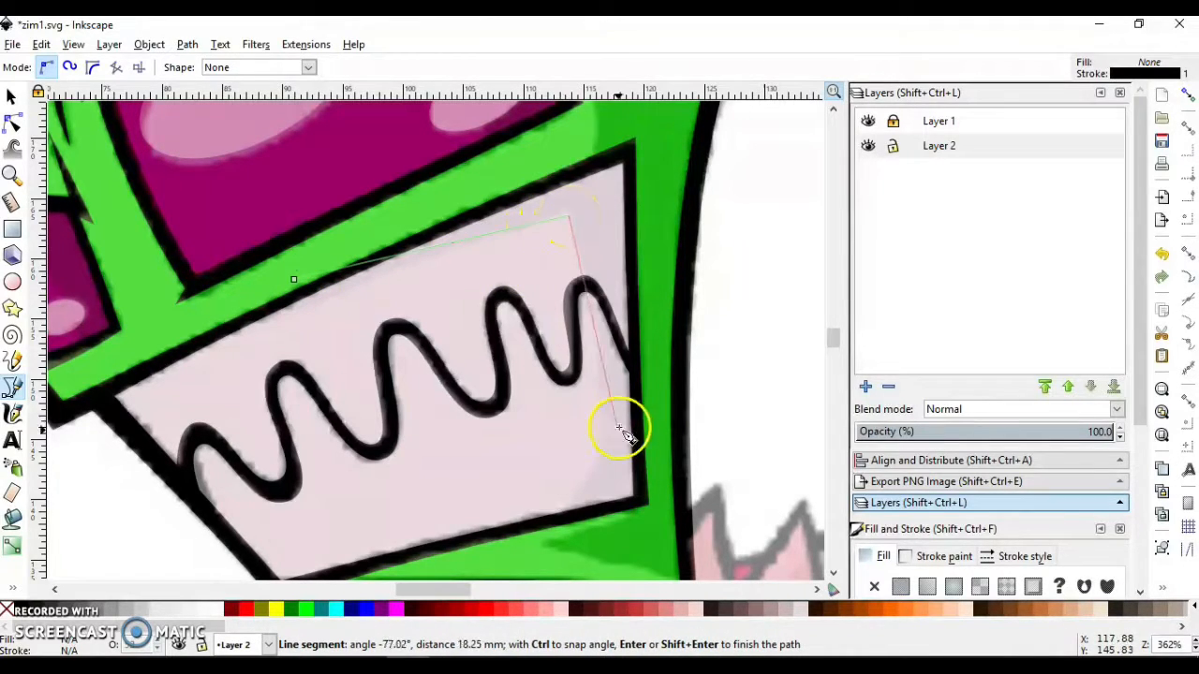
pyautogui.click(547, 541)
pyautogui.click(675, 537)
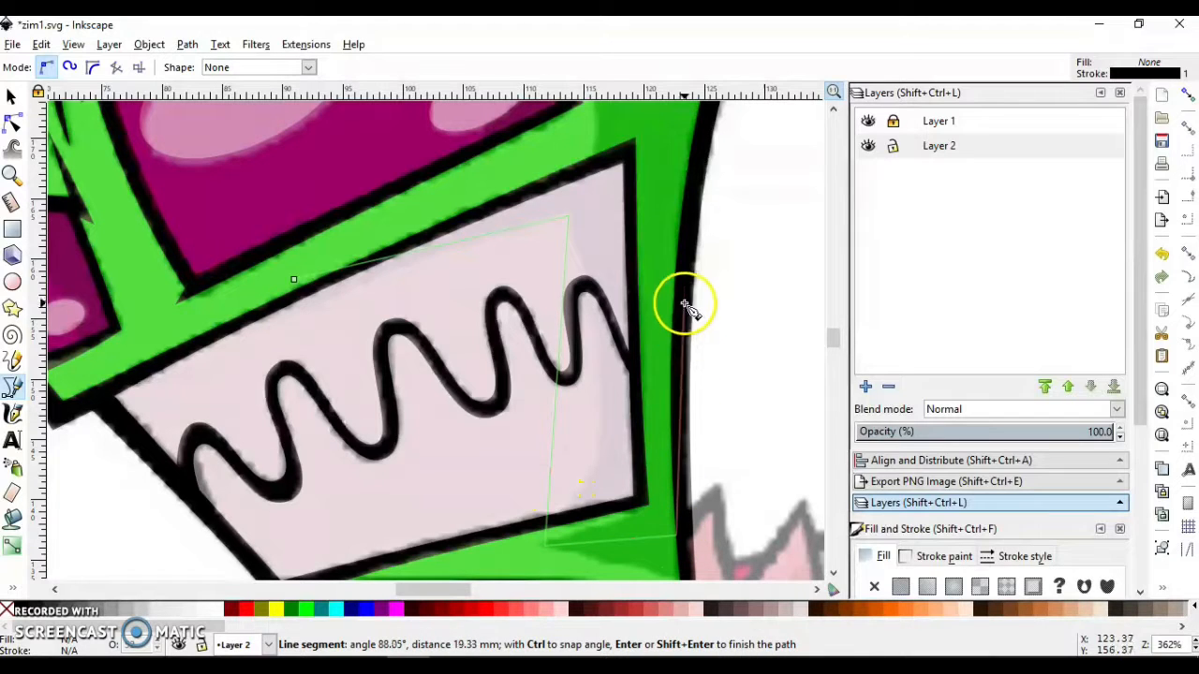
pyautogui.click(689, 291)
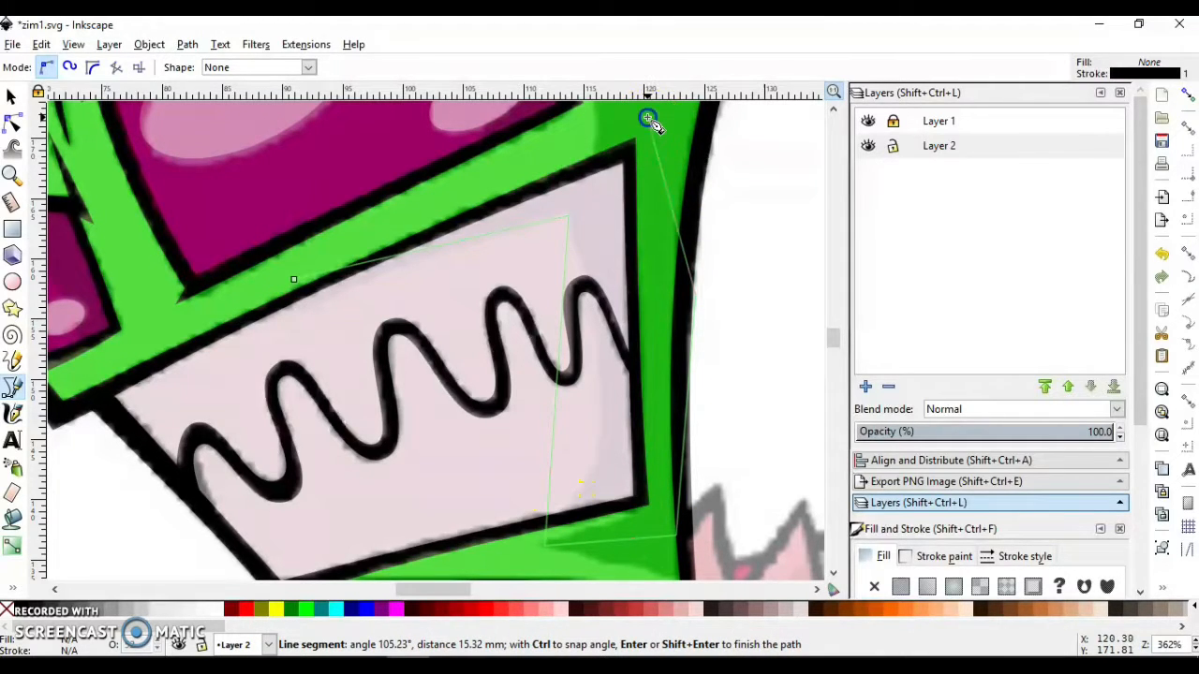
pyautogui.click(647, 118)
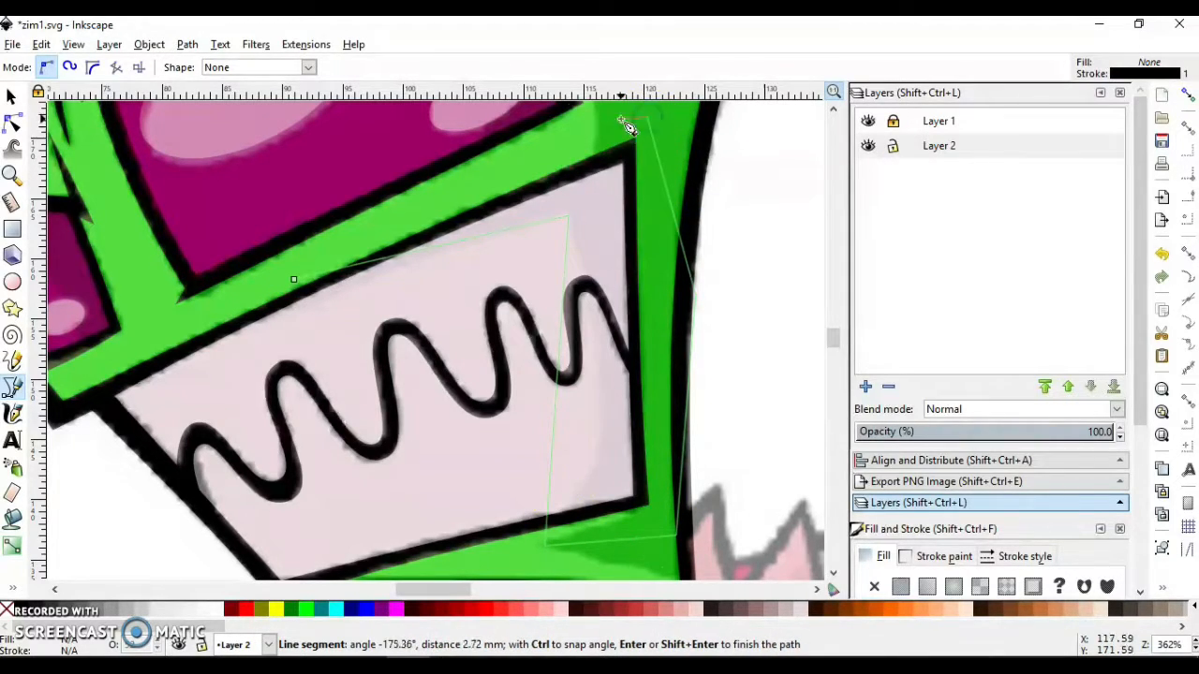
pyautogui.click(405, 218)
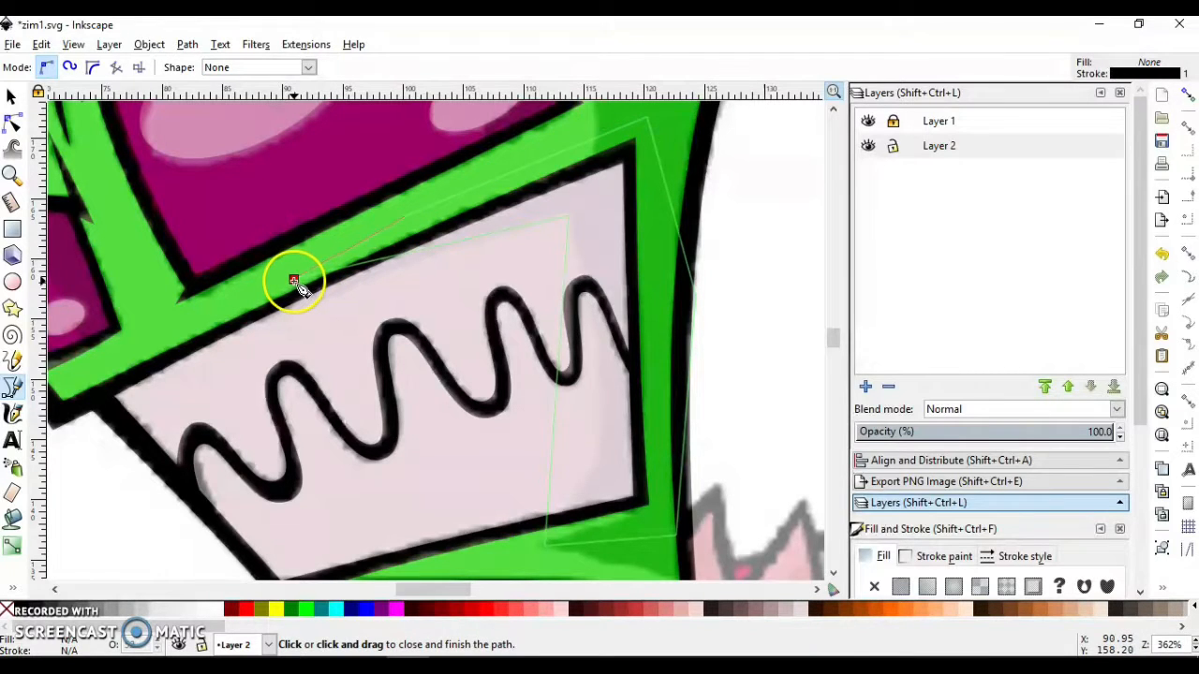
pyautogui.click(294, 281)
# Curve the shading path's right inner edge to match the reference, and give the shape a black fill with no stroke.
pyautogui.click(12, 122)
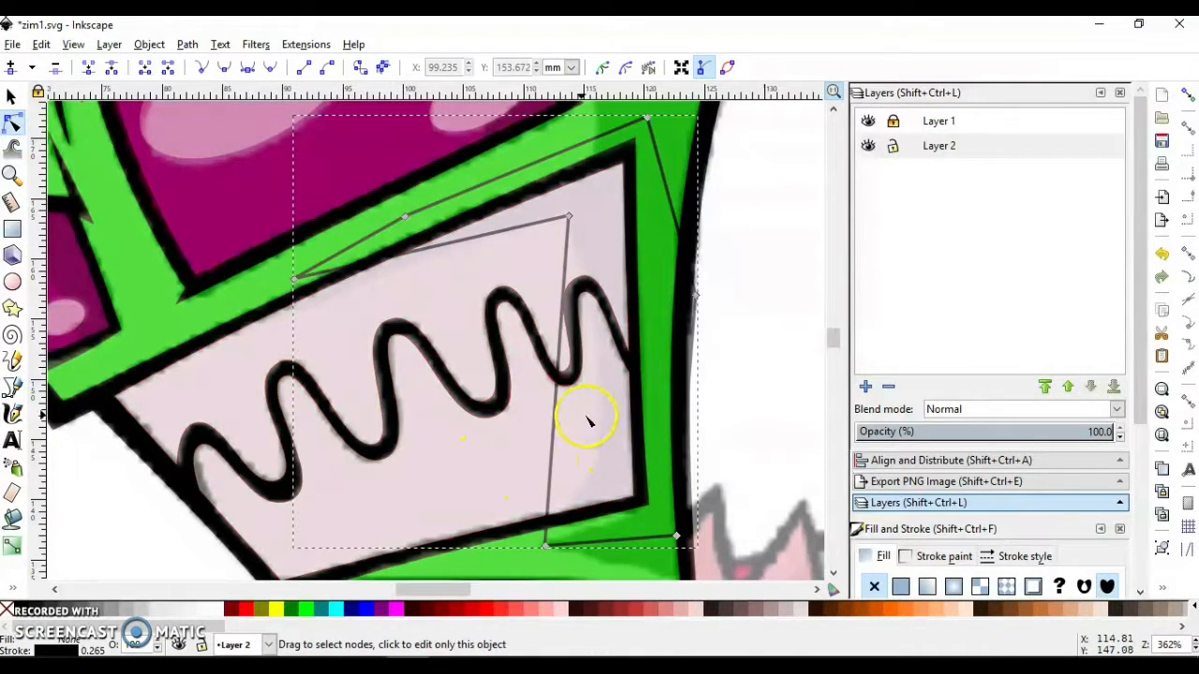
pyautogui.moveTo(562, 412); pyautogui.dragTo(587, 399)
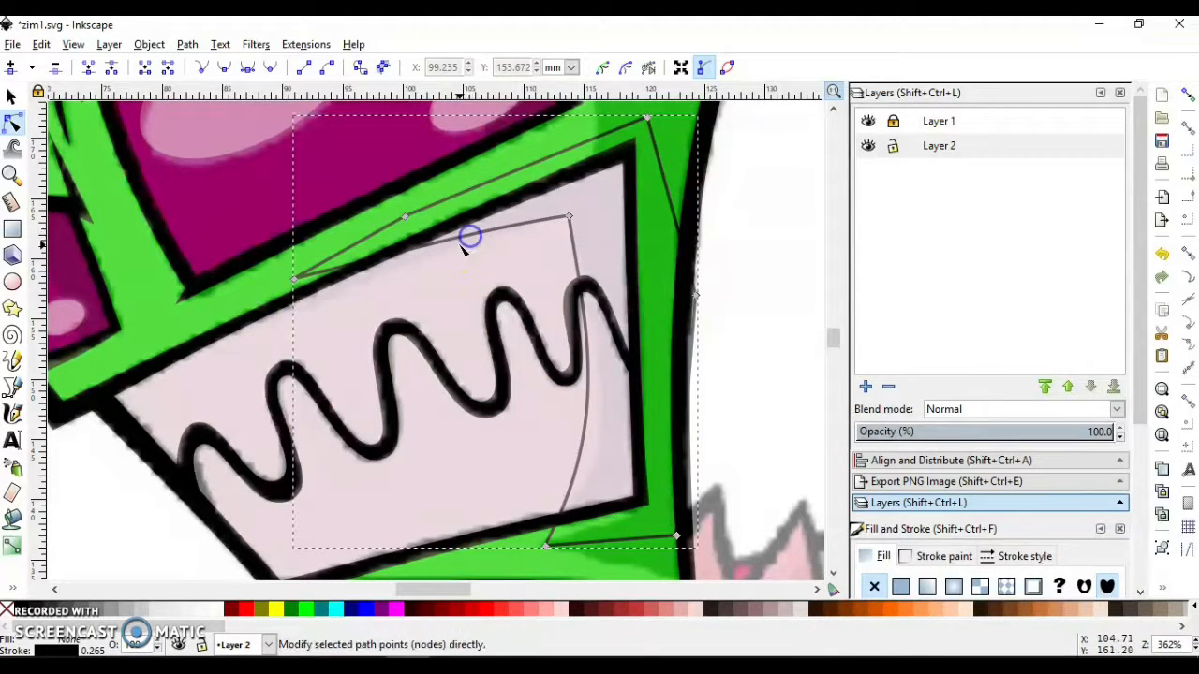
pyautogui.click(12, 96)
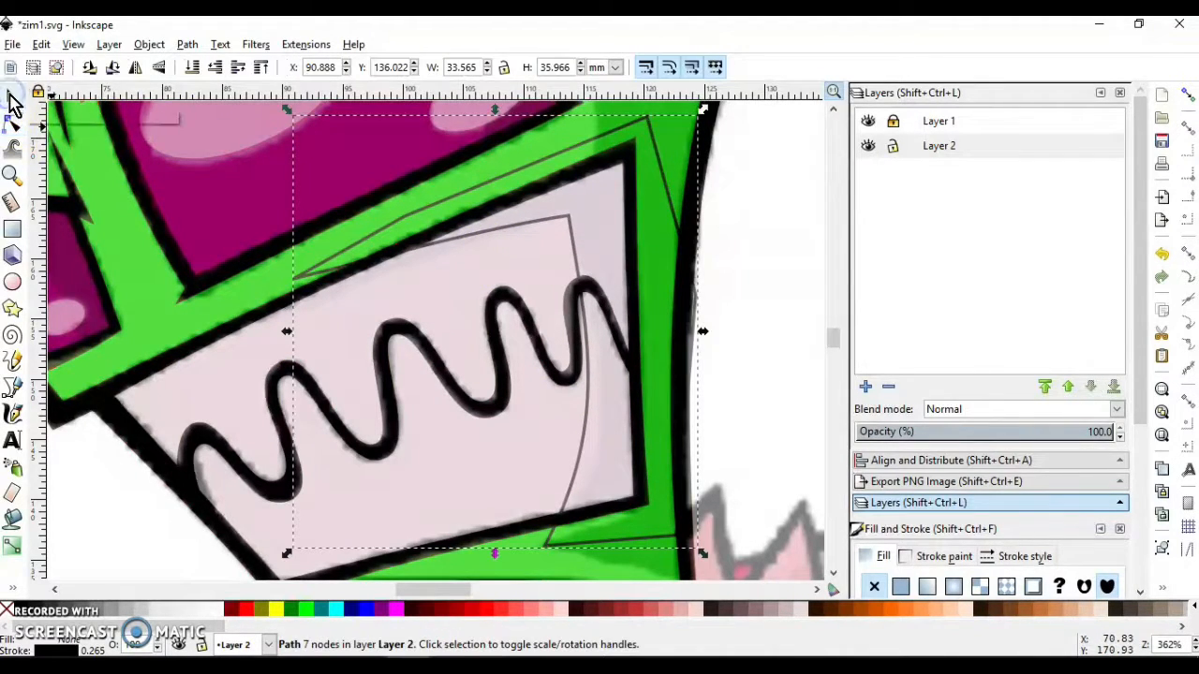
pyautogui.click(17, 610)
pyautogui.rightClick(10, 611)
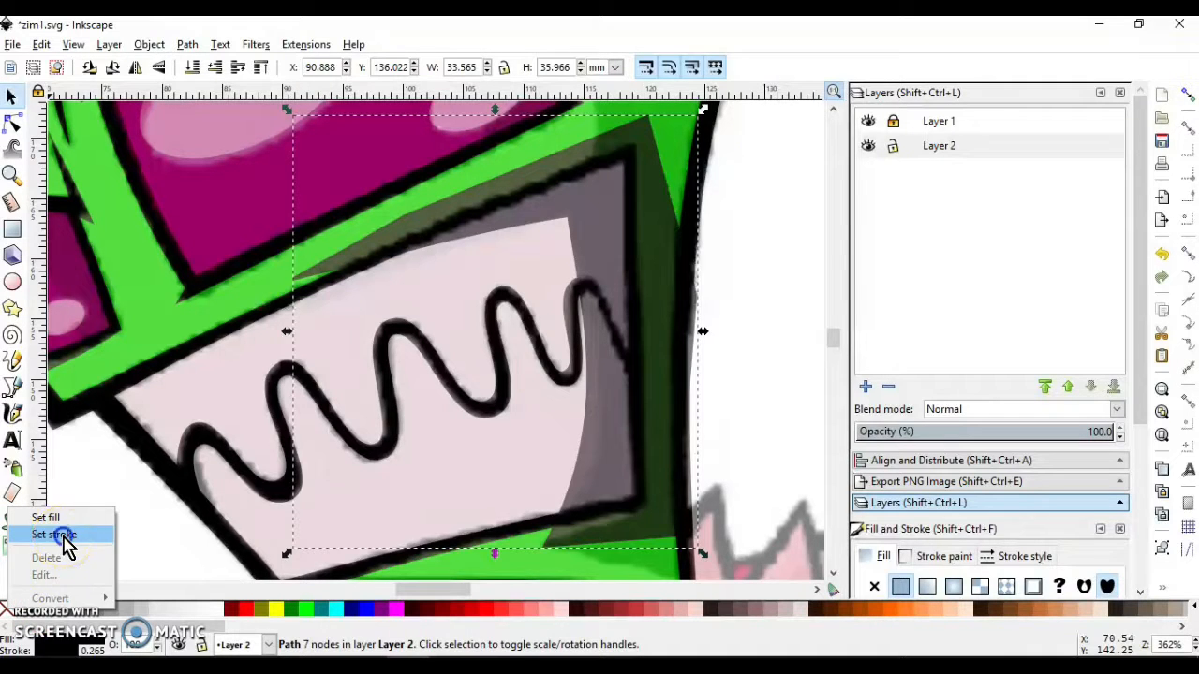
pyautogui.click(58, 535)
pyautogui.click(91, 516)
# Duplicate the mouth's light fill and intersect the copy with the shading shape to trim it to the mouth.
pyautogui.click(434, 283)
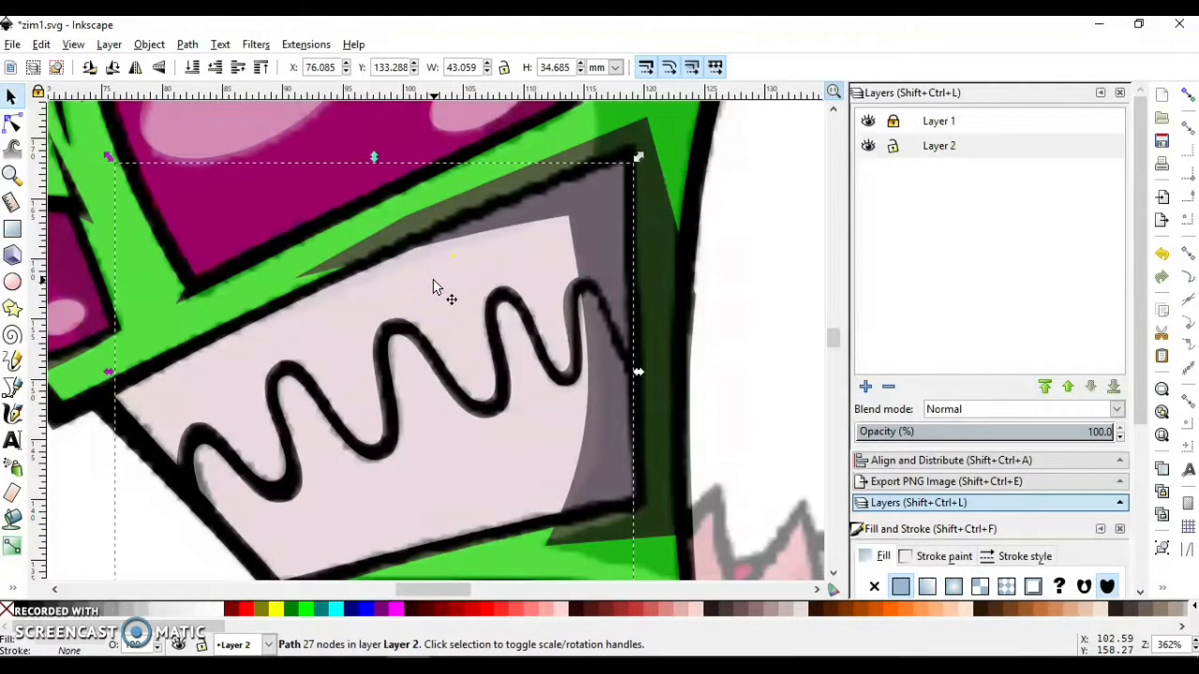
pyautogui.rightClick(433, 284)
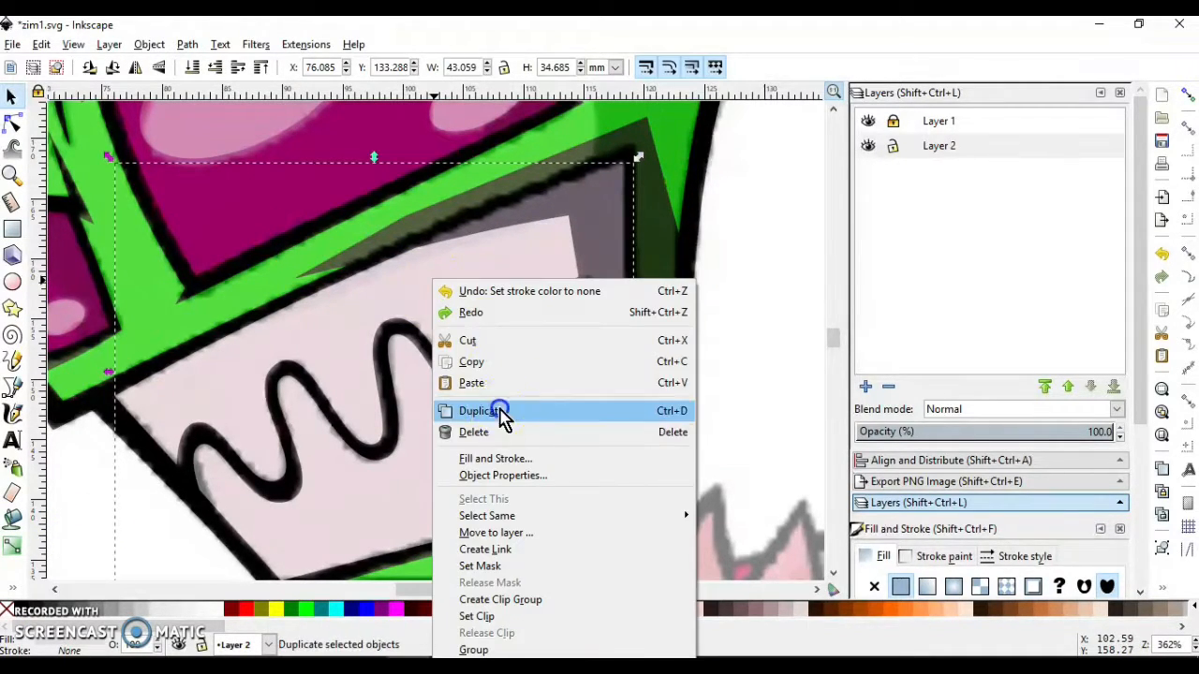
pyautogui.click(500, 409)
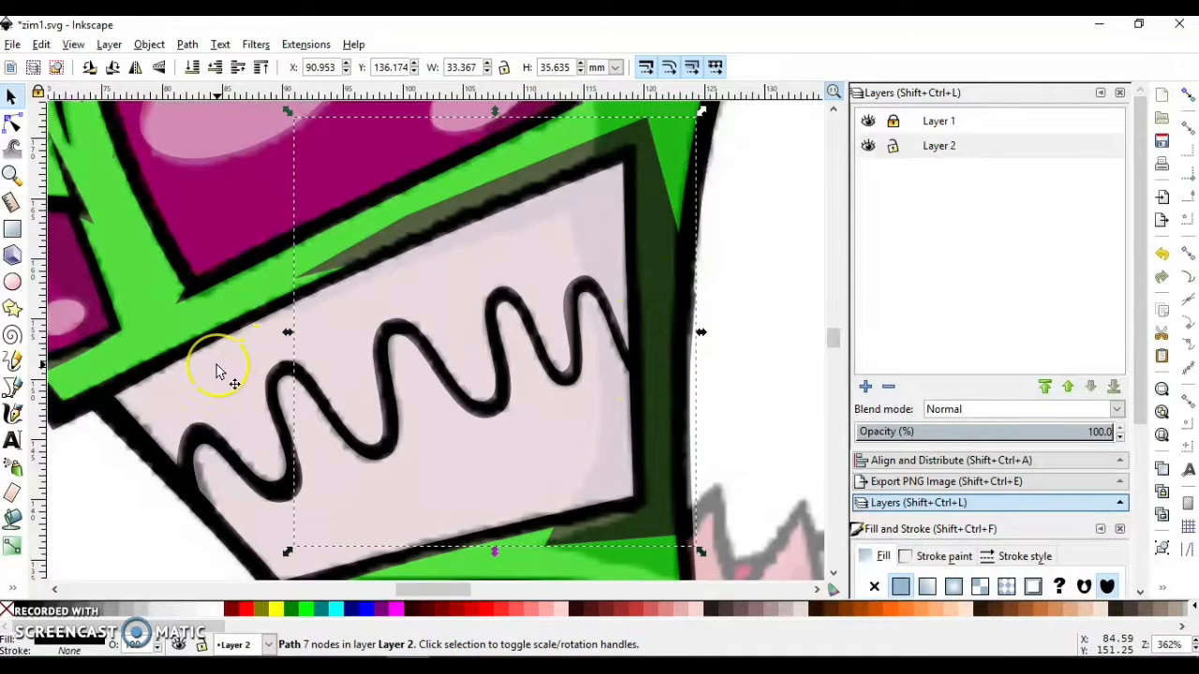
pyautogui.keyDown('shift'); pyautogui.click(332, 195); pyautogui.keyUp('shift')
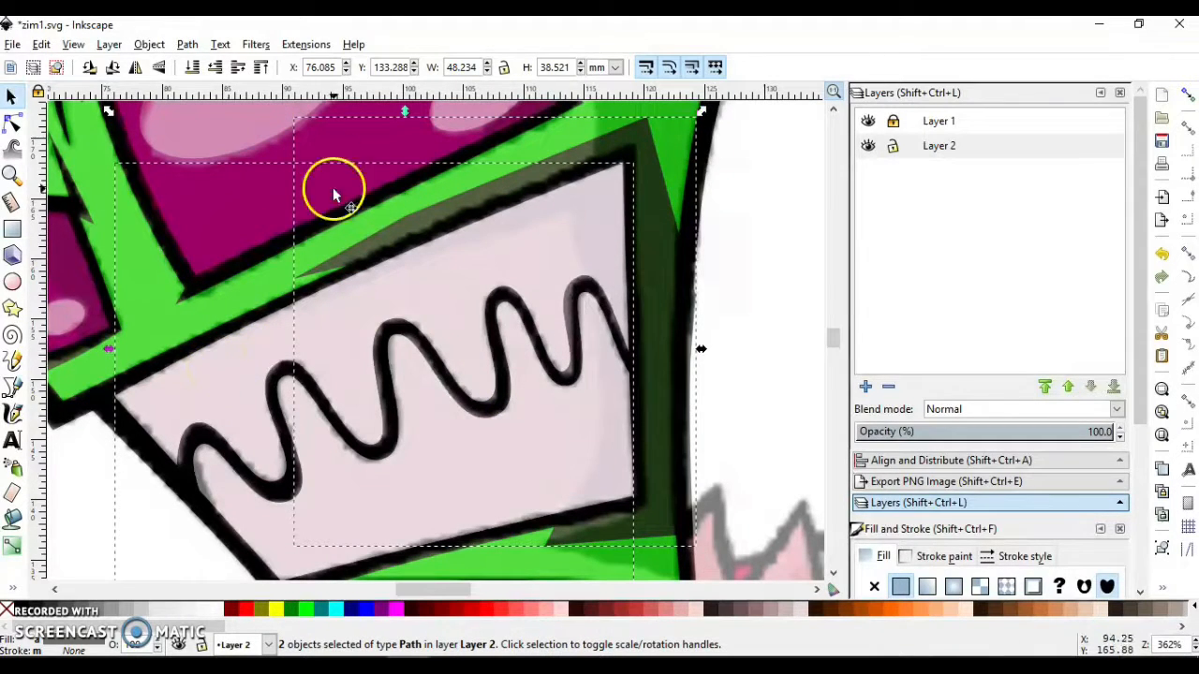
pyautogui.click(192, 44)
pyautogui.click(265, 200)
pyautogui.press('Escape')
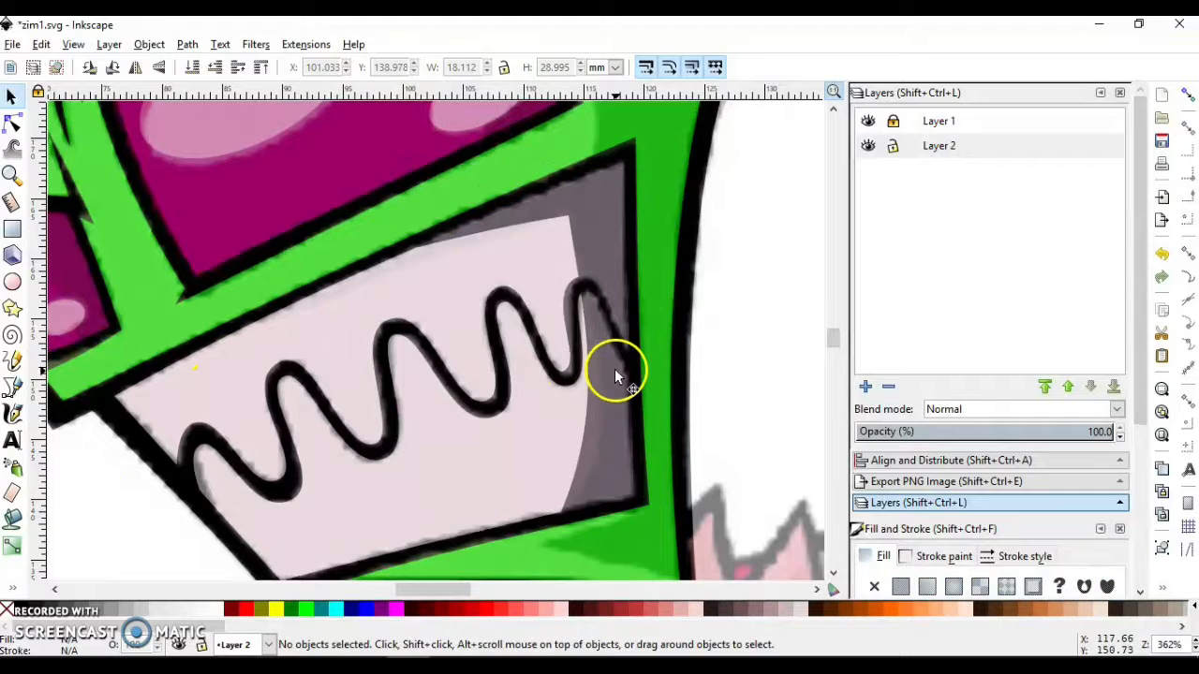
pyautogui.moveTo(602, 253); pyautogui.dragTo(682, 293)
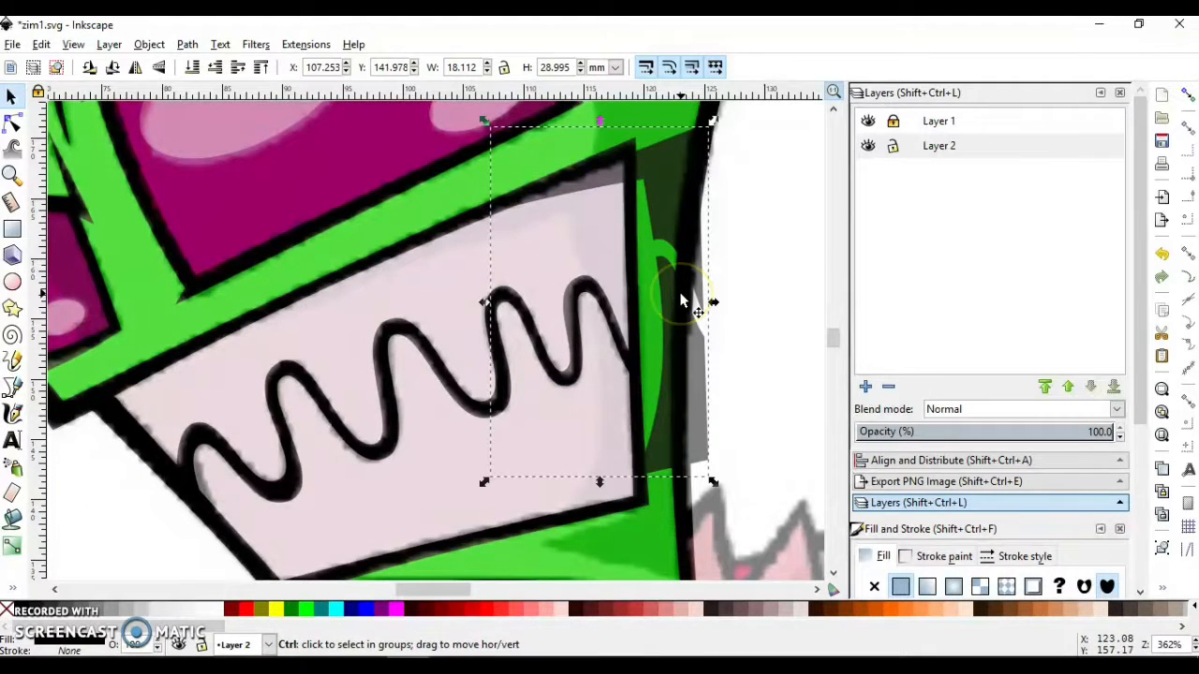
pyautogui.hotkey('ctrl', 'z')
# Hide the reference on Layer 1 and set the trimmed mouth shading's opacity to 18.8%.
pyautogui.click(869, 122)
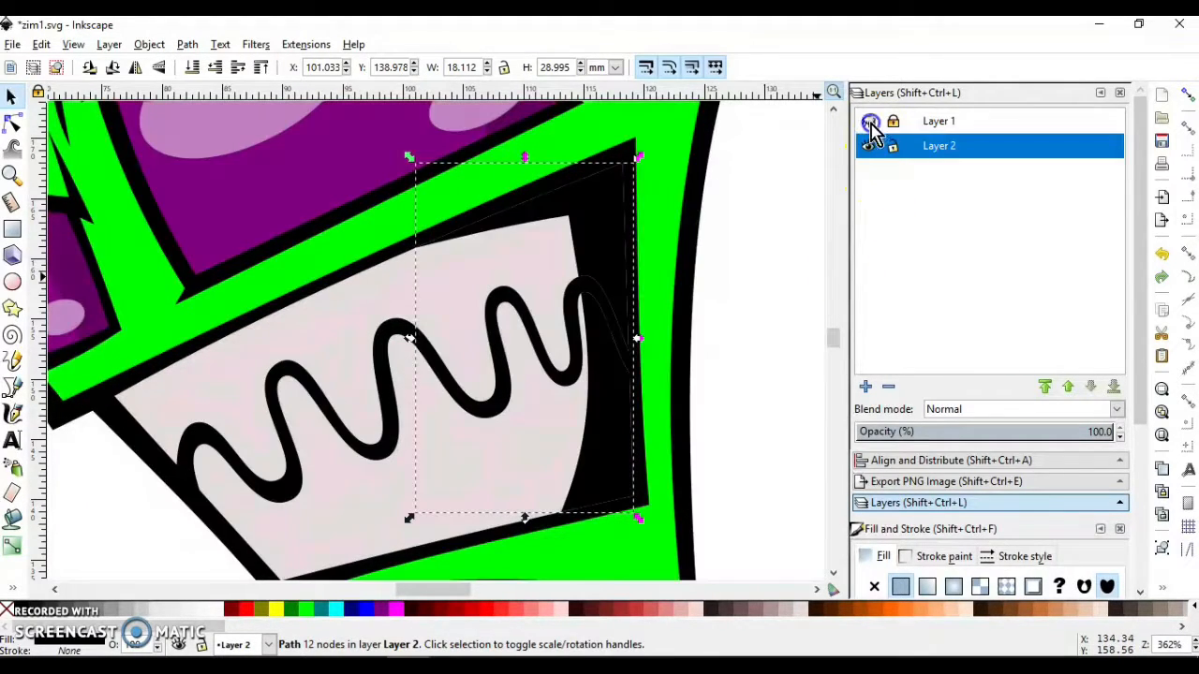
pyautogui.click(751, 341)
pyautogui.click(597, 225)
pyautogui.scroll(-5, 1151, 481)
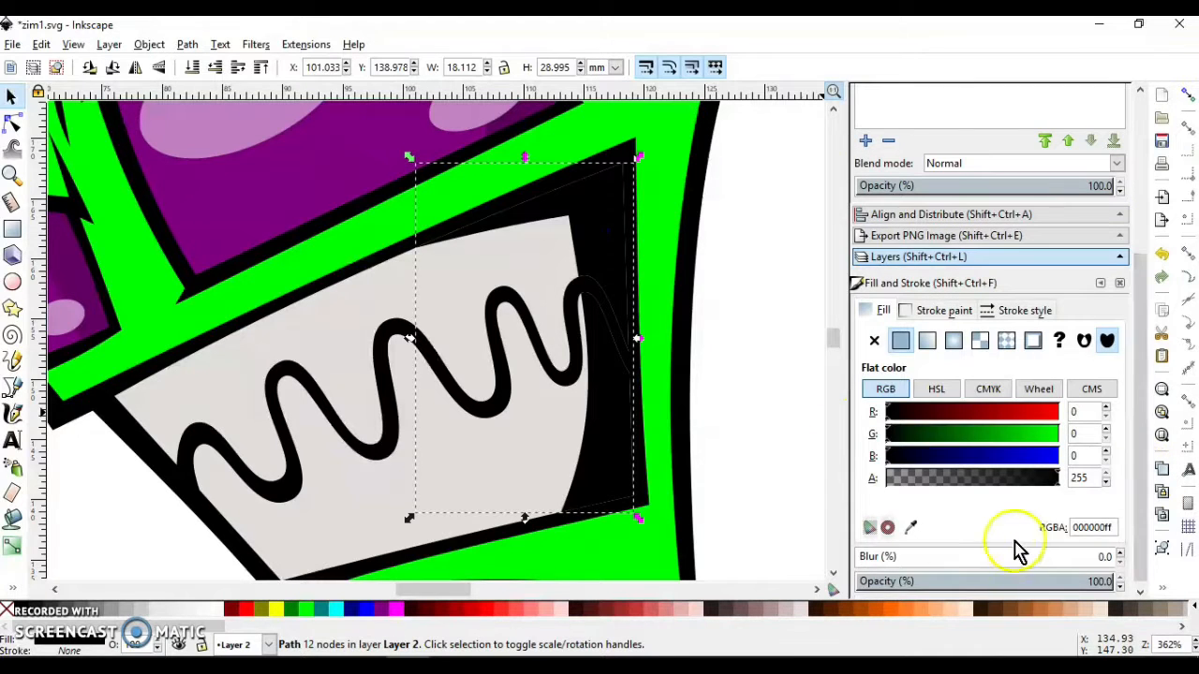
pyautogui.click(918, 581)
pyautogui.moveTo(913, 582); pyautogui.dragTo(902, 582)
pyautogui.click(733, 372)
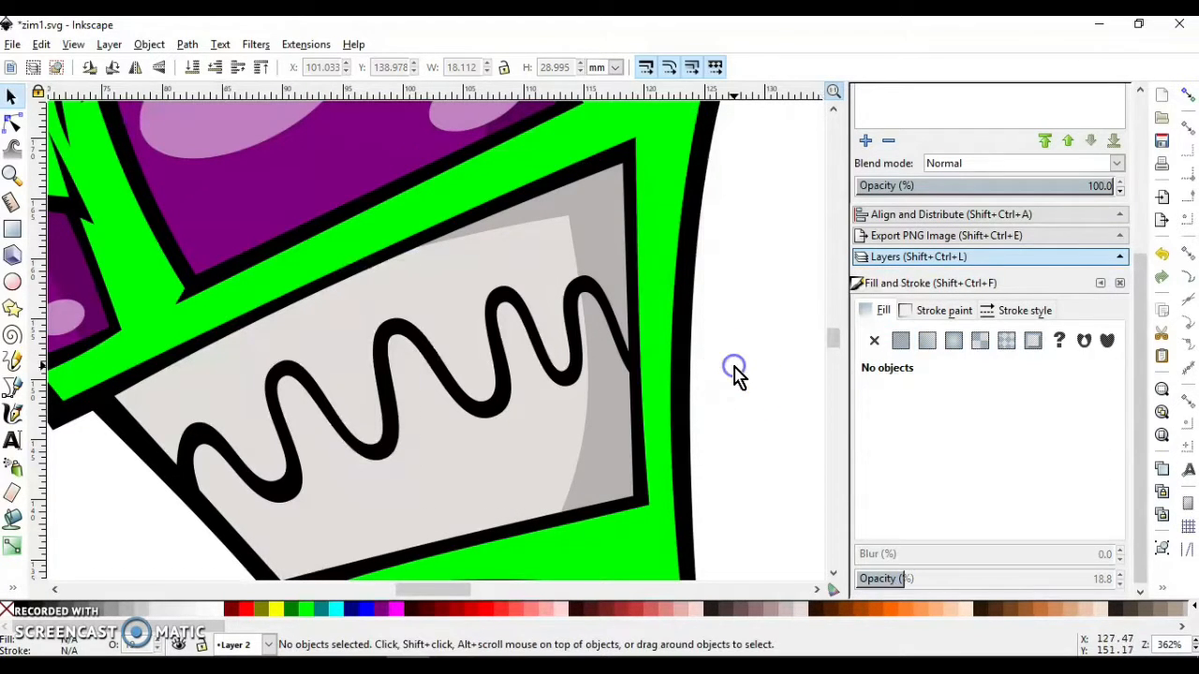
# Save the drawing with the finished mouth shading.
pyautogui.click(12, 180)
pyautogui.keyDown('shift'); pyautogui.click(96, 498); pyautogui.keyUp('shift')
pyautogui.keyDown('shift'); pyautogui.click(396, 428); pyautogui.keyUp('shift')
pyautogui.keyDown('shift'); pyautogui.click(447, 396); pyautogui.keyUp('shift')
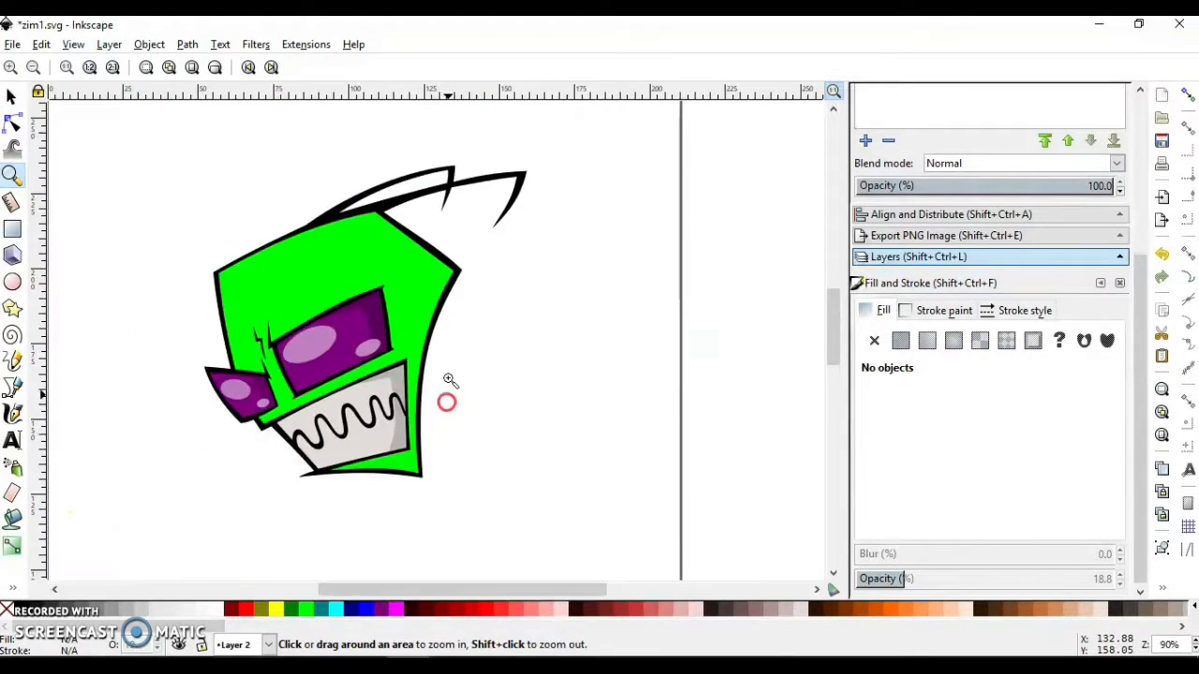
pyautogui.click(14, 44)
pyautogui.click(37, 168)
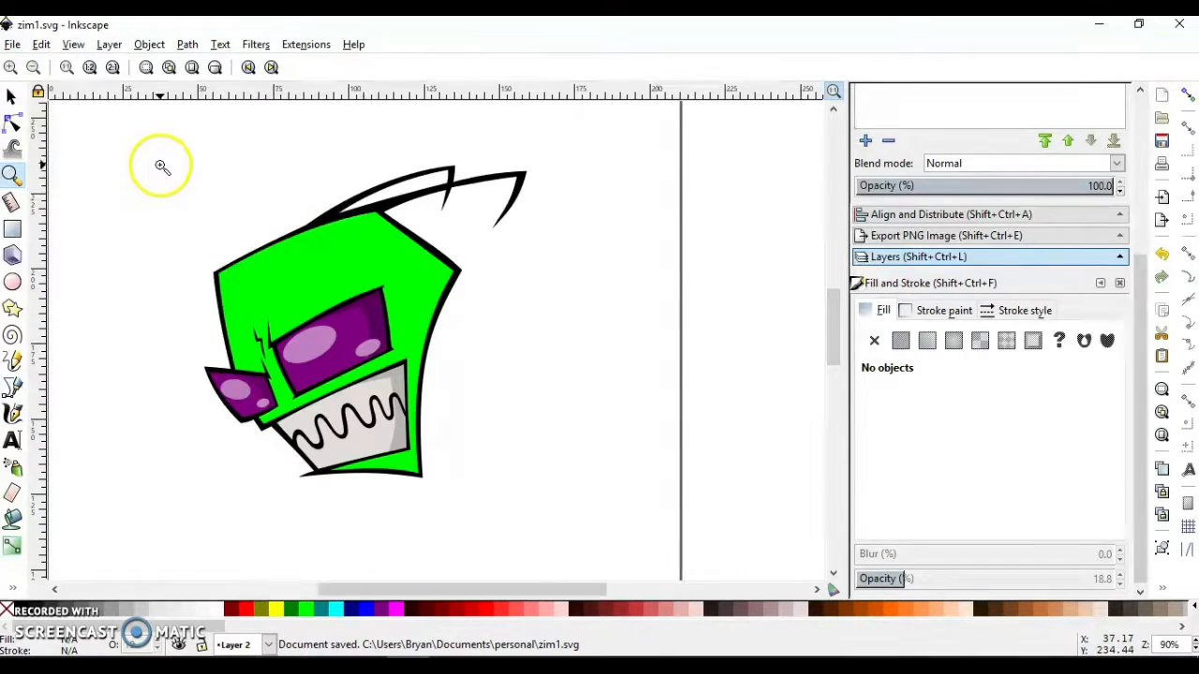
# Make Layer 1 visible to show the reference for the head's green shading.
pyautogui.moveTo(160, 165); pyautogui.dragTo(498, 509)
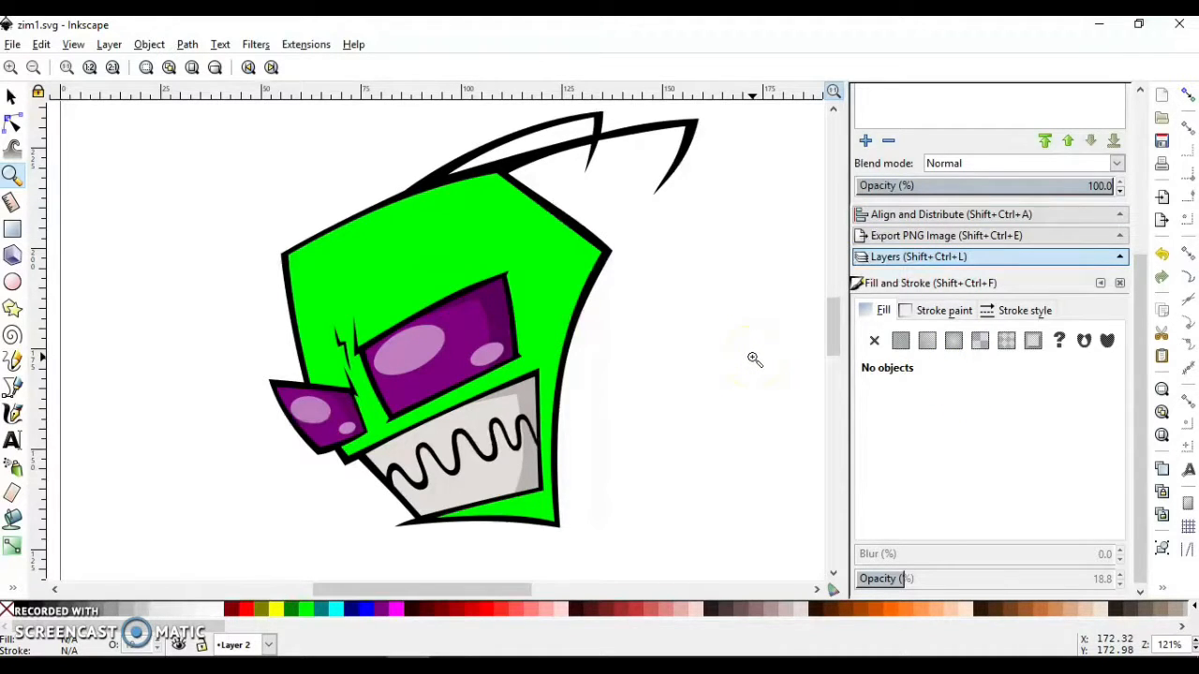
pyautogui.scroll(5, 1138, 162)
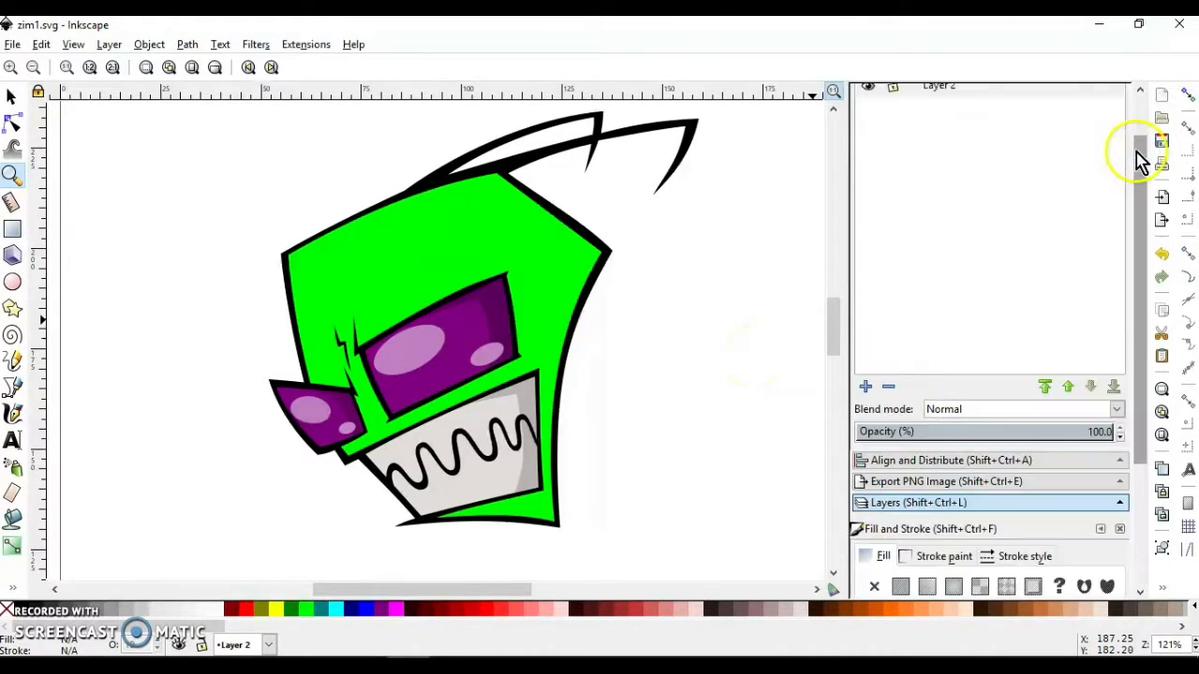
pyautogui.click(868, 121)
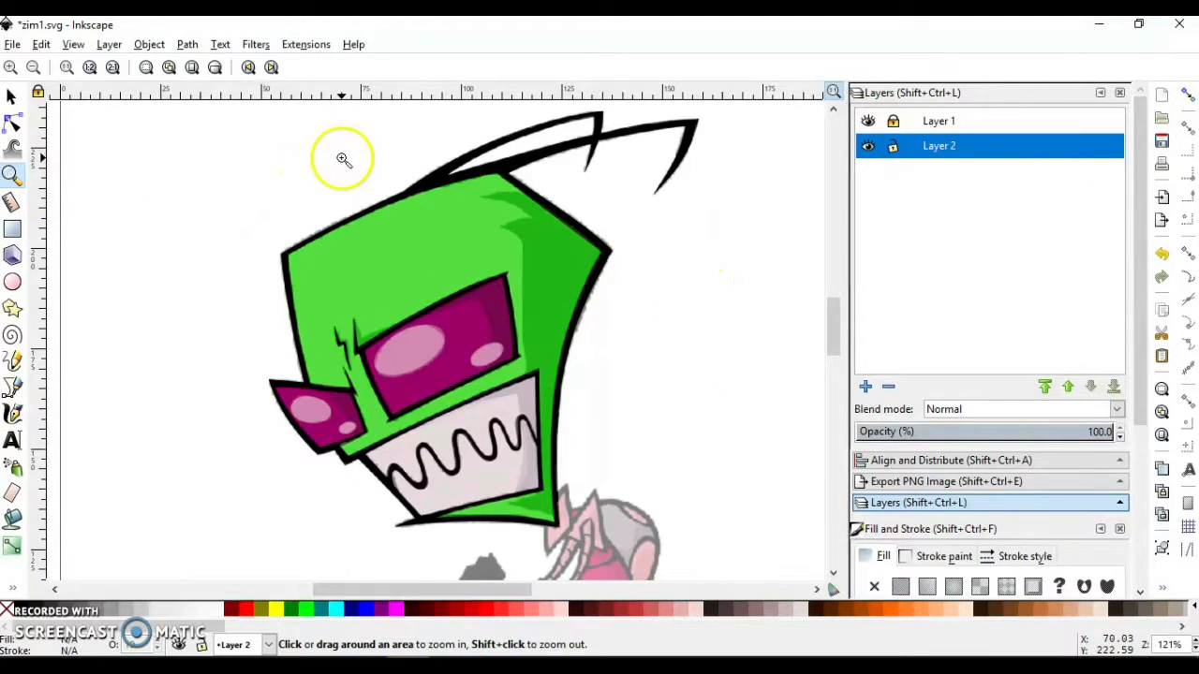
# Draw a closed straight-segment outline around the head's dark green shading, following its jagged inner edge and extending past the head's outer edge.
pyautogui.moveTo(342, 159); pyautogui.dragTo(674, 546)
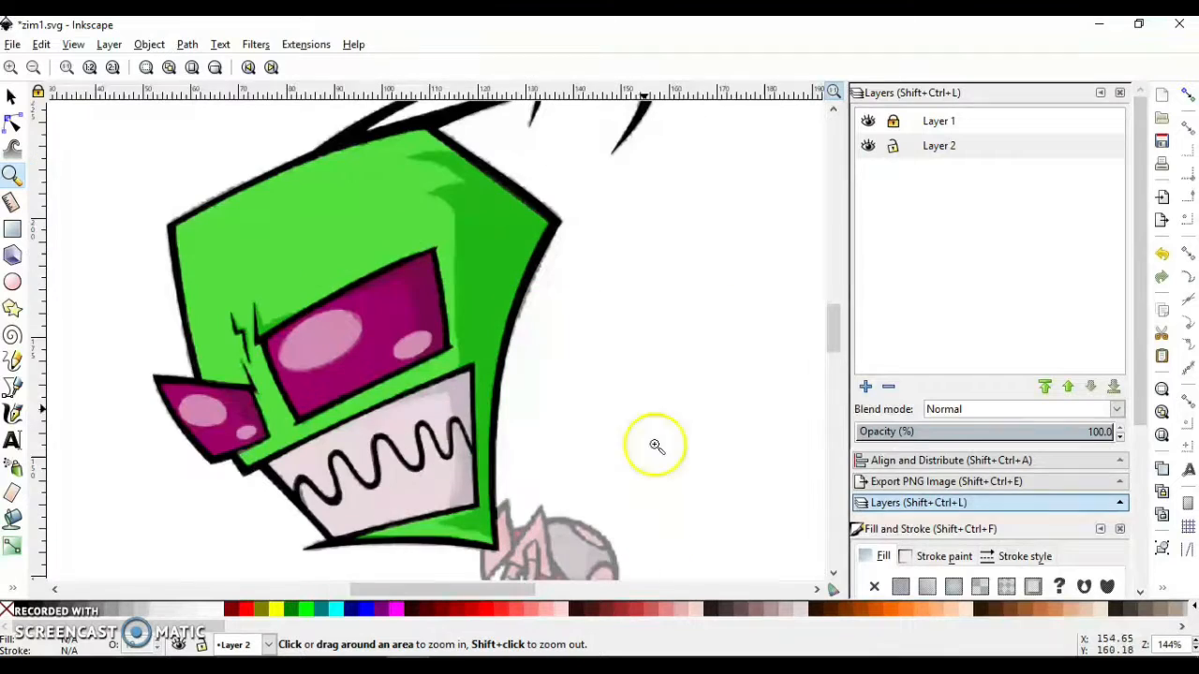
pyautogui.click(12, 386)
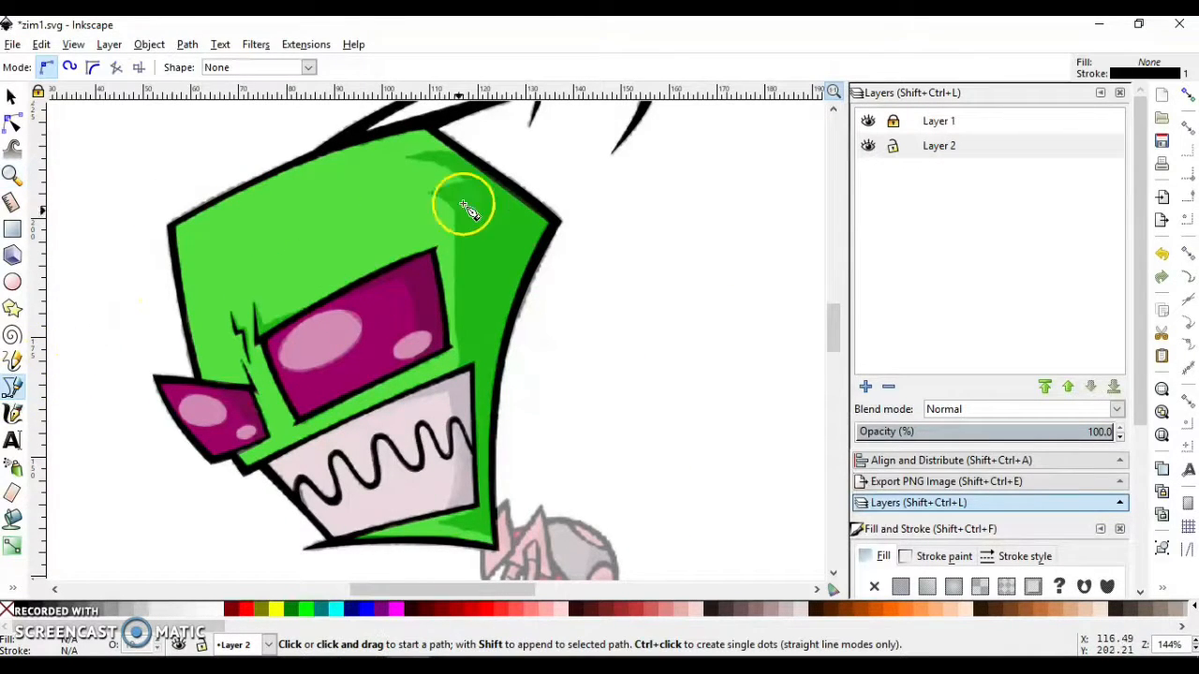
pyautogui.click(528, 176)
pyautogui.click(409, 159)
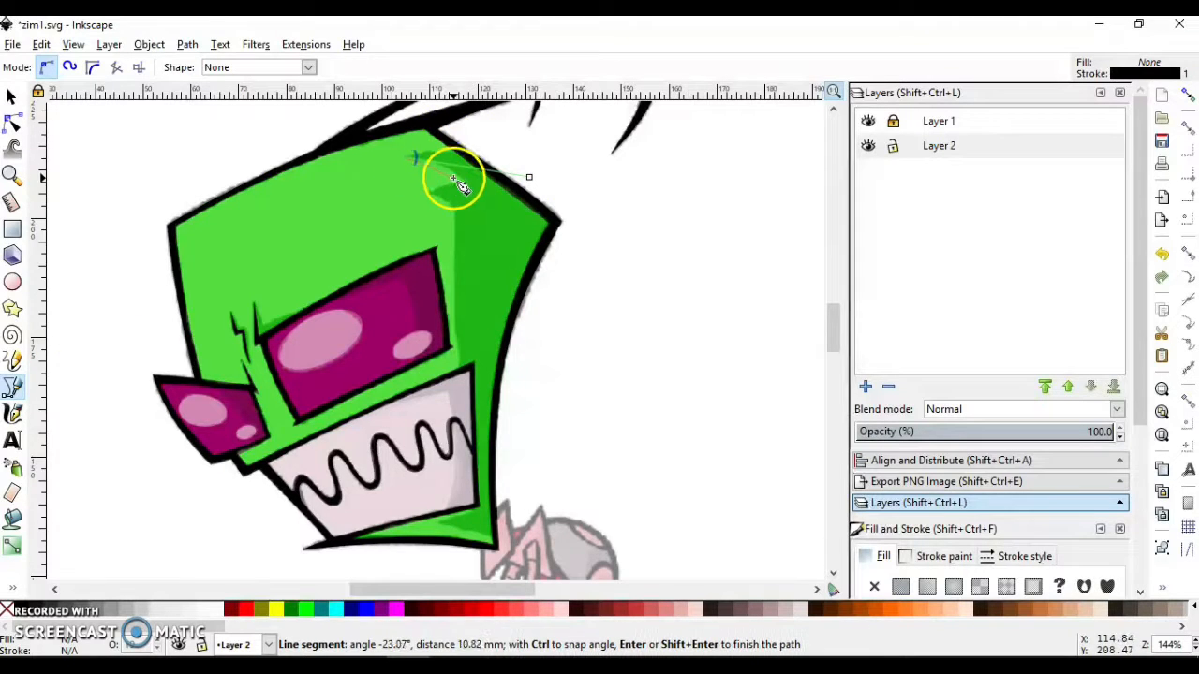
pyautogui.click(465, 181)
pyautogui.click(435, 201)
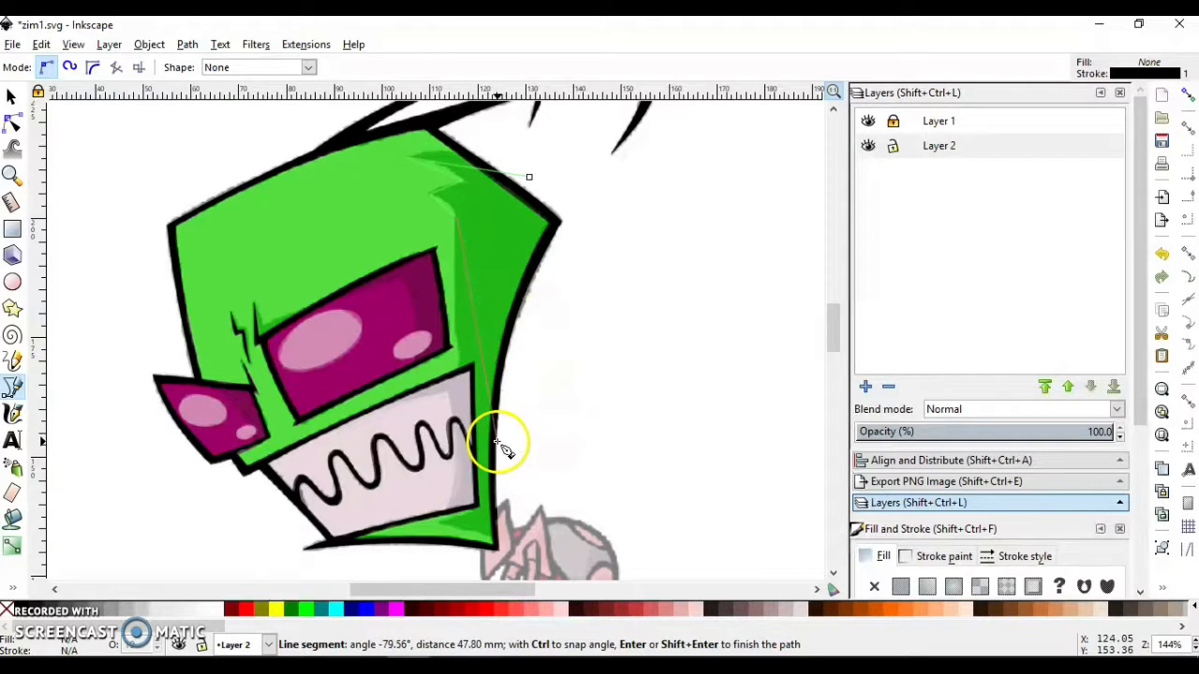
pyautogui.click(473, 517)
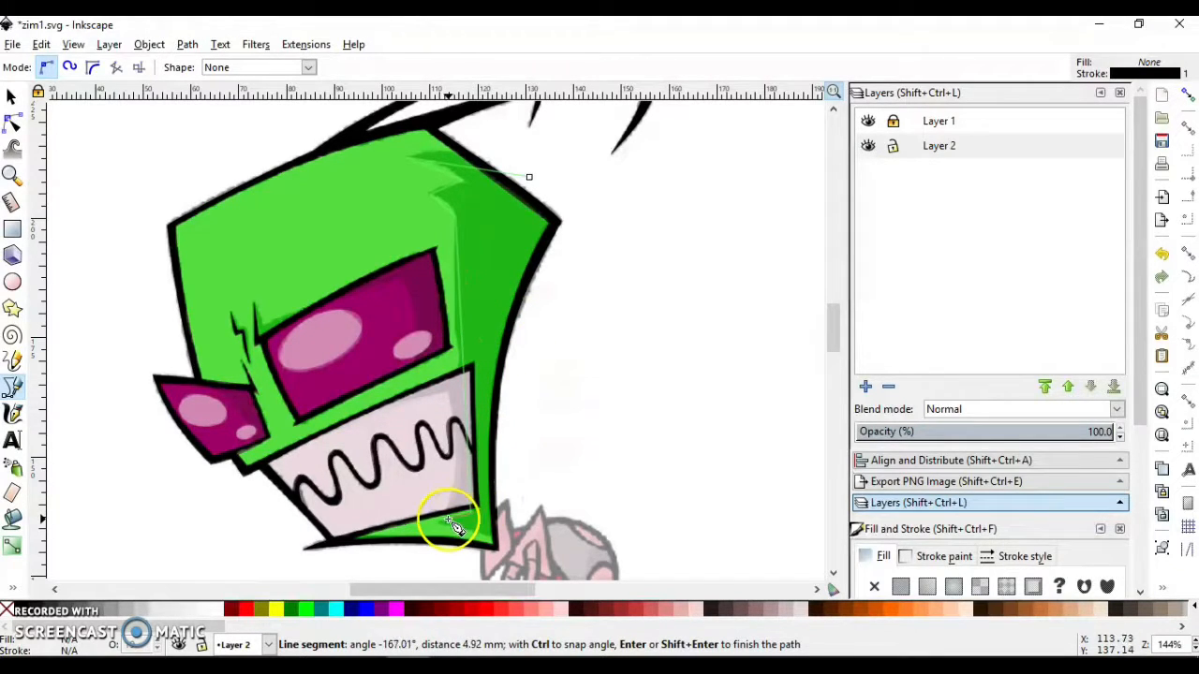
pyautogui.click(443, 523)
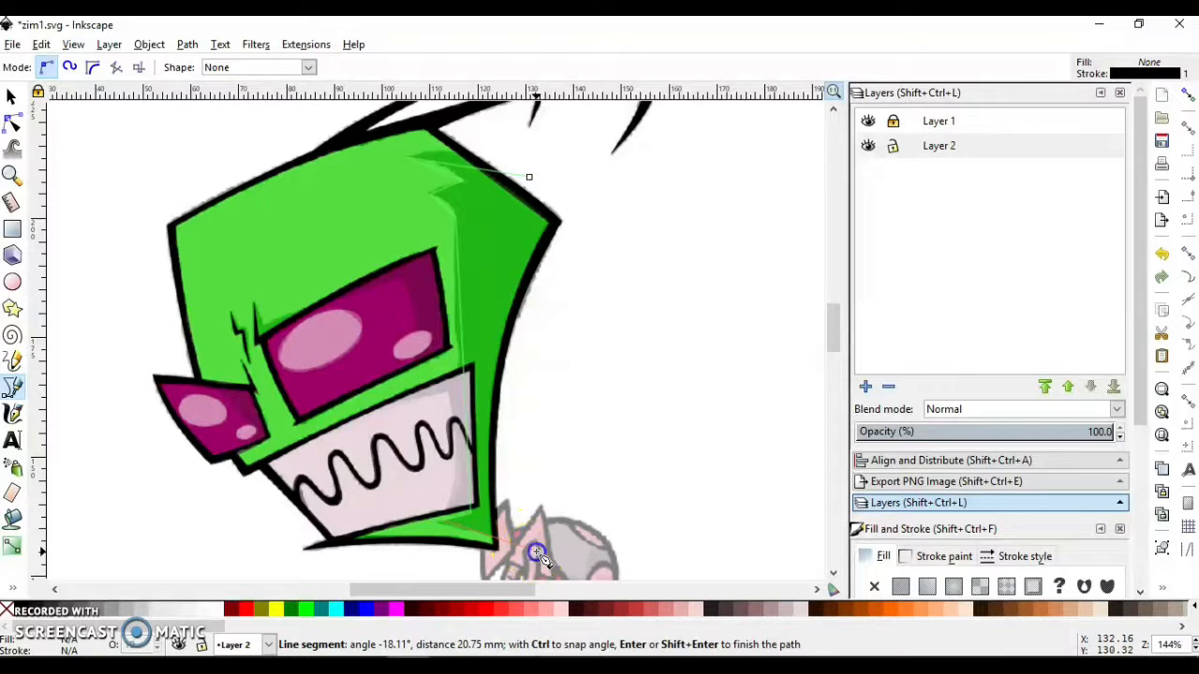
pyautogui.click(538, 555)
pyautogui.click(596, 214)
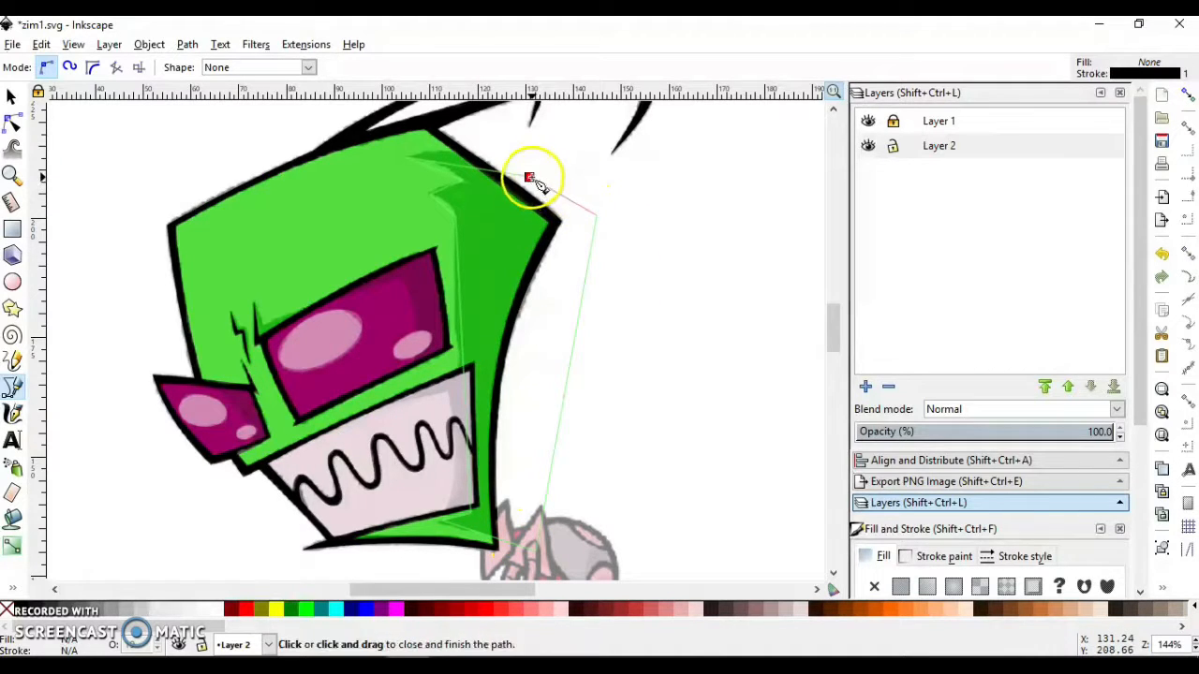
pyautogui.click(529, 178)
# Bend the segments around the outline's uppermost spike into curves and align the second spike's tip with the reference.
pyautogui.click(12, 122)
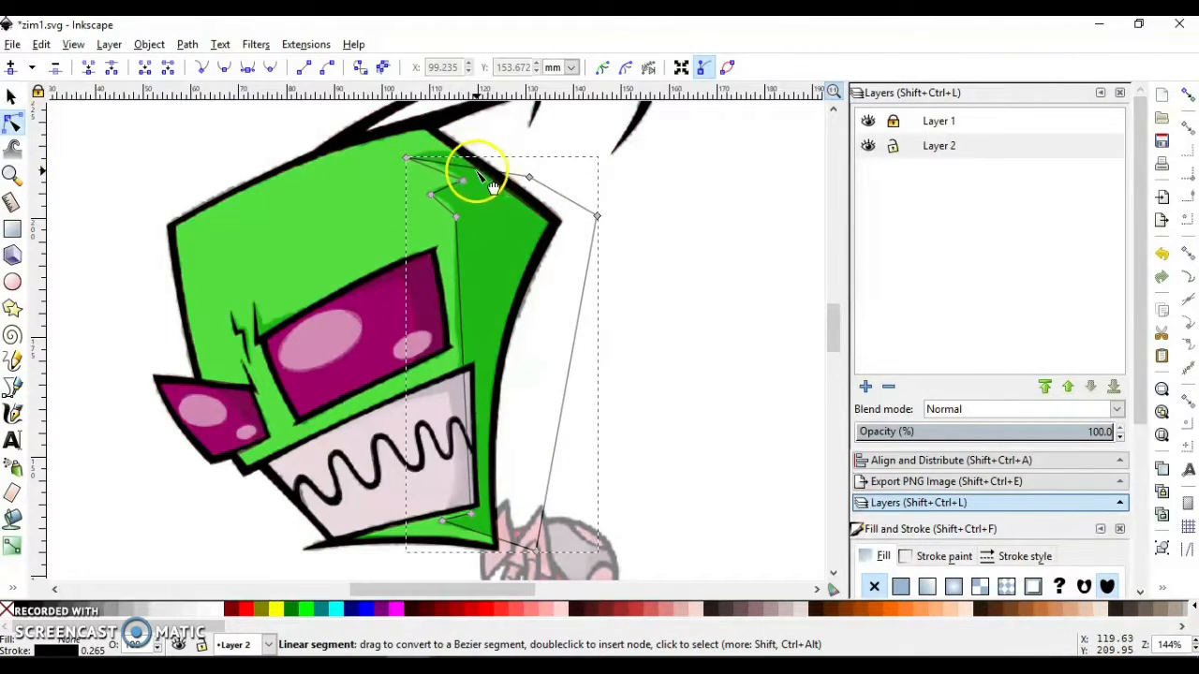
pyautogui.moveTo(477, 172); pyautogui.dragTo(442, 162)
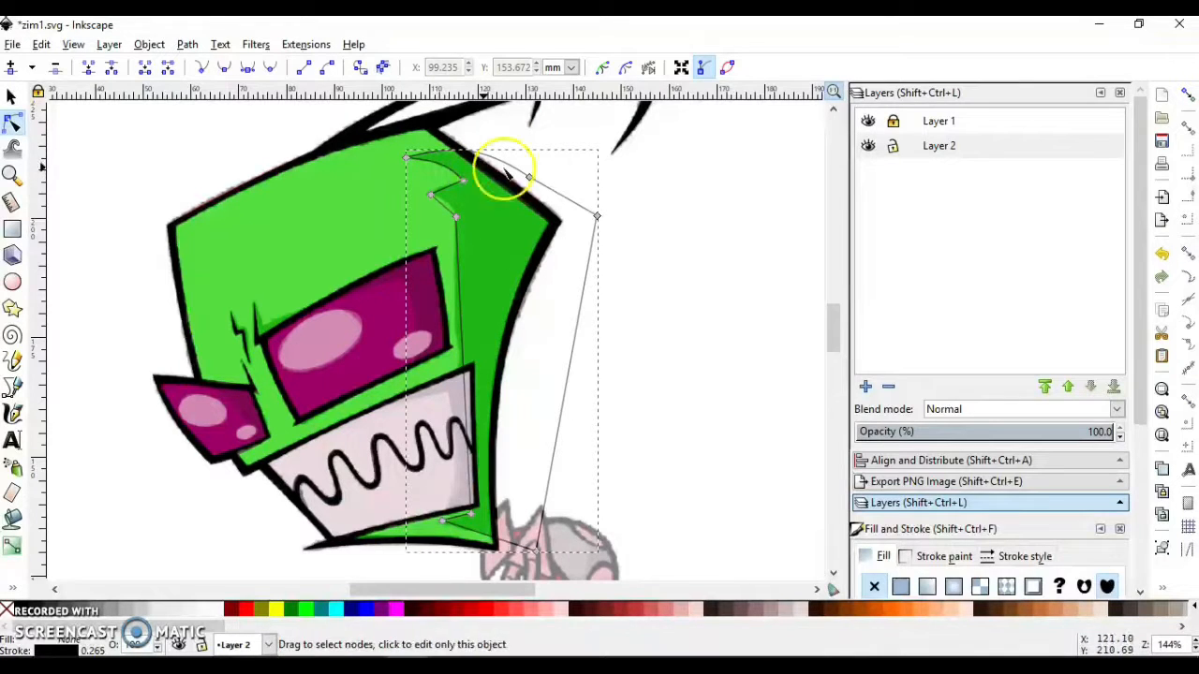
pyautogui.click(661, 187)
pyautogui.click(461, 195)
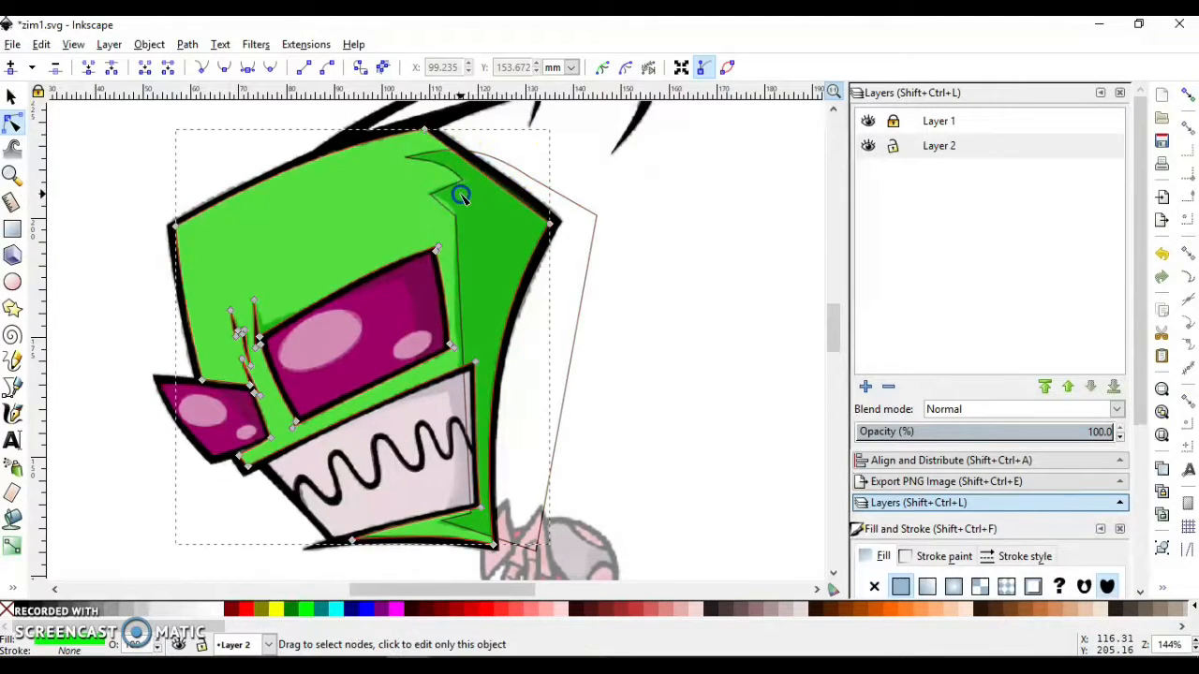
pyautogui.click(460, 180)
pyautogui.moveTo(433, 195); pyautogui.dragTo(430, 193)
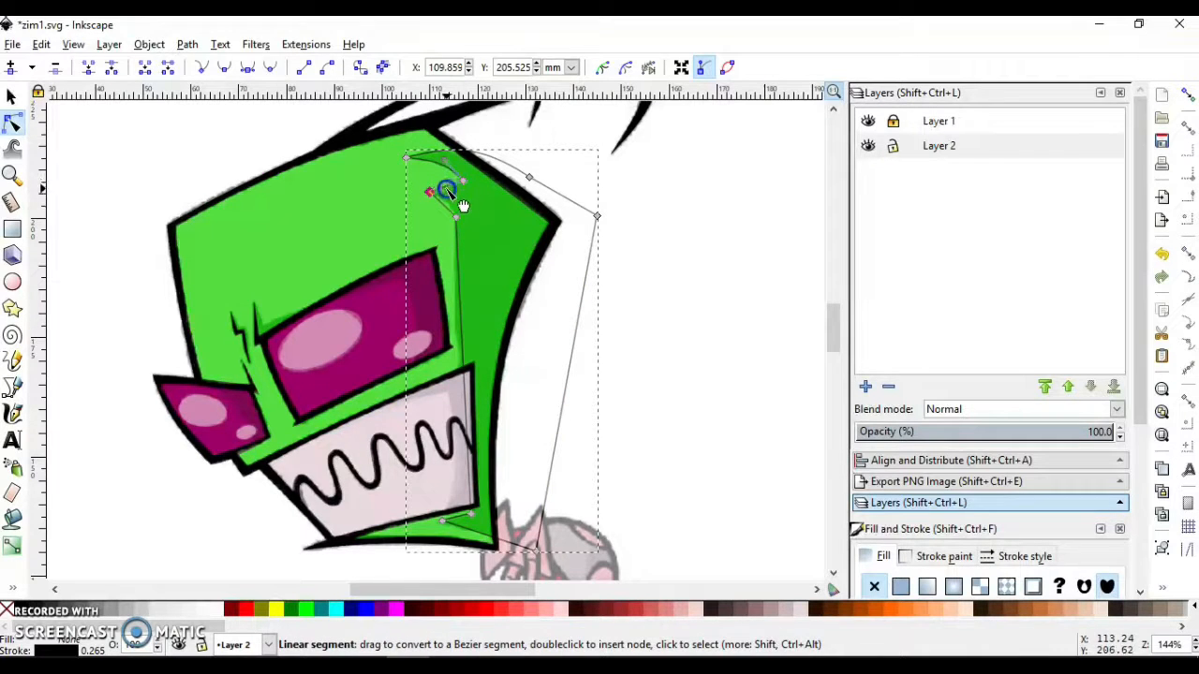
# Refine the notch and second spike of the shading outline, curving both spike edges to match the reference.
pyautogui.click(13, 175)
pyautogui.moveTo(393, 134); pyautogui.dragTo(633, 306)
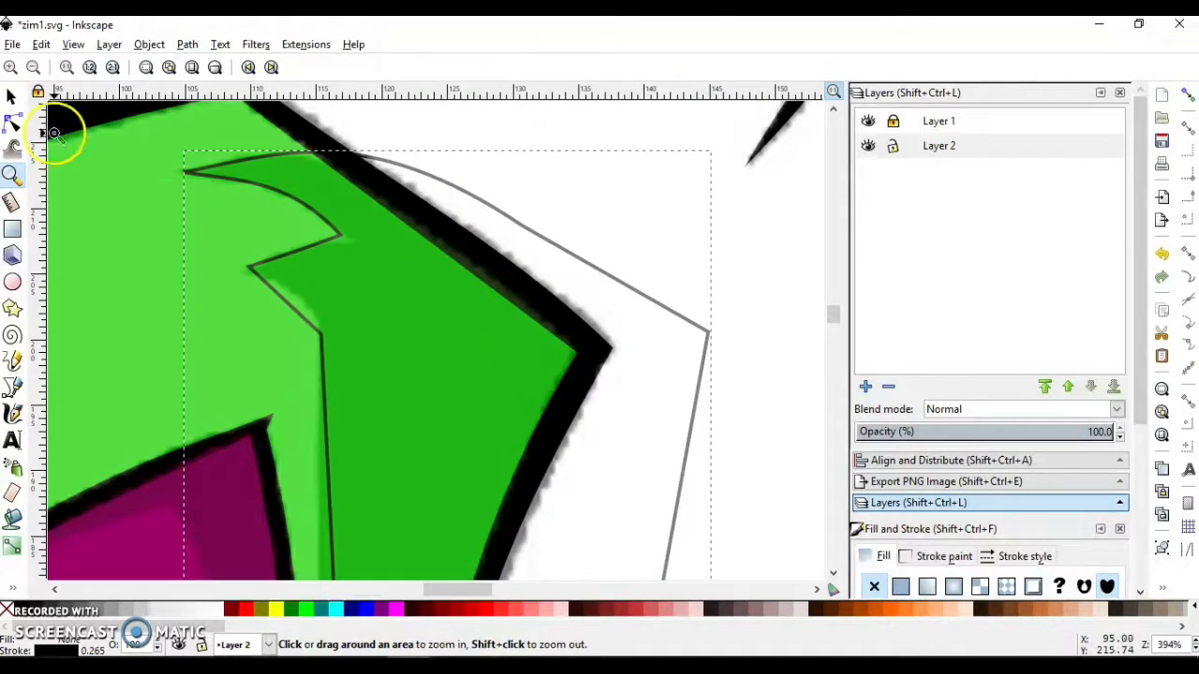
pyautogui.click(14, 122)
pyautogui.moveTo(340, 235); pyautogui.dragTo(254, 271)
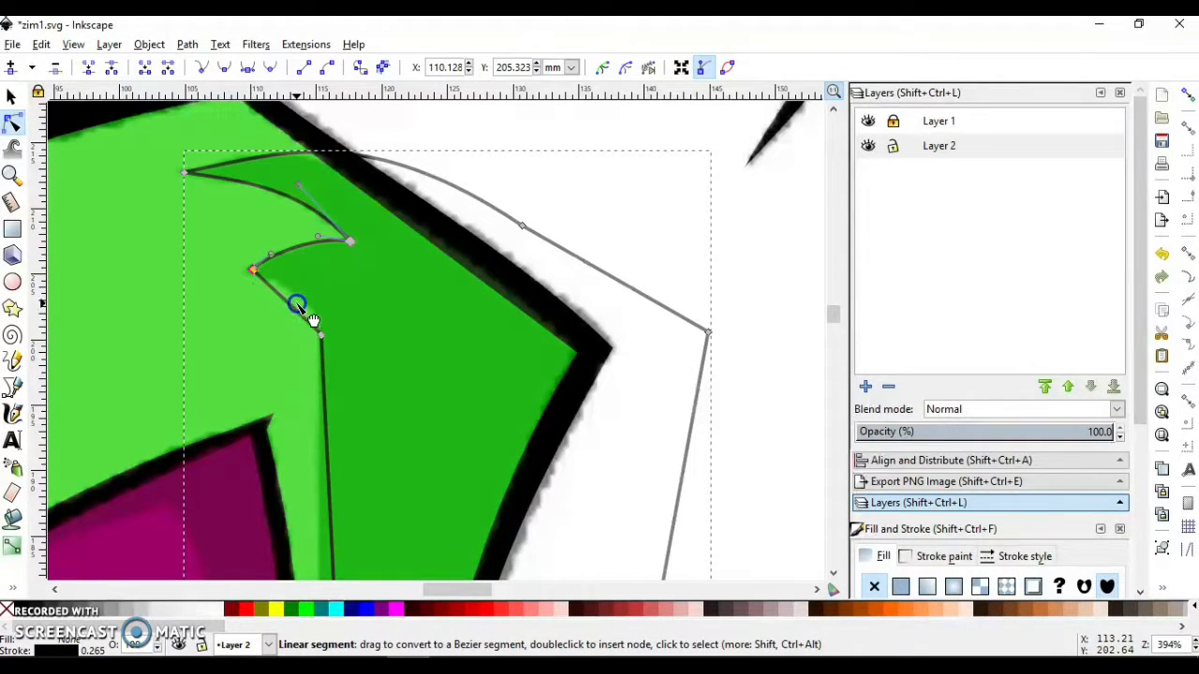
pyautogui.click(309, 318)
pyautogui.moveTo(319, 312); pyautogui.dragTo(287, 284)
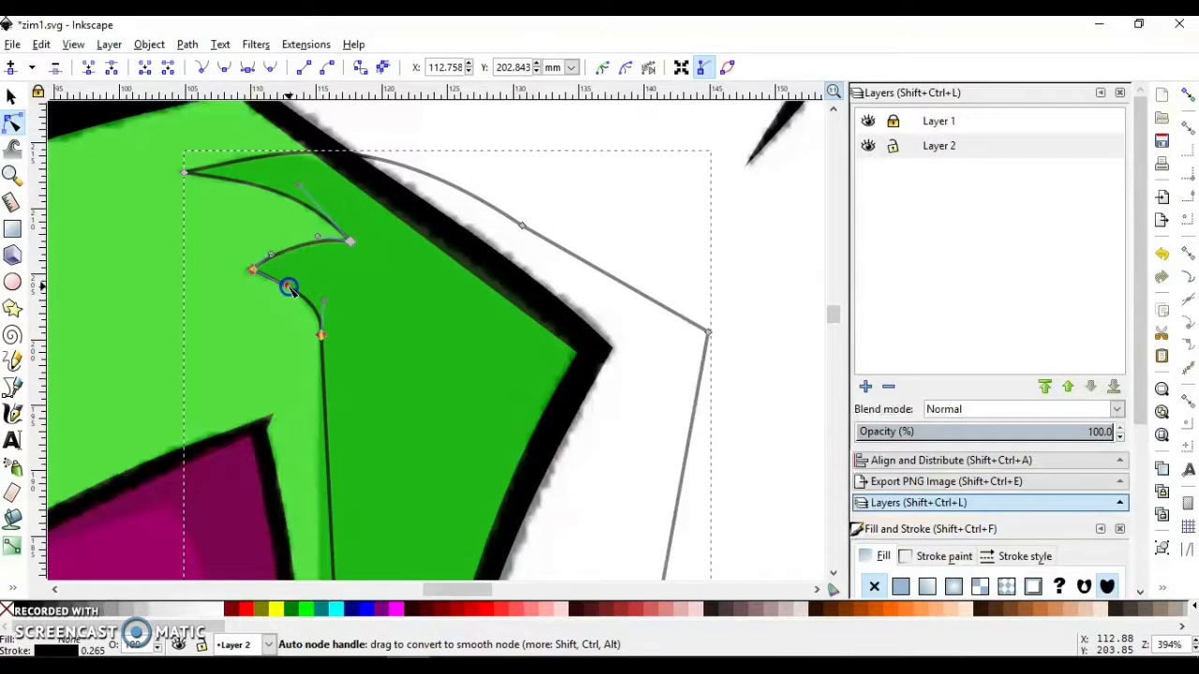
pyautogui.click(321, 333)
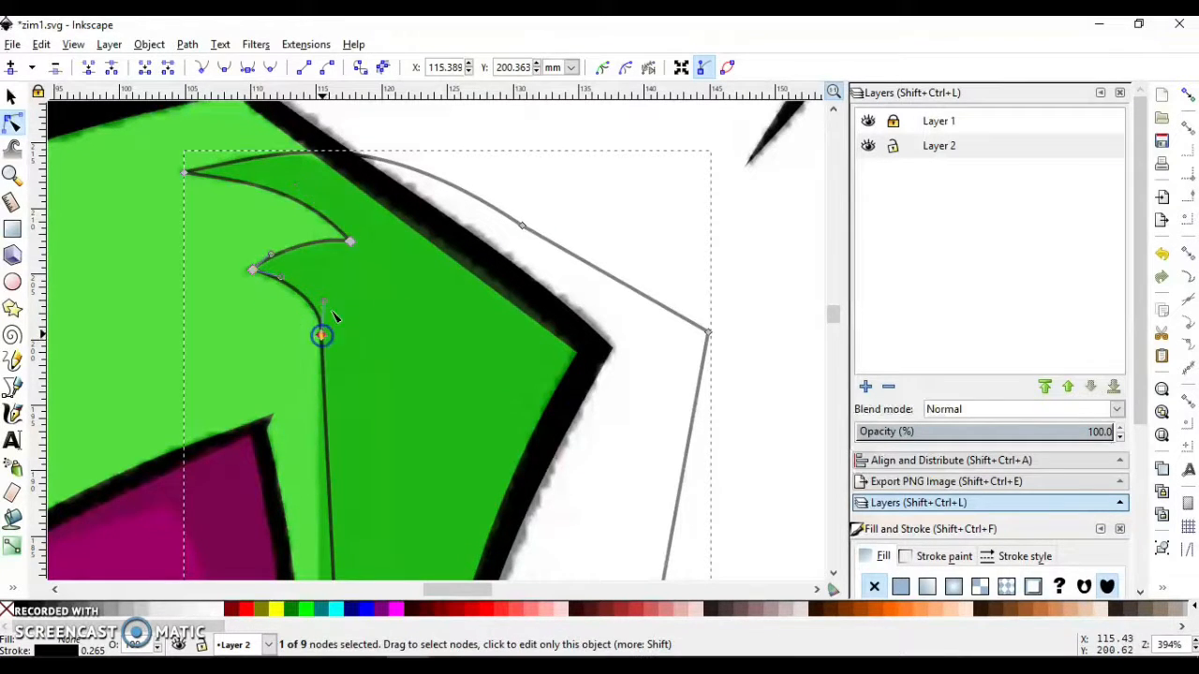
# Fit the shading outline's lower spike below the mouth to the reference by moving its tip node and bending its bottom edge.
pyautogui.click(12, 174)
pyautogui.keyDown('shift'); pyautogui.click(575, 206); pyautogui.keyUp('shift')
pyautogui.scroll(-6, 837, 335)
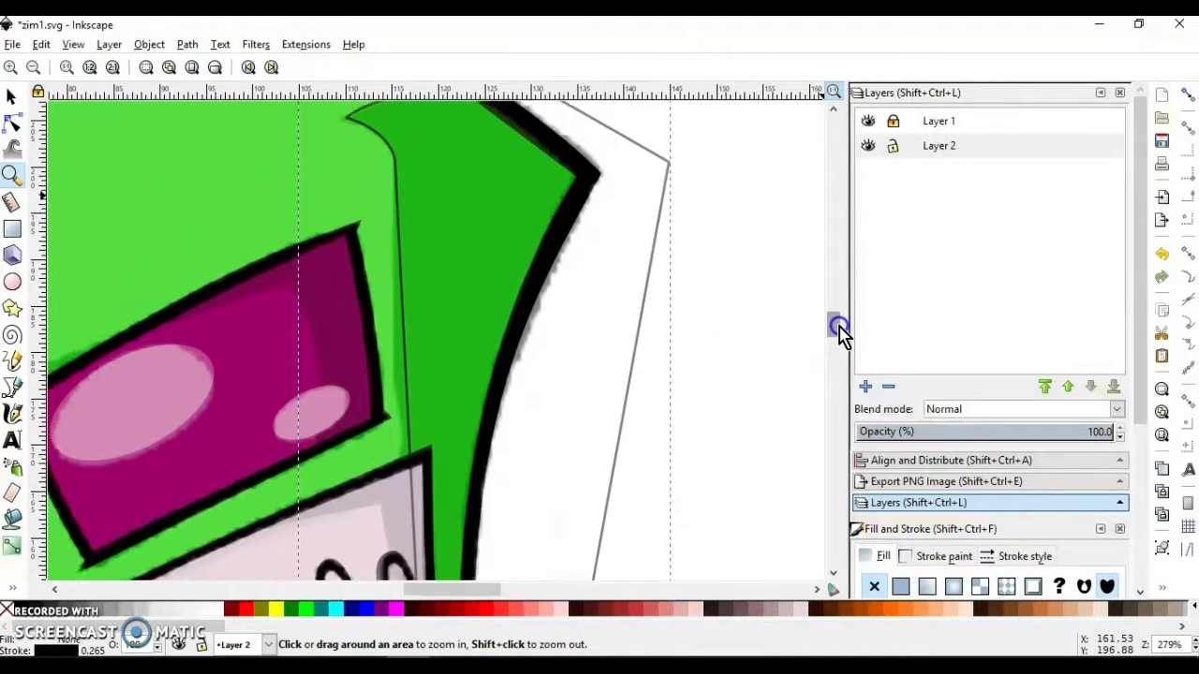
pyautogui.keyDown('shift'); pyautogui.click(731, 322); pyautogui.keyUp('shift')
pyautogui.moveTo(835, 322); pyautogui.dragTo(832, 328)
pyautogui.click(12, 122)
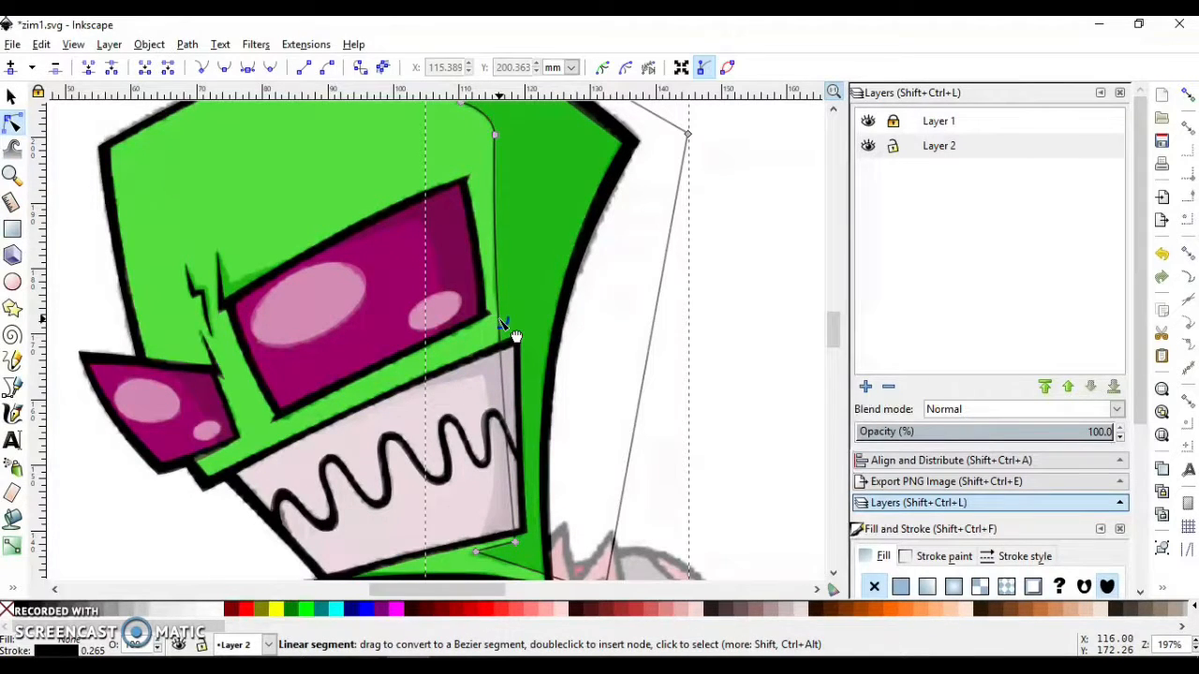
pyautogui.click(832, 572)
pyautogui.click(833, 572)
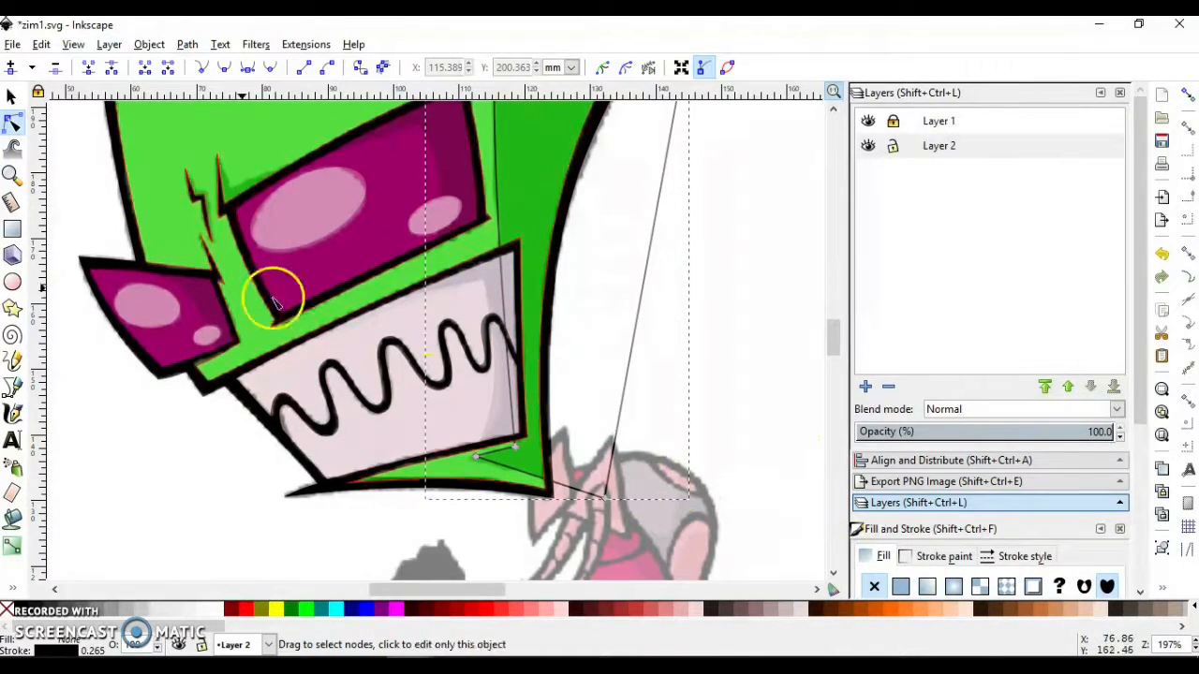
pyautogui.click(12, 175)
pyautogui.moveTo(456, 418); pyautogui.dragTo(664, 535)
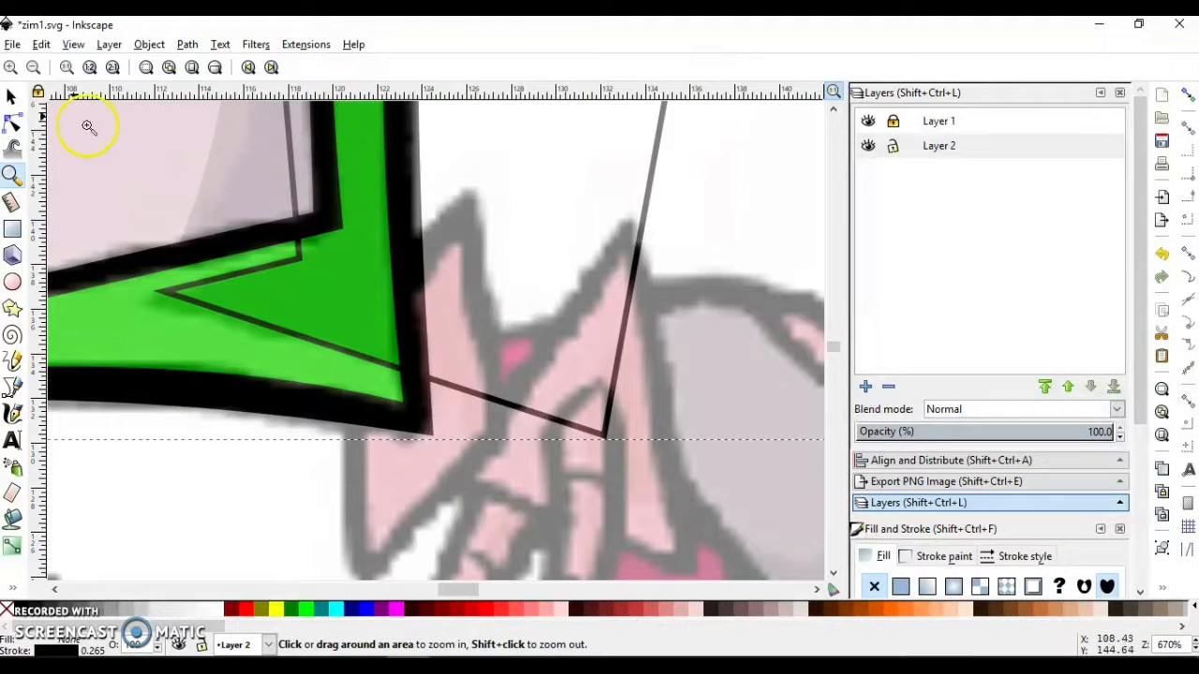
pyautogui.click(12, 122)
pyautogui.click(165, 295)
pyautogui.moveTo(165, 295); pyautogui.dragTo(153, 299)
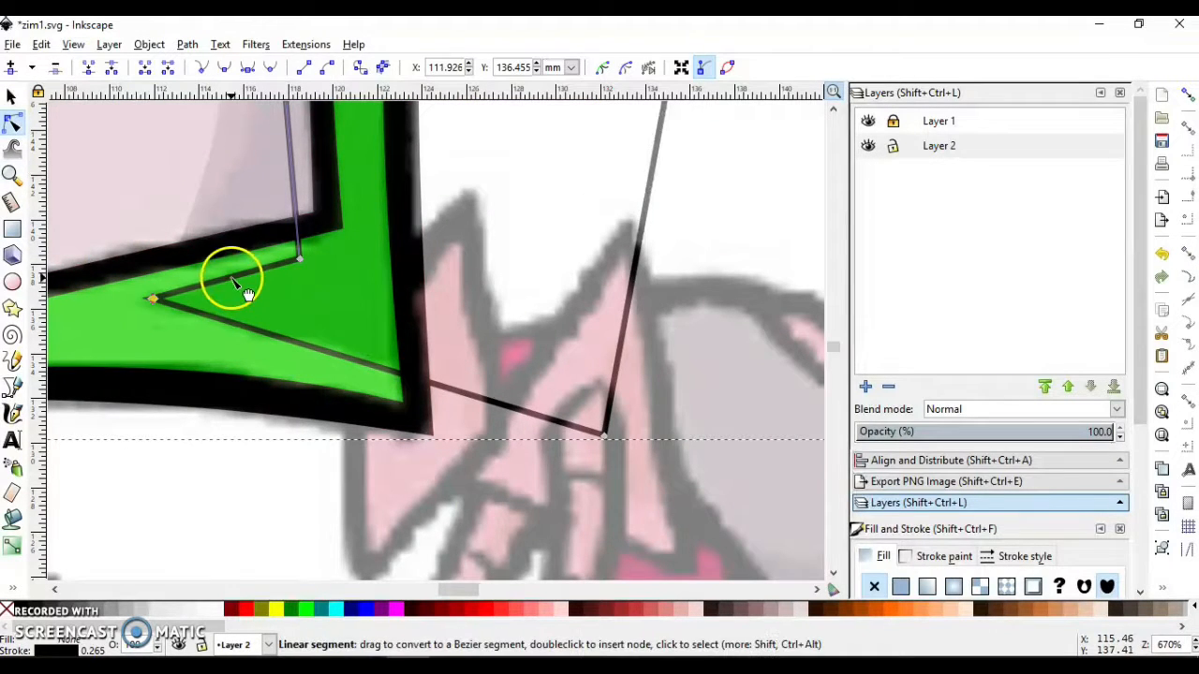
pyautogui.moveTo(363, 375); pyautogui.dragTo(348, 347)
# Fill the head shading outline with black and remove its stroke.
pyautogui.click(11, 176)
pyautogui.keyDown('shift'); pyautogui.click(160, 464); pyautogui.keyUp('shift')
pyautogui.keyDown('shift'); pyautogui.click(159, 465); pyautogui.keyUp('shift')
pyautogui.keyDown('shift'); pyautogui.click(160, 466); pyautogui.keyUp('shift')
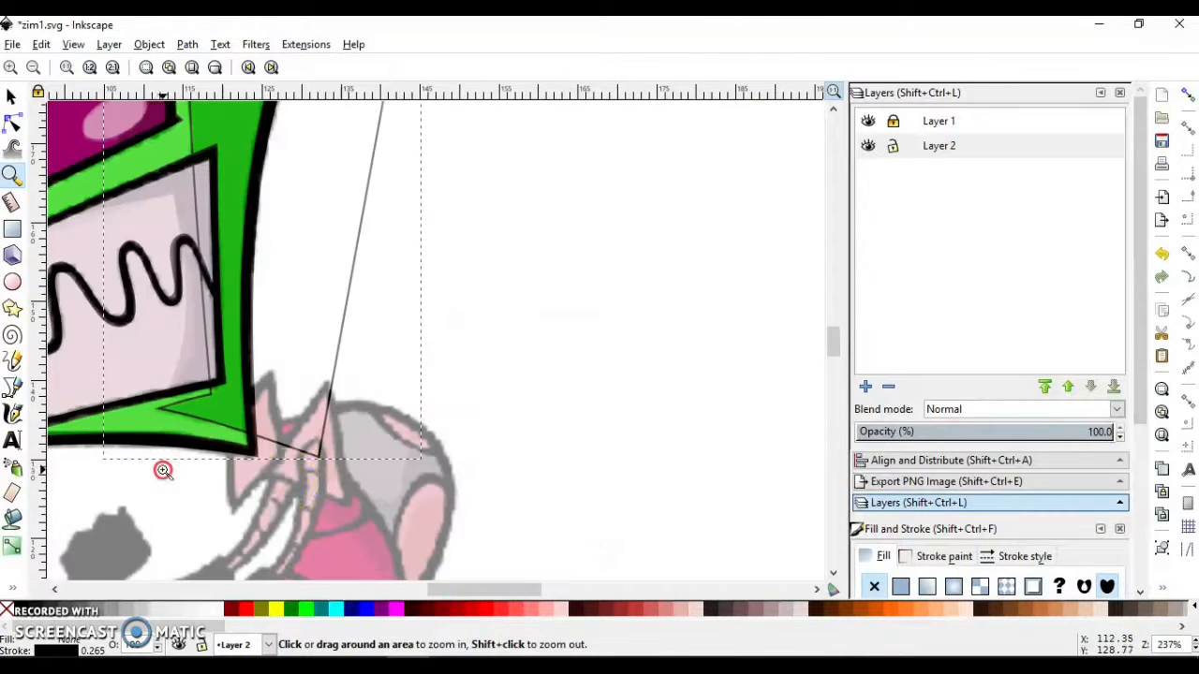
pyautogui.keyDown('shift'); pyautogui.click(392, 324); pyautogui.keyUp('shift')
pyautogui.keyDown('shift'); pyautogui.click(391, 324); pyautogui.keyUp('shift')
pyautogui.moveTo(833, 343); pyautogui.dragTo(831, 327)
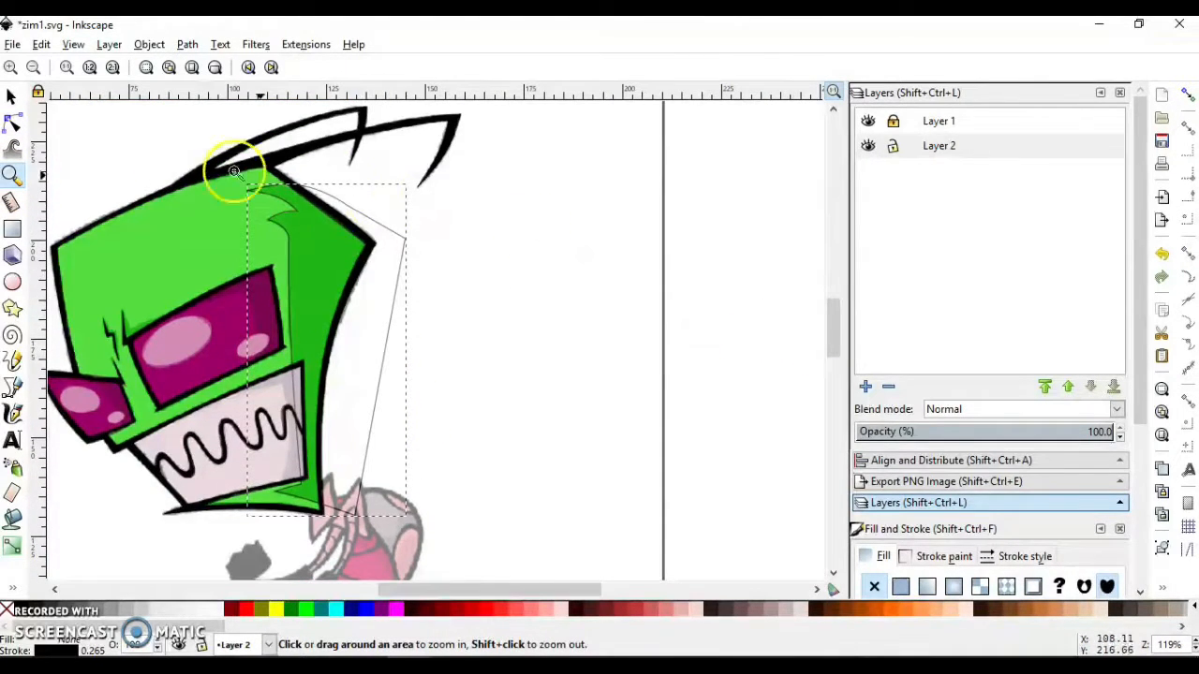
pyautogui.moveTo(122, 155); pyautogui.dragTo(478, 544)
pyautogui.click(13, 97)
pyautogui.click(625, 281)
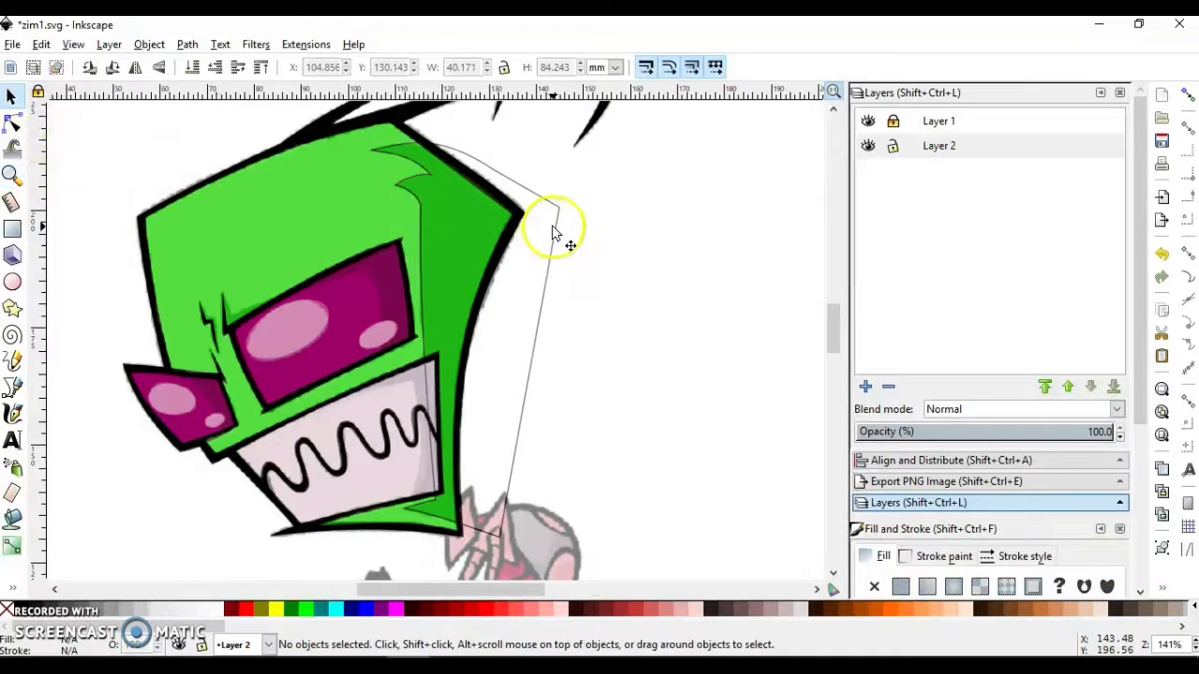
pyautogui.click(560, 215)
pyautogui.click(17, 608)
pyautogui.rightClick(17, 609)
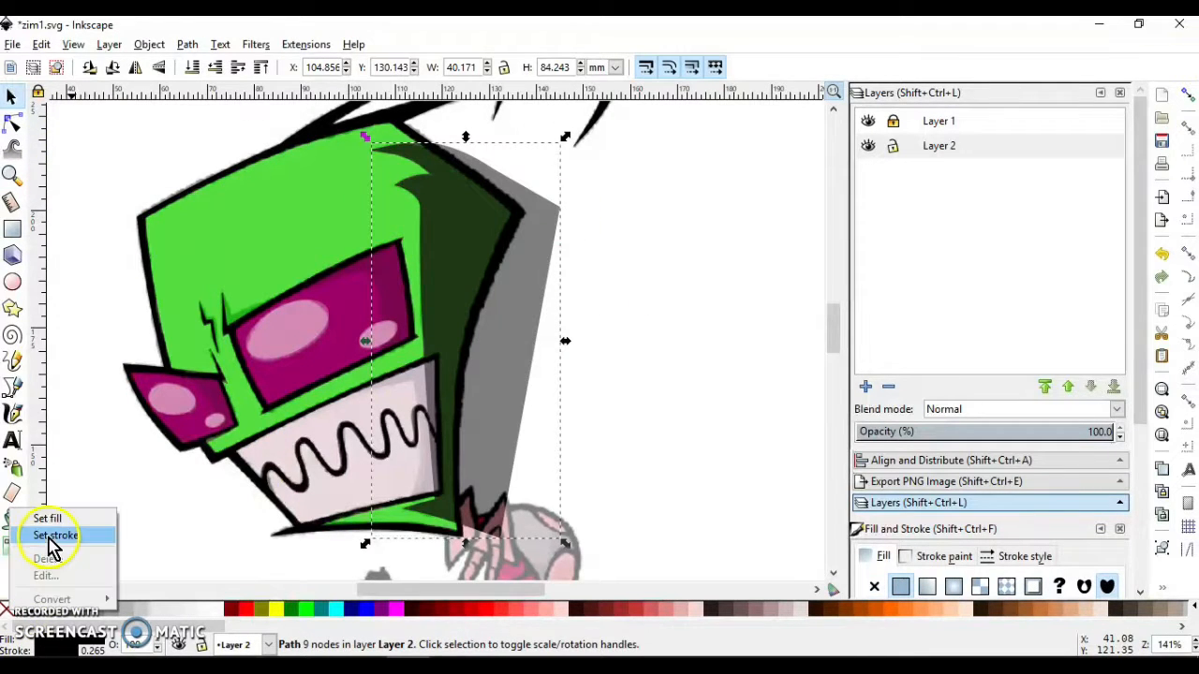
pyautogui.click(47, 535)
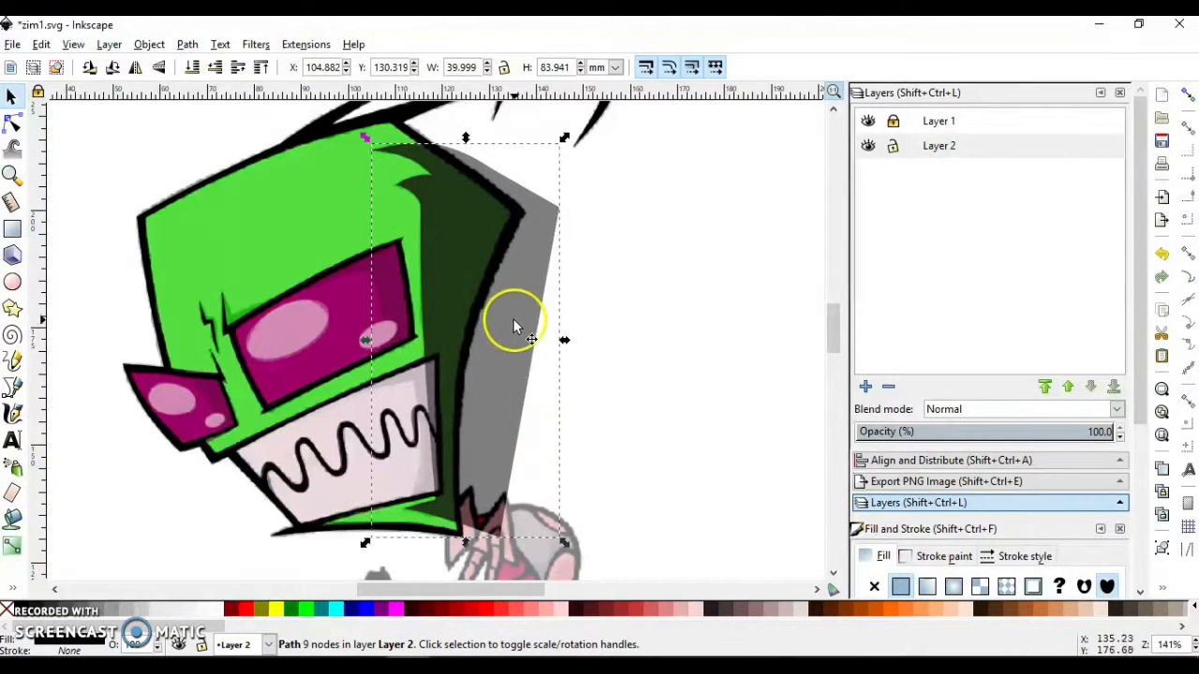
# Duplicate the head's green fill, raise the copy to the top and select it together with the black shading shape.
pyautogui.rightClick(254, 215)
pyautogui.click(330, 339)
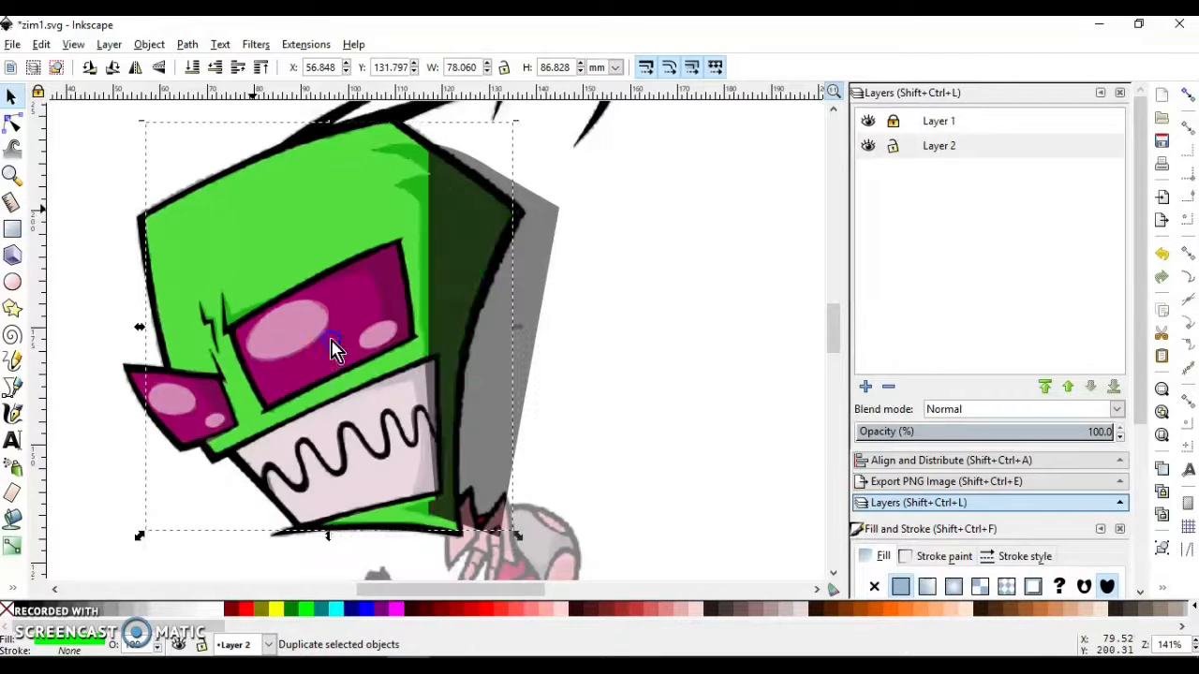
pyautogui.press('Home')
pyautogui.keyDown('shift'); pyautogui.click(550, 245); pyautogui.keyUp('shift')
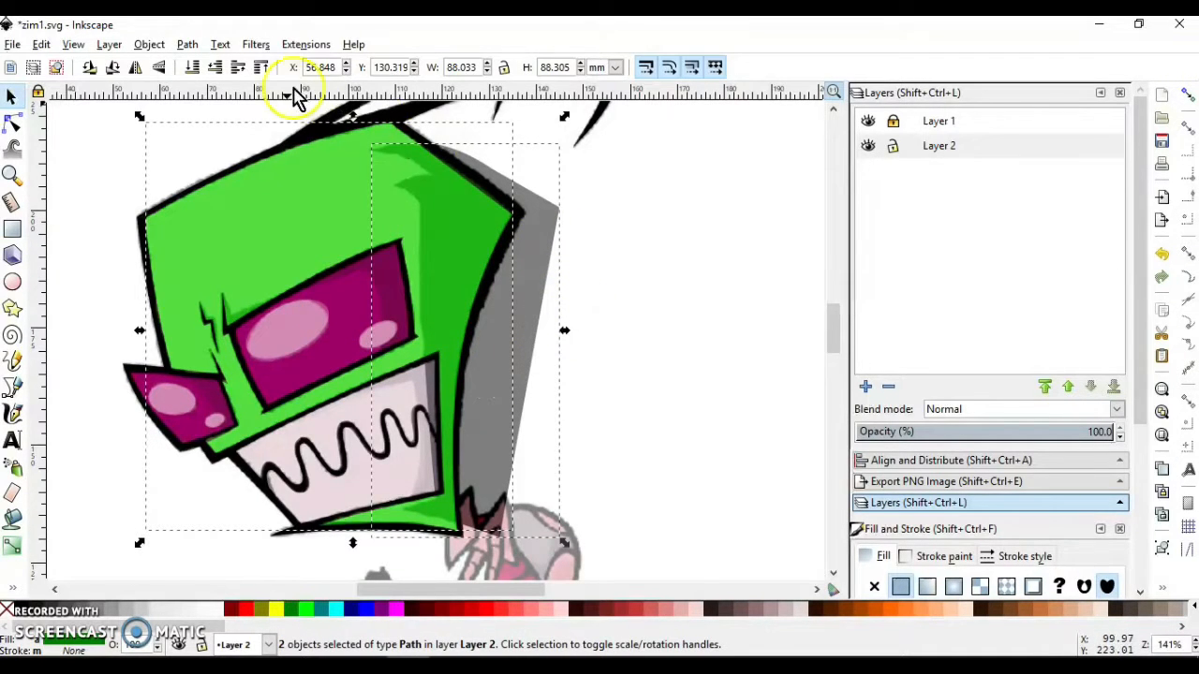
pyautogui.click(187, 45)
pyautogui.click(564, 196)
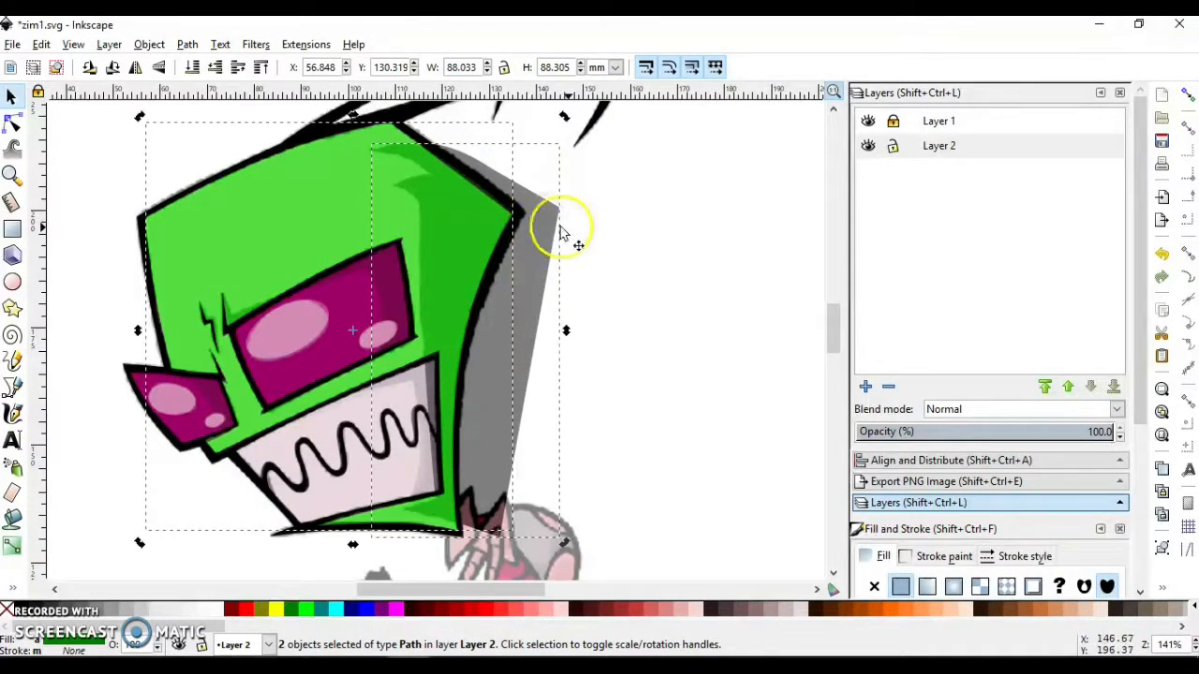
# Raise the black shading shape above the green copy and intersect the two to trim the shading to the head.
pyautogui.click(564, 229)
pyautogui.click(539, 225)
pyautogui.click(263, 70)
pyautogui.keyDown('shift'); pyautogui.click(309, 184); pyautogui.keyUp('shift')
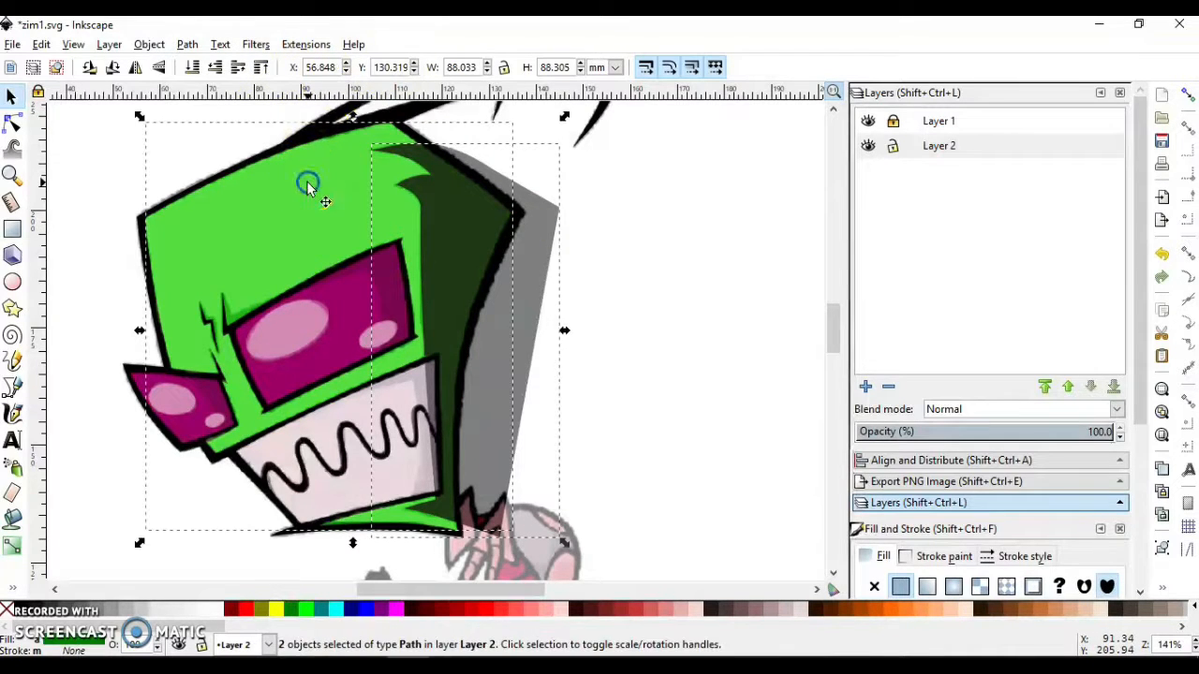
pyautogui.click(190, 45)
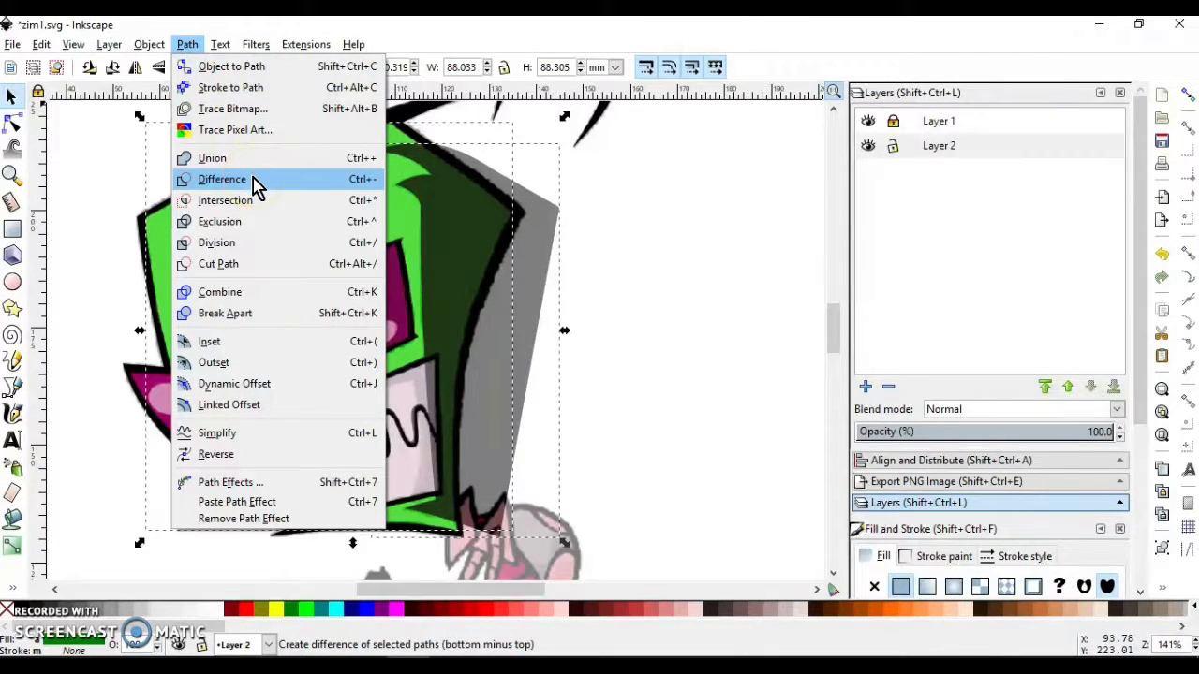
pyautogui.click(253, 182)
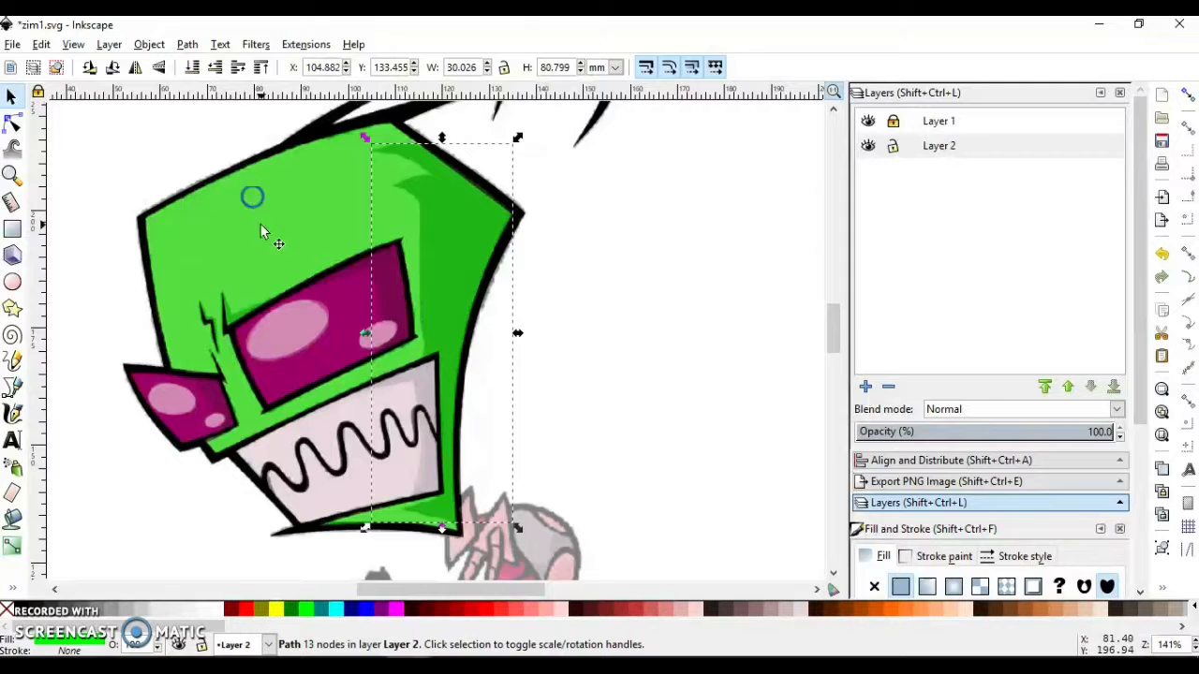
# Hide the reference image on Layer 1 and fill the trimmed head shading with black.
pyautogui.click(574, 259)
pyautogui.click(868, 122)
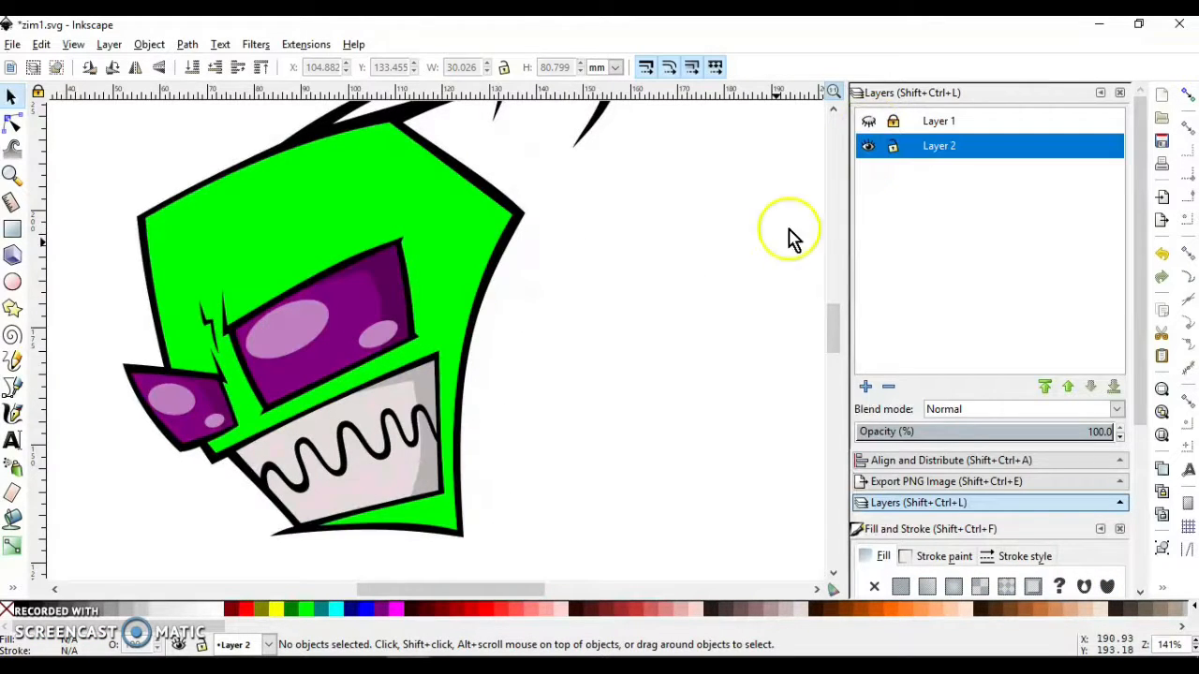
pyautogui.click(477, 279)
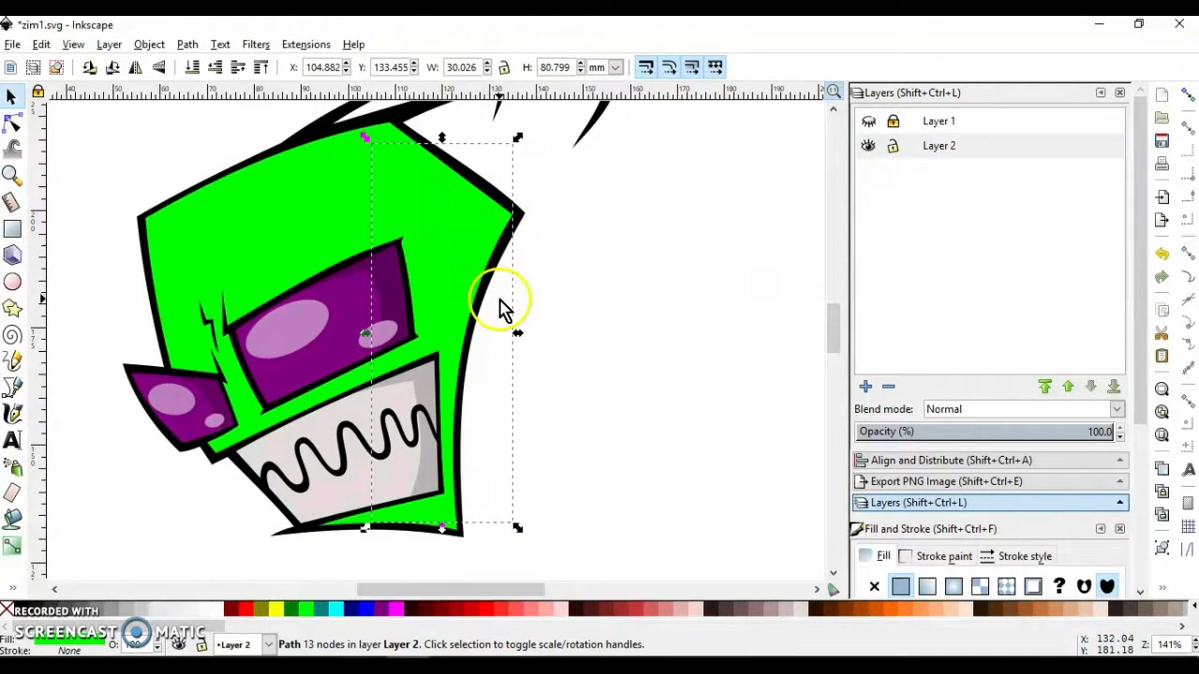
pyautogui.click(22, 609)
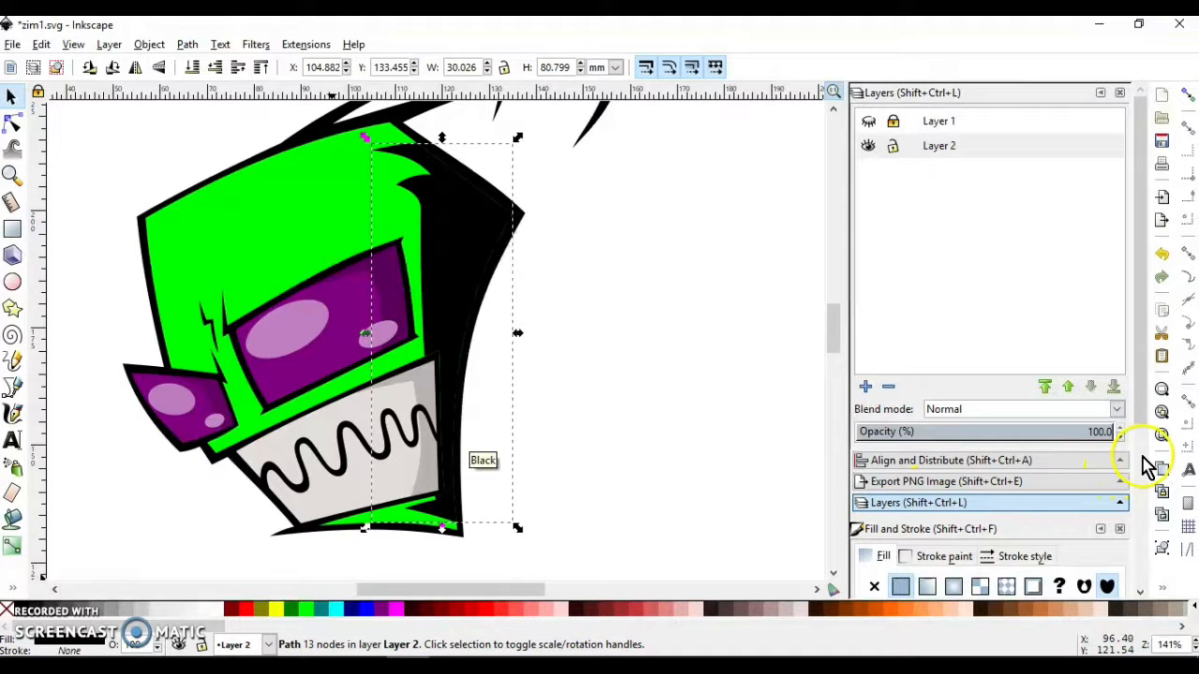
# Lower the head shading's opacity to 20.2% and deselect it.
pyautogui.moveTo(1140, 281); pyautogui.dragTo(1133, 505)
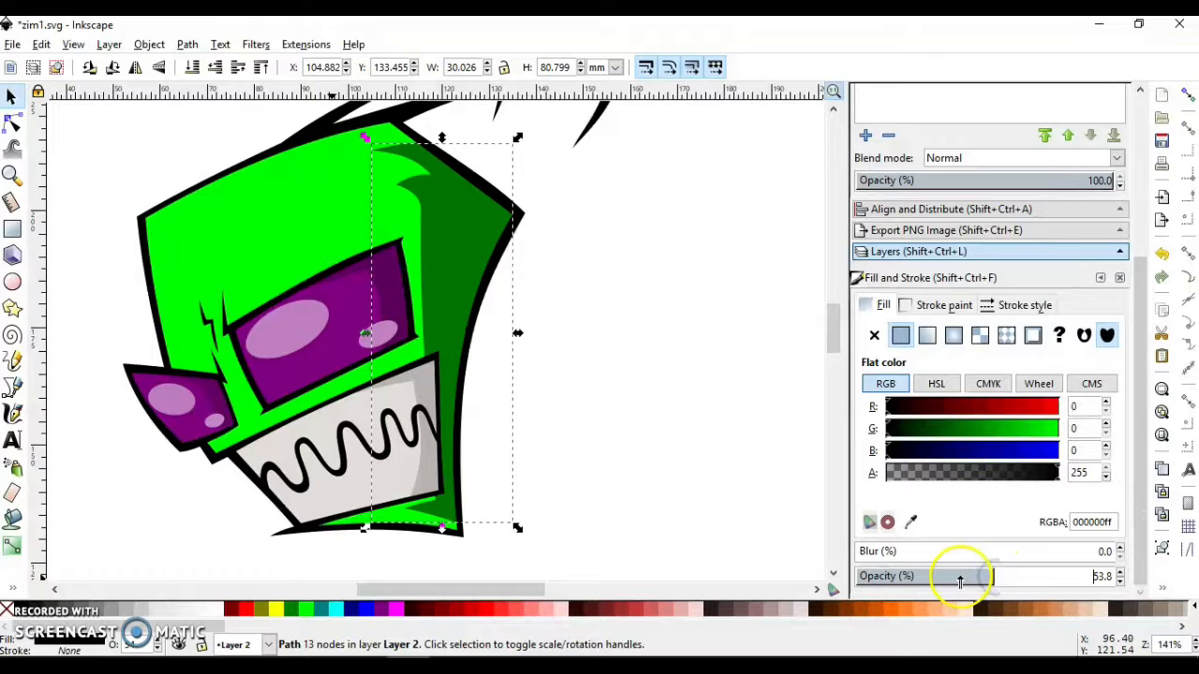
pyautogui.moveTo(960, 580); pyautogui.dragTo(908, 578)
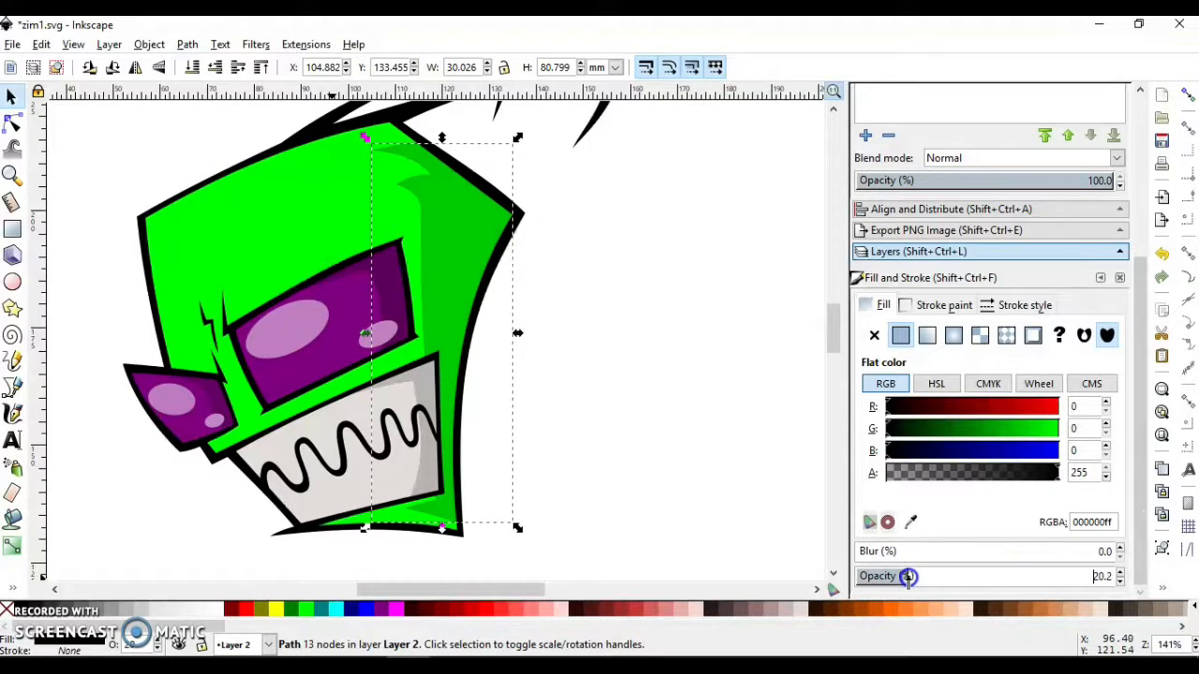
pyautogui.click(598, 373)
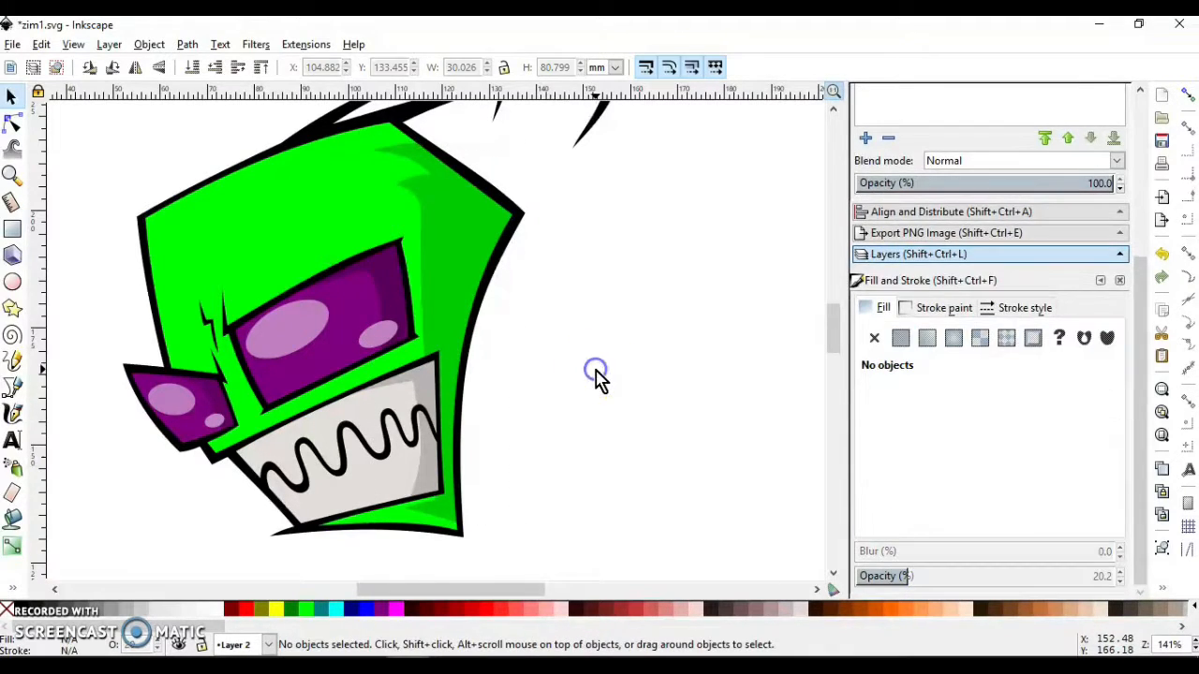
# Frame the whole shaded head in the view and save the drawing under its existing file name, zim1.svg.
pyautogui.click(12, 174)
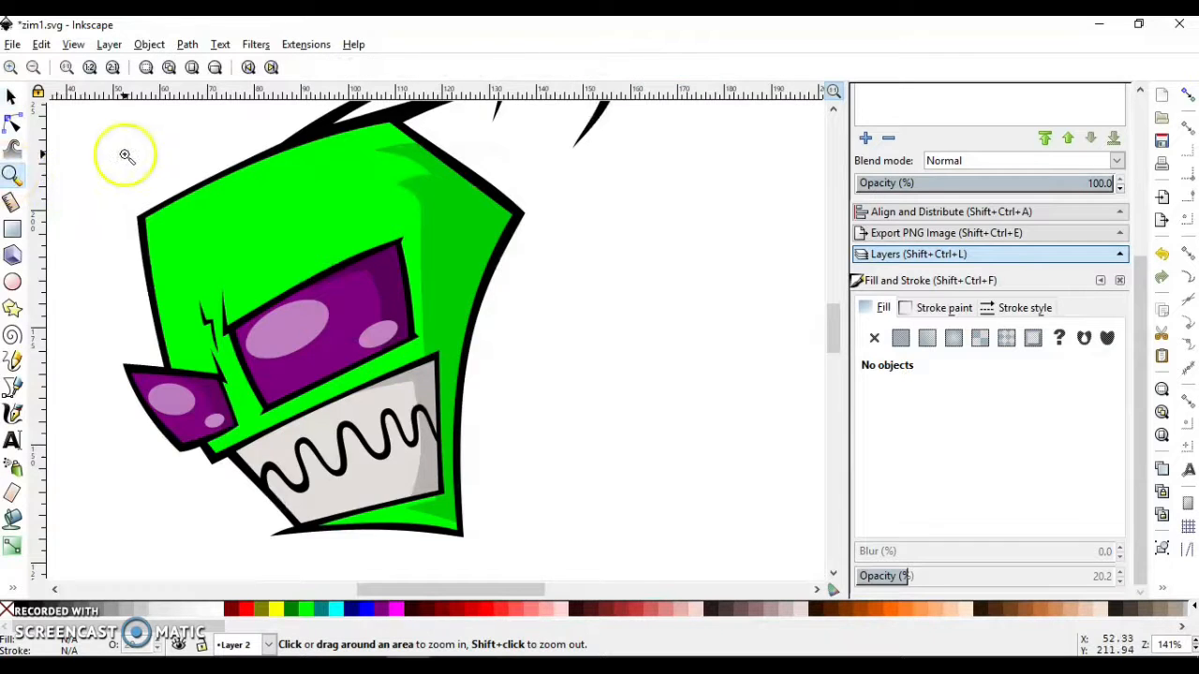
pyautogui.keyDown('shift'); pyautogui.click(124, 154); pyautogui.keyUp('shift')
pyautogui.keyDown('shift'); pyautogui.click(124, 155); pyautogui.keyUp('shift')
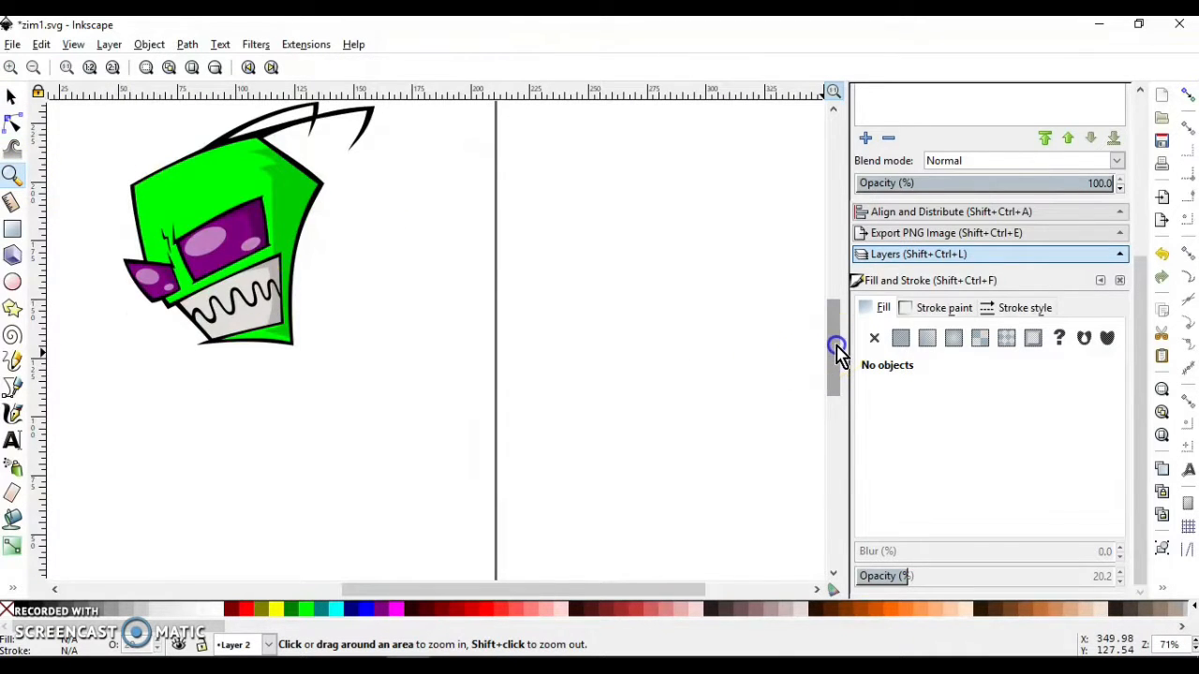
pyautogui.moveTo(834, 347); pyautogui.dragTo(836, 338)
pyautogui.moveTo(96, 181)
pyautogui.mouseDown()
pyautogui.moveTo(279, 287)
pyautogui.moveTo(385, 459)
pyautogui.moveTo(391, 447)
pyautogui.mouseUp()
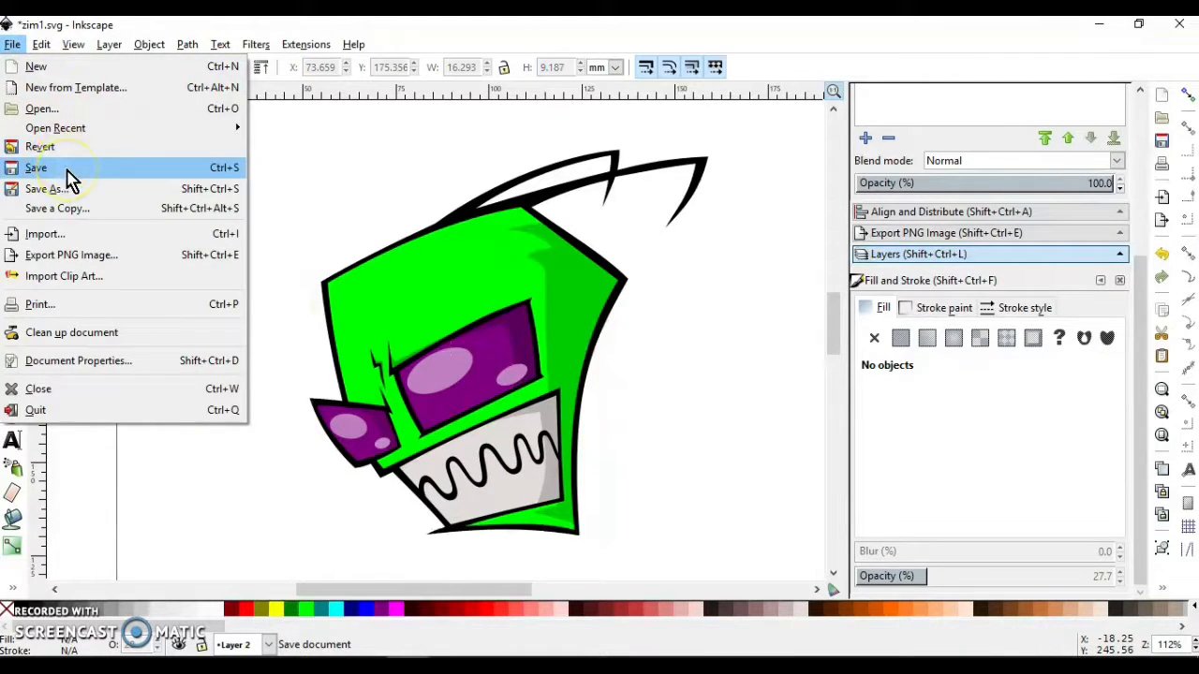
pyautogui.click(66, 169)
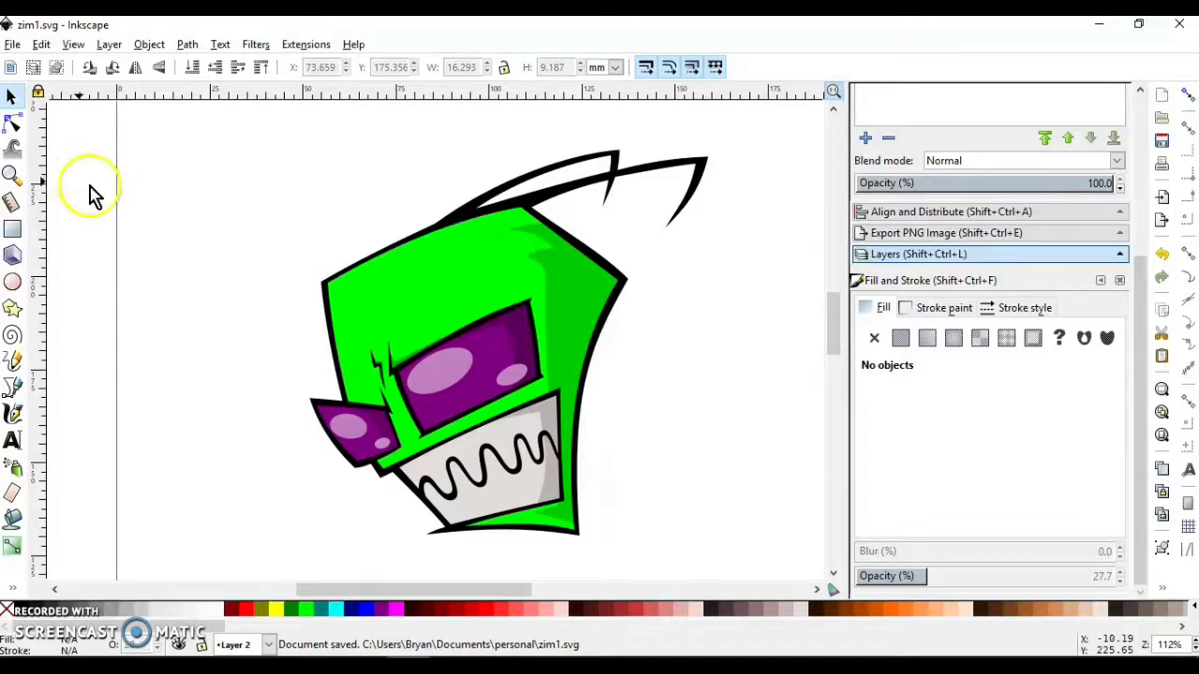
pyautogui.moveTo(835, 317); pyautogui.dragTo(836, 320)
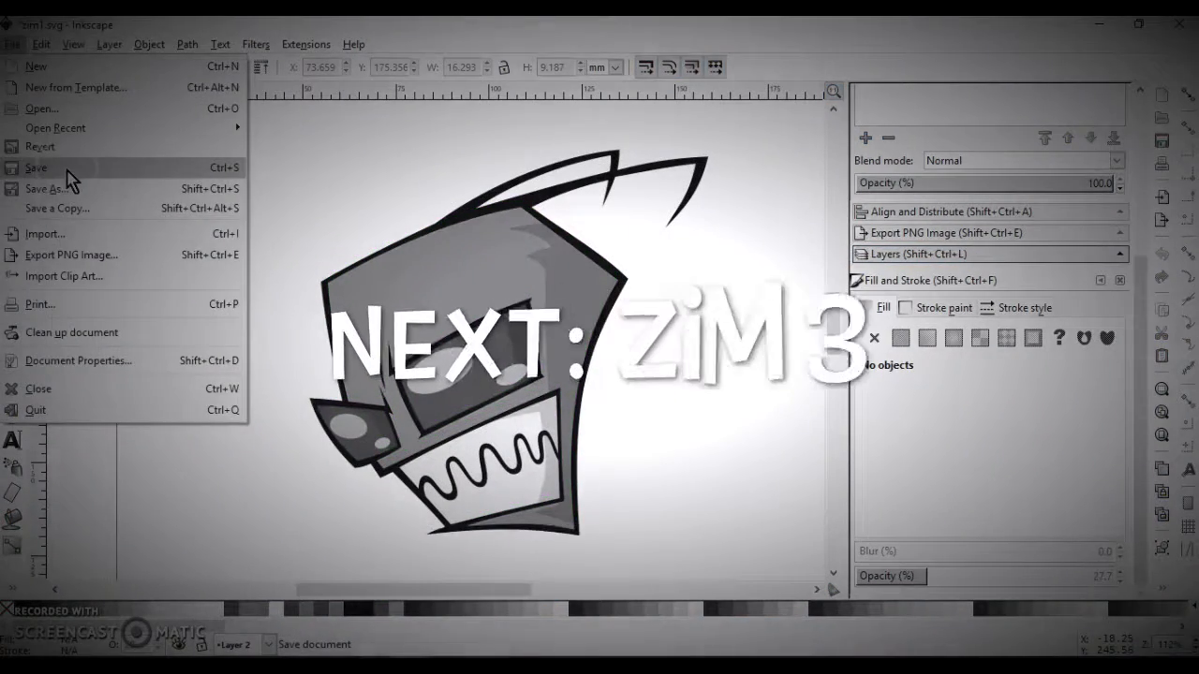
pyautogui.click(68, 170)
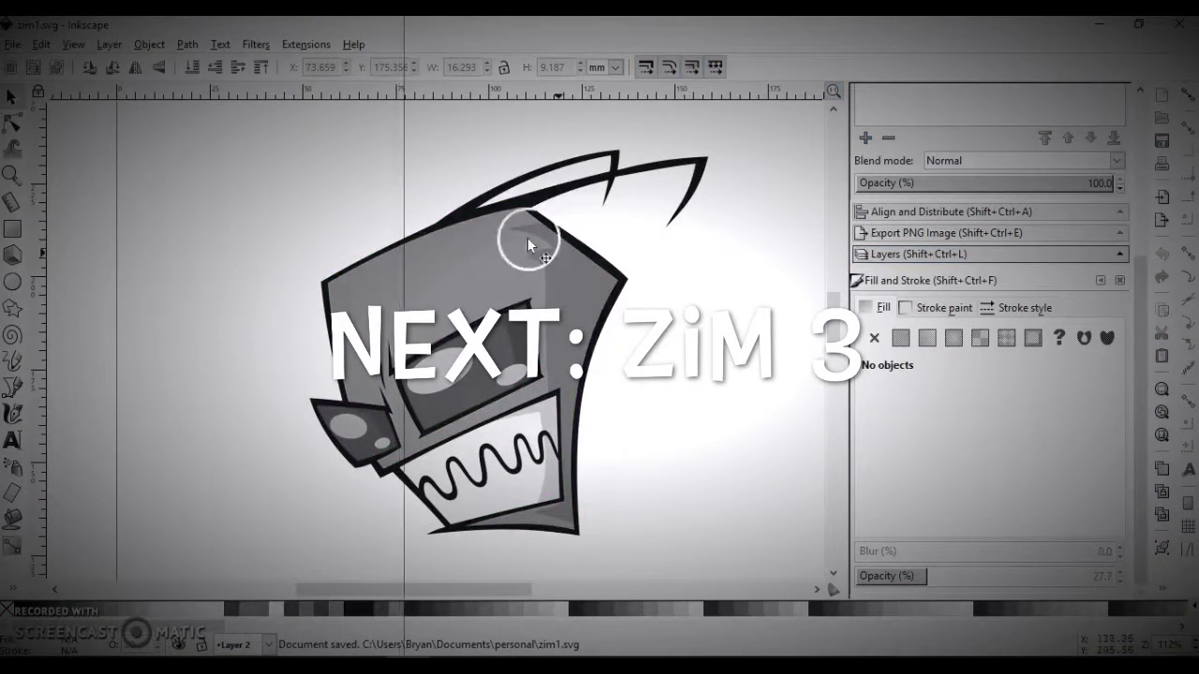